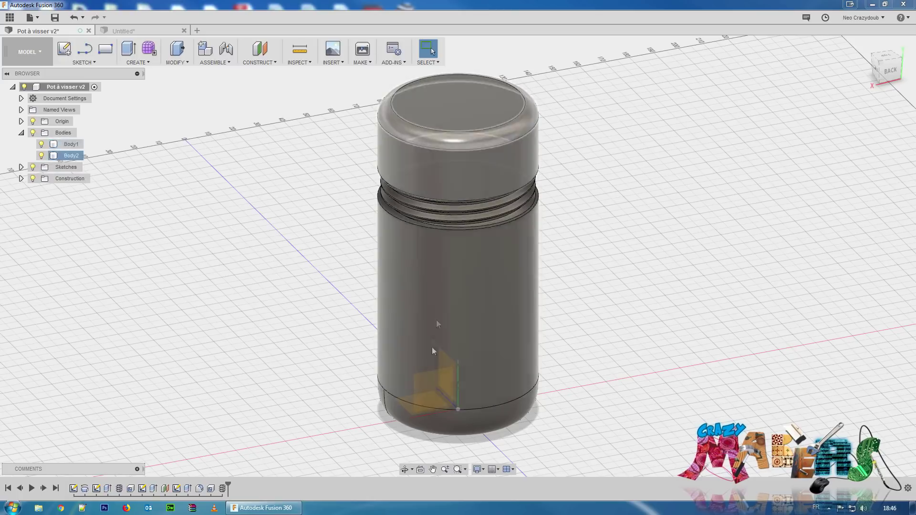
Examine the finished screw-top pot by hiding the lid and the jar body in turn, then show both bodies.
click(41, 155)
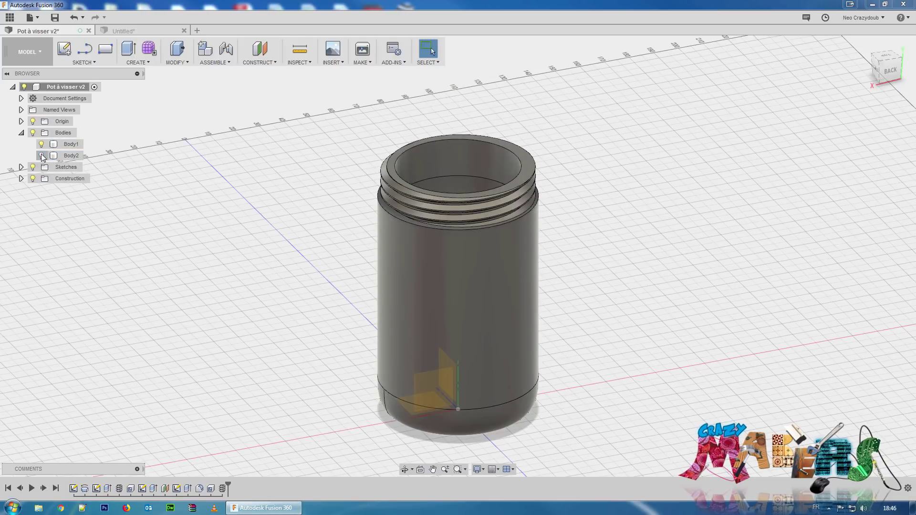
click(41, 156)
click(41, 155)
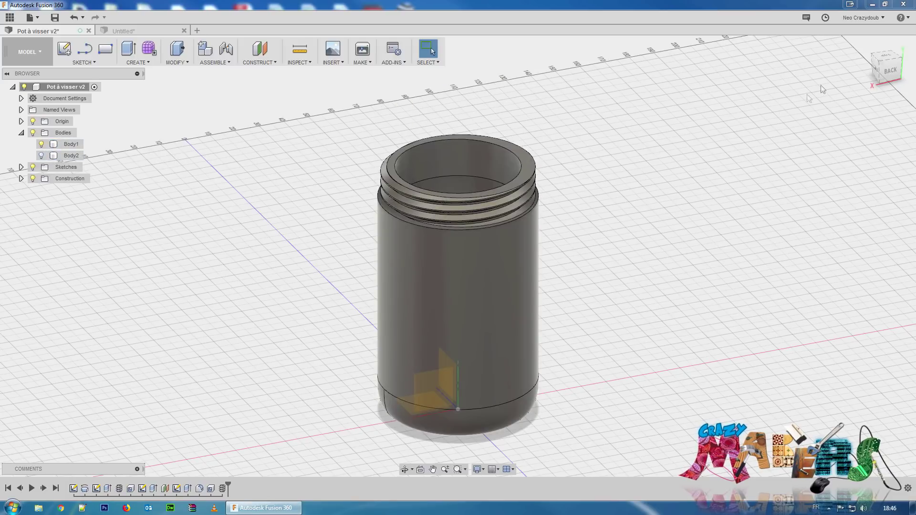
mouse_move(822, 89)
shift+middle_down()
mouse_move(821, 191)
mouse_move(820, 143)
shift+middle_up()
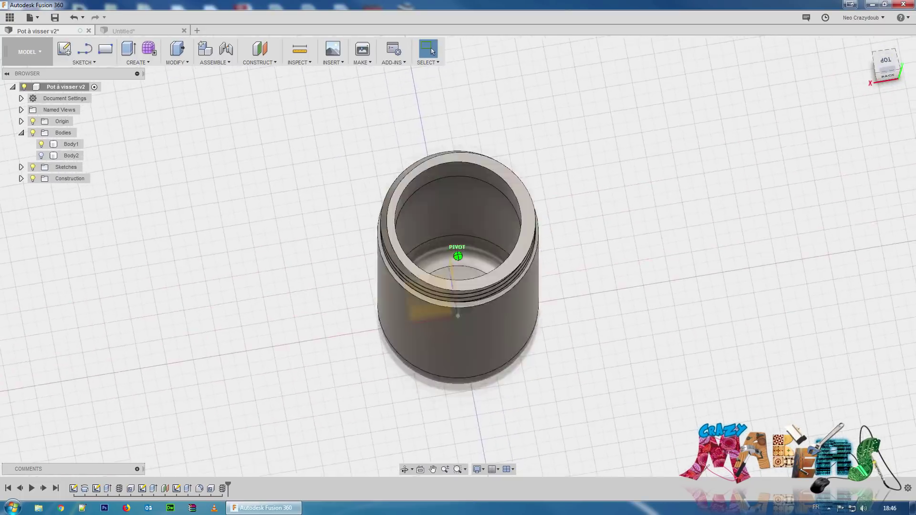
click(889, 67)
click(42, 156)
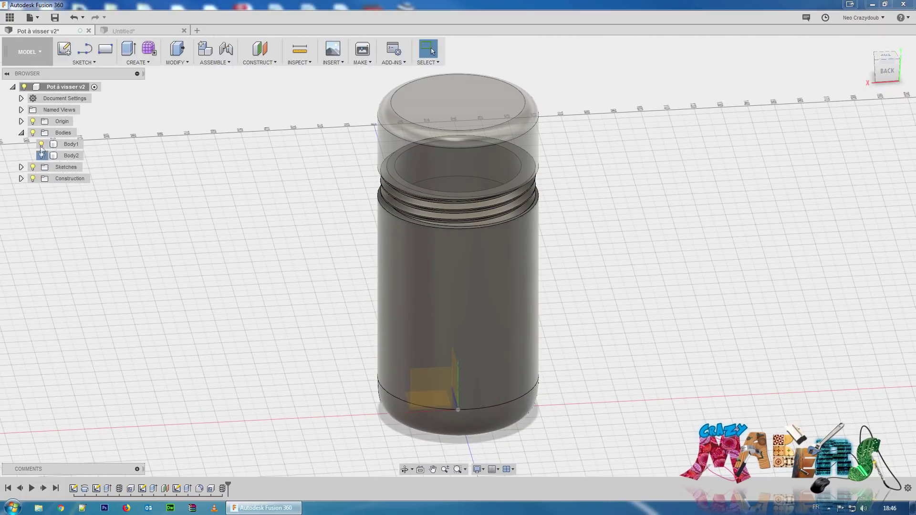
click(41, 144)
mouse_move(863, 71)
shift+middle_down()
mouse_move(863, 29)
mouse_move(718, 101)
shift+middle_up()
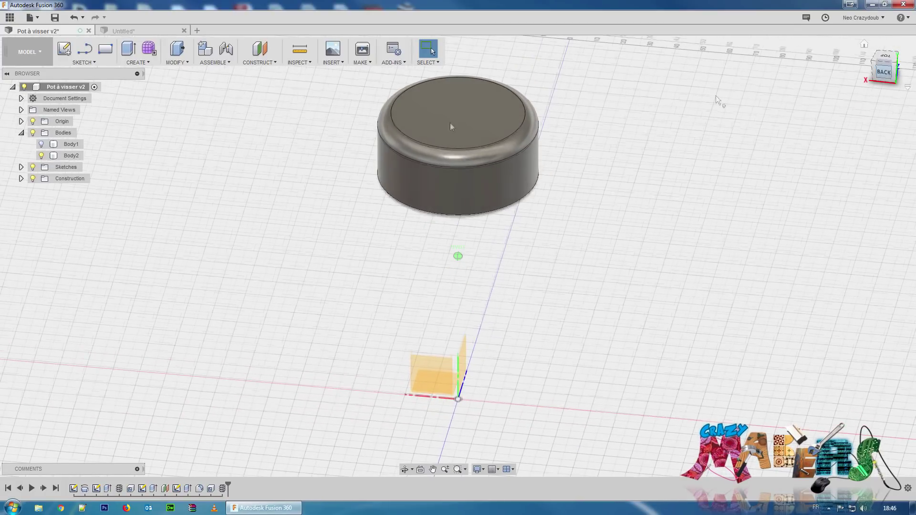
click(41, 144)
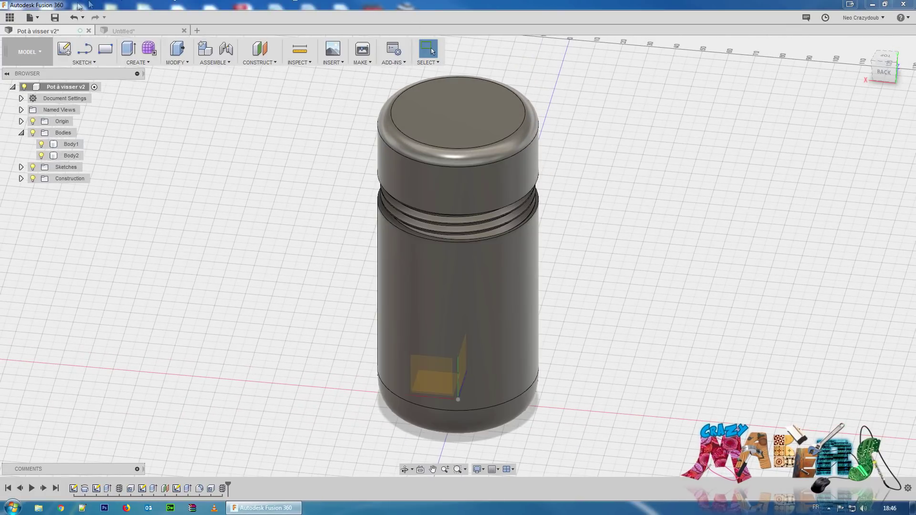
Close the untitled design without saving it and create a new empty design.
click(136, 30)
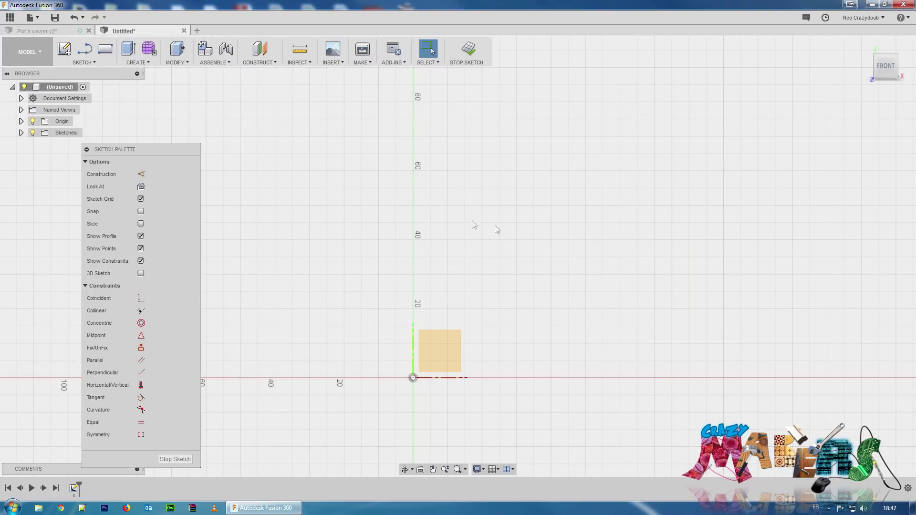
click(184, 30)
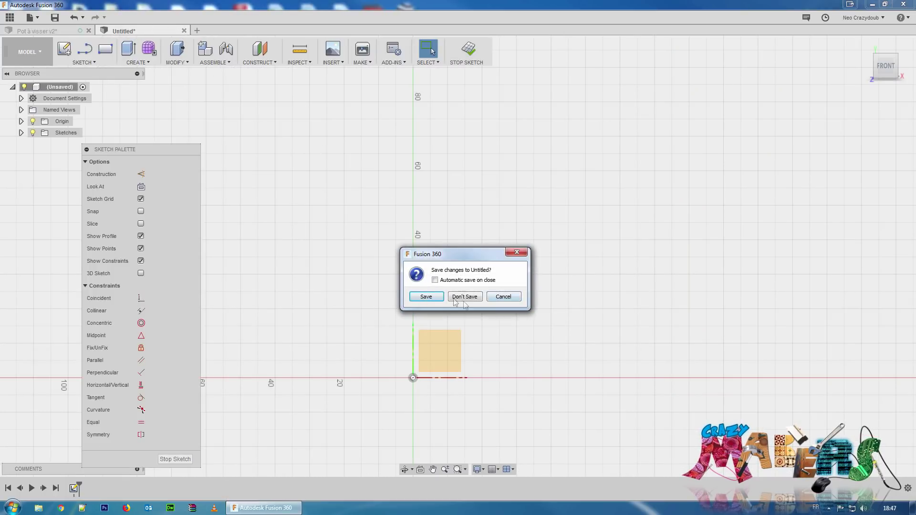
click(460, 296)
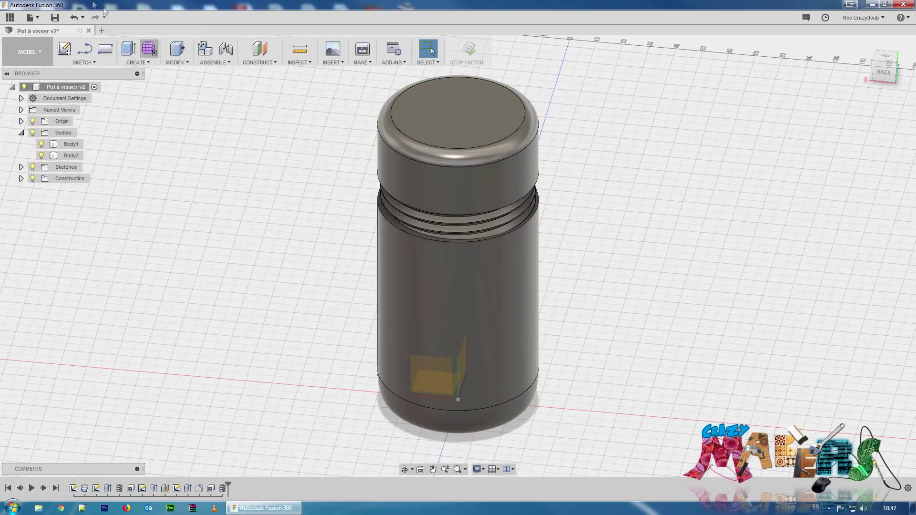
click(31, 19)
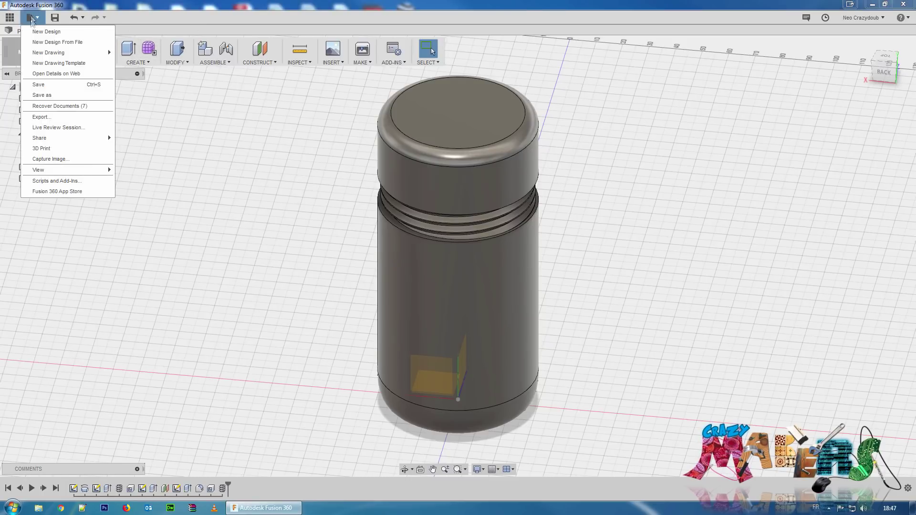
click(44, 32)
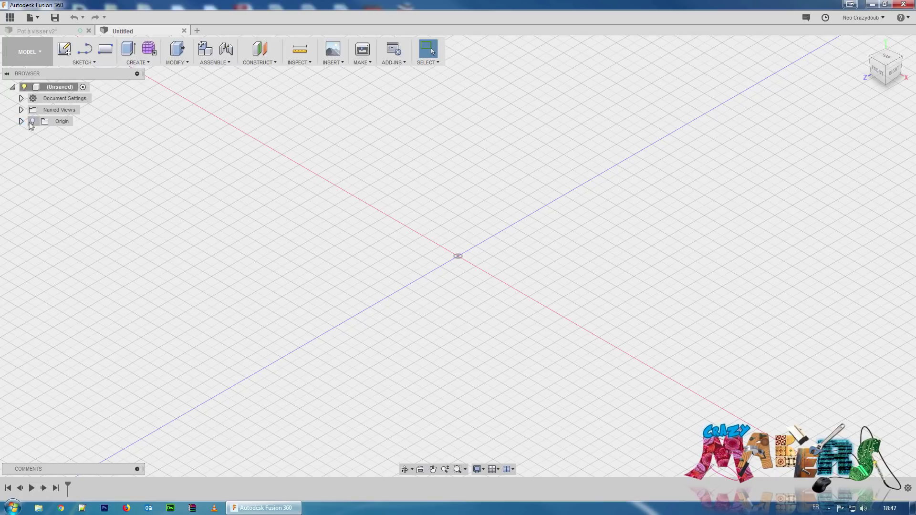
Show the origin planes and create a sketch on the XY plane.
click(33, 121)
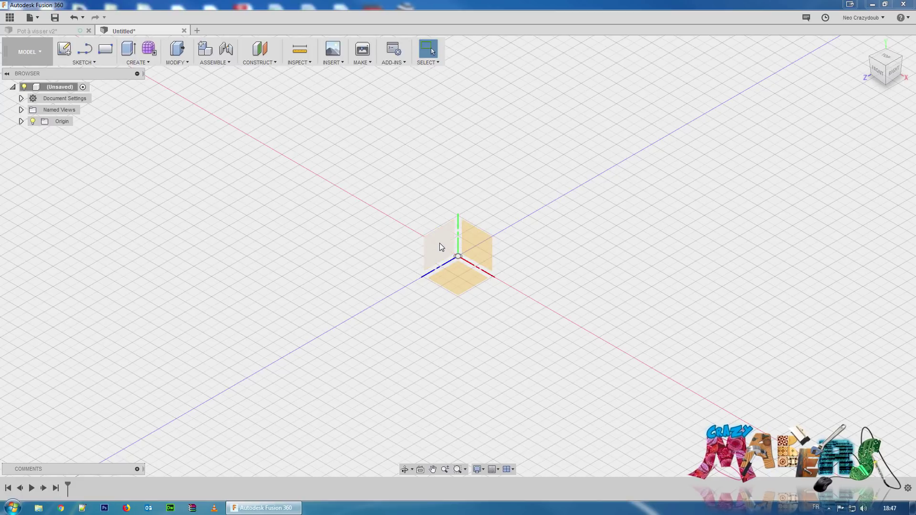
right_click(483, 248)
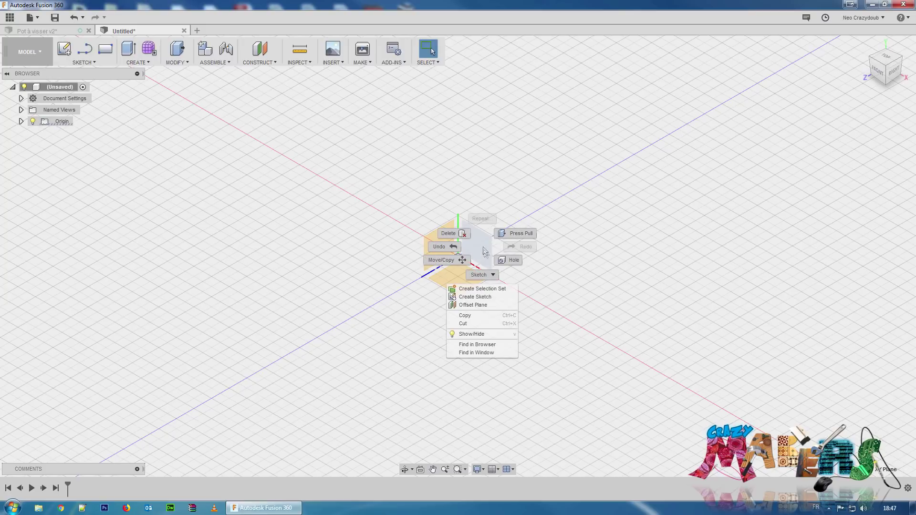
click(486, 297)
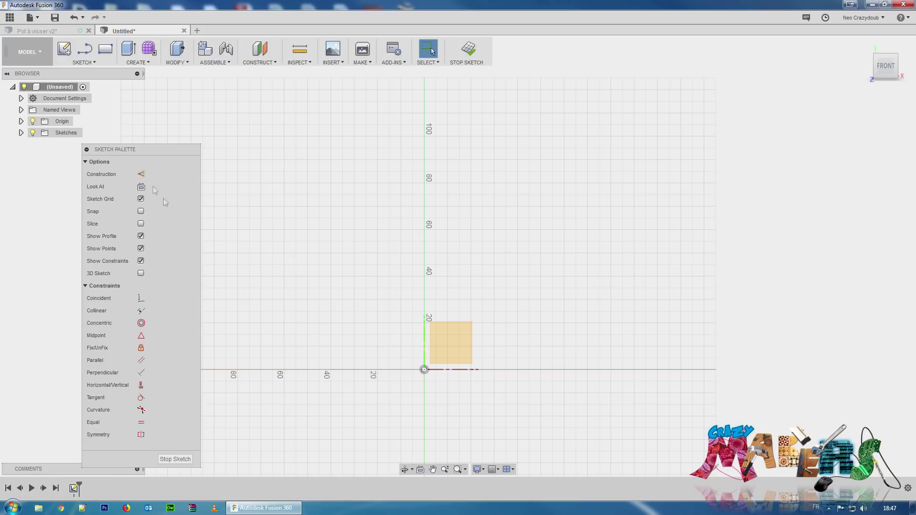
Draw a vertical construction line about 125 mm long upward from the origin as the pot's axis.
click(84, 63)
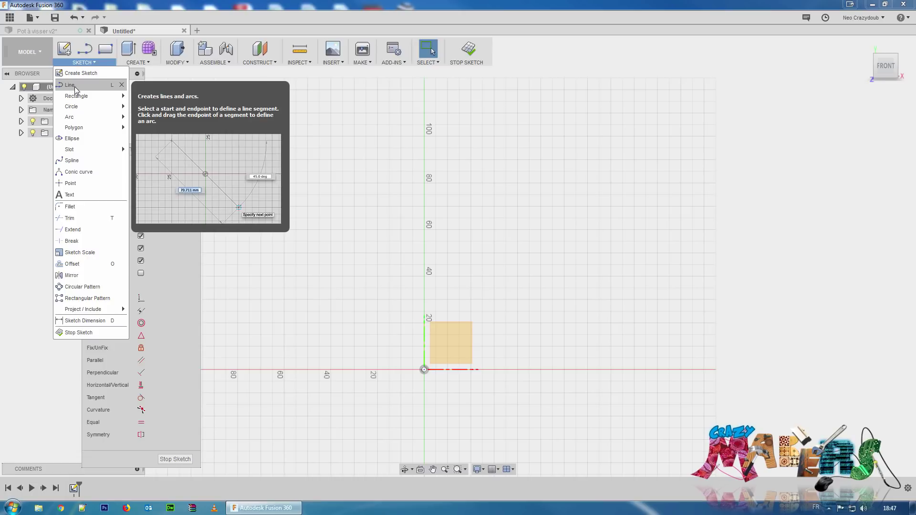
click(80, 162)
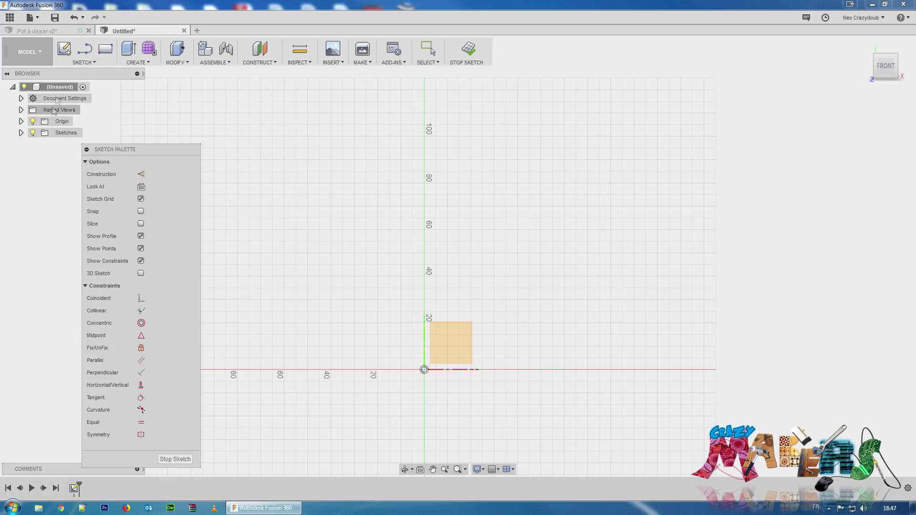
click(94, 62)
click(74, 83)
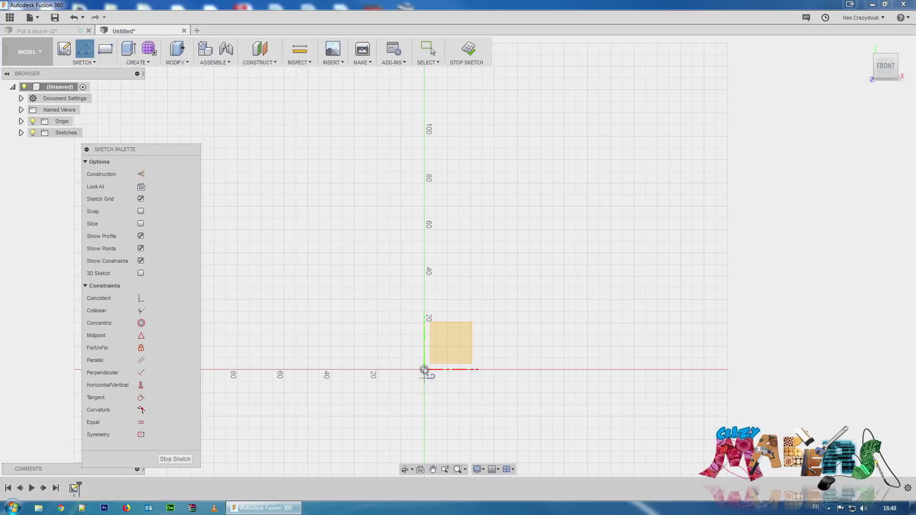
click(141, 175)
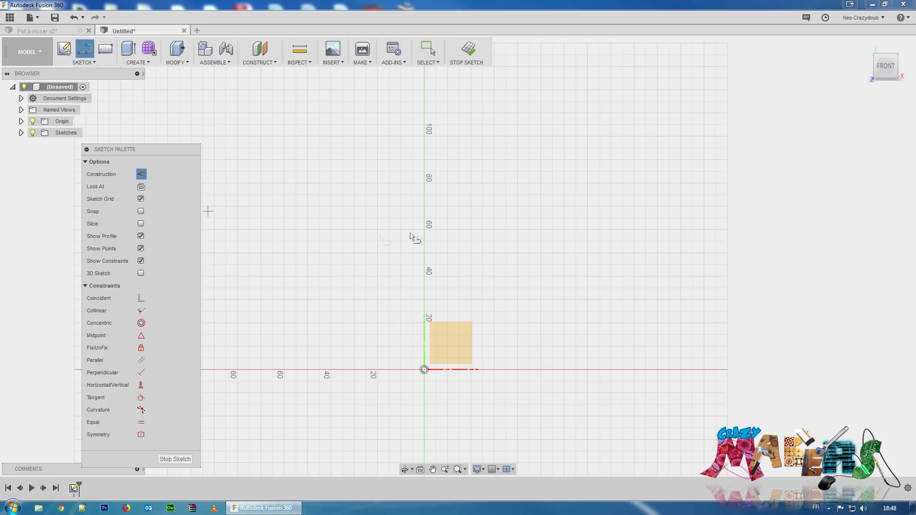
click(424, 370)
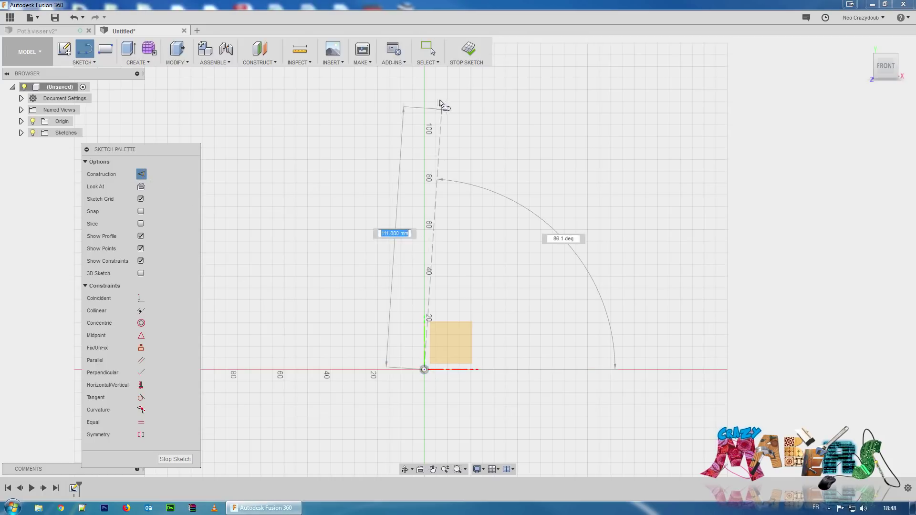
click(423, 78)
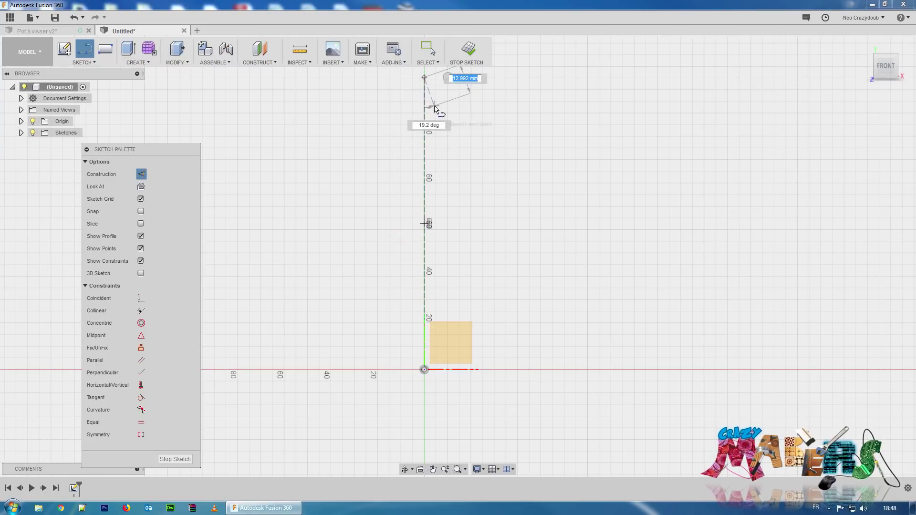
key(Escape)
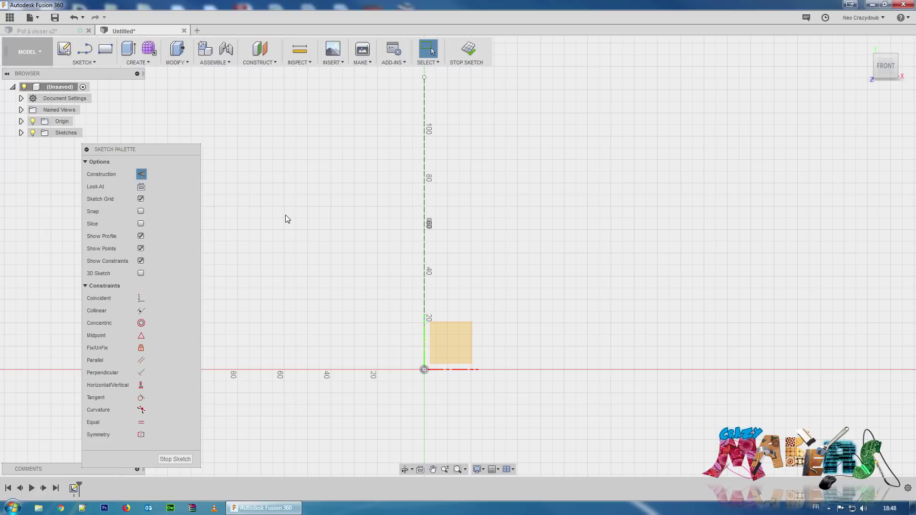
Dimension the vertical construction line to a length of 150 mm.
key(d)
click(424, 208)
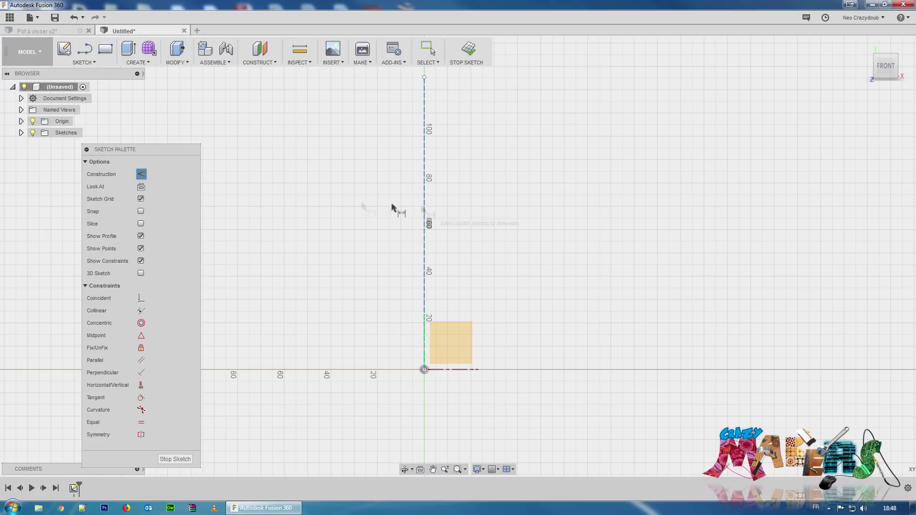
click(316, 206)
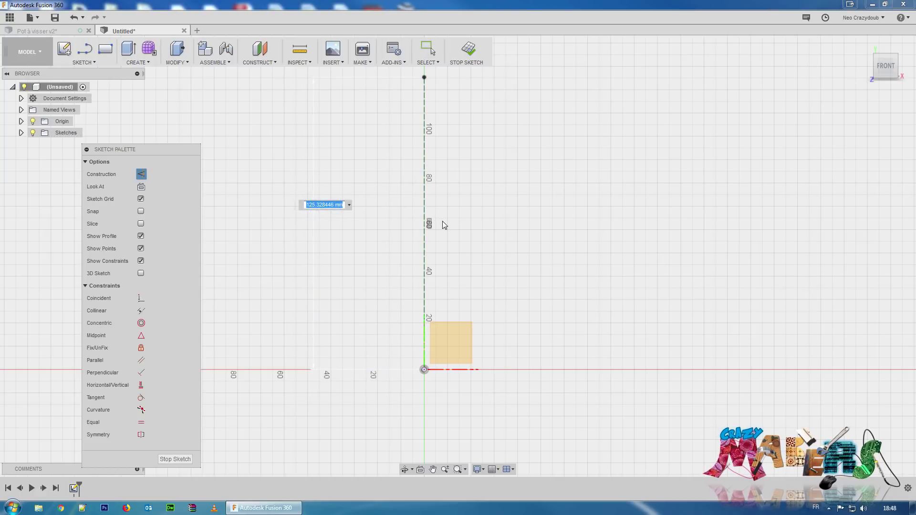
text(150)
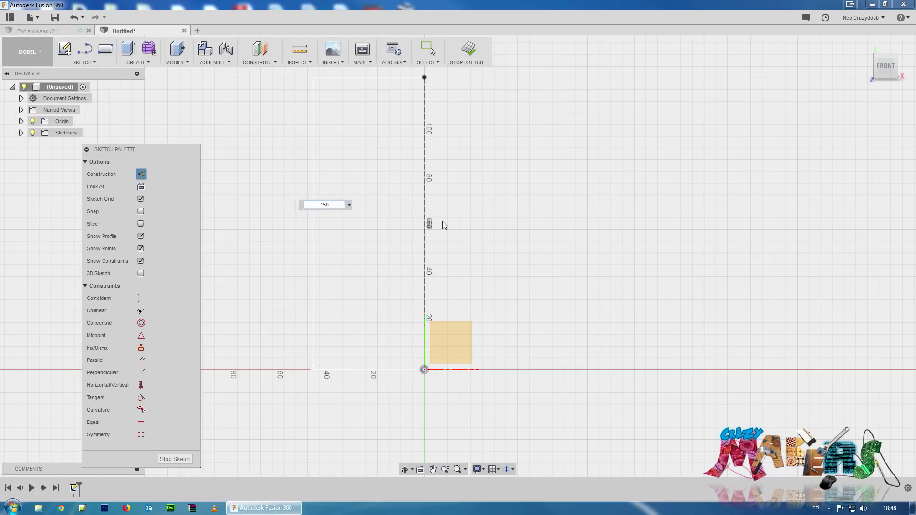
key(Return)
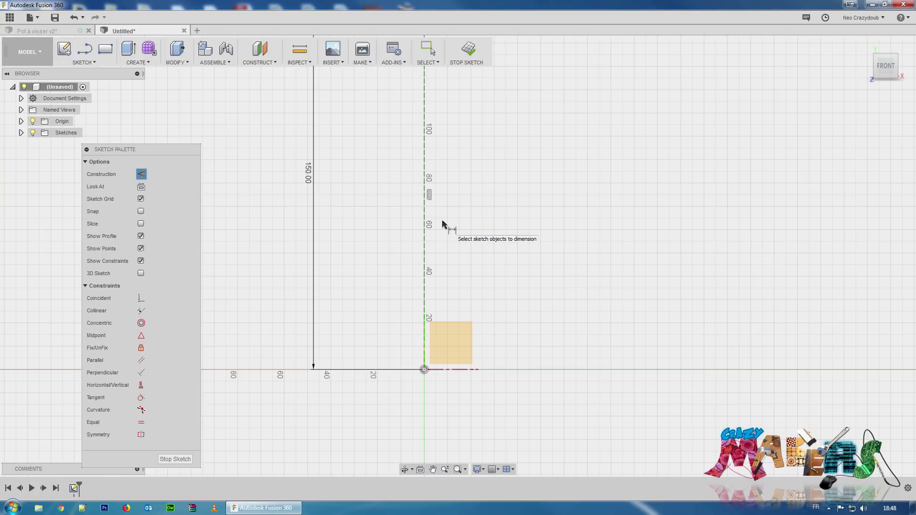
scroll(446, 222, up, 1)
scroll(467, 219, down, 8)
middle_drag(489, 174, 503, 251)
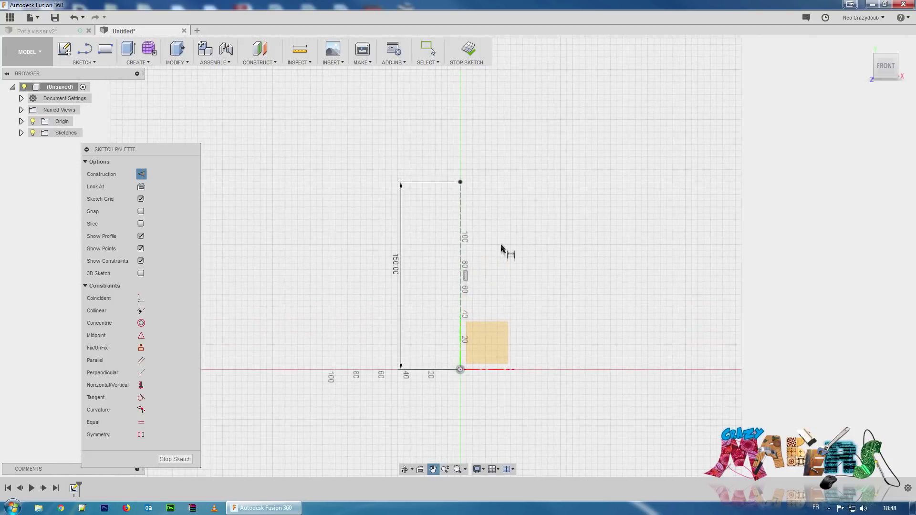
scroll(499, 244, up, 1)
scroll(499, 244, up, 1)
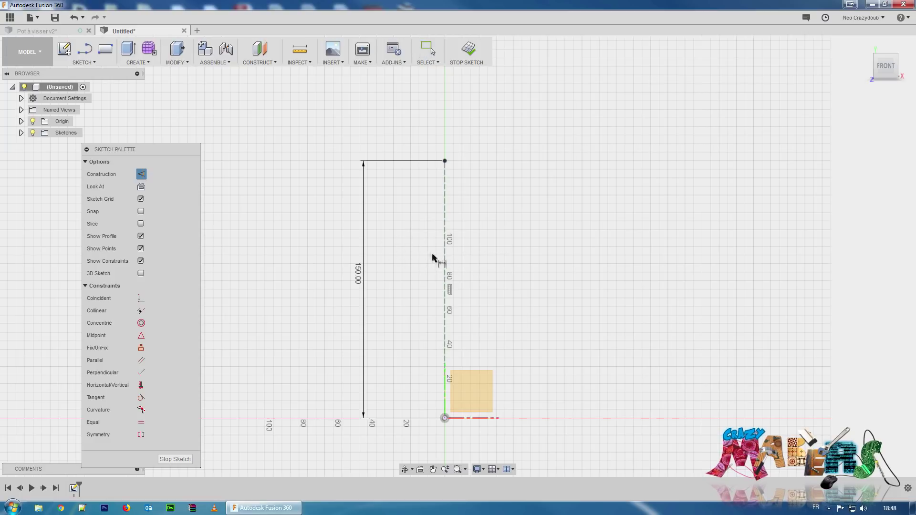
key(Escape)
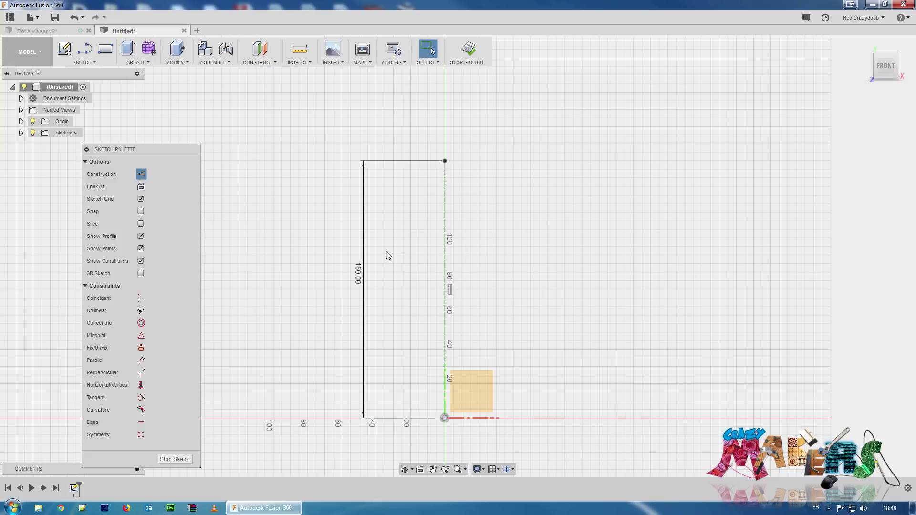
Turn off construction mode and draw a horizontal line about 55 mm long outward from the top of the vertical axis.
key(l)
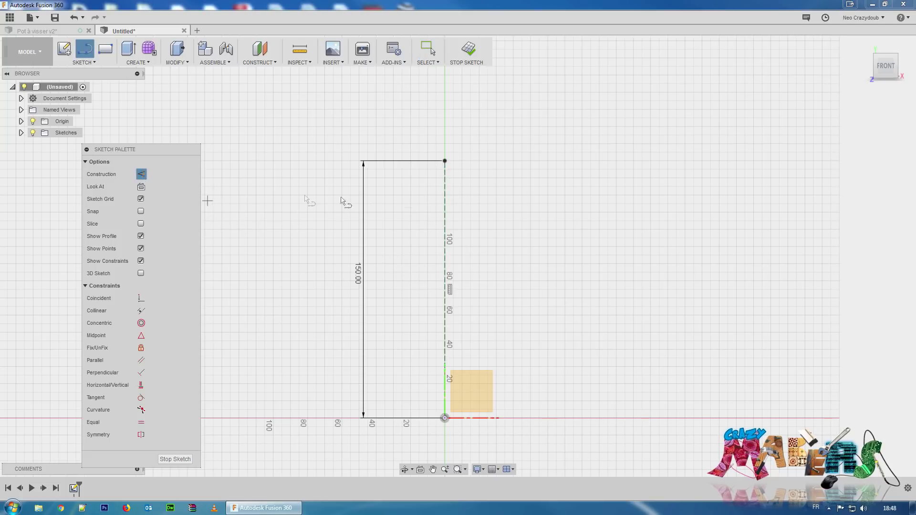
click(143, 174)
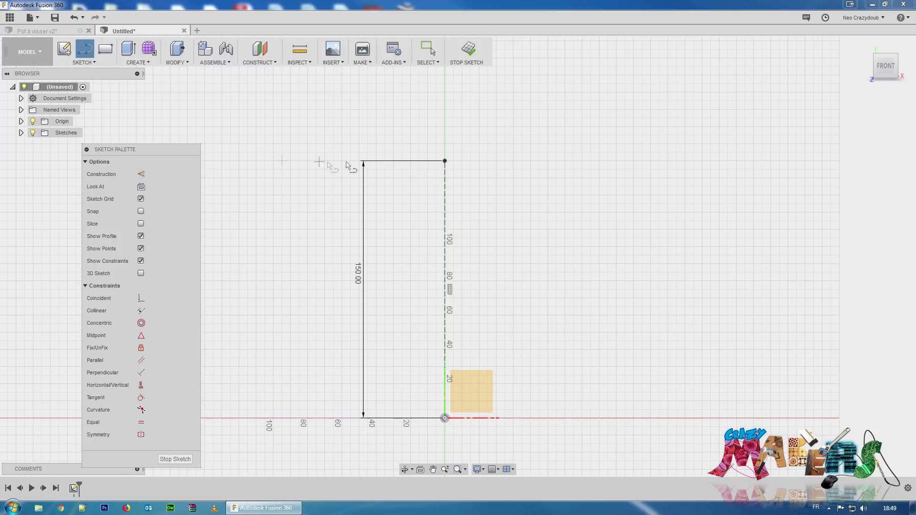
click(83, 62)
click(70, 85)
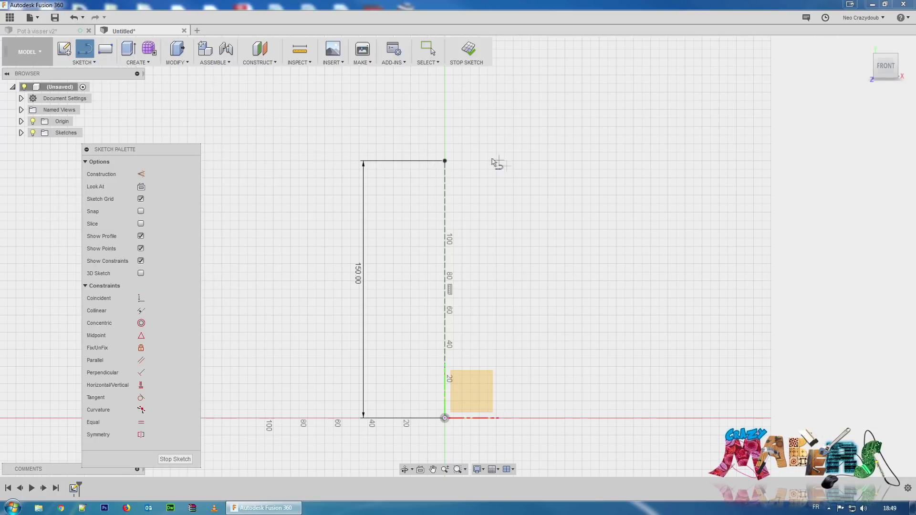
click(445, 161)
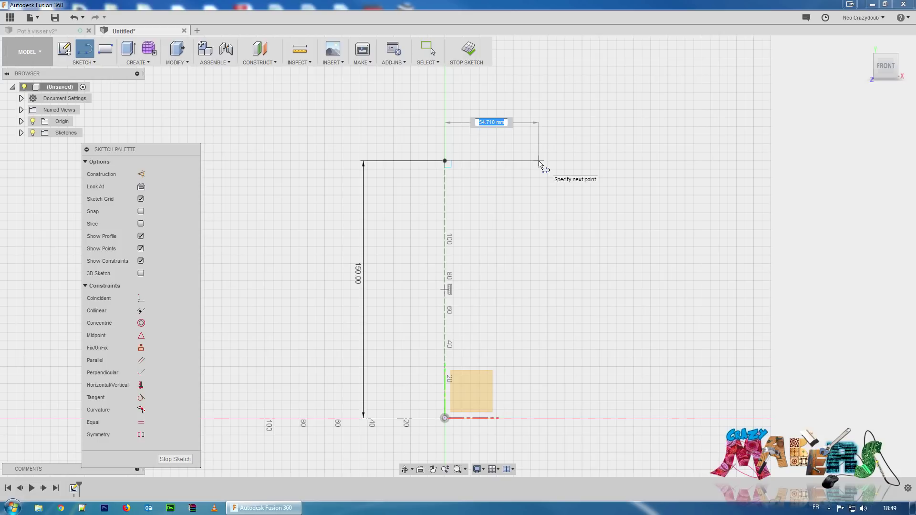
click(539, 163)
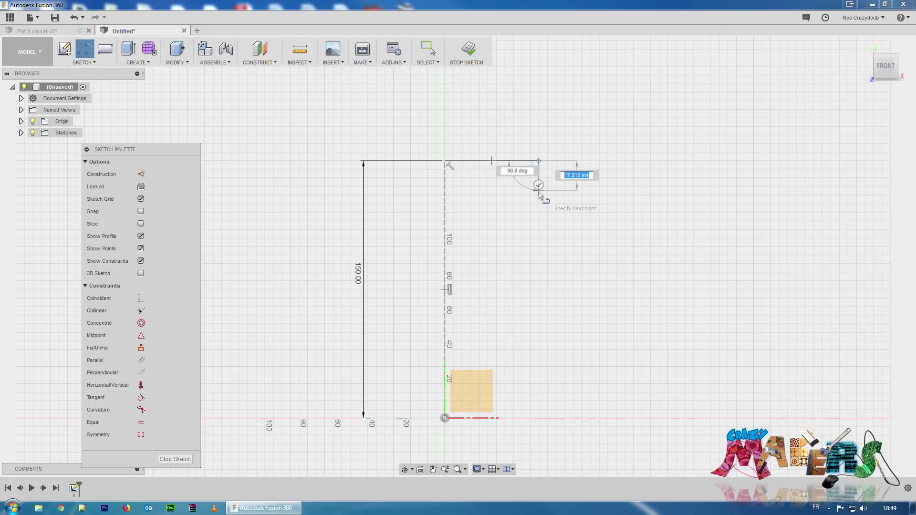
click(539, 195)
click(549, 196)
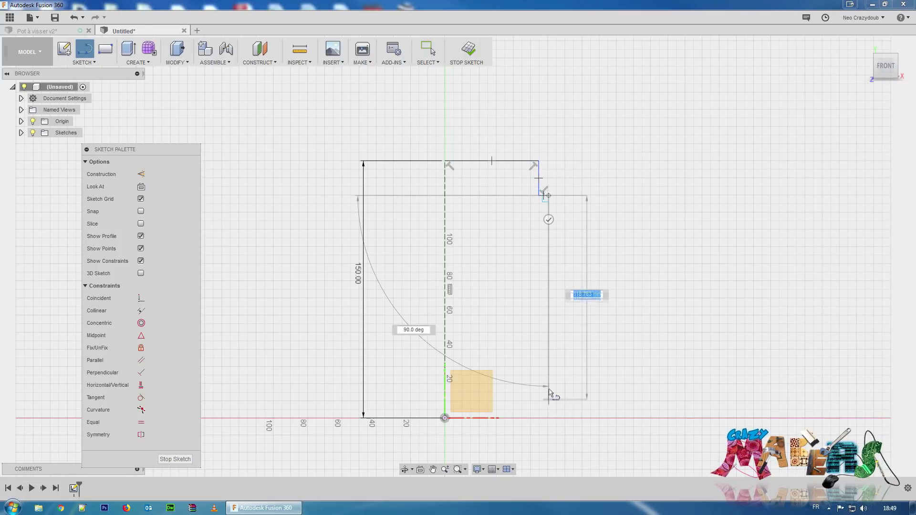
click(550, 389)
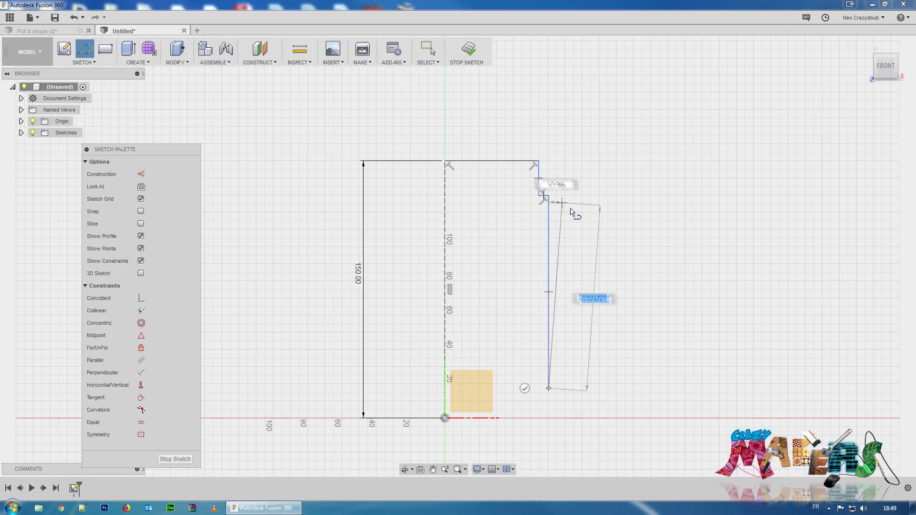
key(Escape)
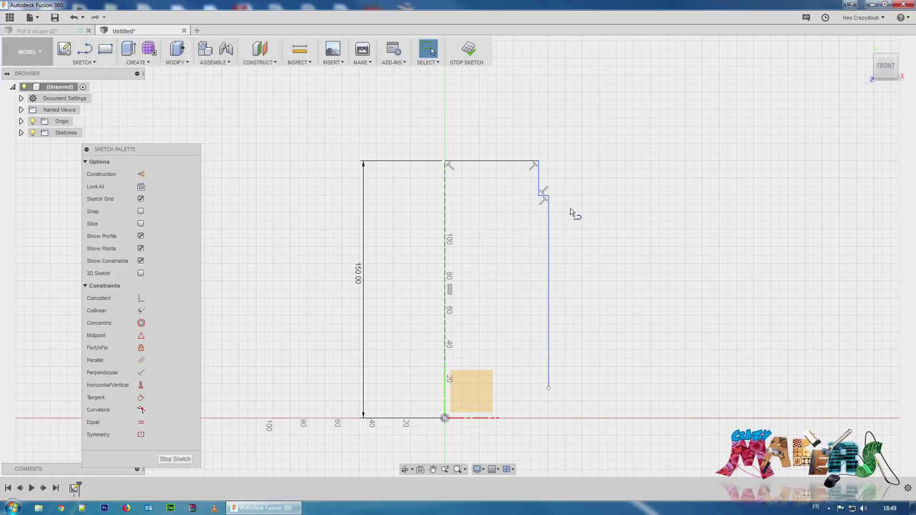
key(ctrl+z)
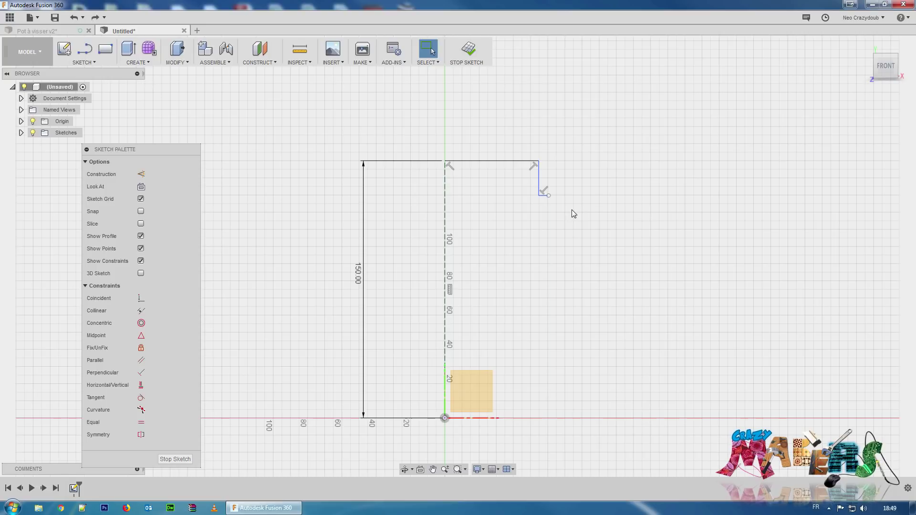
key(ctrl+z)
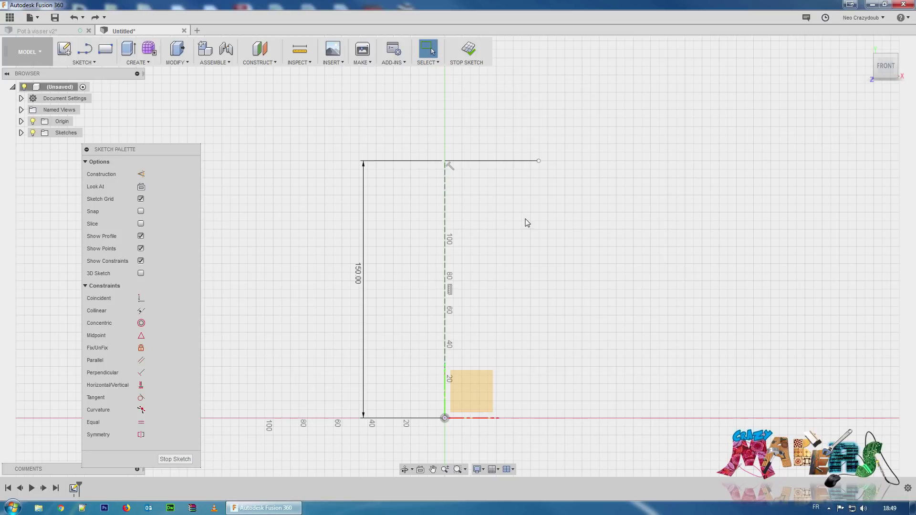
Draw a vertical line about 130 mm long downward from the outer end of the top line as the pot's wall.
click(84, 63)
click(87, 85)
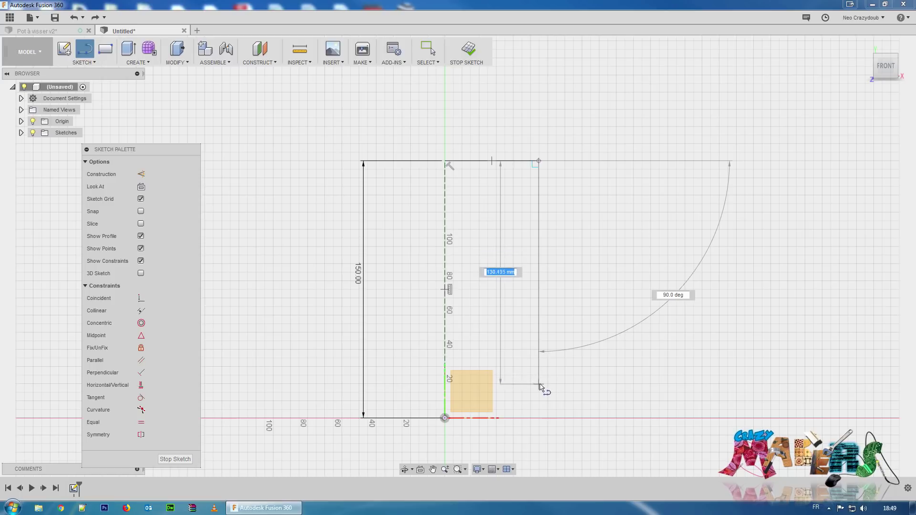
click(538, 385)
key(Escape)
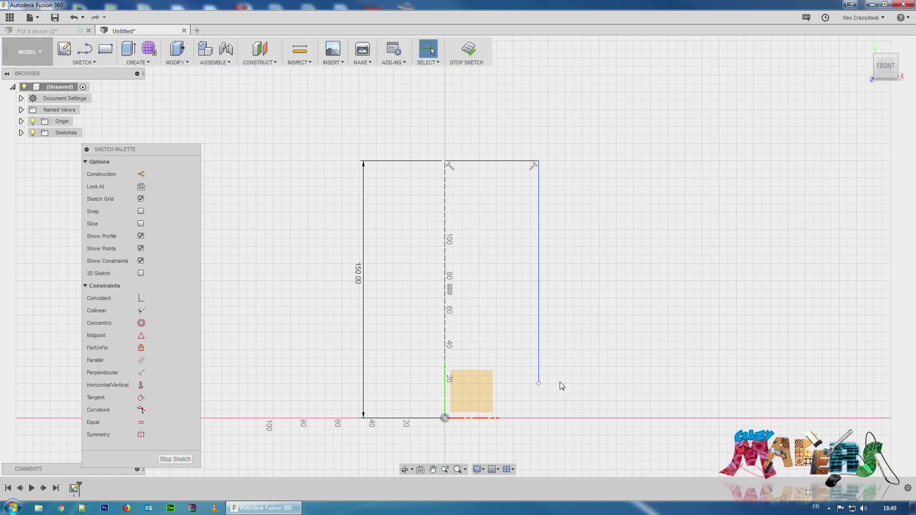
click(98, 62)
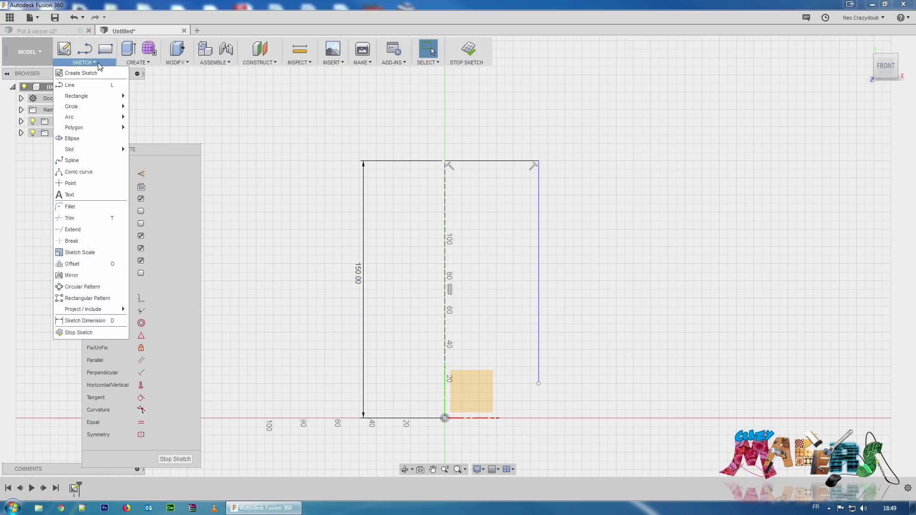
key(Escape)
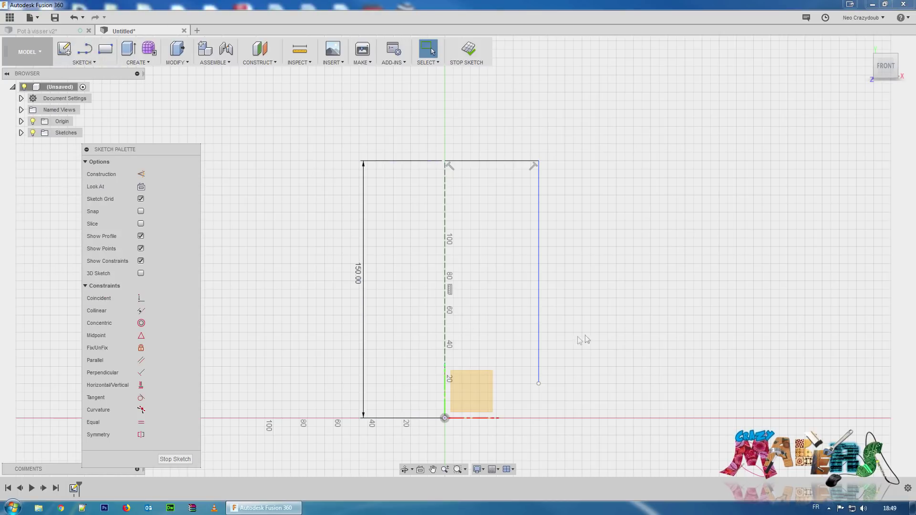
key(l)
click(539, 383)
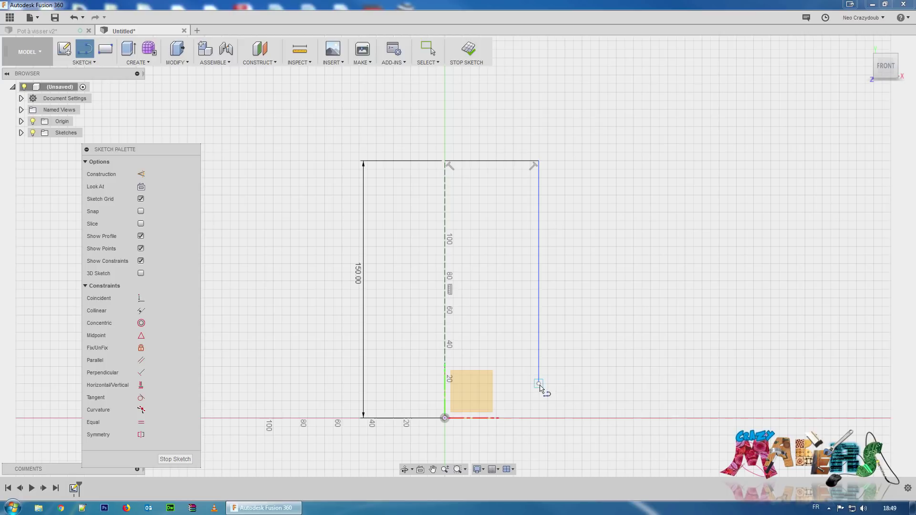
click(585, 342)
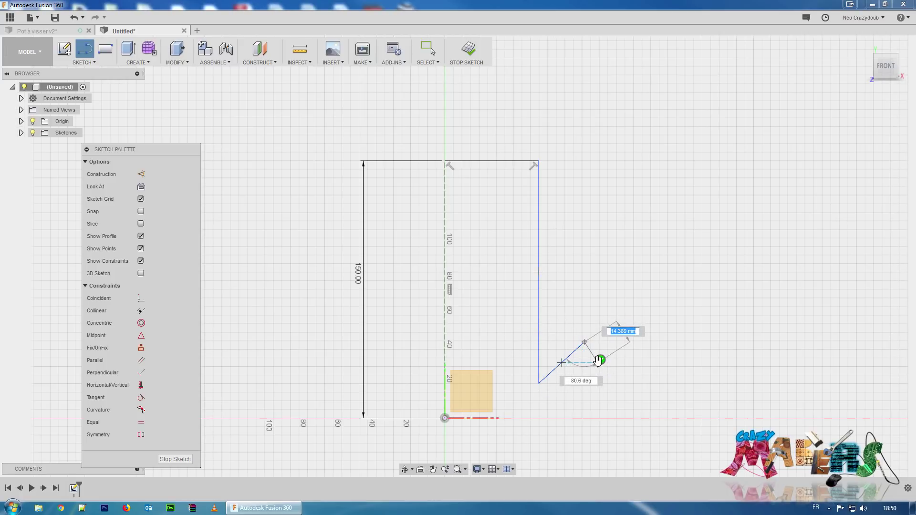
key(Escape)
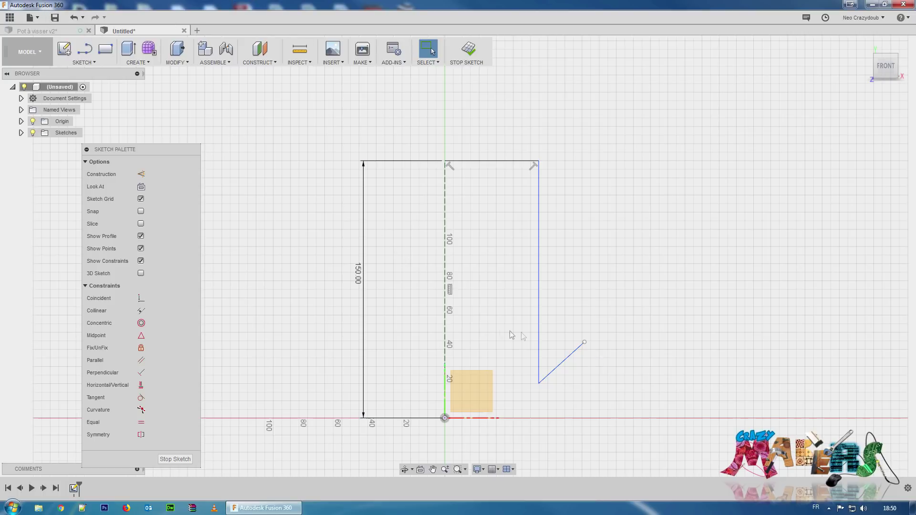
key(ctrl+z)
Enable snap to grid and draw a spline from the wall's lower end to the horizontal axis, about 40 mm from the origin.
click(84, 63)
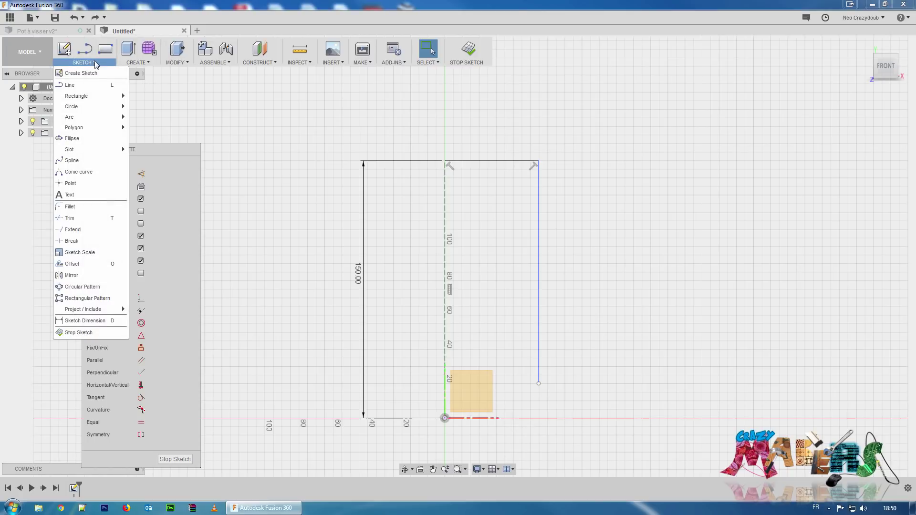
click(90, 161)
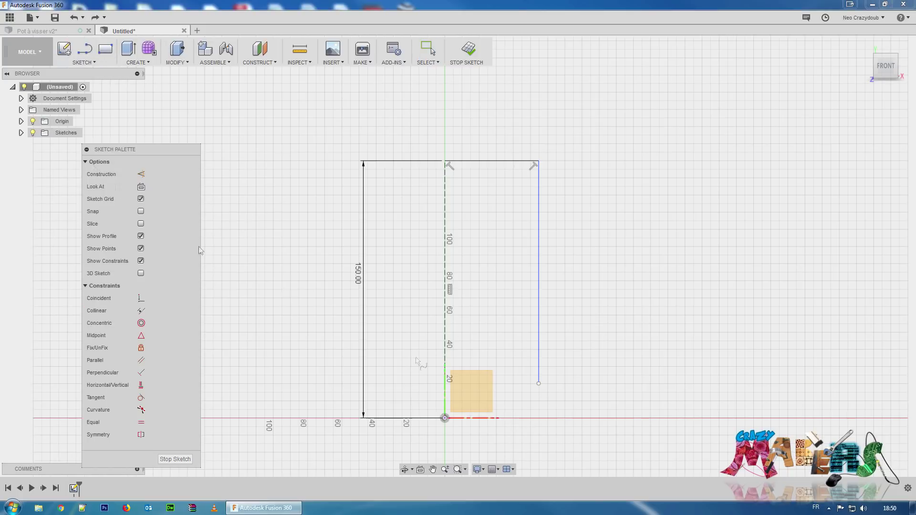
click(539, 384)
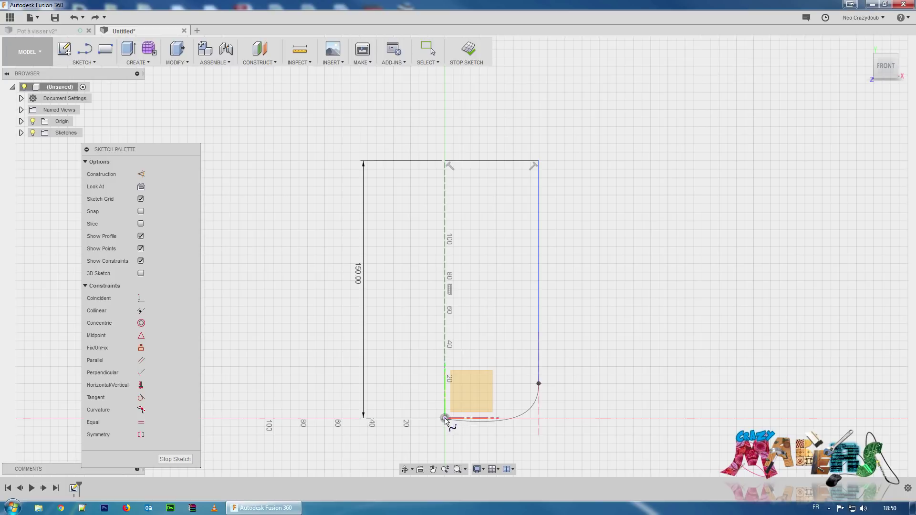
click(498, 471)
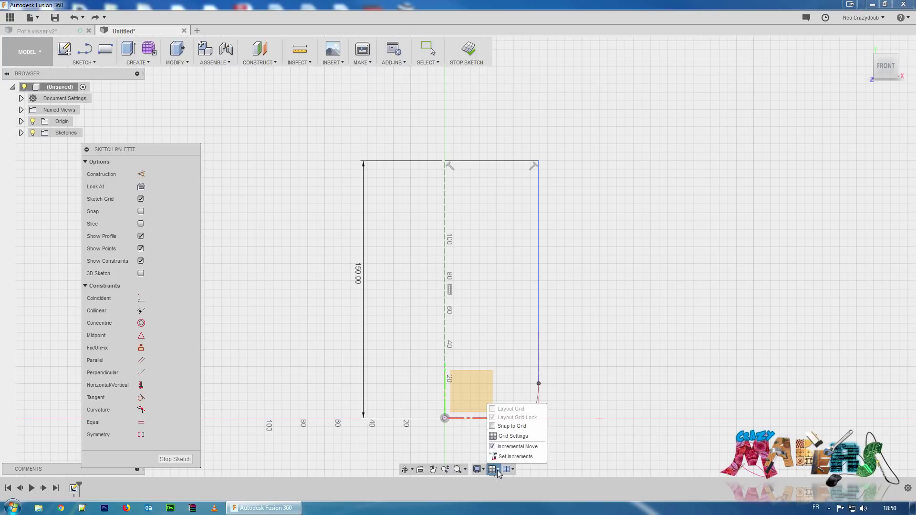
click(510, 427)
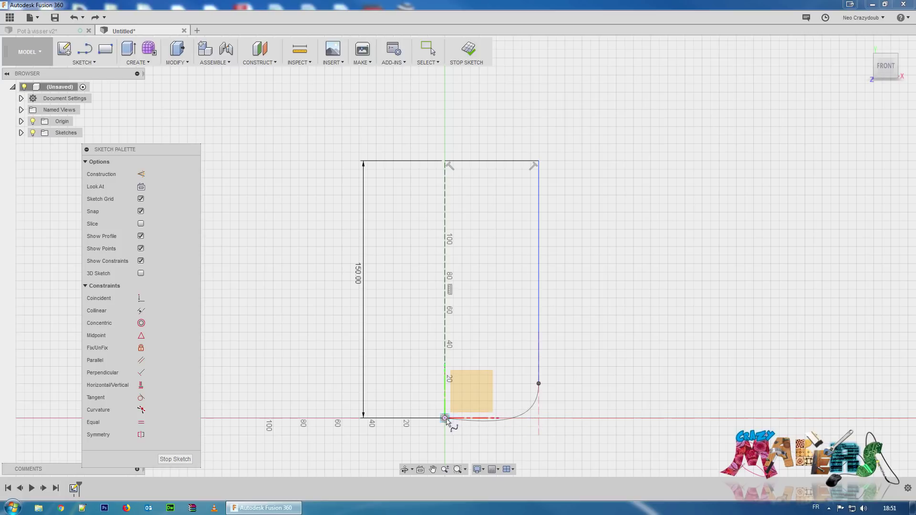
click(513, 419)
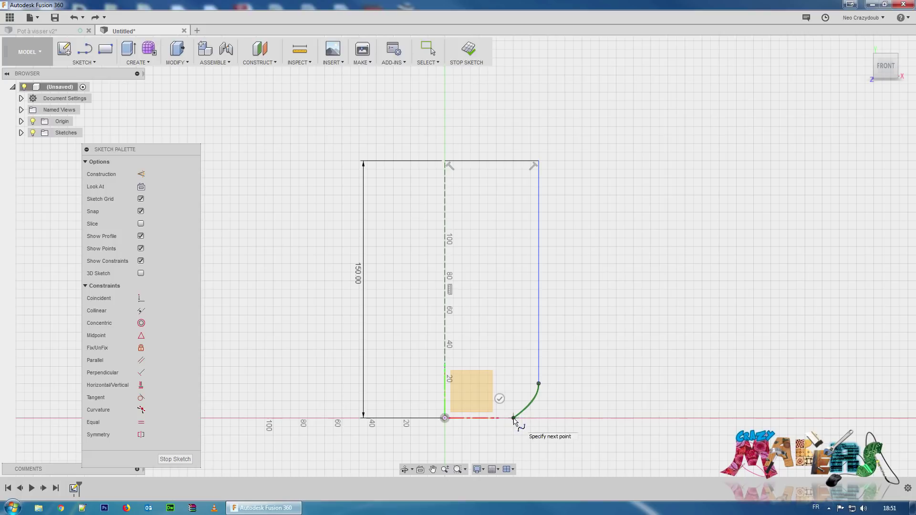
click(499, 399)
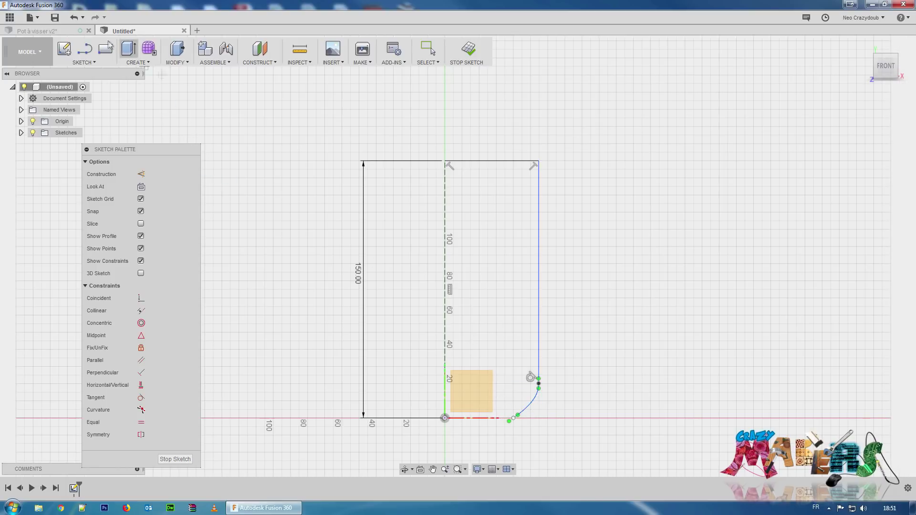
Close the half-profile with a base line from the spline's end to the origin and a line up the axis to the top.
click(84, 62)
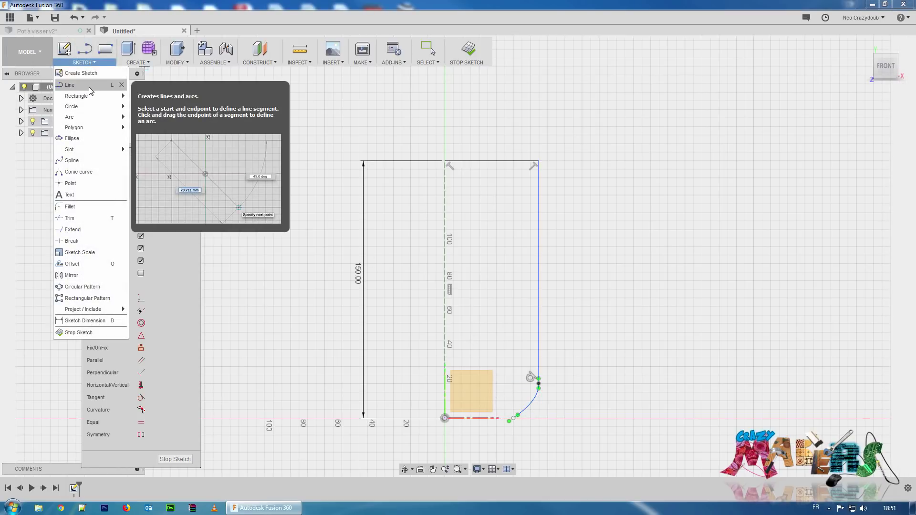
click(89, 86)
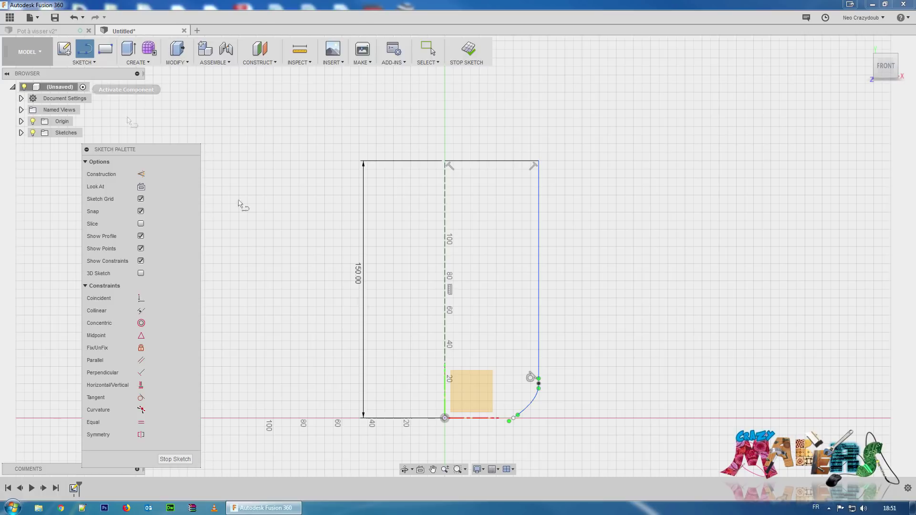
click(513, 419)
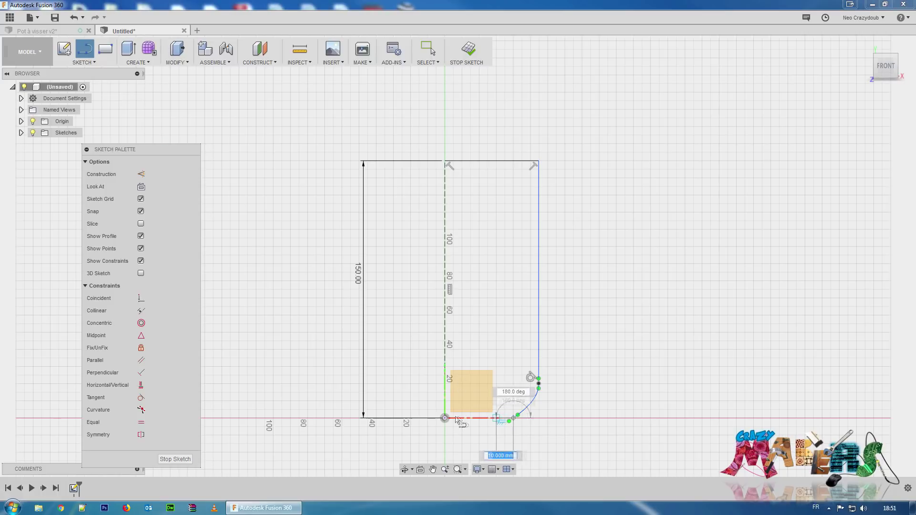
click(445, 419)
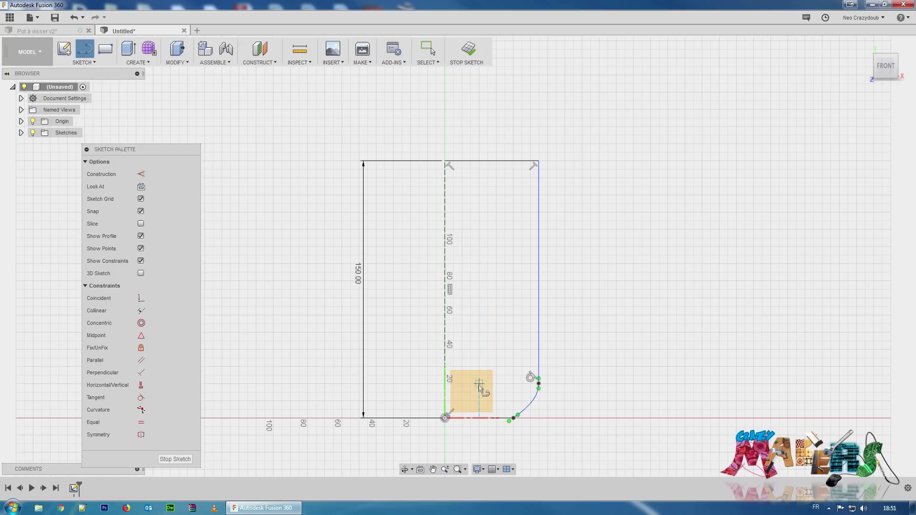
click(444, 418)
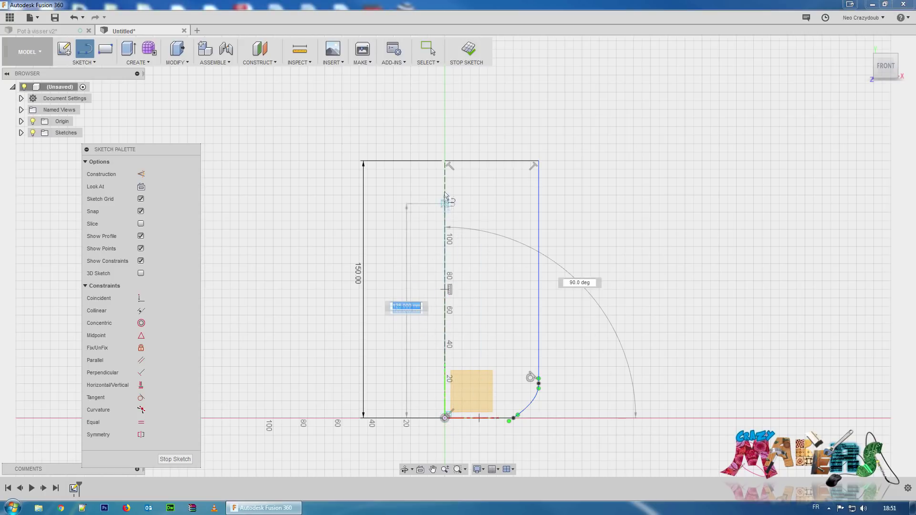
click(445, 161)
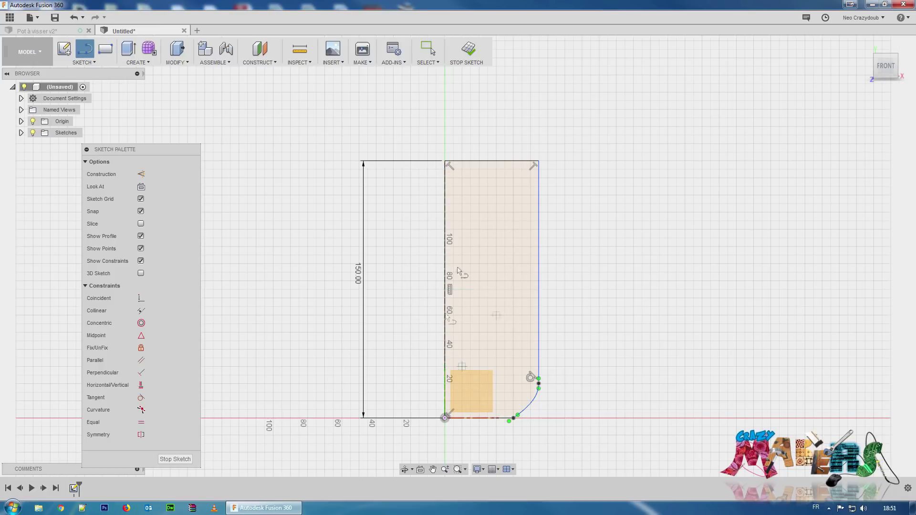
key(Escape)
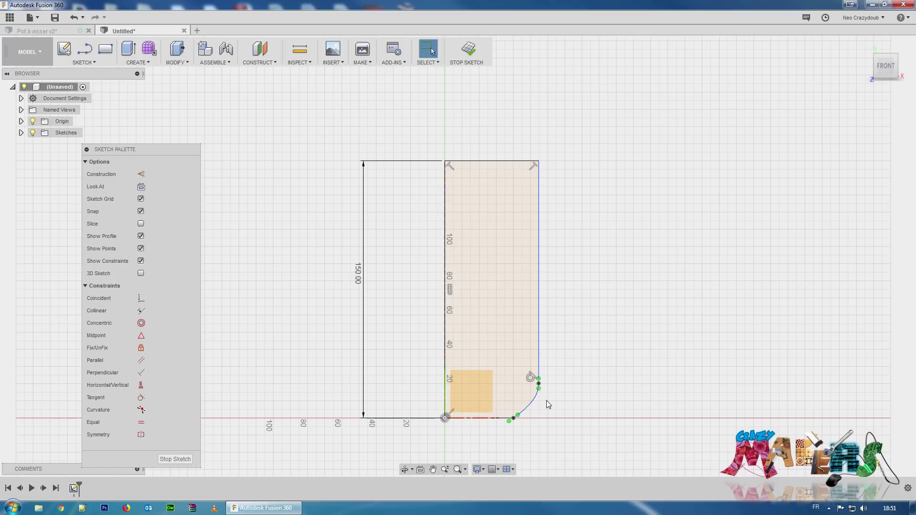
Reshape the base corner spline into a rounder curve, lowering its upper end to about 15 mm above the base.
scroll(548, 404, down, 2)
scroll(548, 405, up, 5)
mouse_move(613, 345)
middle_down()
mouse_move(603, 371)
mouse_move(606, 411)
middle_up()
scroll(626, 385, down, 3)
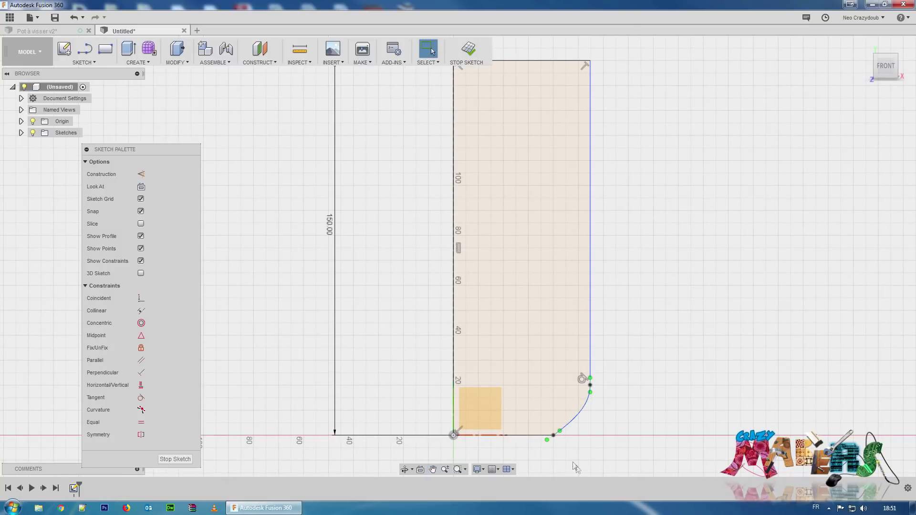
click(559, 431)
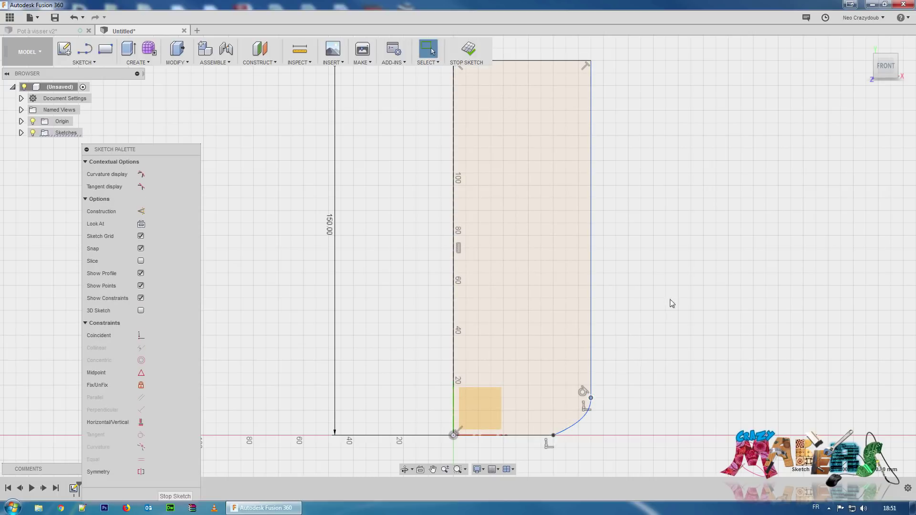
mouse_move(670, 299)
middle_down()
mouse_move(663, 334)
mouse_move(624, 272)
mouse_move(618, 277)
middle_up()
scroll(663, 333, down, 1)
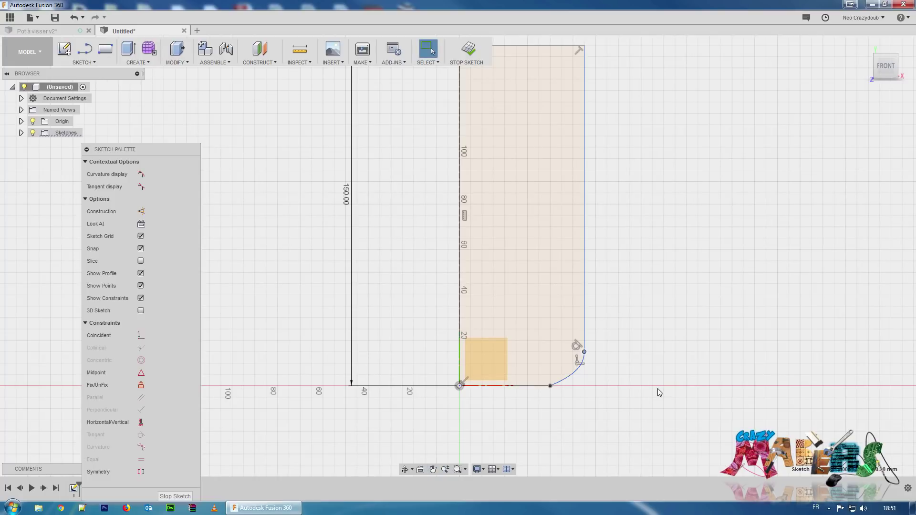
key(d)
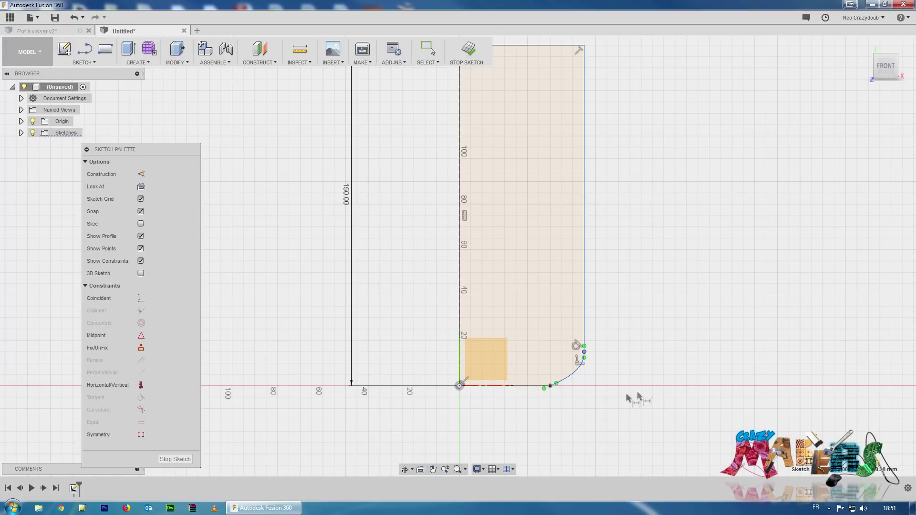
click(527, 386)
click(583, 351)
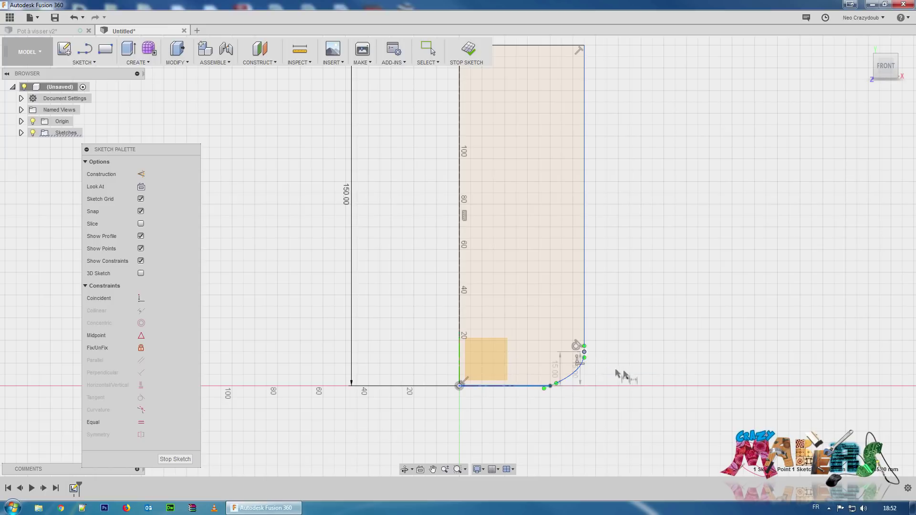
click(583, 353)
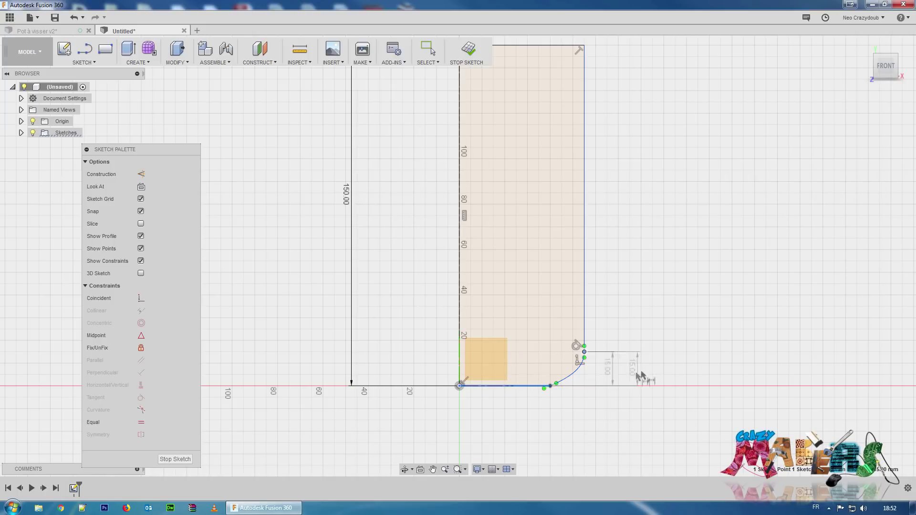
key(Escape)
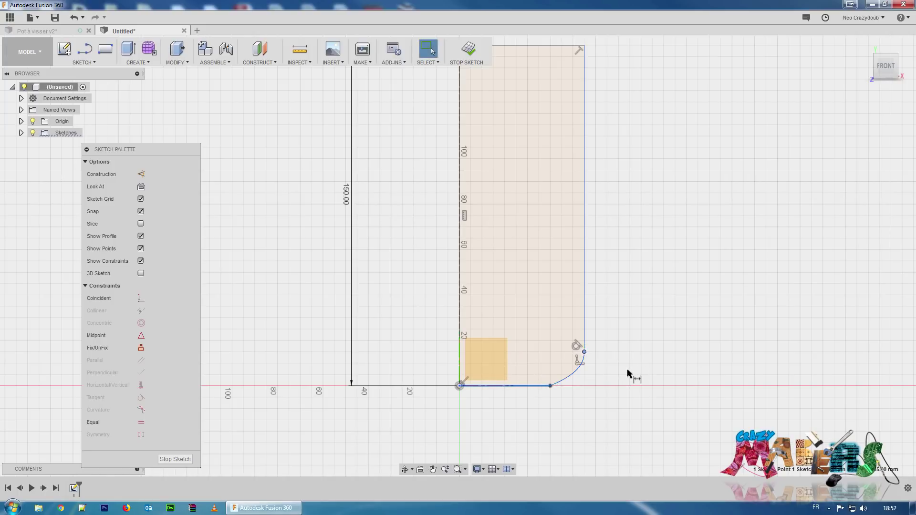
key(Escape)
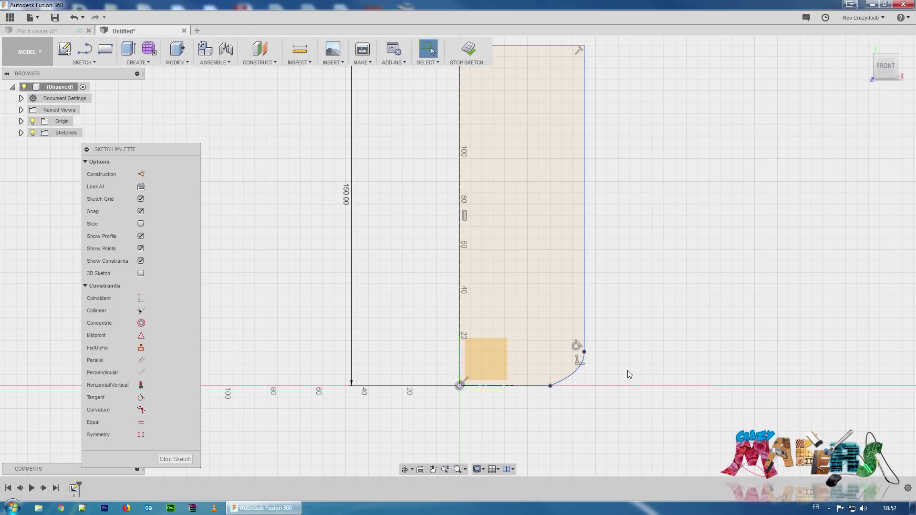
Dimension the corner spline's upper end to 10 mm above the base line.
key(d)
click(584, 352)
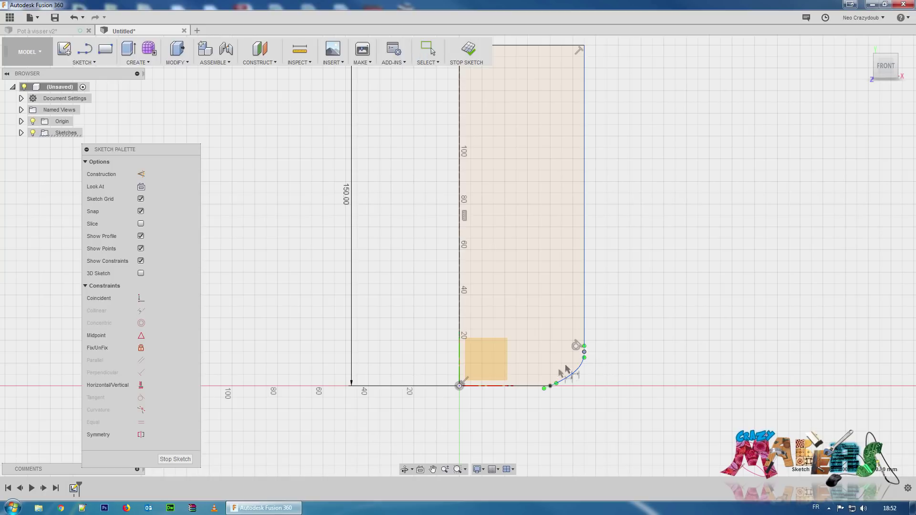
click(550, 385)
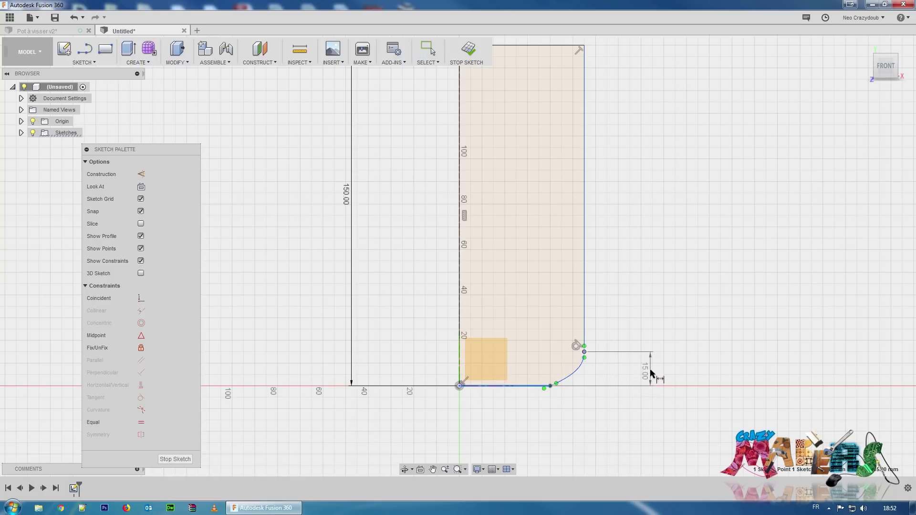
click(651, 373)
text(10)
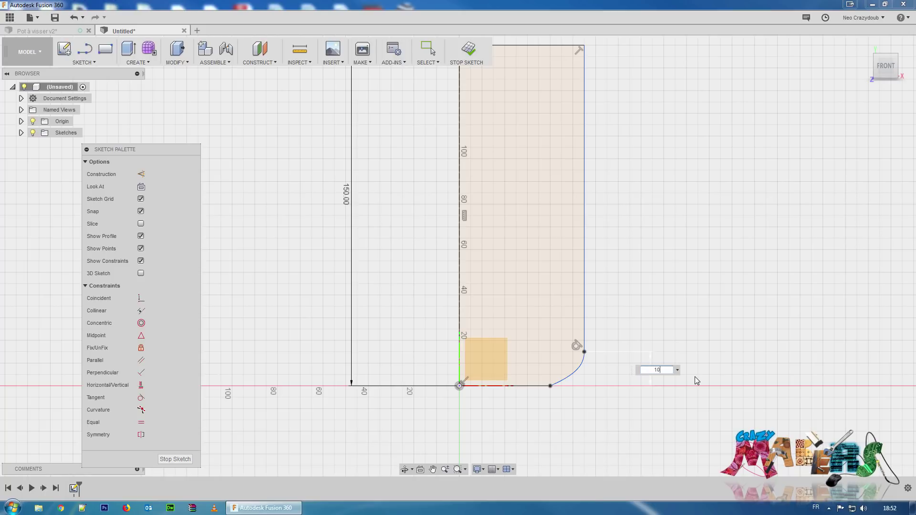
key(Return)
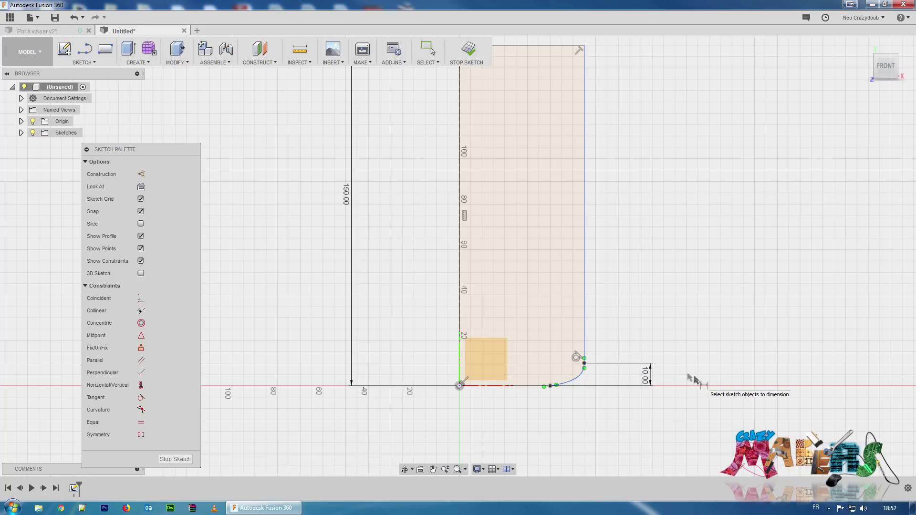
Dimension the horizontal distance between the corner spline's two ends to 10 mm.
click(583, 364)
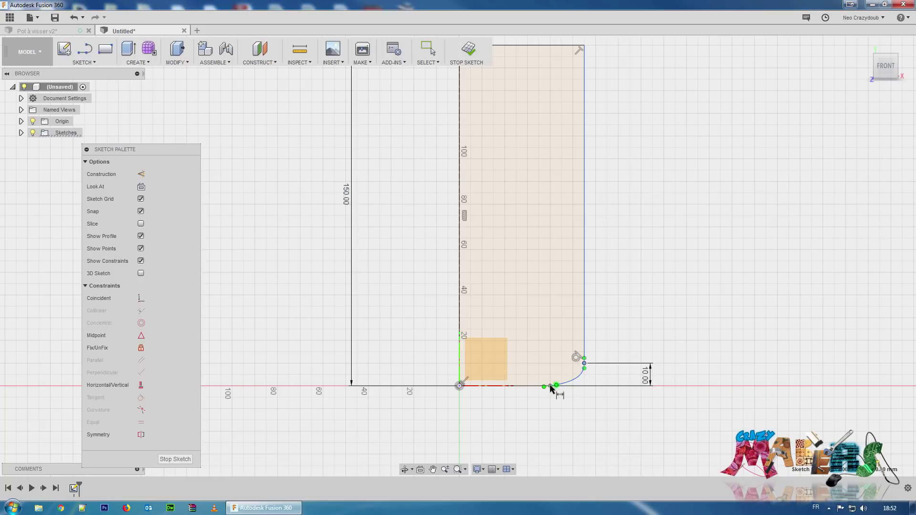
click(550, 386)
click(550, 387)
click(570, 432)
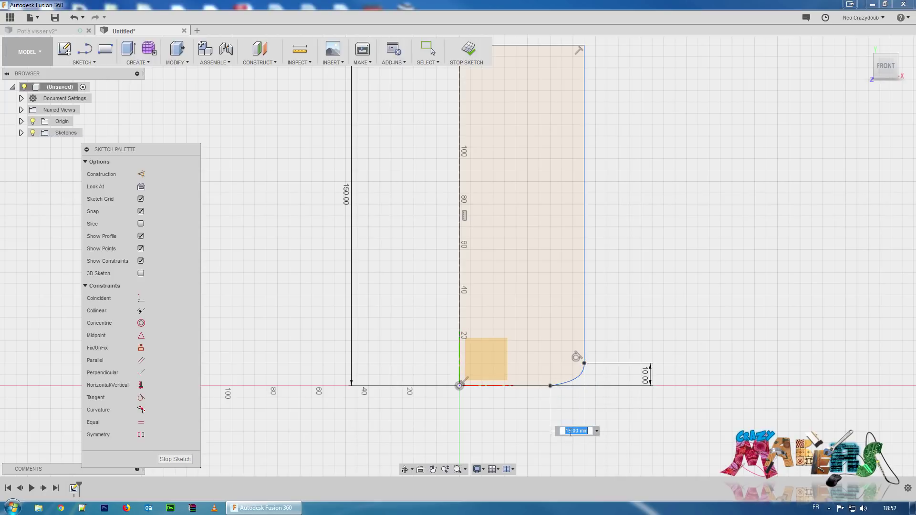
text(10)
key(Return)
Align the tangent handle at the corner spline's lower end with the base line so the curve leaves the base horizontally.
scroll(580, 384, down, 3)
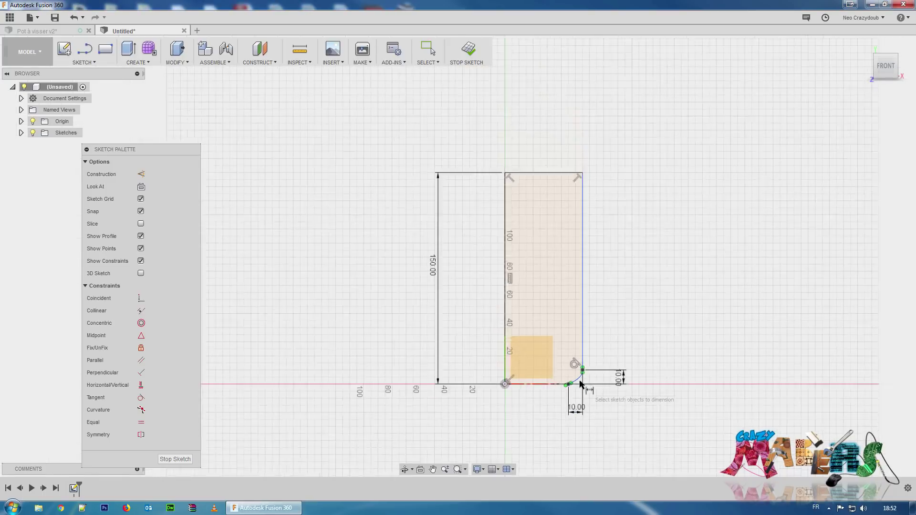
scroll(581, 384, up, 3)
scroll(623, 378, up, 2)
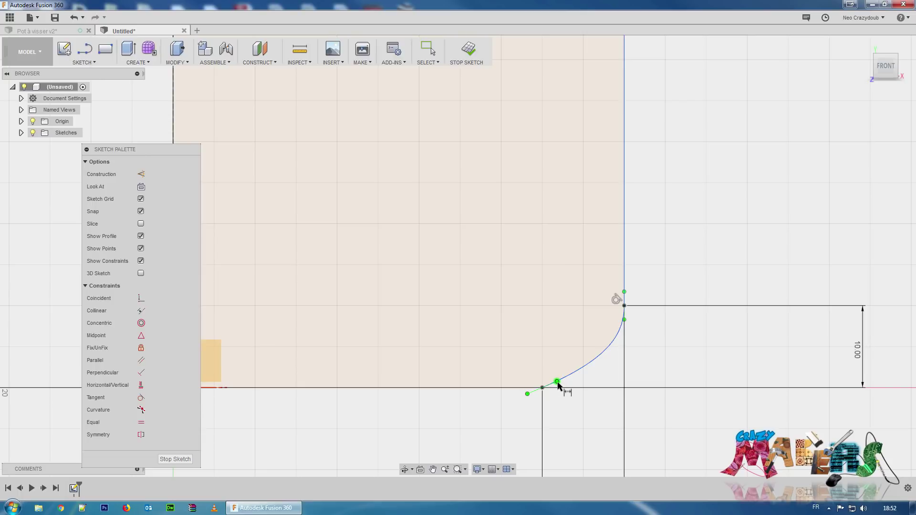
key(Escape)
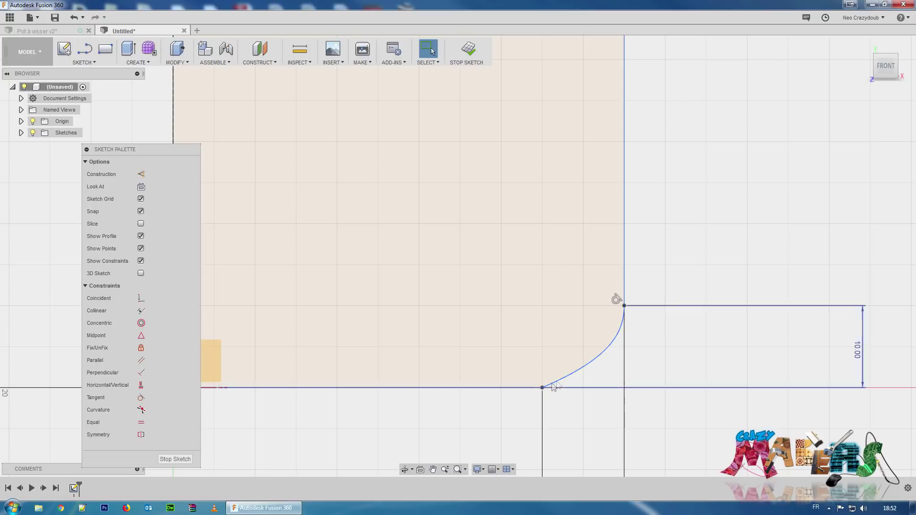
click(554, 380)
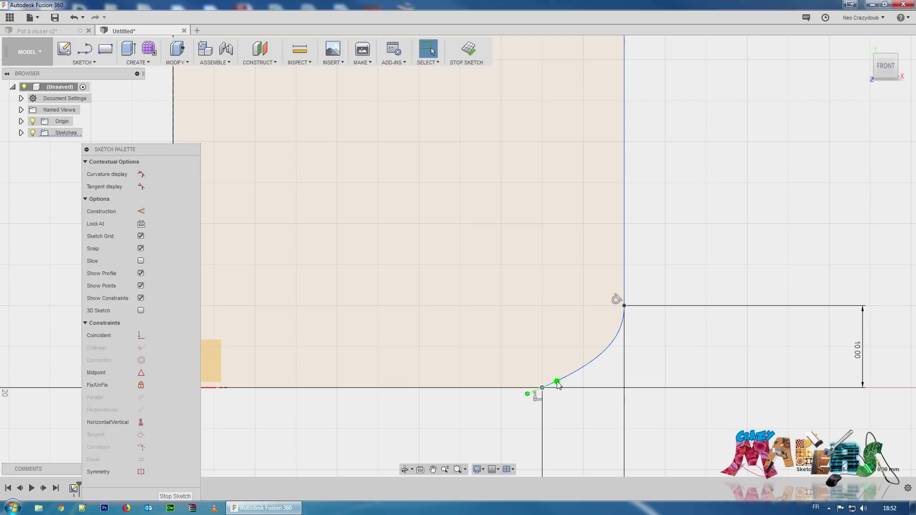
mouse_move(558, 385)
mouse_down()
mouse_move(538, 394)
mouse_move(563, 394)
mouse_move(554, 388)
mouse_up()
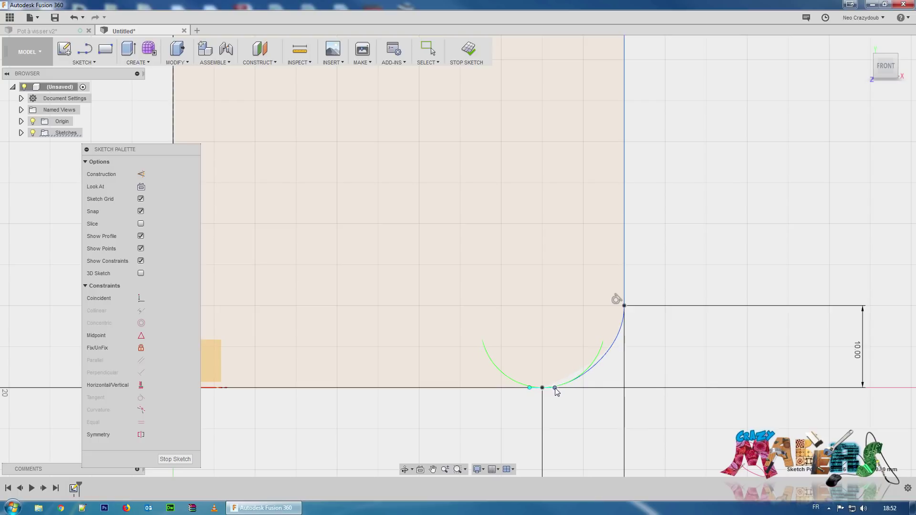
scroll(554, 388, up, 4)
scroll(547, 393, up, 3)
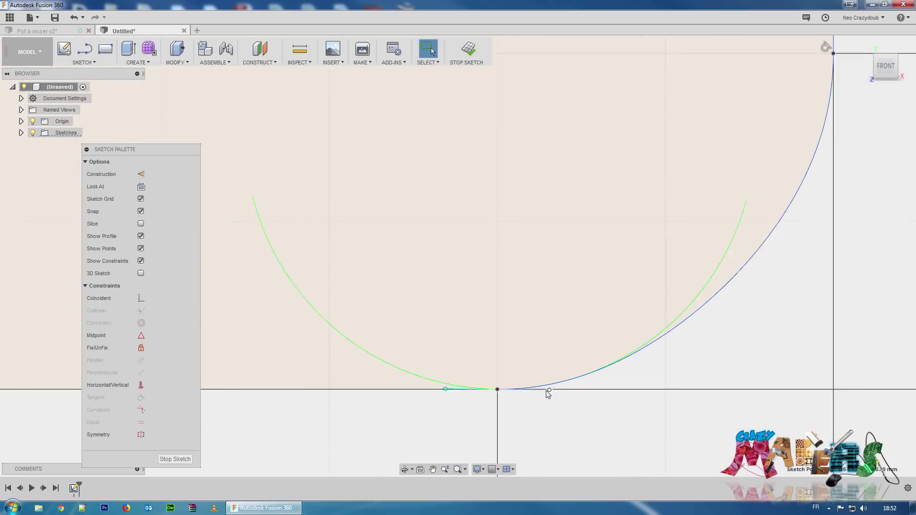
drag(550, 390, 551, 391)
scroll(653, 370, down, 3)
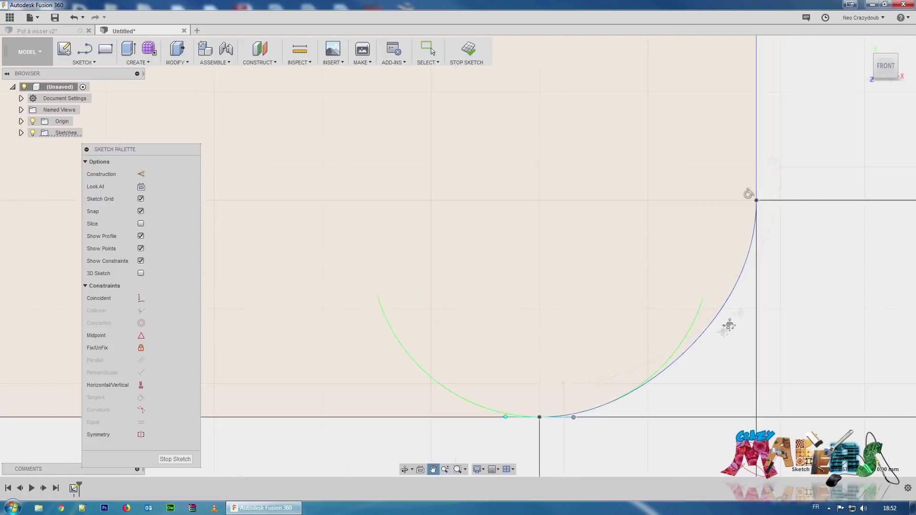
Lengthen the vertical tangent handle at the corner spline's upper end to make the base corner fuller and rounder.
click(706, 245)
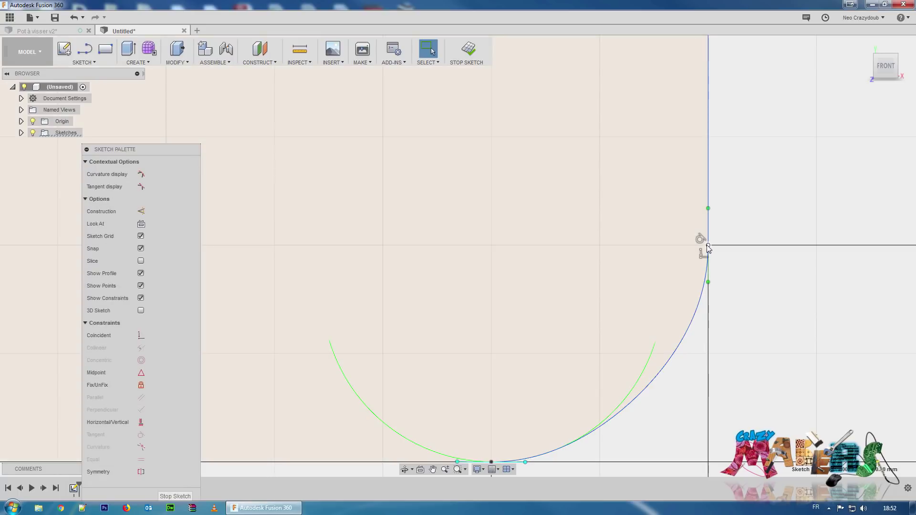
mouse_move(709, 294)
mouse_down()
mouse_move(708, 321)
mouse_move(714, 288)
mouse_up()
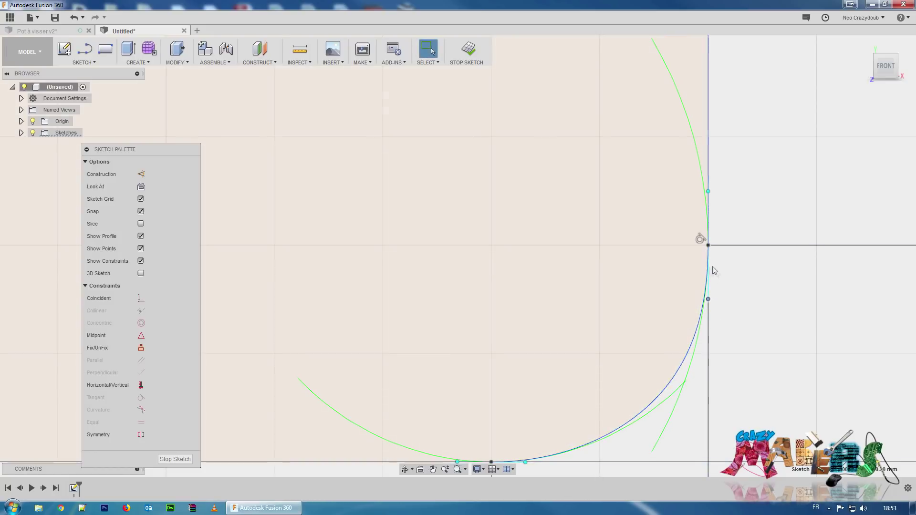
click(781, 317)
scroll(777, 317, up, 2)
scroll(746, 332, down, 6)
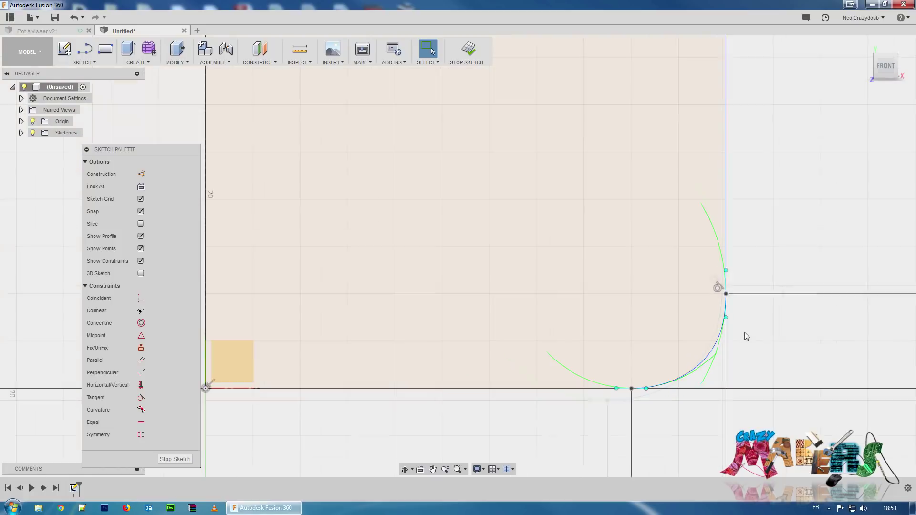
scroll(757, 334, down, 6)
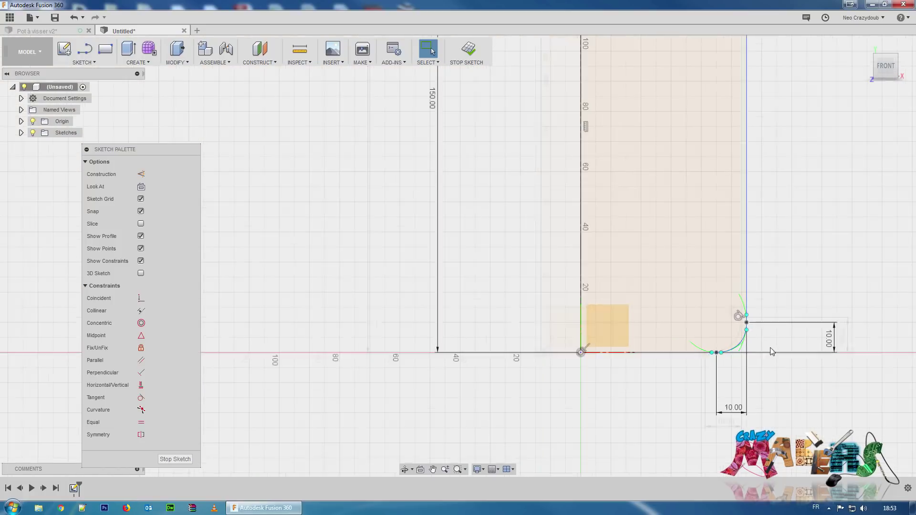
scroll(706, 274, up, 3)
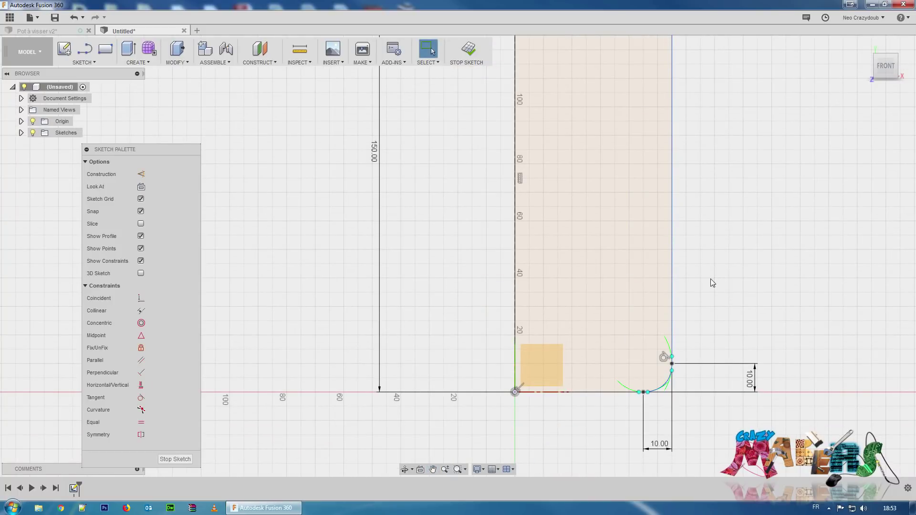
middle_drag(714, 190, 673, 242)
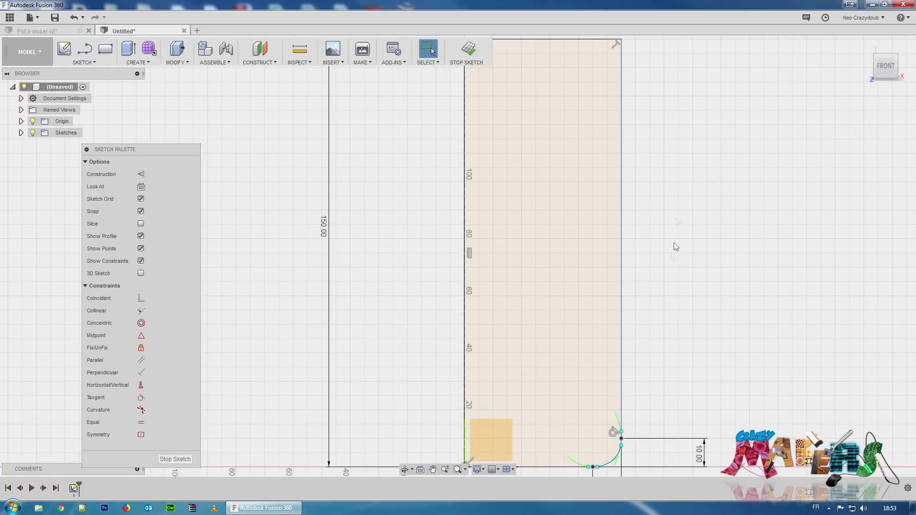
scroll(675, 229, up, 2)
scroll(676, 215, down, 2)
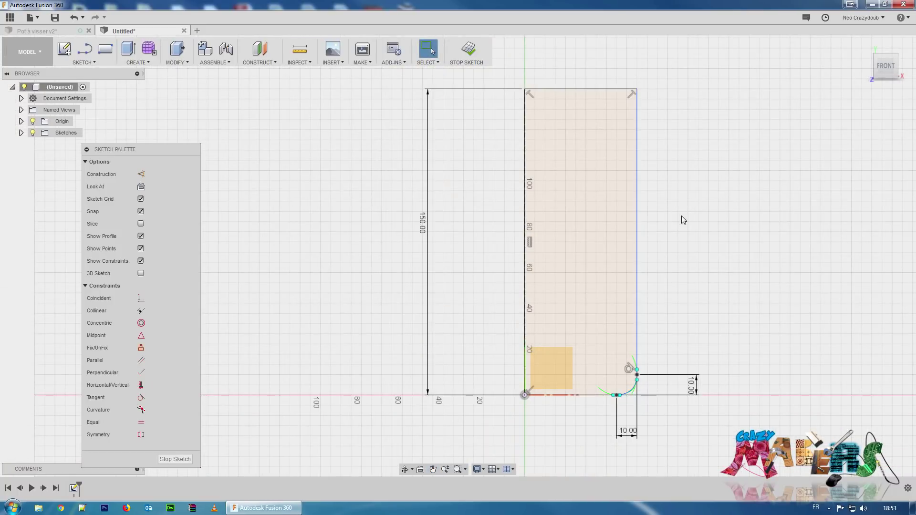
Finish the sketch, view the profile in 3D and reopen the same sketch for editing.
click(172, 460)
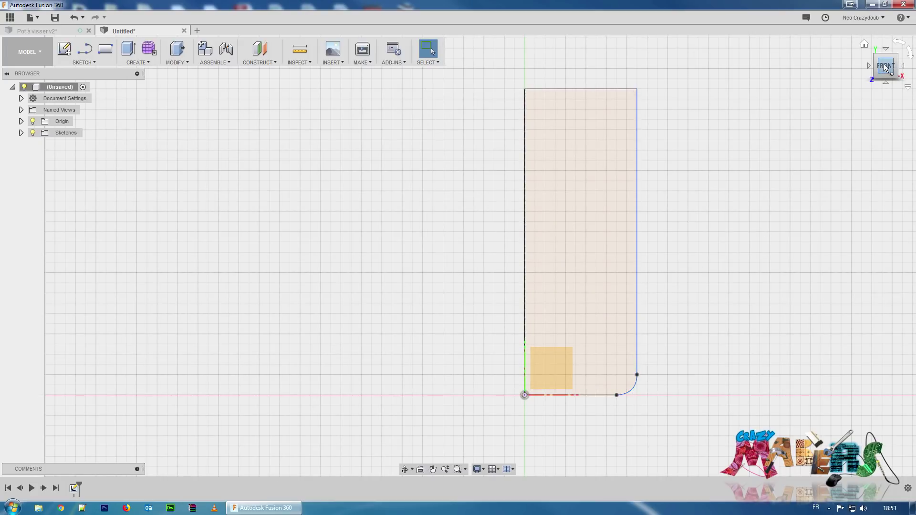
mouse_move(885, 67)
mouse_down()
mouse_move(874, 79)
mouse_move(885, 70)
mouse_up()
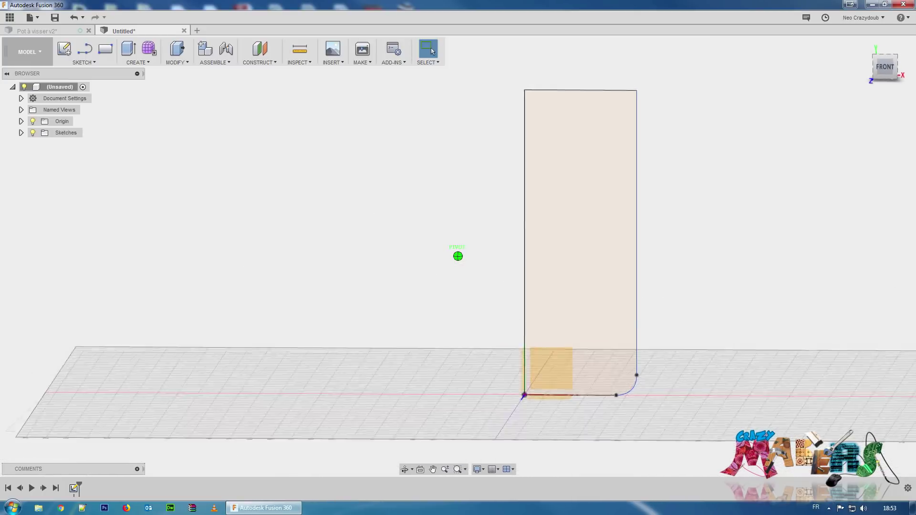
shift+middle_drag(458, 362, 461, 345)
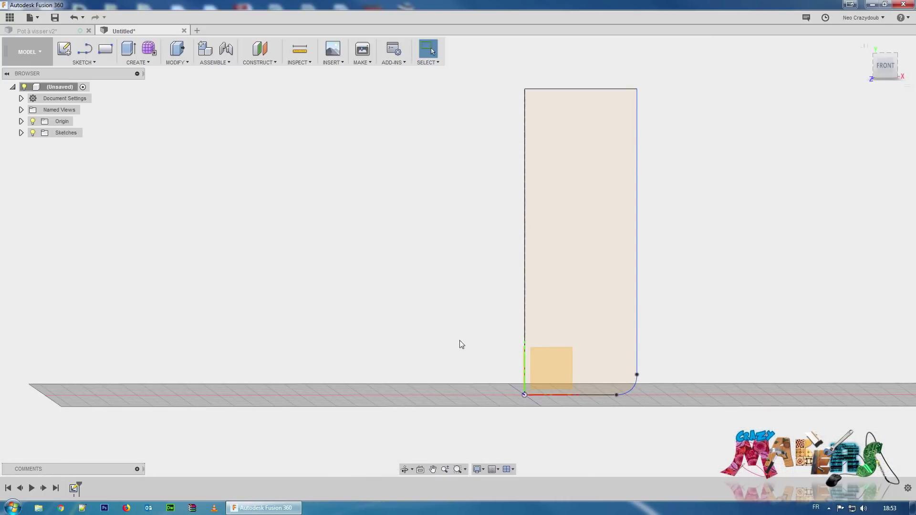
right_click(75, 489)
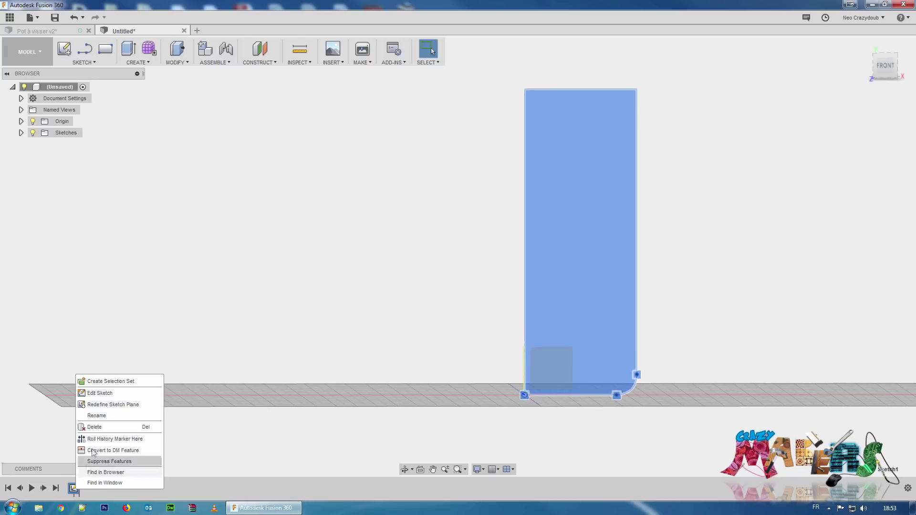
click(104, 393)
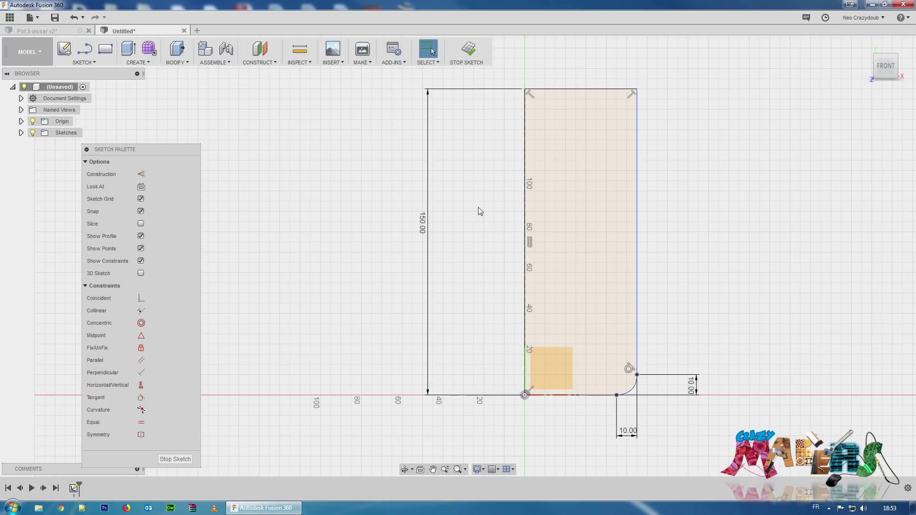
Dimension the half-profile's width from the central axis to the outer wall as 50 mm.
key(d)
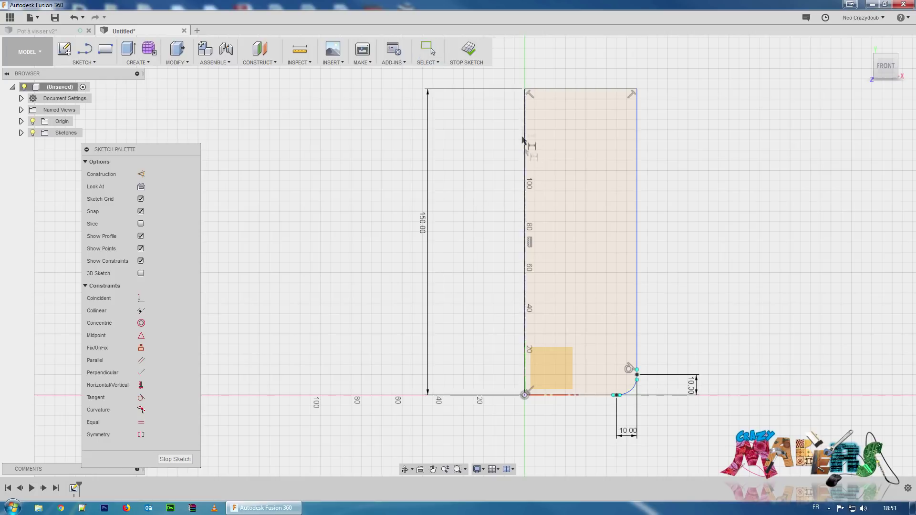
click(526, 164)
click(636, 160)
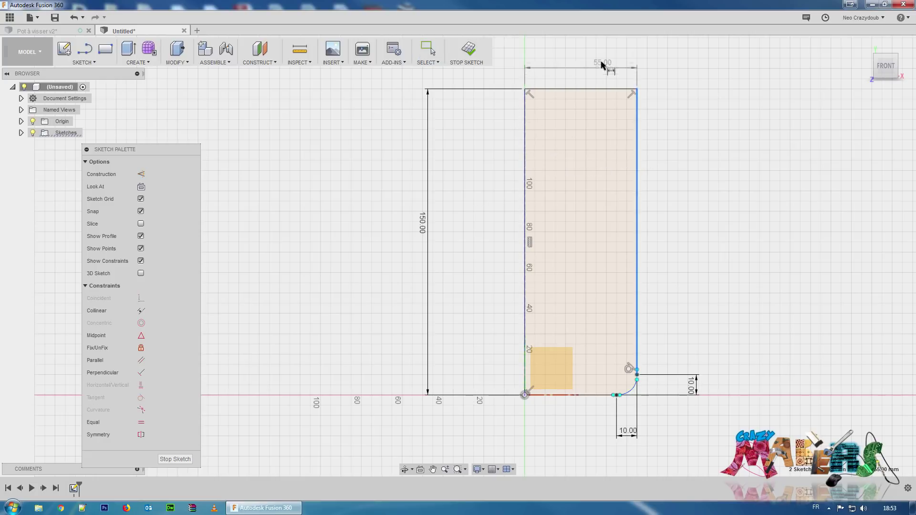
click(590, 64)
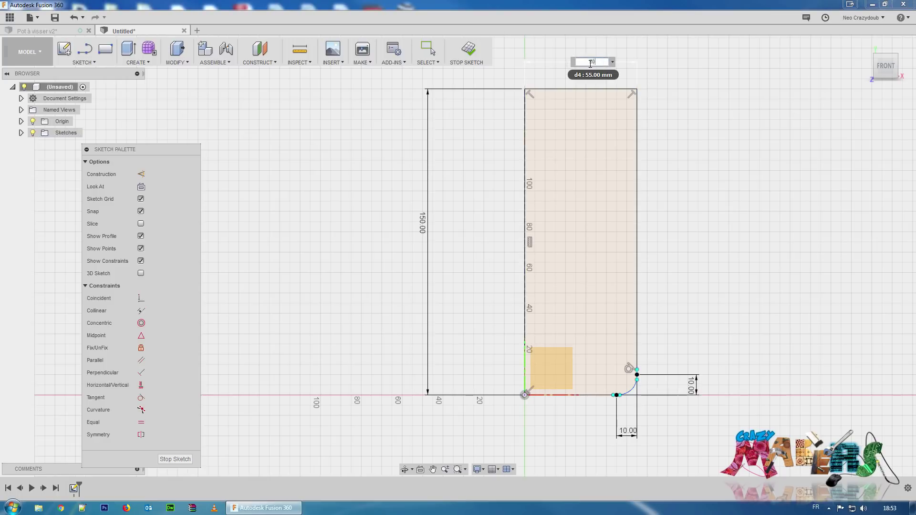
key(Return)
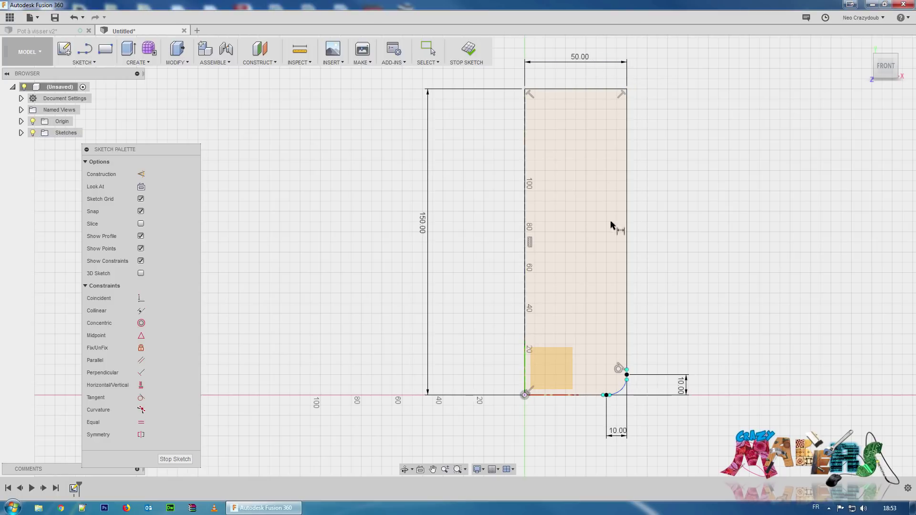
Examine the half-profile's rounded base corner up close, checking the spline's end points and tangent handles.
mouse_move(613, 224)
middle_down()
mouse_move(674, 236)
mouse_move(685, 266)
mouse_move(678, 199)
middle_up()
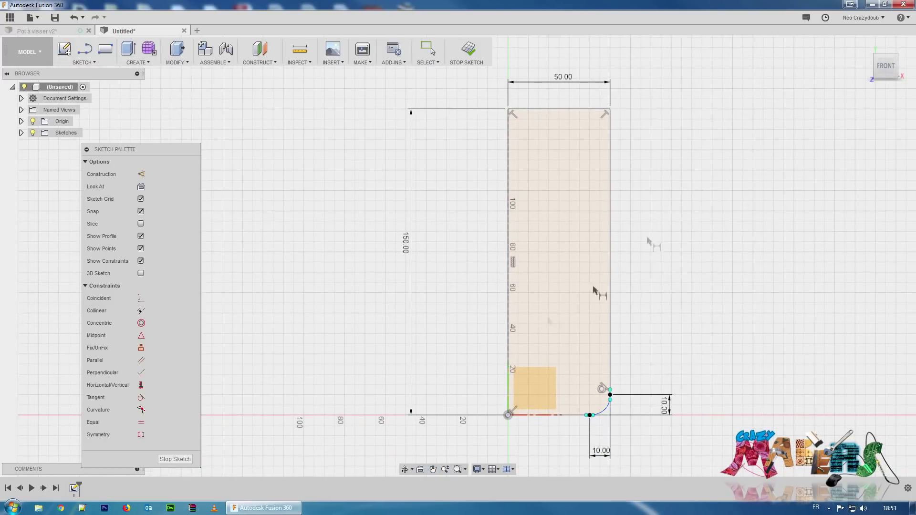
scroll(613, 406, up, 8)
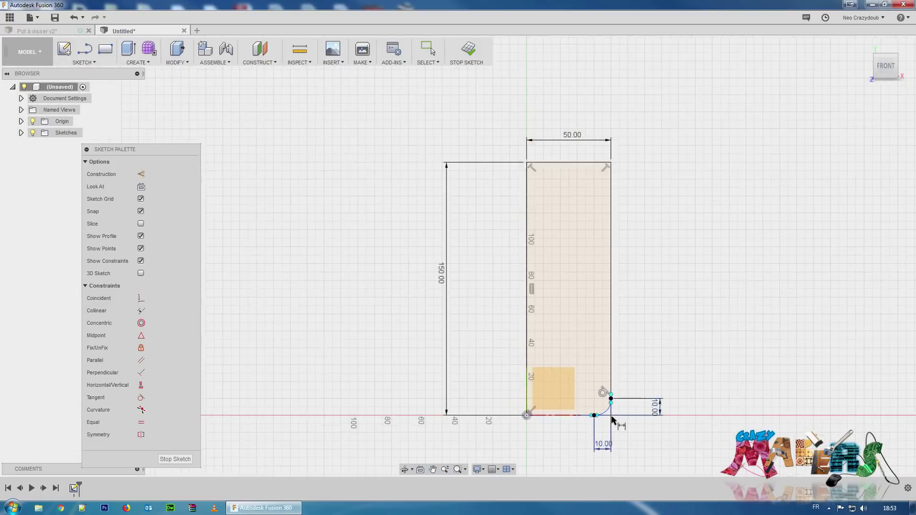
middle_drag(633, 396, 721, 296)
scroll(689, 335, down, 3)
scroll(692, 338, up, 1)
scroll(677, 336, up, 3)
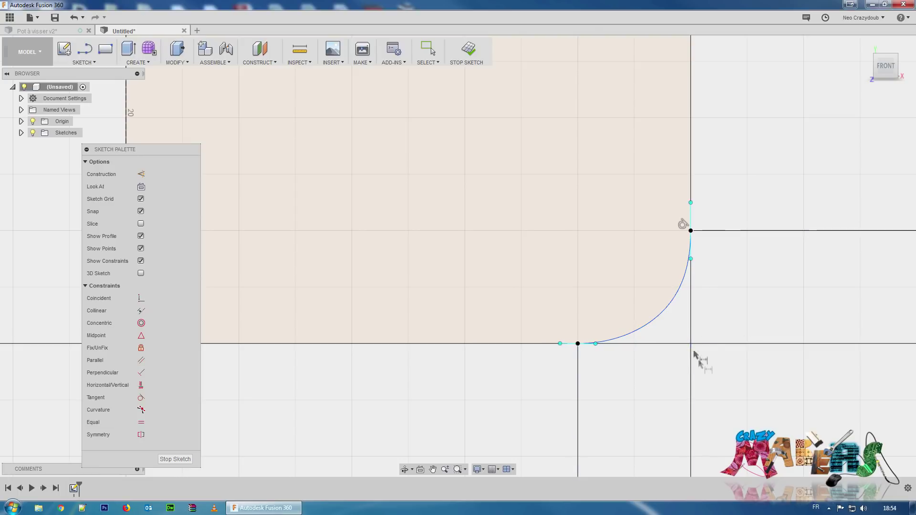
key(Escape)
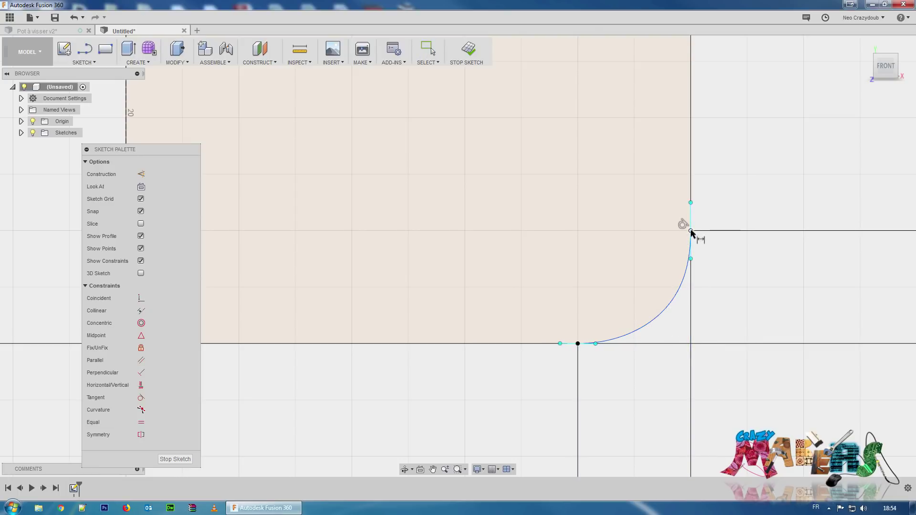
click(599, 343)
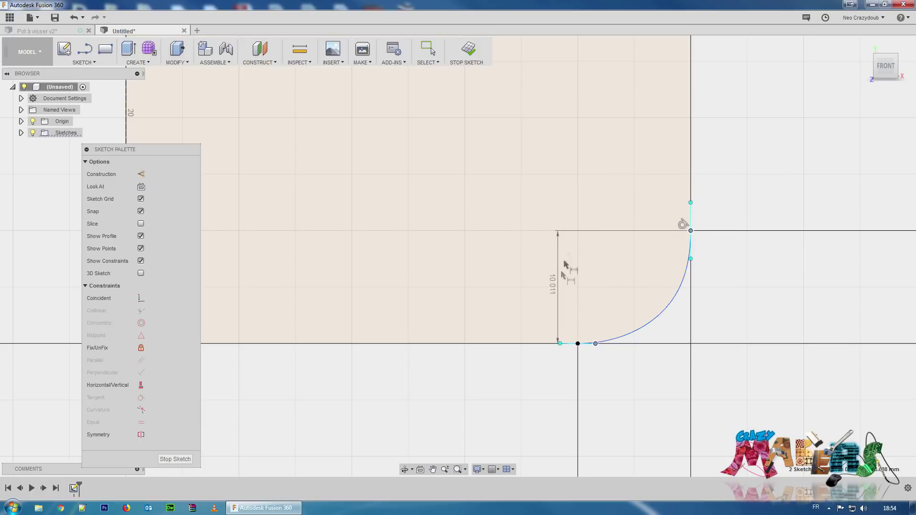
key(Escape)
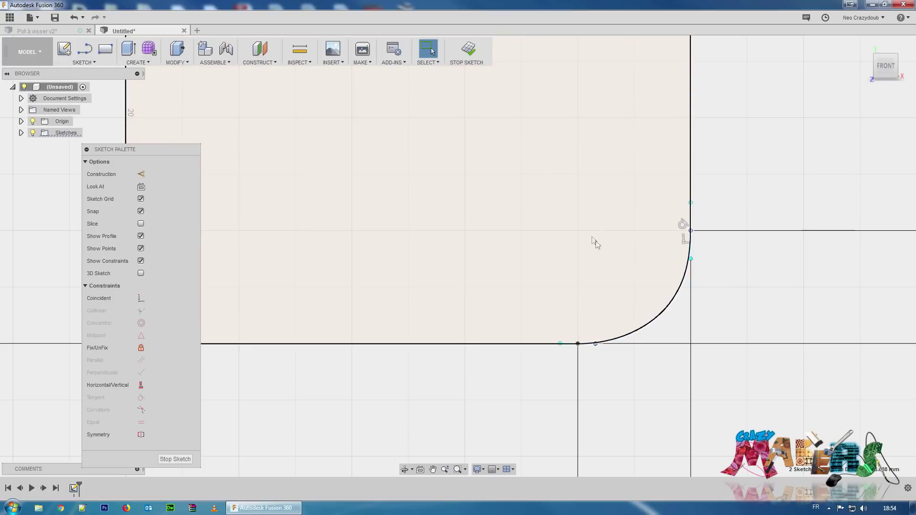
scroll(604, 260, up, 1)
scroll(604, 260, down, 5)
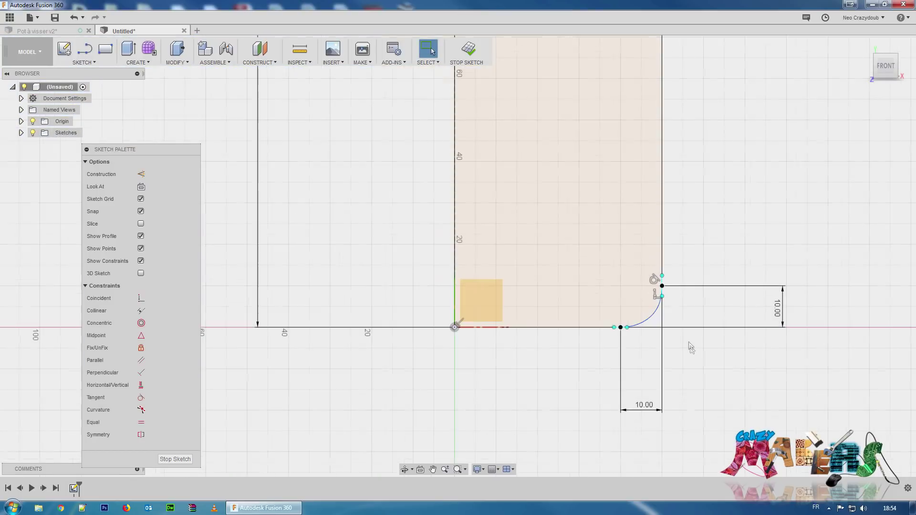
scroll(703, 227, down, 2)
middle_drag(703, 227, 671, 306)
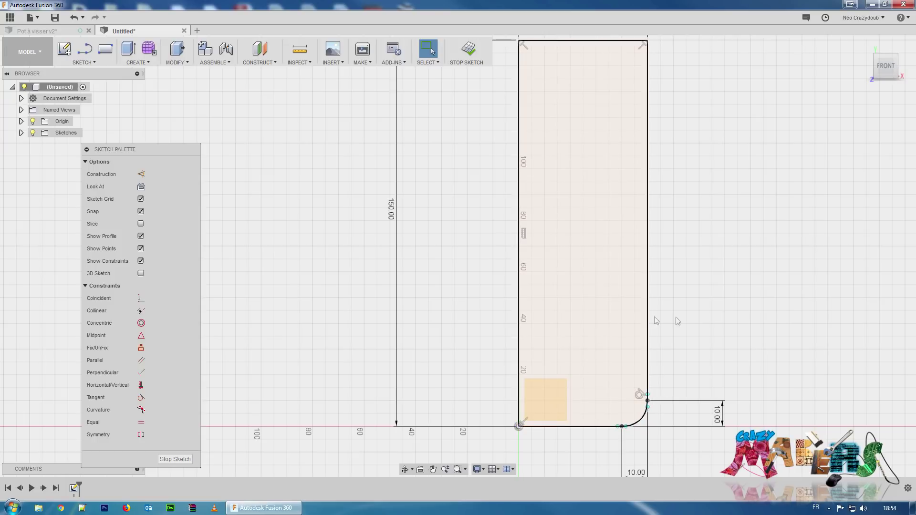
scroll(654, 316, down, 2)
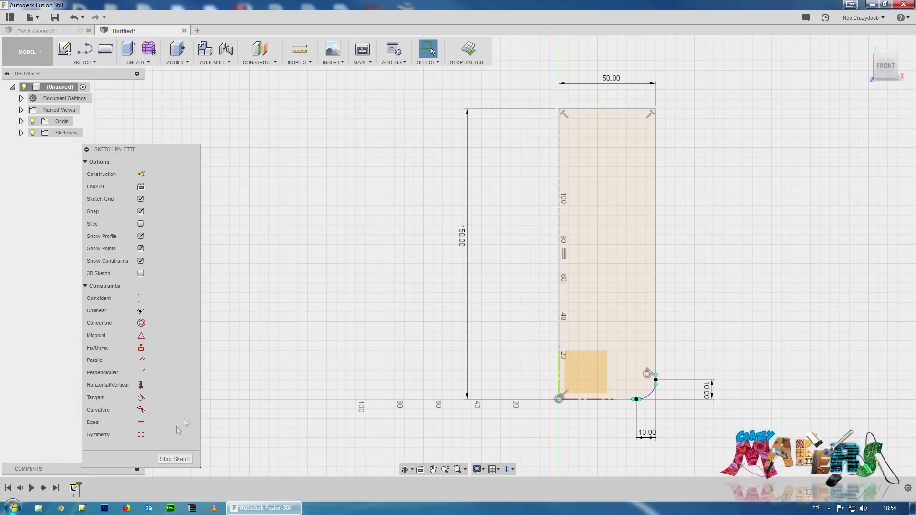
Finish editing the half-profile sketch.
click(176, 460)
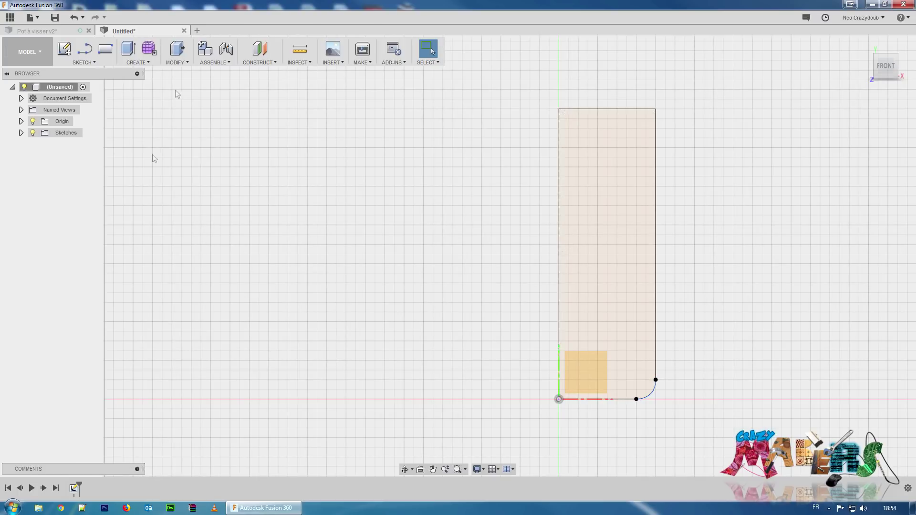
click(150, 64)
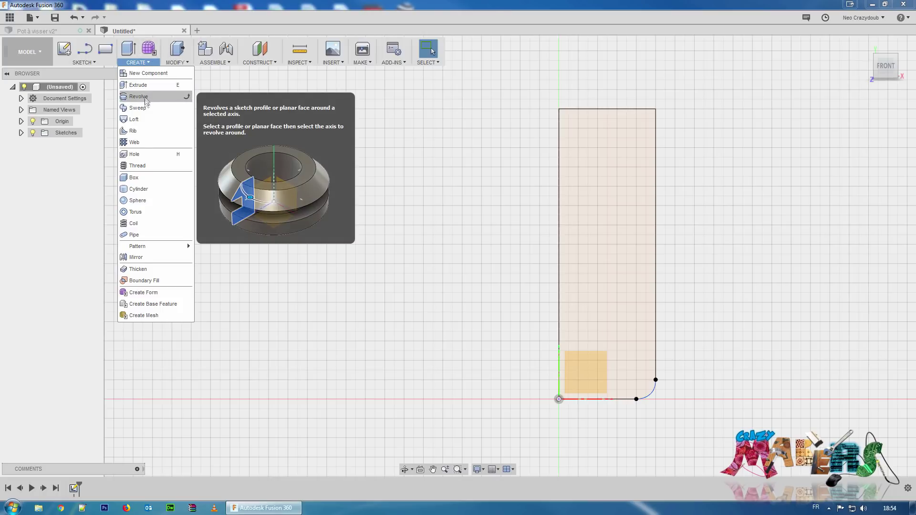
click(159, 98)
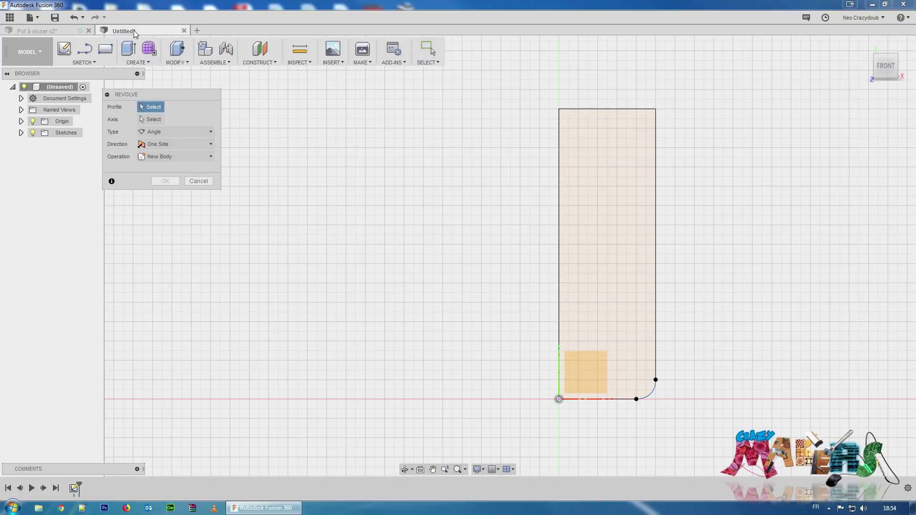
click(198, 181)
Revolve the half-profile 360 degrees around its central vertical edge as a new body.
click(137, 62)
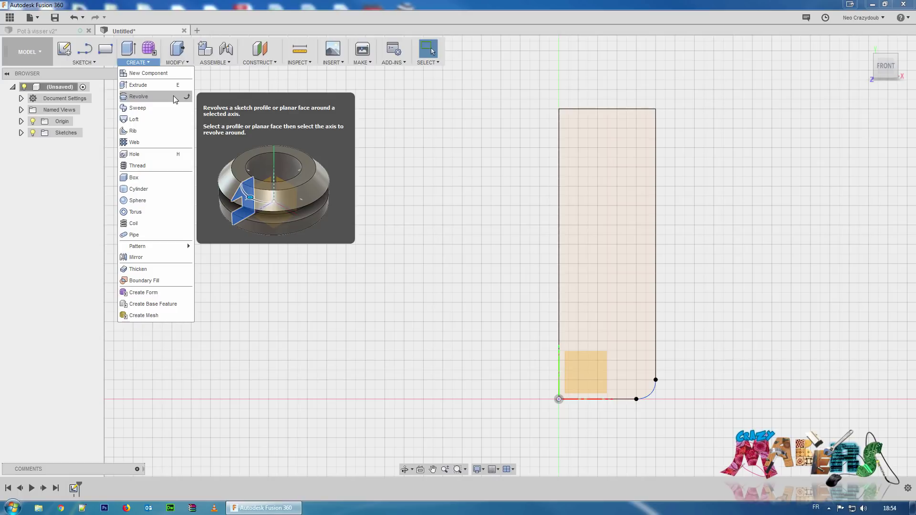
click(139, 97)
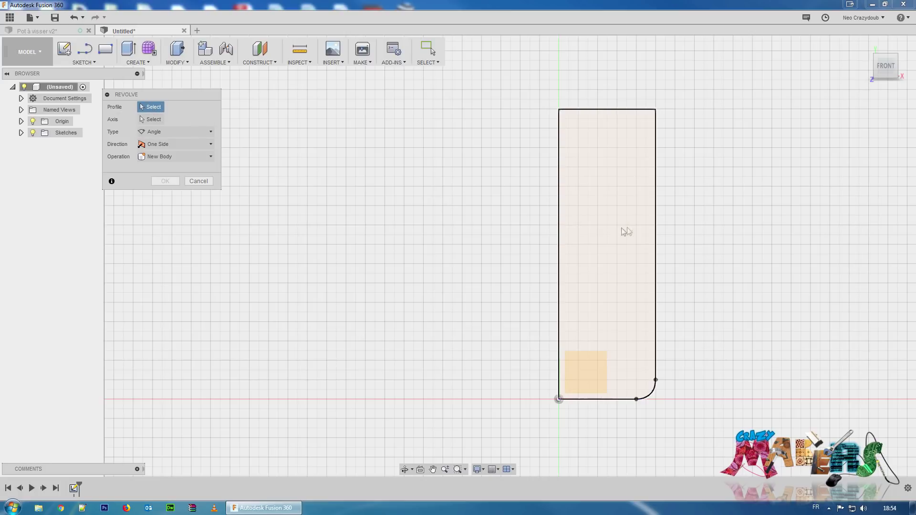
click(609, 274)
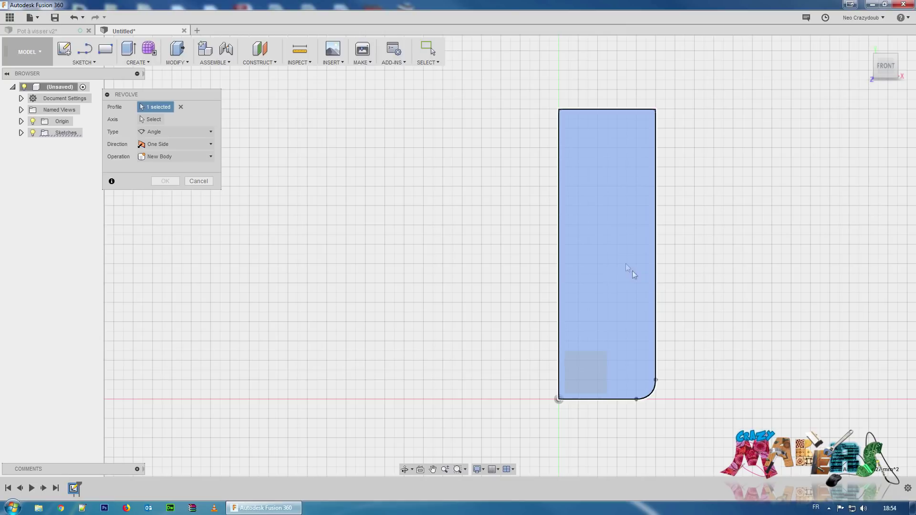
click(155, 120)
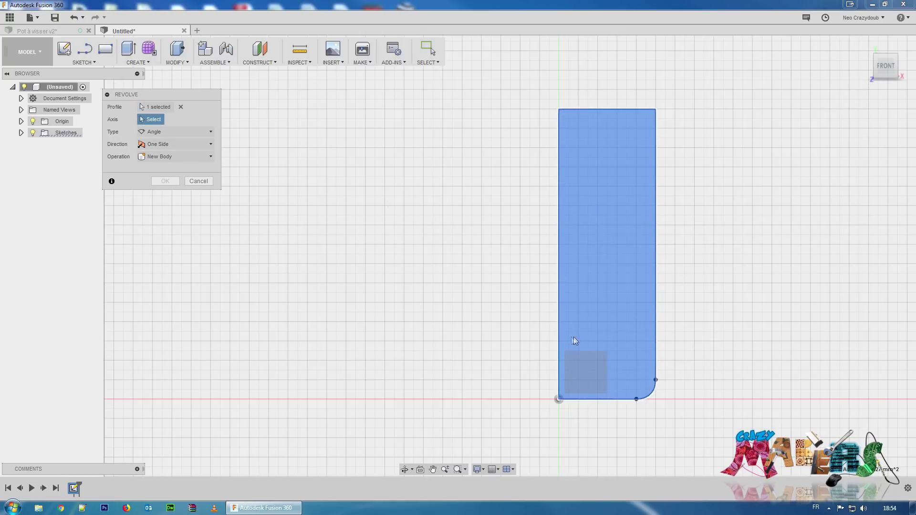
click(558, 158)
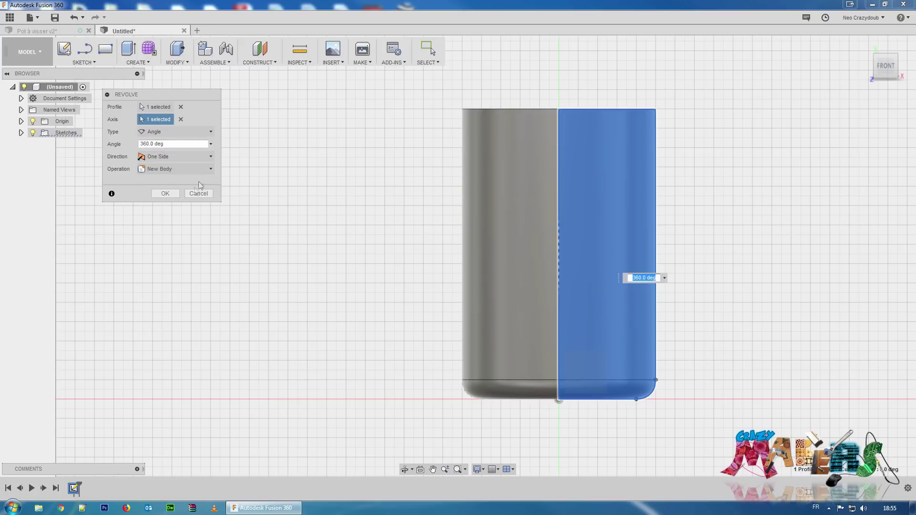
click(159, 169)
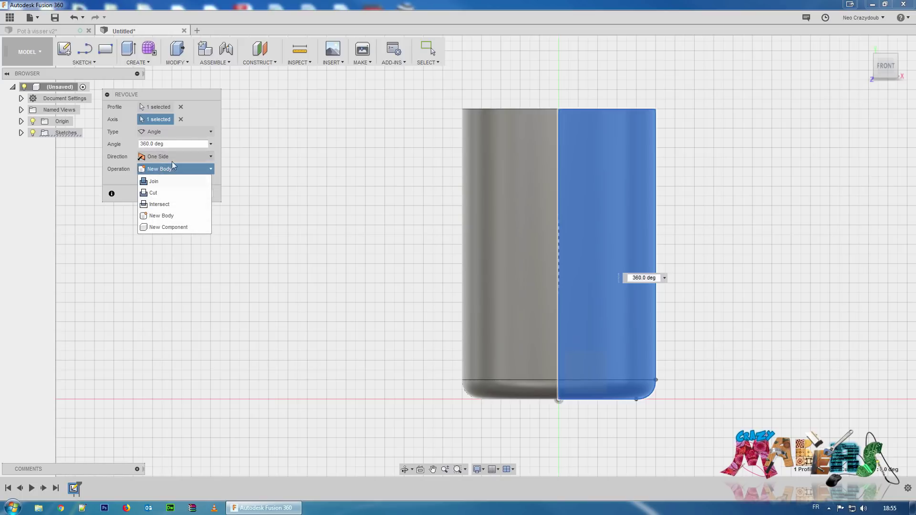
click(185, 166)
click(183, 168)
click(182, 168)
click(164, 195)
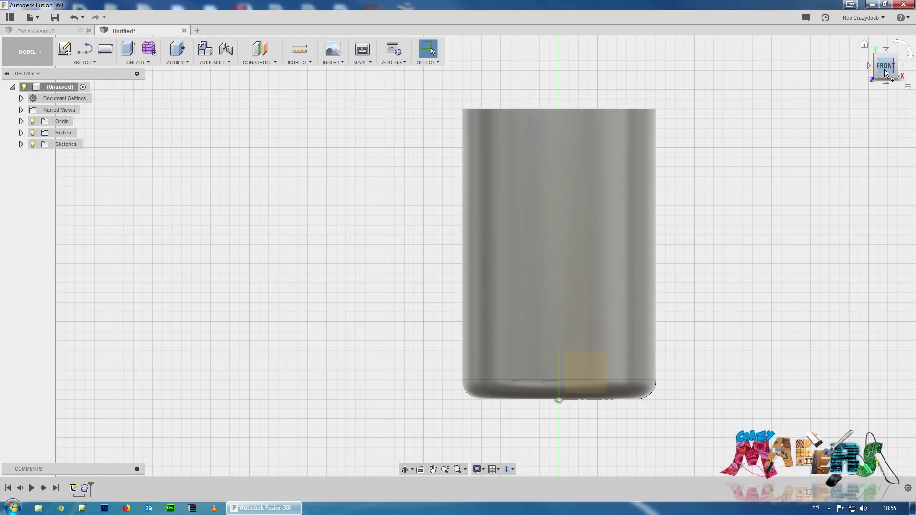
Inspect the revolved cylinder in 3D and compare it with the finished pot in the "Pot à visser v2" document.
shift+middle_drag(457, 256, 461, 222)
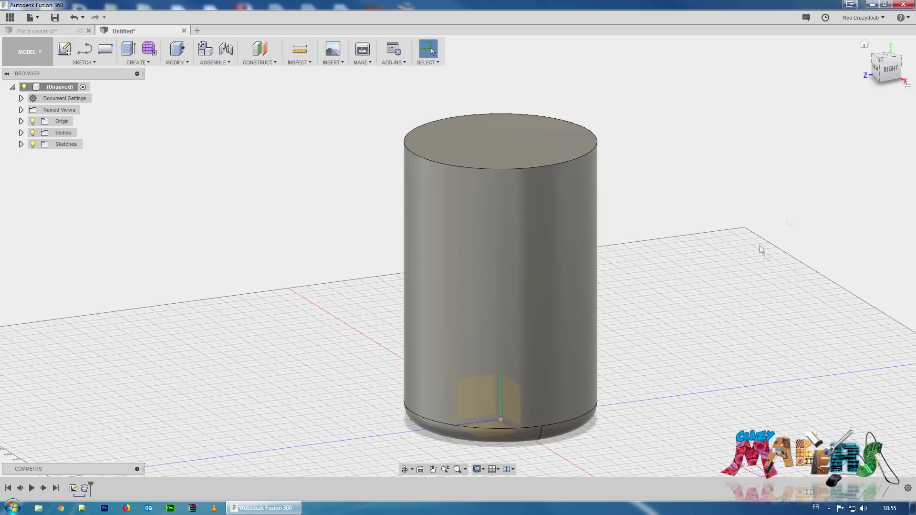
shift+middle_drag(458, 257, 458, 252)
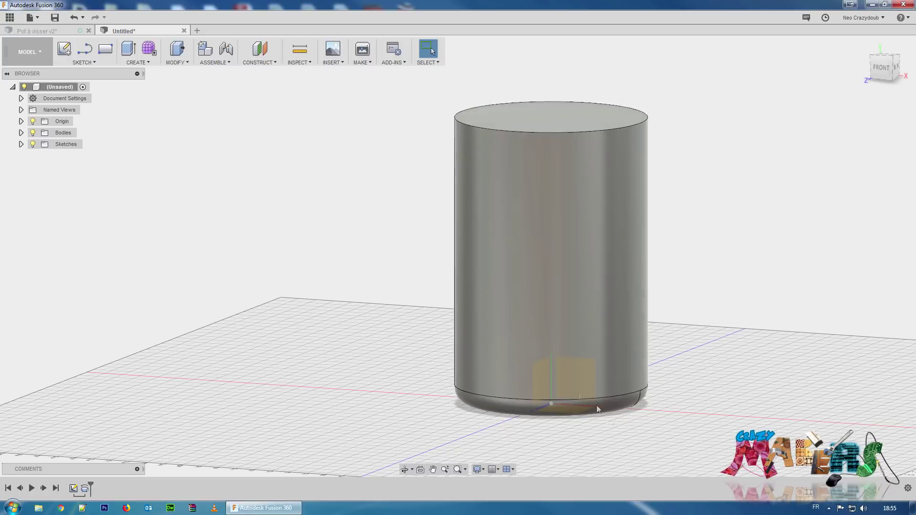
click(47, 32)
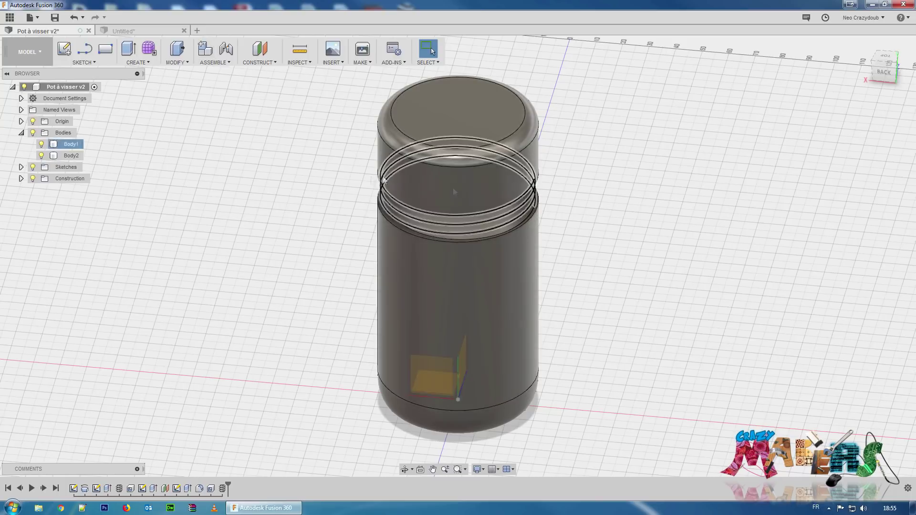
click(106, 30)
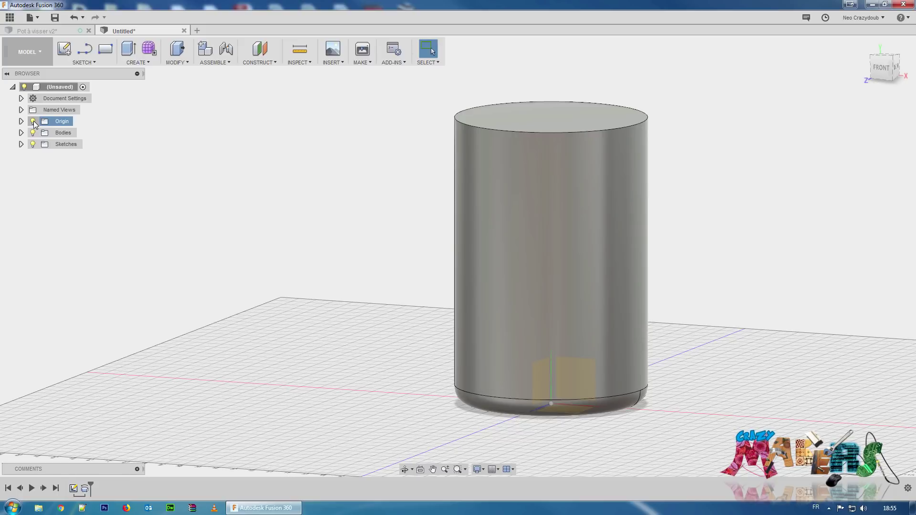
Hide Body1 and show Sketch1 so that only the half-profile is displayed.
click(22, 134)
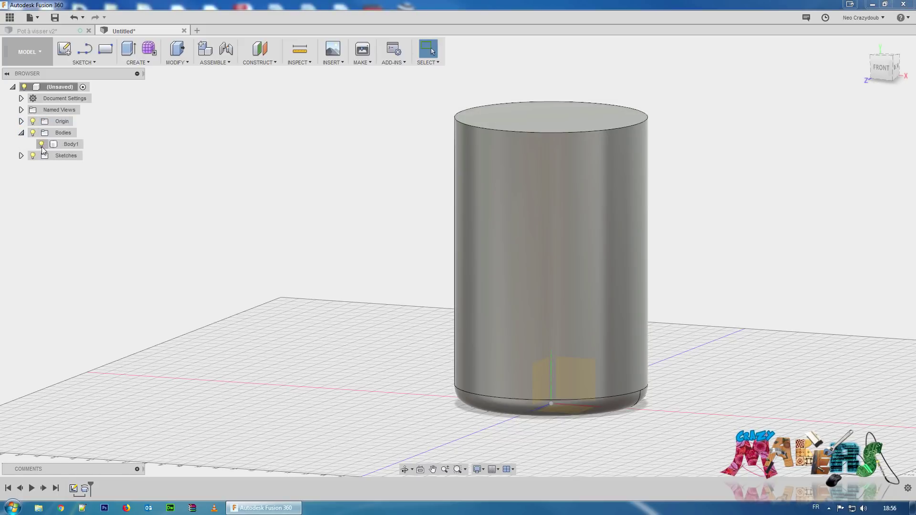
click(41, 144)
click(21, 155)
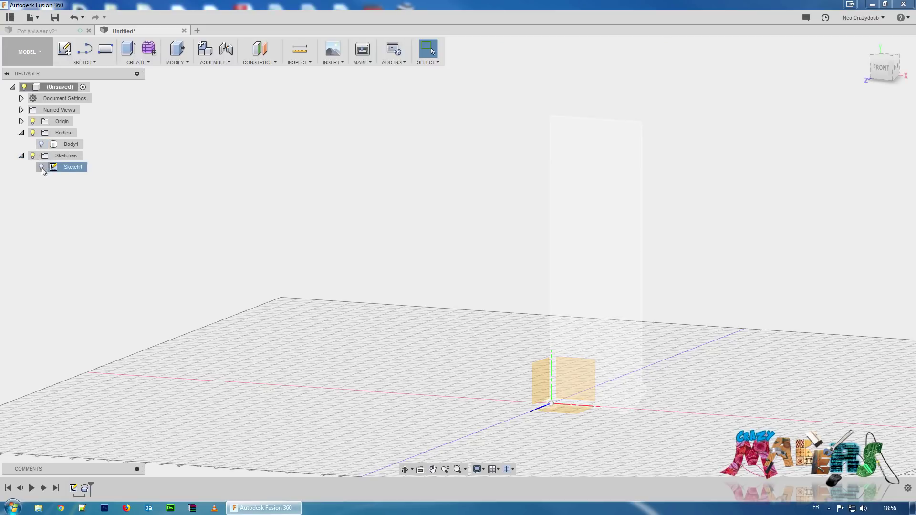
click(41, 167)
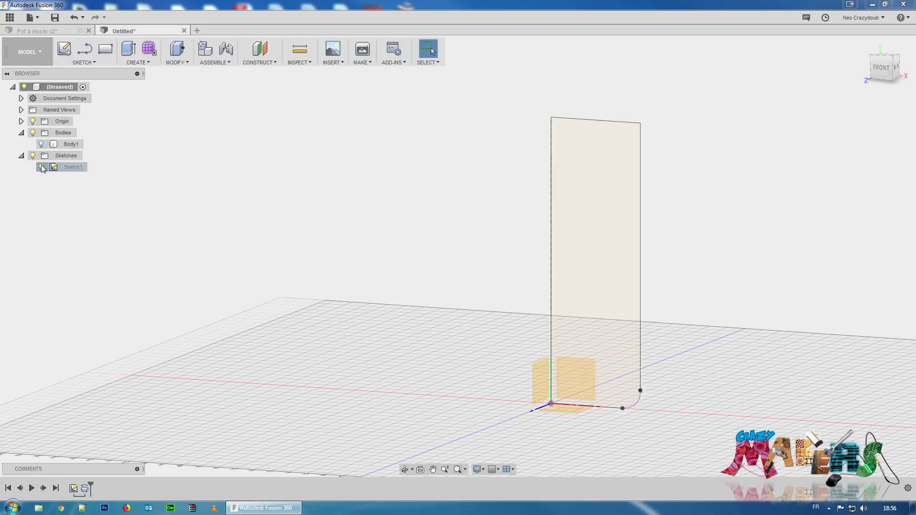
Create a new sketch on the front XY origin plane, facing the half-profile.
click(881, 67)
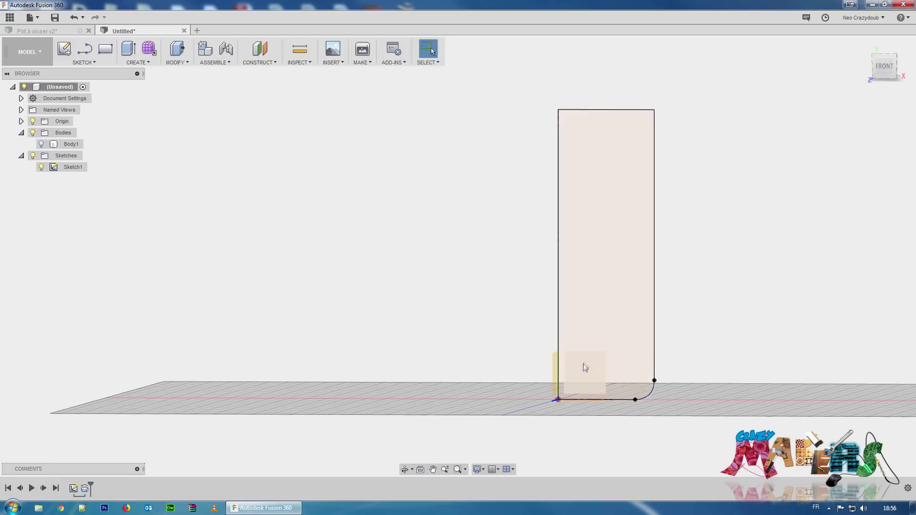
right_click(594, 367)
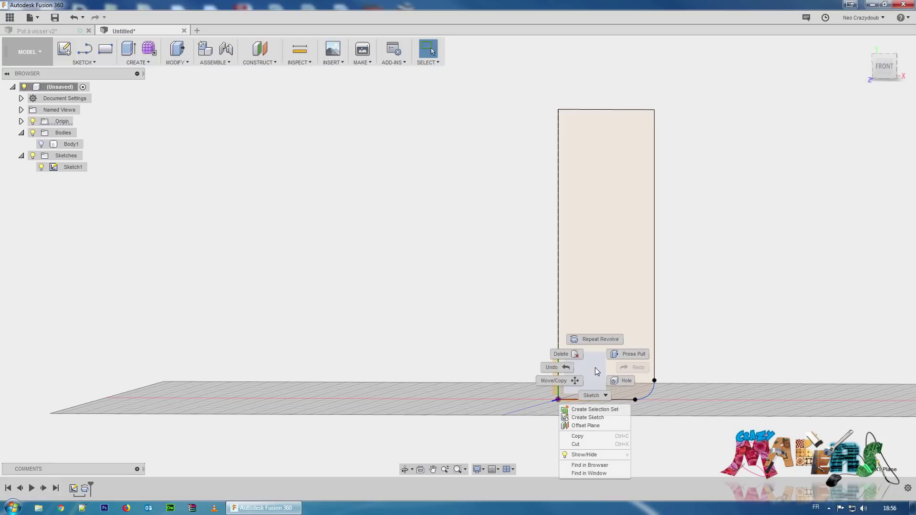
click(593, 415)
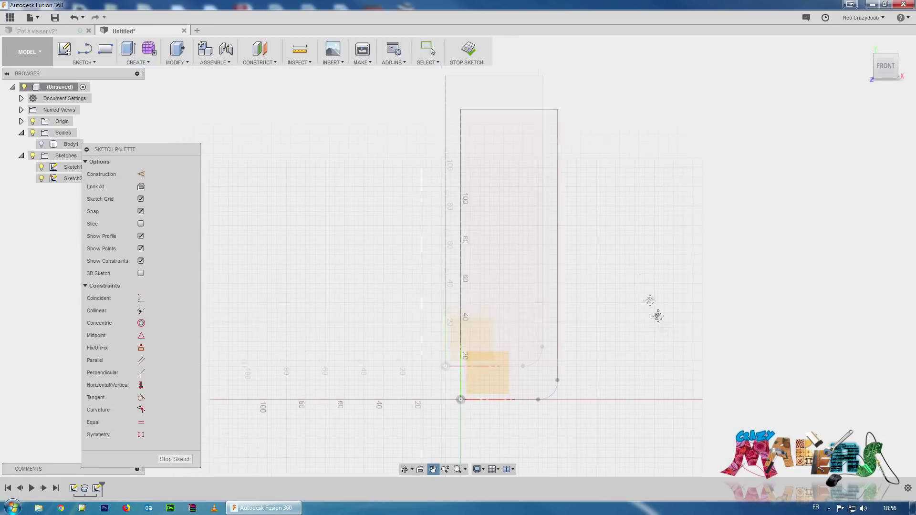
Sketch a vertical line about 7 mm long down from the profile's top edge, about 5 mm inside its outer edge.
scroll(590, 173, up, 3)
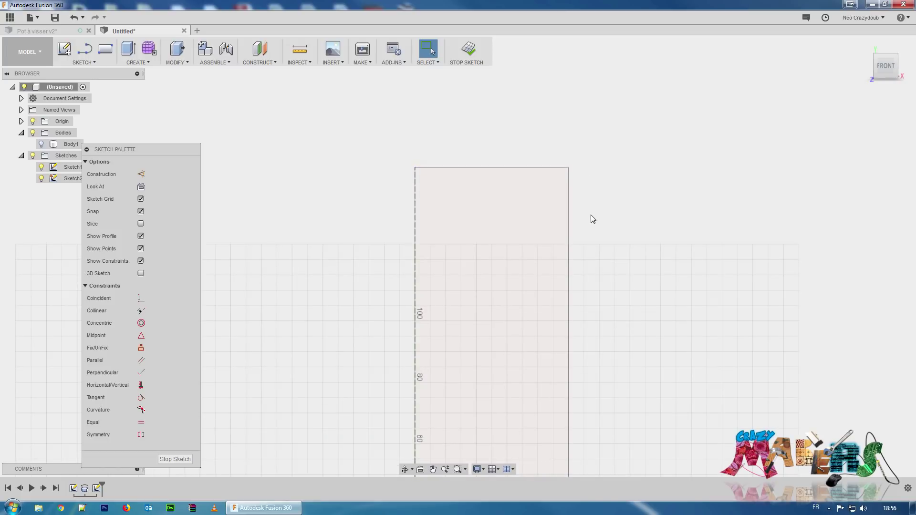
key(l)
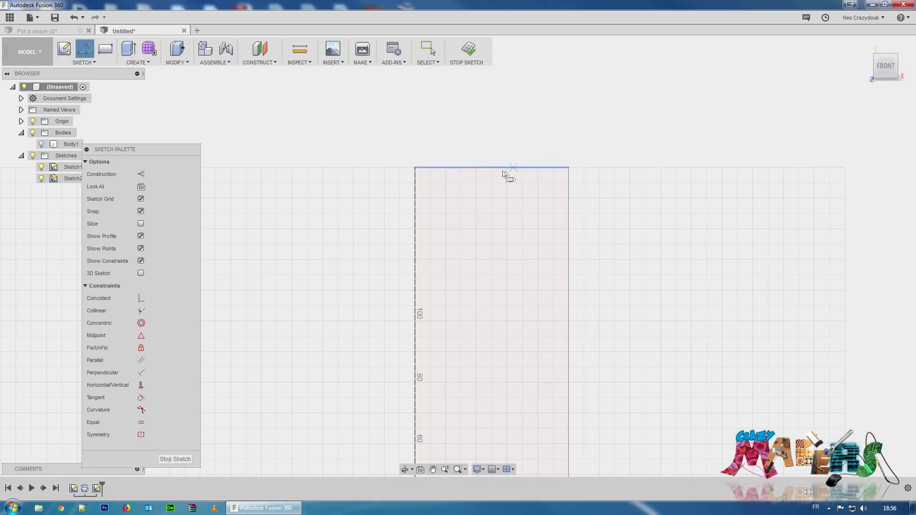
click(552, 168)
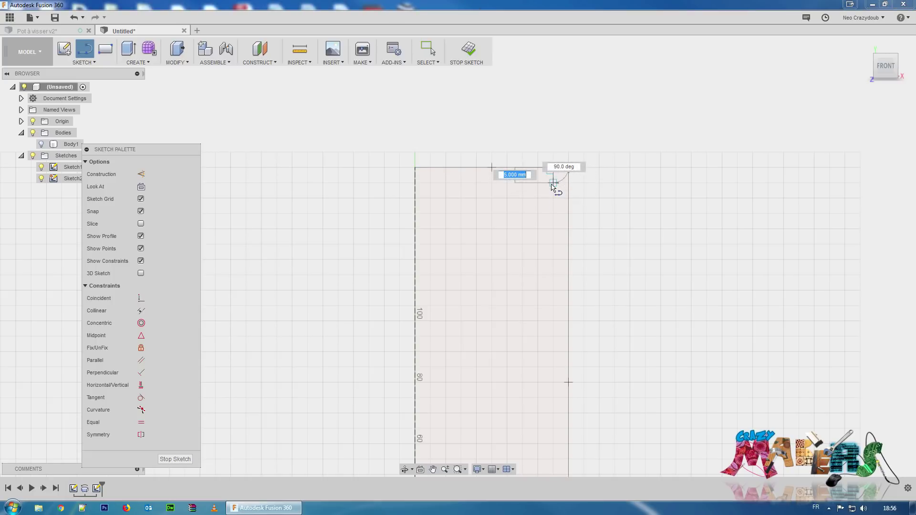
click(552, 189)
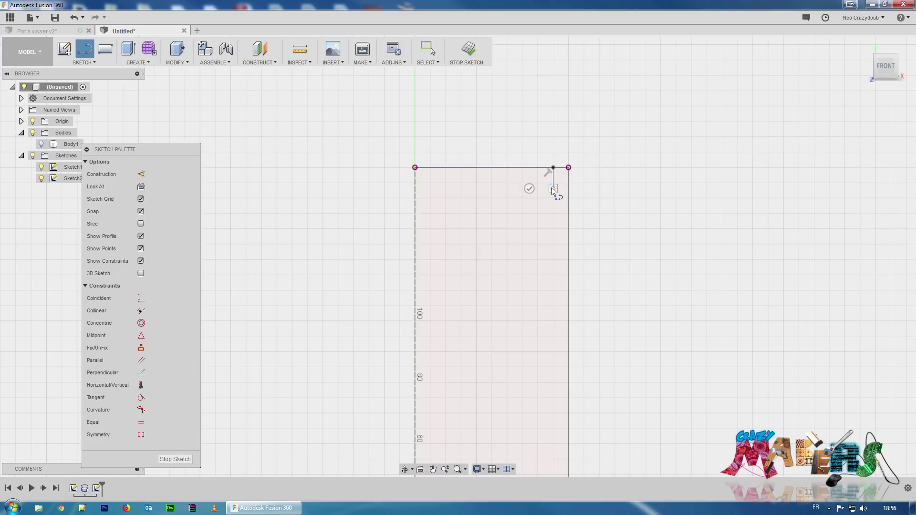
key(Escape)
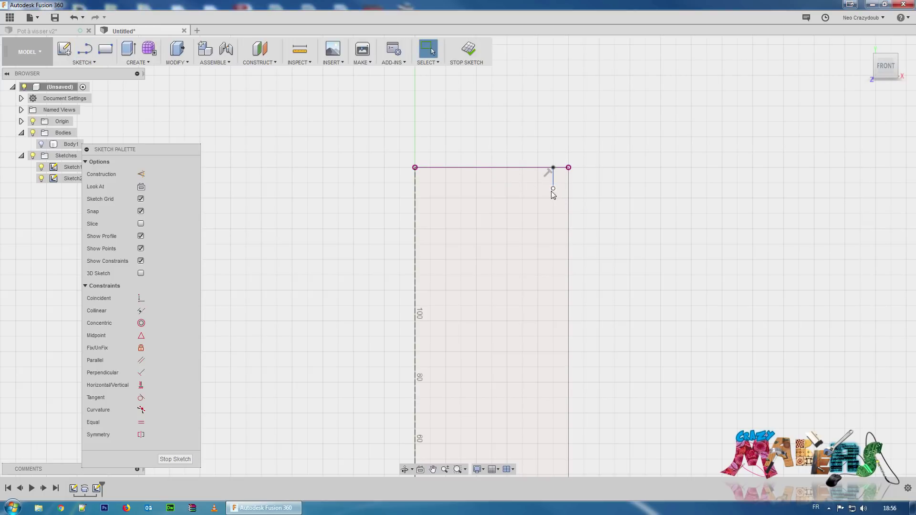
Continue from the short line's lower end with two tangent arcs forming an S-curve out to the profile's outer edge.
key(l)
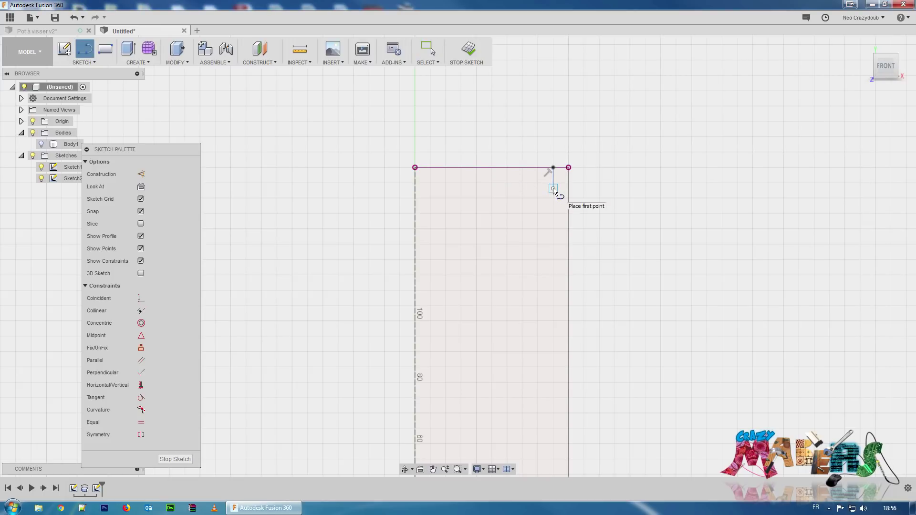
click(553, 189)
mouse_move(553, 189)
mouse_down()
mouse_move(553, 219)
mouse_move(651, 203)
mouse_move(574, 221)
mouse_move(563, 202)
mouse_up()
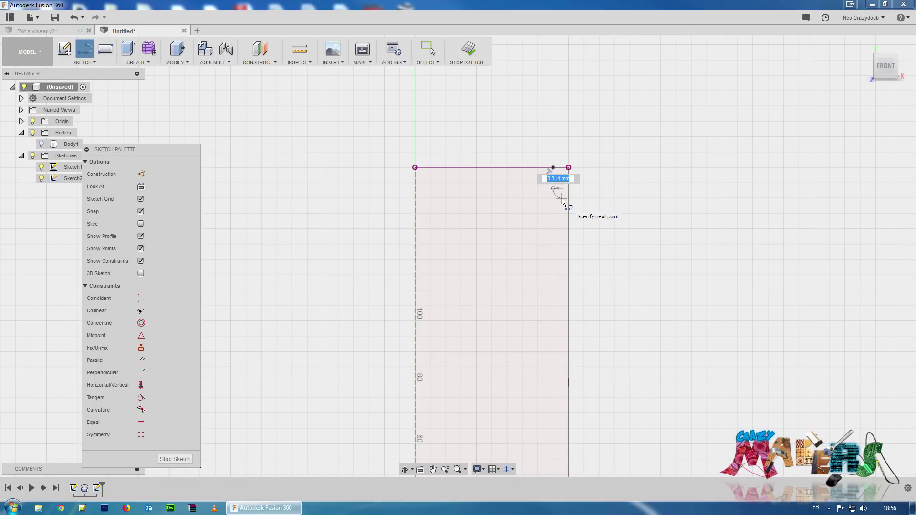
mouse_move(562, 202)
mouse_down()
mouse_move(572, 241)
mouse_move(569, 207)
mouse_up()
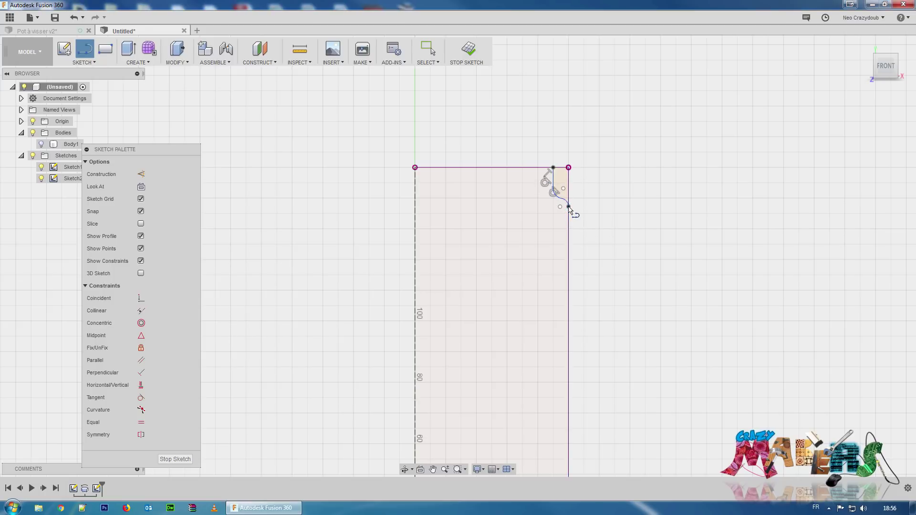
Close the neck cut profile with straight lines running outside the half-profile and above its top edge, back to the S-curve's outer end.
click(600, 206)
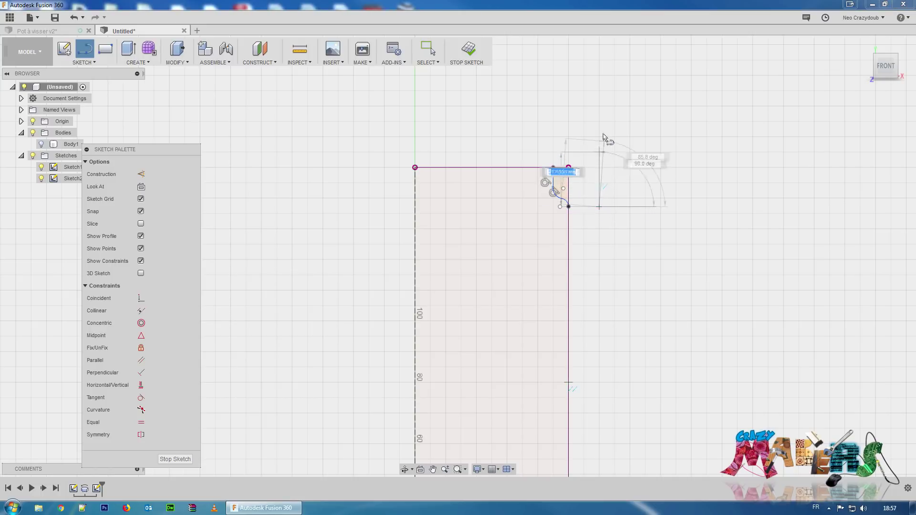
click(599, 141)
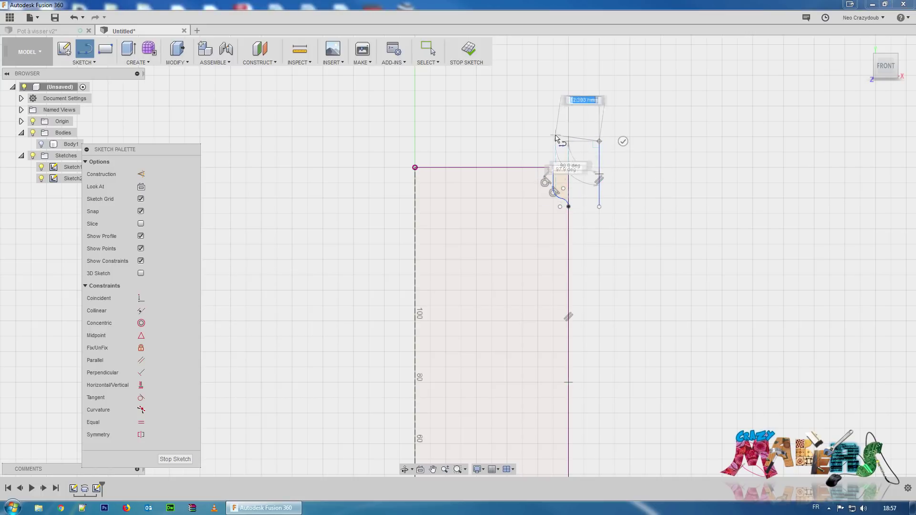
click(553, 142)
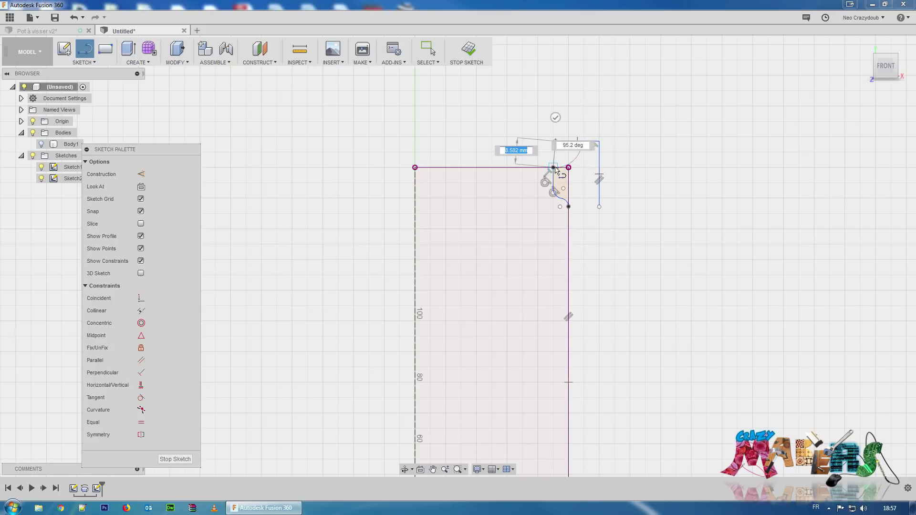
click(553, 168)
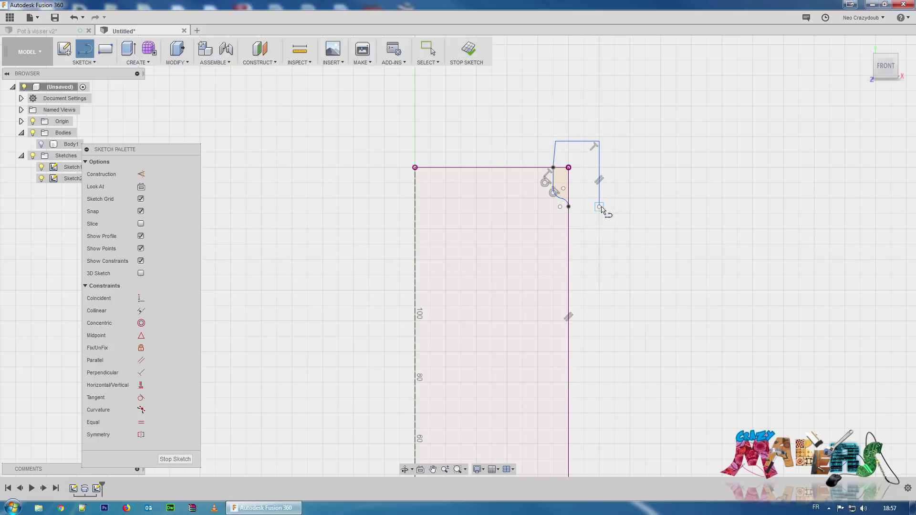
click(600, 206)
click(568, 207)
key(Escape)
Apply perpendicular constraints between the cut profile's top and inner lines and between its bottom and outer lines.
scroll(565, 165, up, 5)
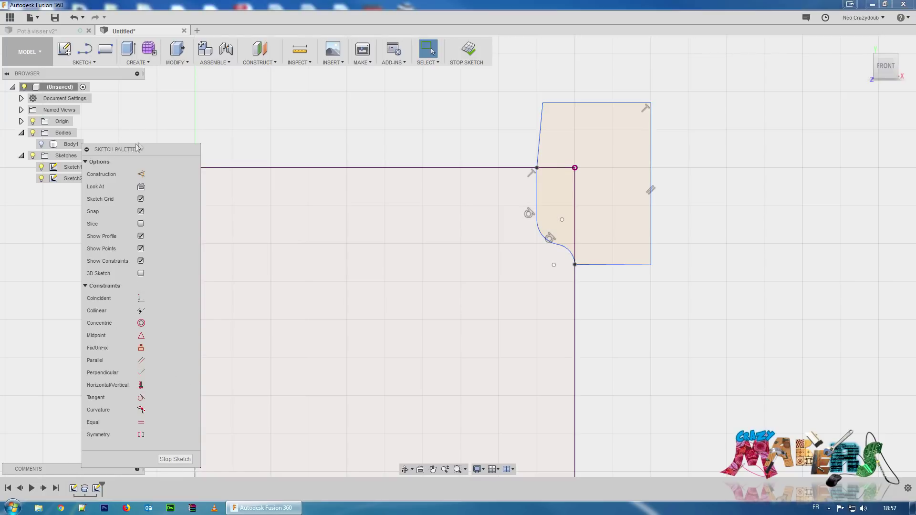
drag(127, 150, 151, 128)
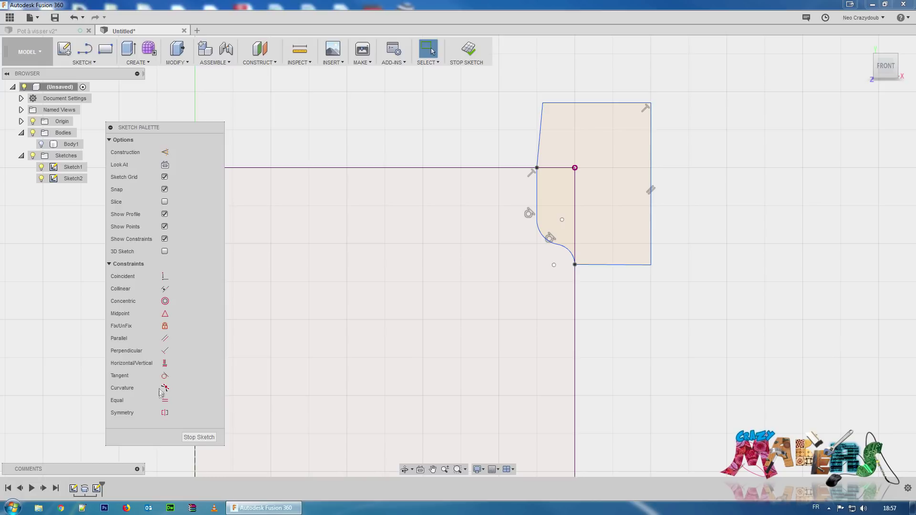
click(165, 351)
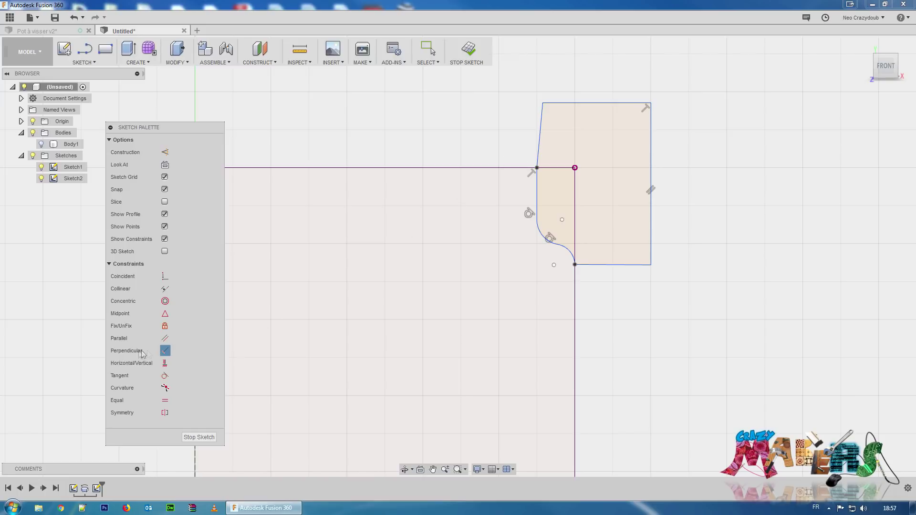
click(574, 103)
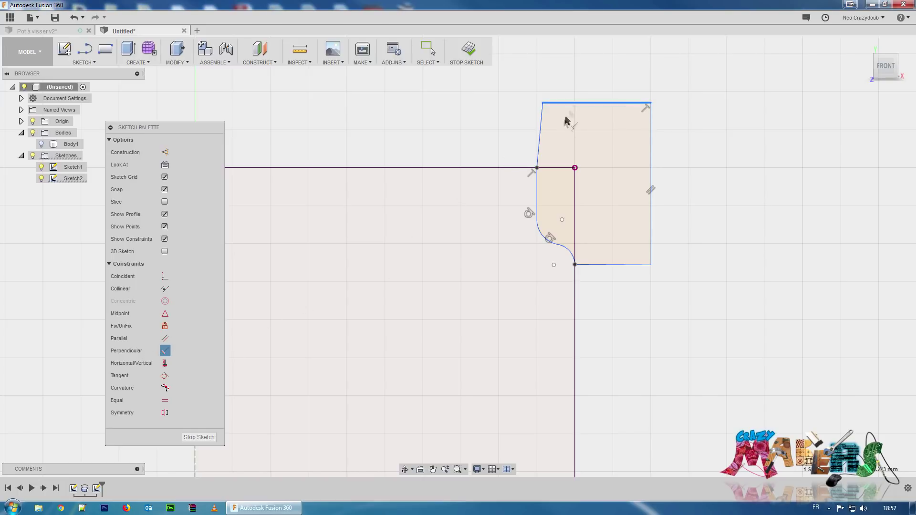
click(650, 110)
click(541, 139)
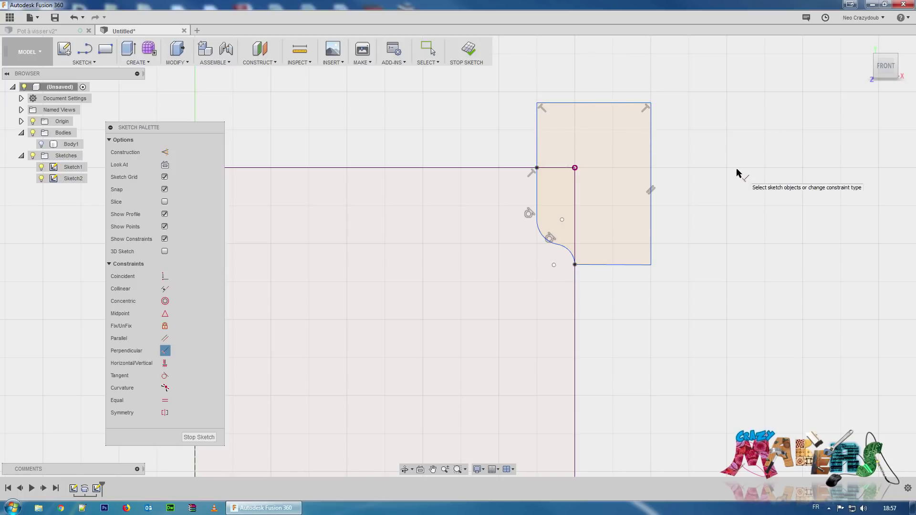
click(638, 266)
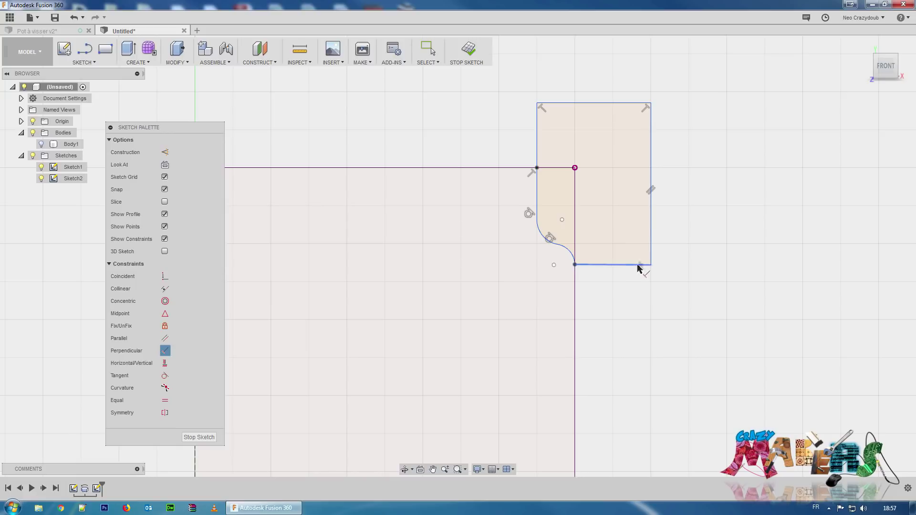
click(650, 243)
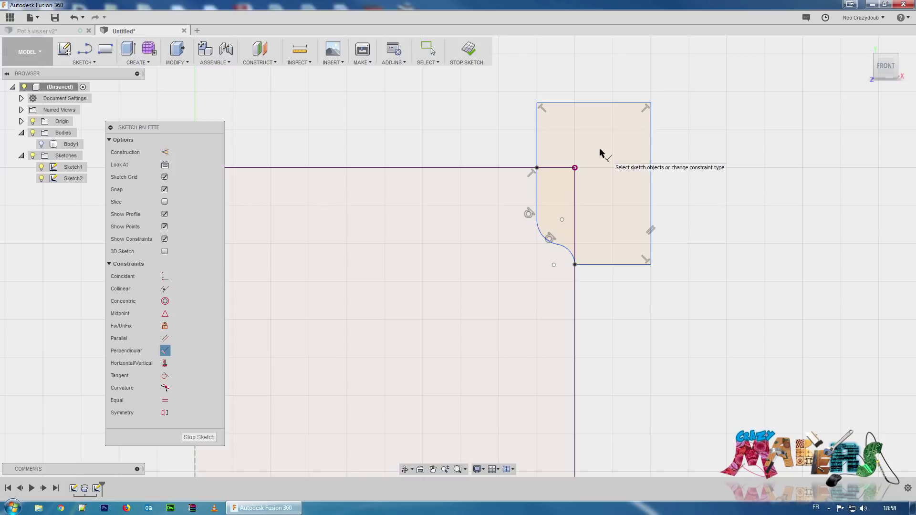
key(Escape)
Dimension the vertical distance from the half-profile's top edge to the inner line's lower end as 15 mm.
scroll(554, 229, down, 1)
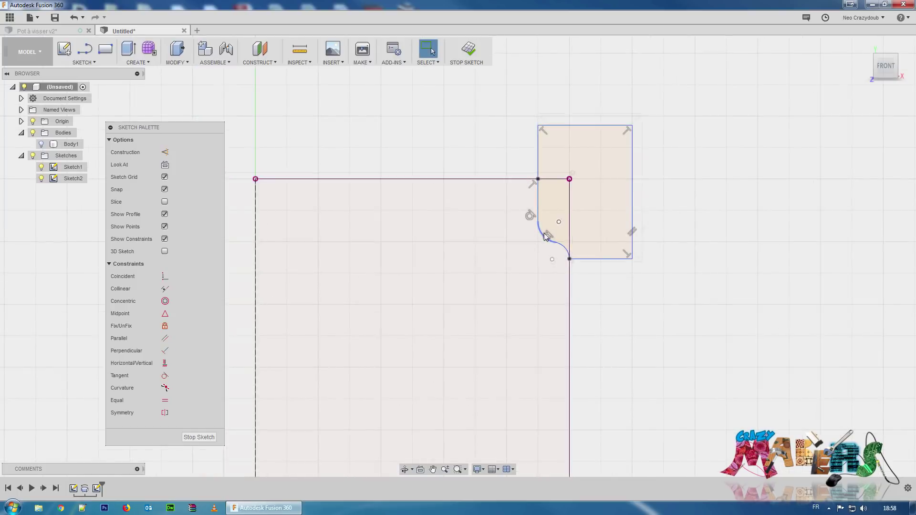
scroll(555, 235, up, 3)
scroll(557, 236, up, 1)
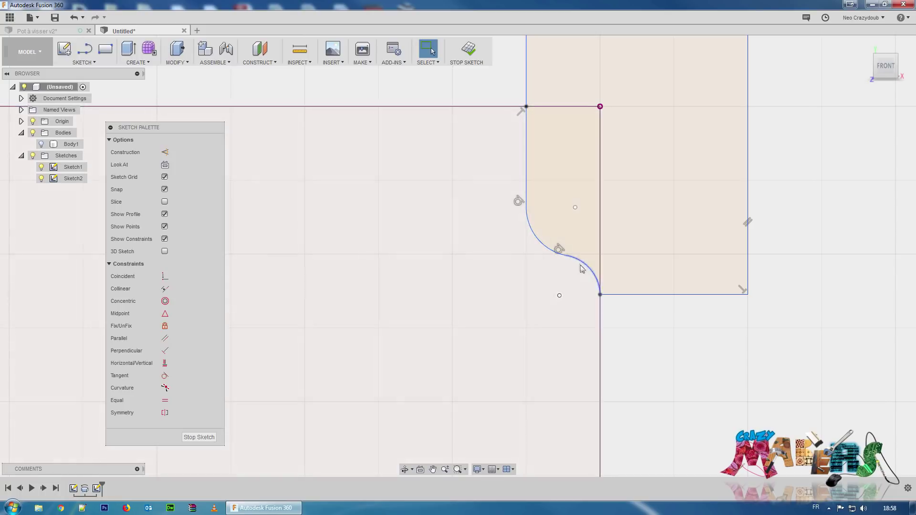
scroll(590, 231, up, 2)
scroll(583, 236, down, 3)
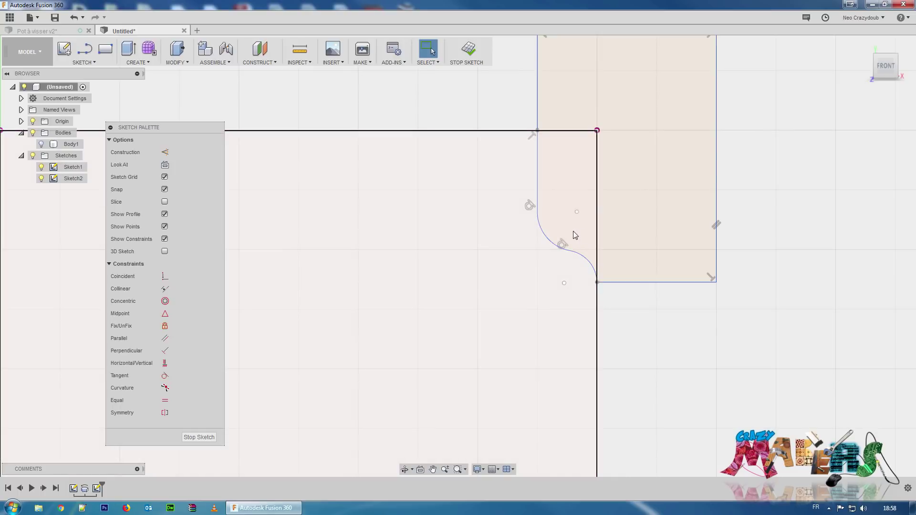
key(d)
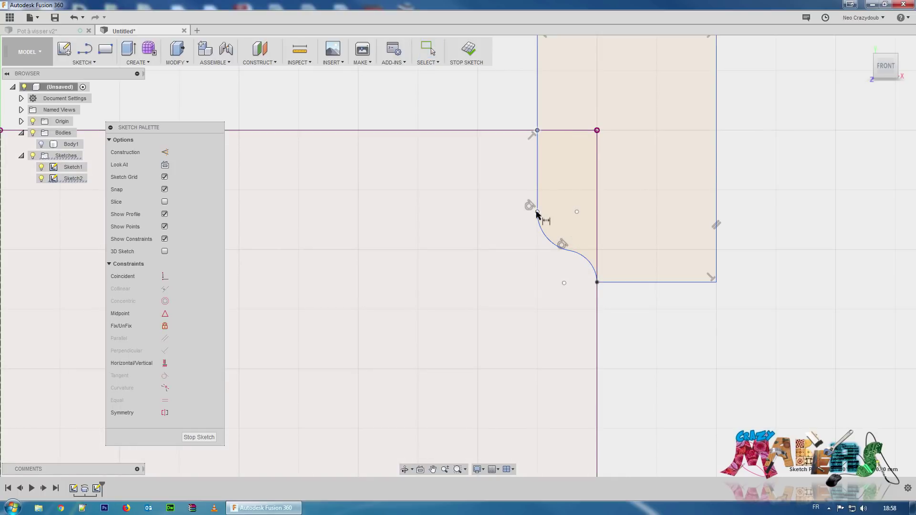
click(537, 212)
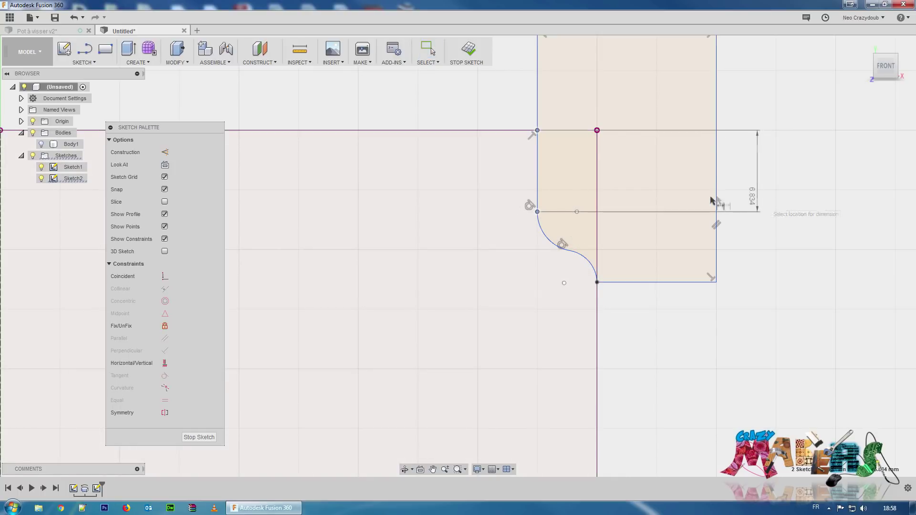
click(773, 204)
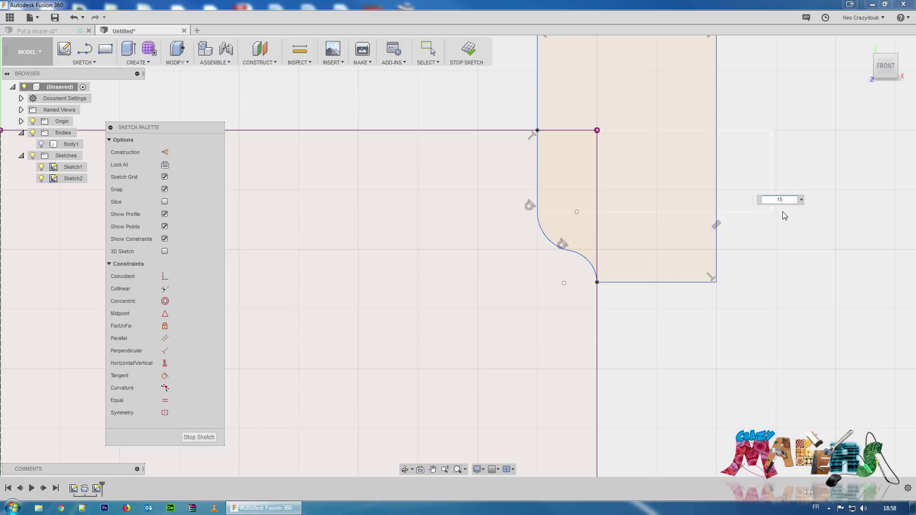
key(Return)
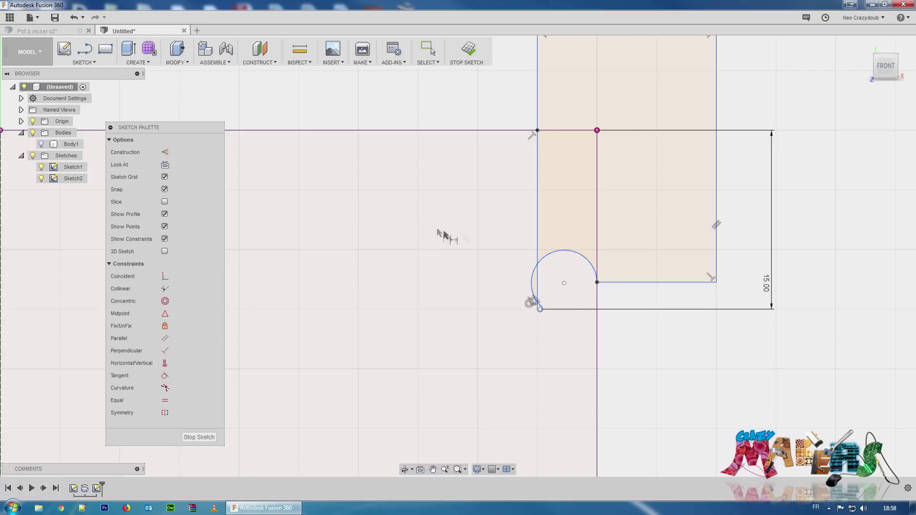
Reshape the distorted S-curve by moving its outer end below the 15 mm level and shifting the outer arc's centre outward.
key(Escape)
click(563, 284)
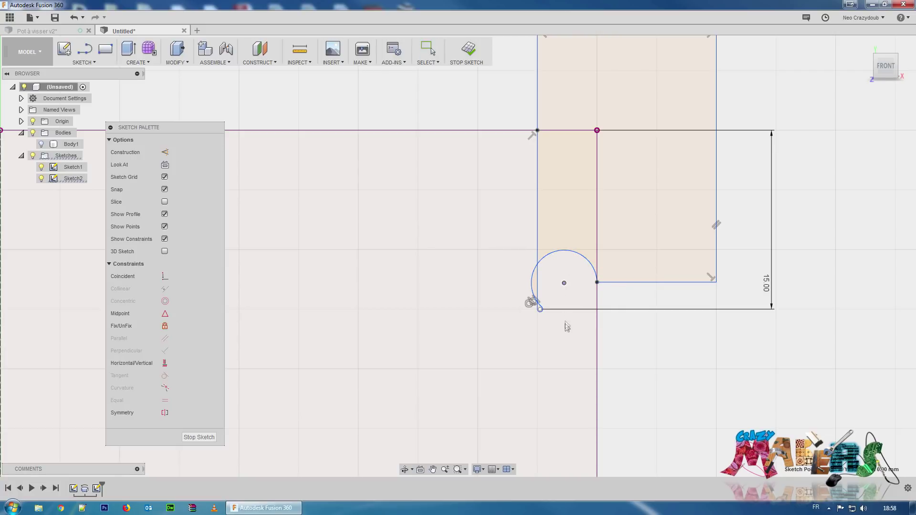
mouse_move(577, 254)
mouse_down()
mouse_move(575, 287)
mouse_move(591, 276)
mouse_move(598, 326)
mouse_up()
mouse_move(625, 187)
mouse_down()
mouse_move(570, 312)
mouse_move(637, 287)
mouse_move(572, 260)
mouse_move(489, 346)
mouse_move(489, 384)
mouse_move(656, 280)
mouse_up()
key(d)
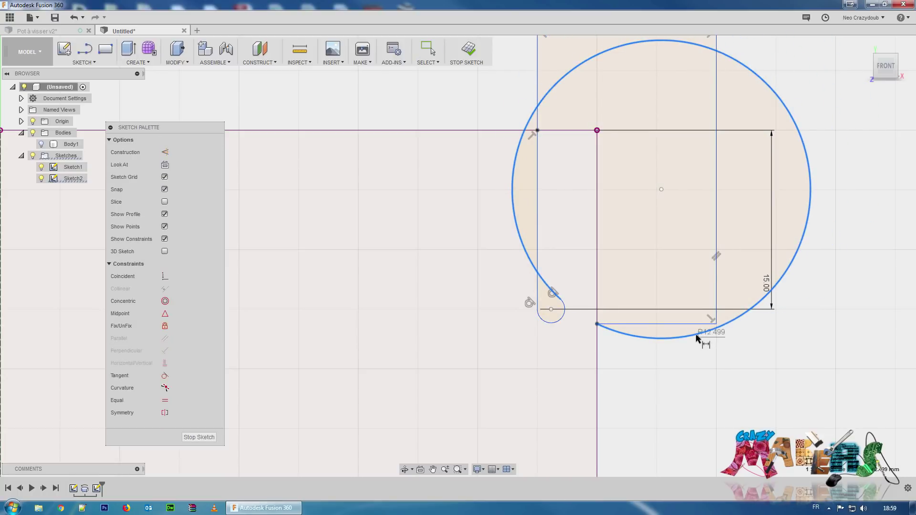
click(702, 333)
key(Escape)
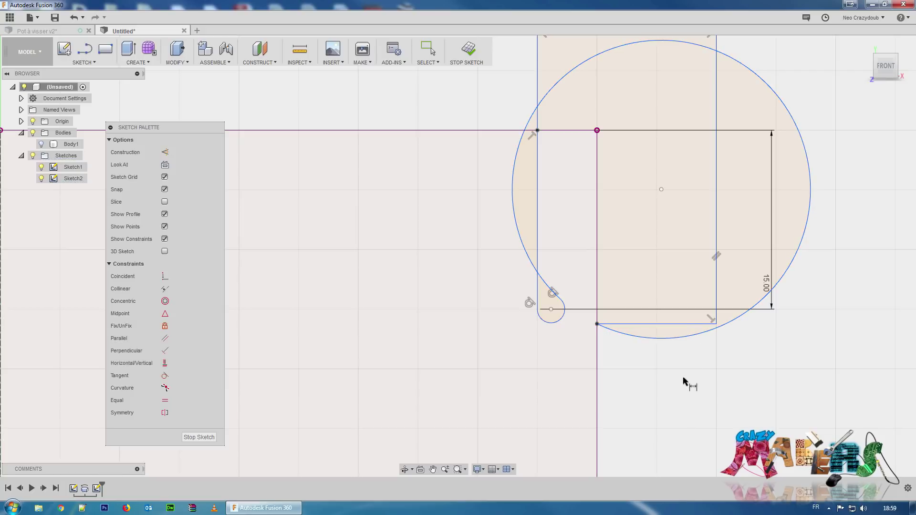
click(716, 324)
click(744, 317)
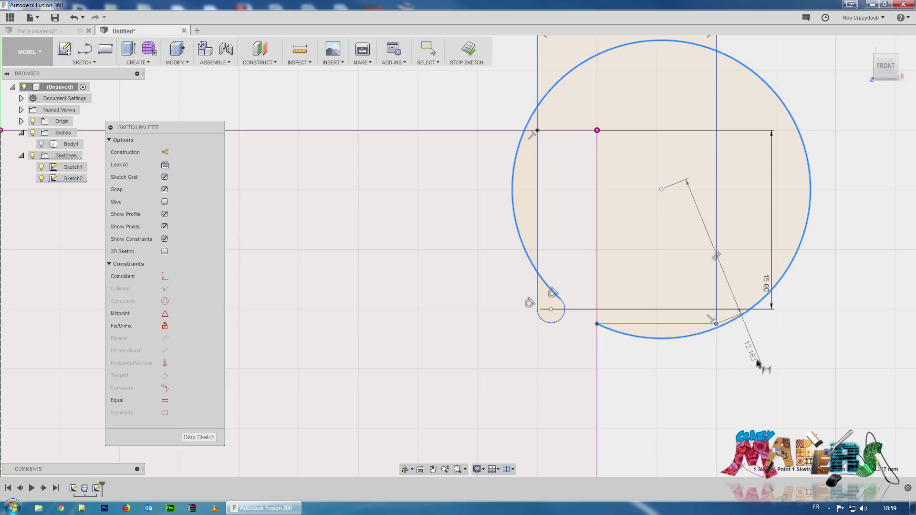
key(Escape)
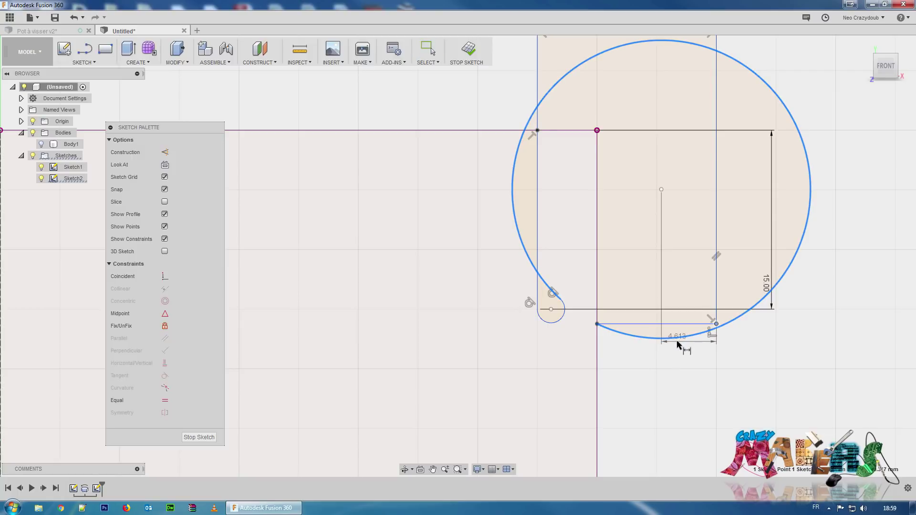
click(672, 372)
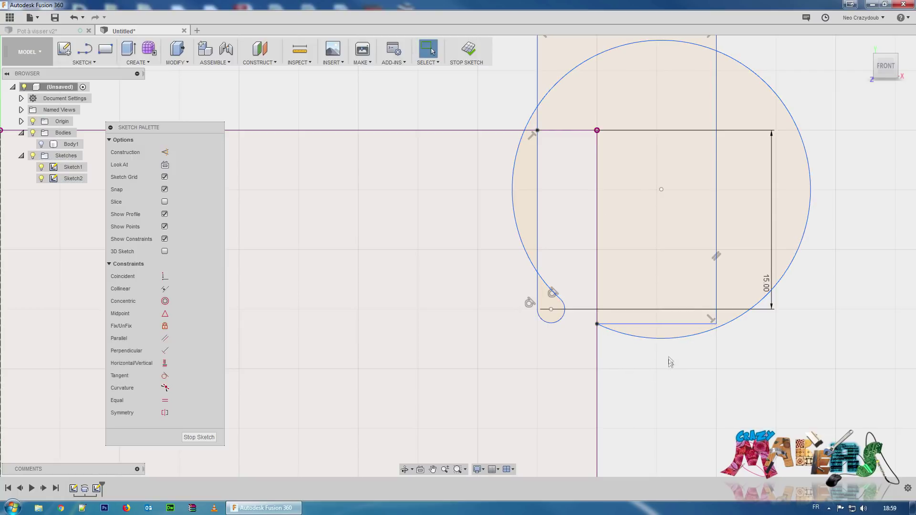
Dimension the large outer arc of the S-curve with a radius of 3 mm.
key(d)
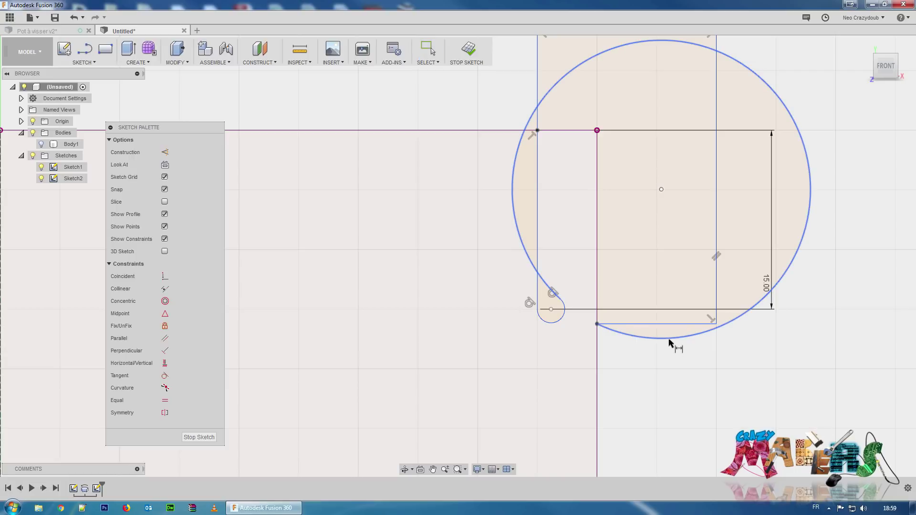
click(668, 339)
click(671, 377)
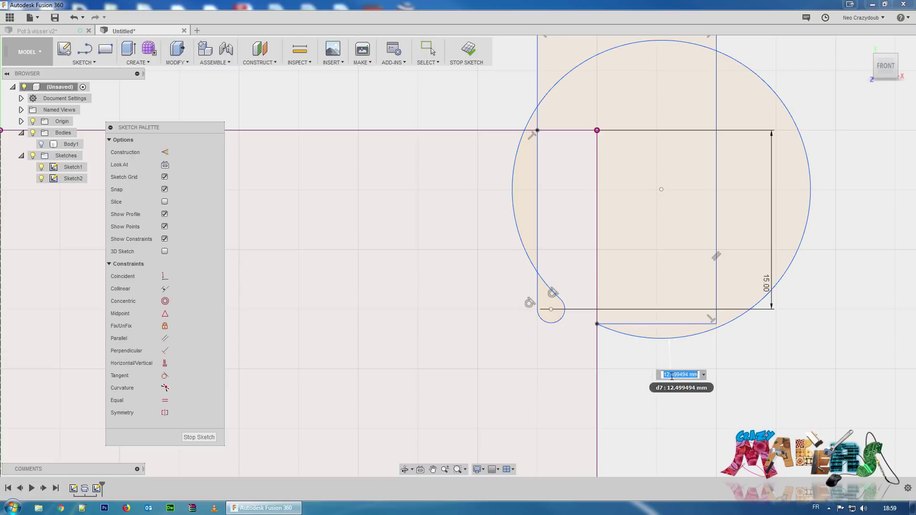
text(3)
key(Return)
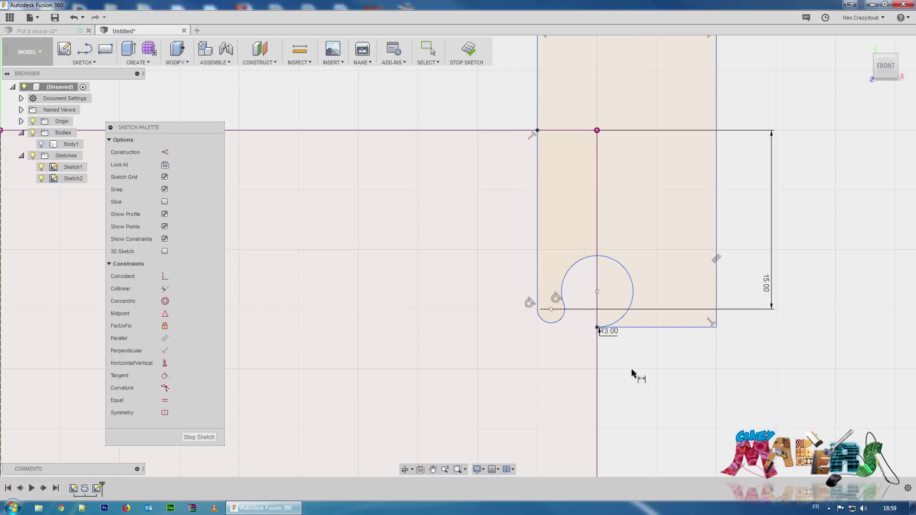
Move the S-curve's outer arc centre and outer end farther down along the pot's outer edge line.
key(Escape)
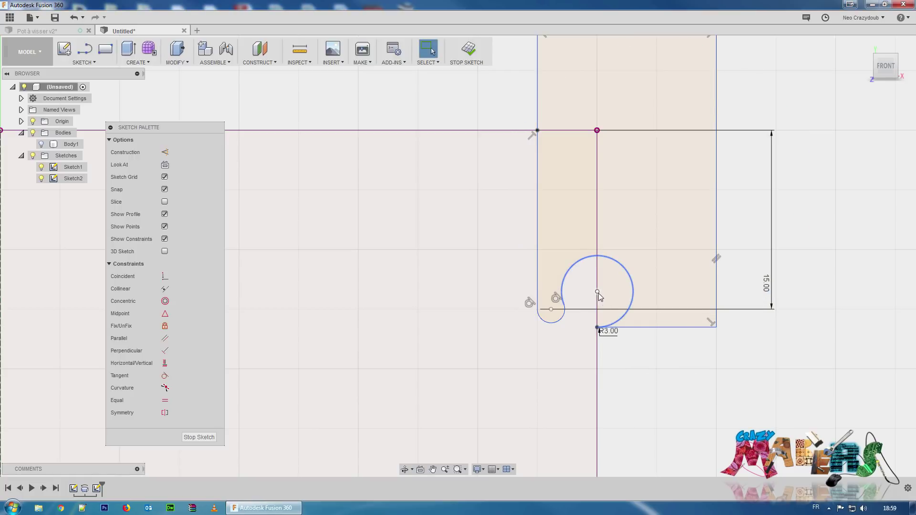
click(598, 292)
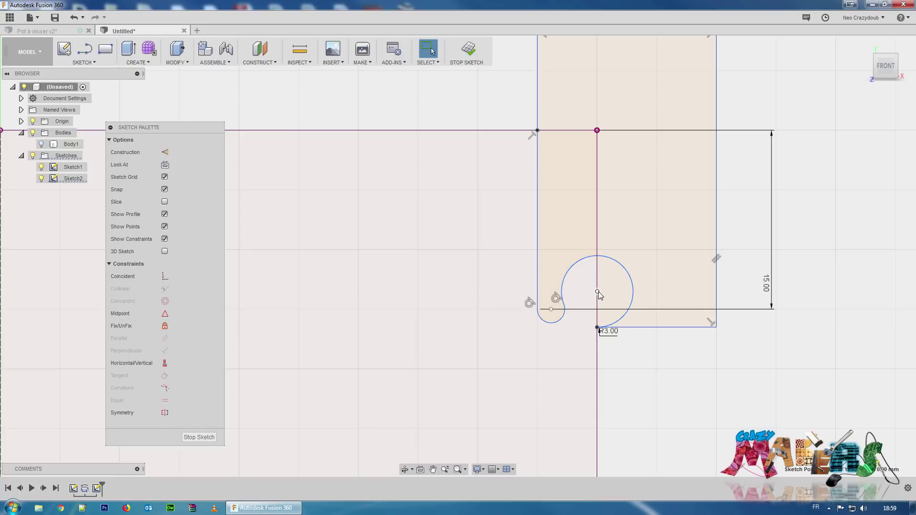
drag(597, 291, 599, 362)
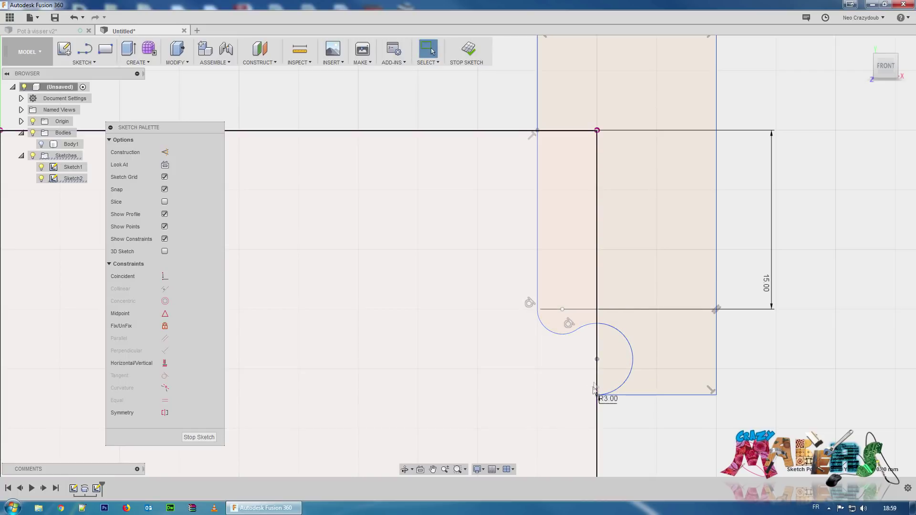
mouse_move(598, 395)
mouse_down()
mouse_move(597, 341)
mouse_move(597, 400)
mouse_up()
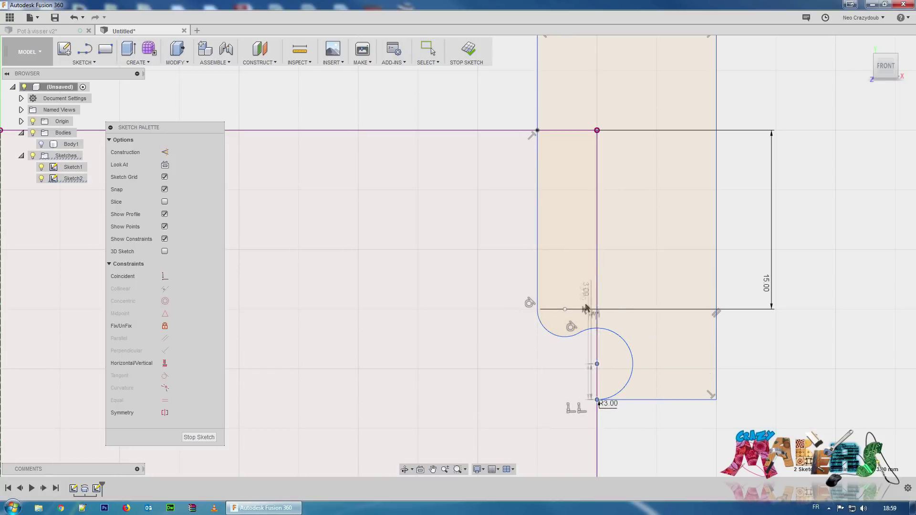
click(565, 311)
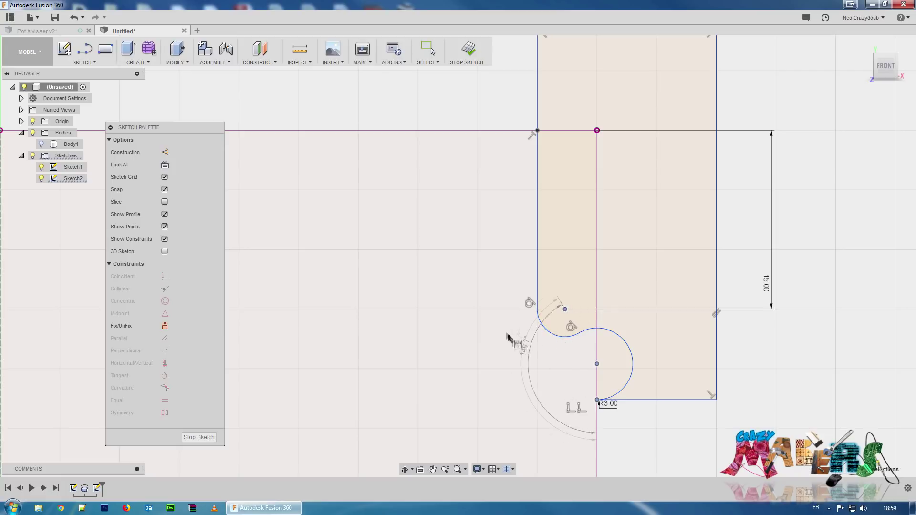
key(Escape)
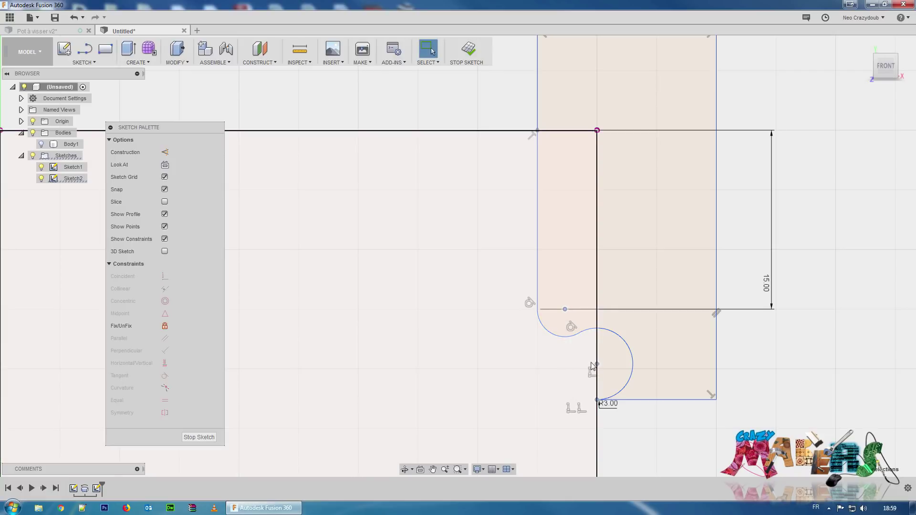
key(d)
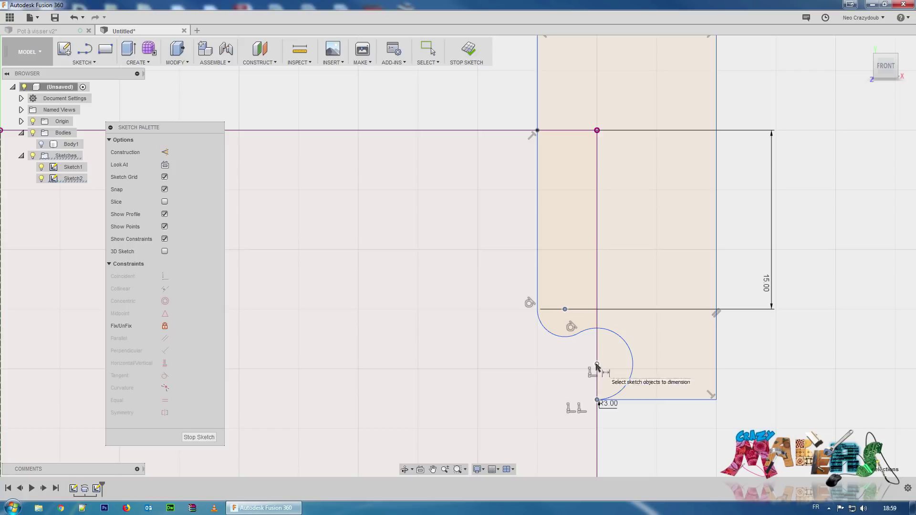
click(596, 364)
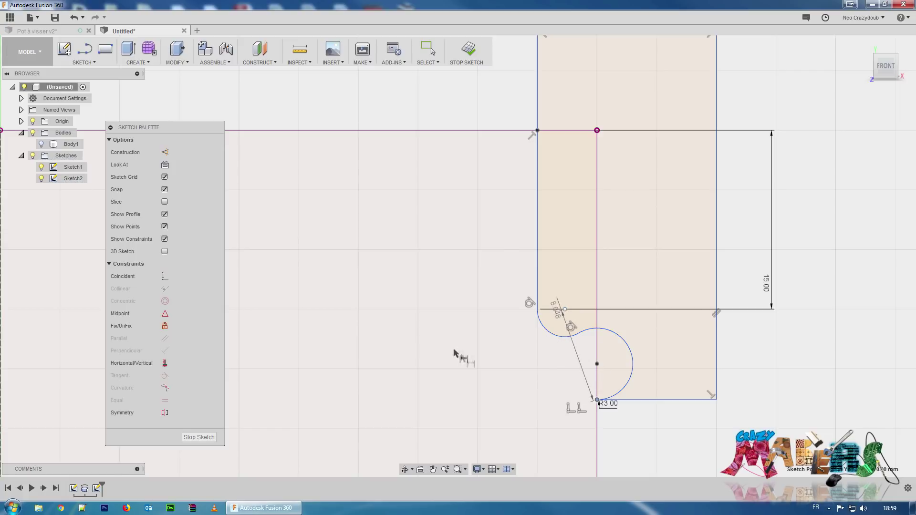
click(565, 309)
mouse_move(598, 365)
mouse_down()
mouse_move(449, 327)
mouse_move(593, 367)
mouse_up()
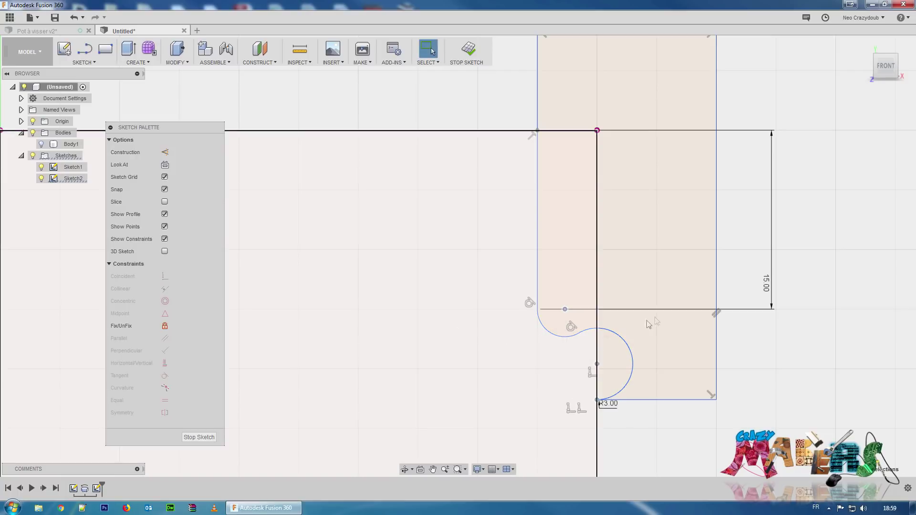
Undo the S-curve together with its radius dimension, back to the plain straight lines of the cut profile.
click(620, 339)
key(ctrl+z)
key(ctrl+z)
key(ctrl+z)
key(ctrl+z)
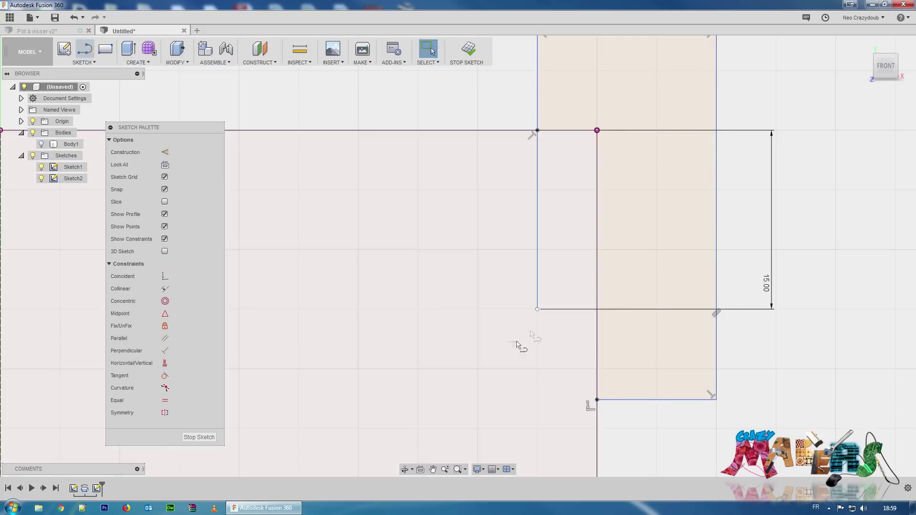
Draw two tangent arcs as an S-curve from the inner line's lower end to the pot's outer edge line, above the profile's bottom line.
key(l)
mouse_move(537, 309)
mouse_down()
mouse_move(571, 343)
mouse_move(568, 365)
mouse_move(599, 368)
mouse_move(600, 390)
mouse_move(597, 358)
mouse_up()
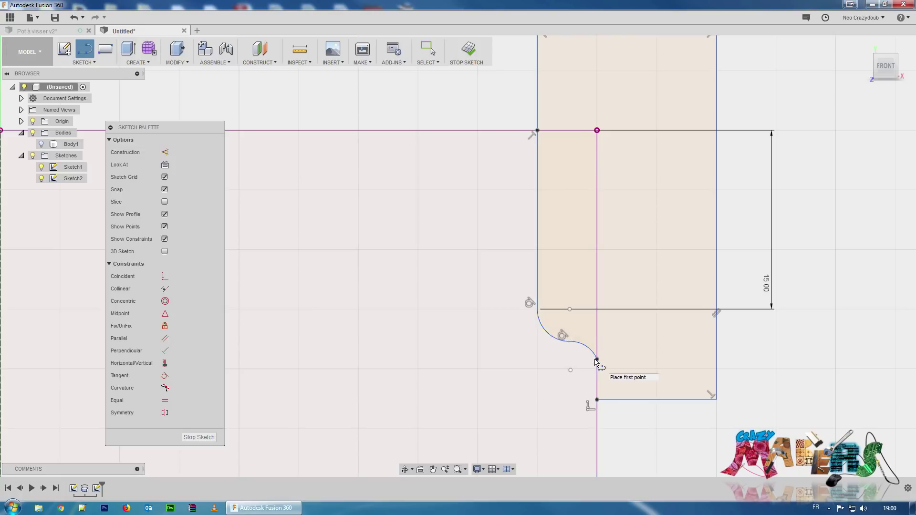
key(Escape)
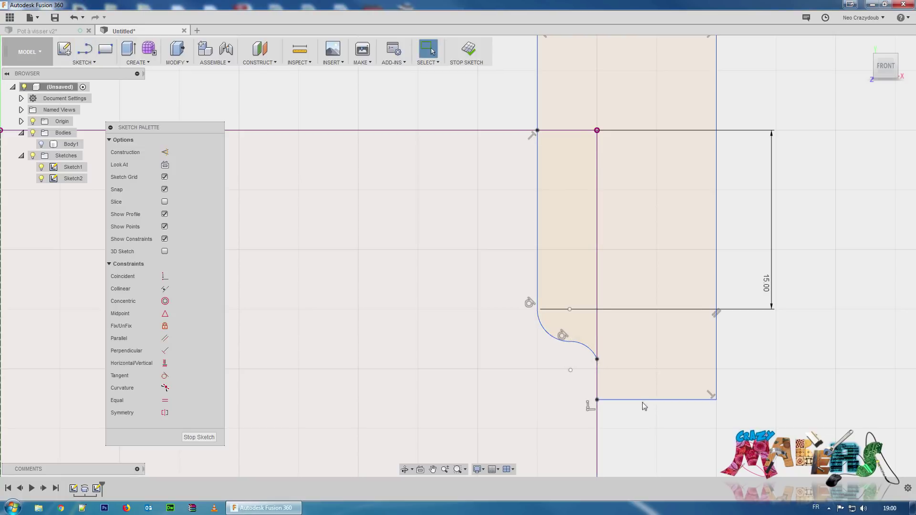
Delete the cut profile's bottom line and shorten the outer line to the level of the S-curve's outer end.
click(644, 403)
key(Delete)
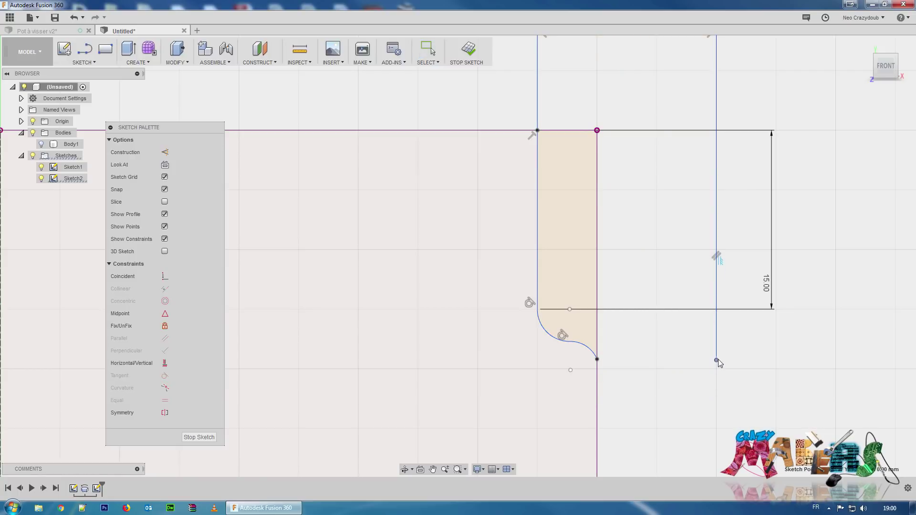
mouse_move(715, 364)
mouse_down()
mouse_move(596, 359)
mouse_move(712, 392)
mouse_move(597, 362)
mouse_move(719, 362)
mouse_up()
Close the cut profile with a horizontal line from the outer line's lower end to the S-curve's outer end.
key(l)
click(716, 359)
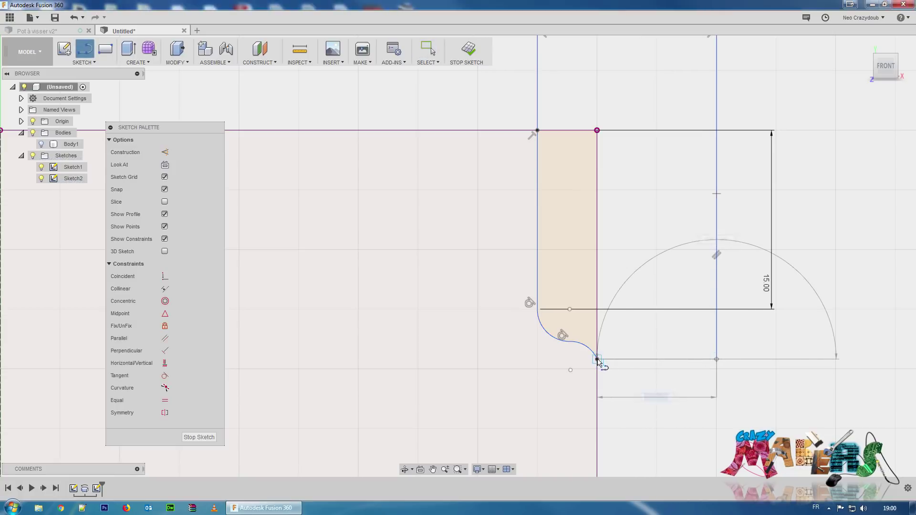
click(597, 359)
scroll(816, 279, up, 2)
scroll(816, 272, down, 4)
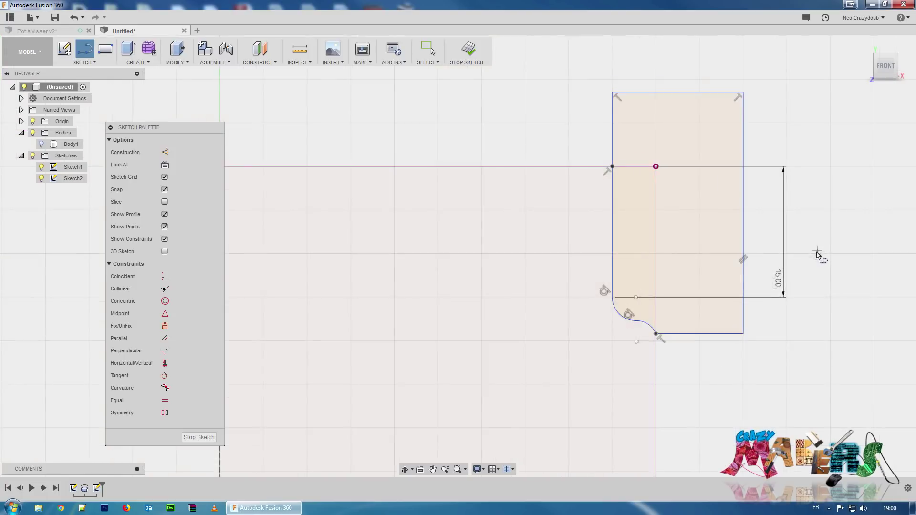
scroll(712, 321, up, 3)
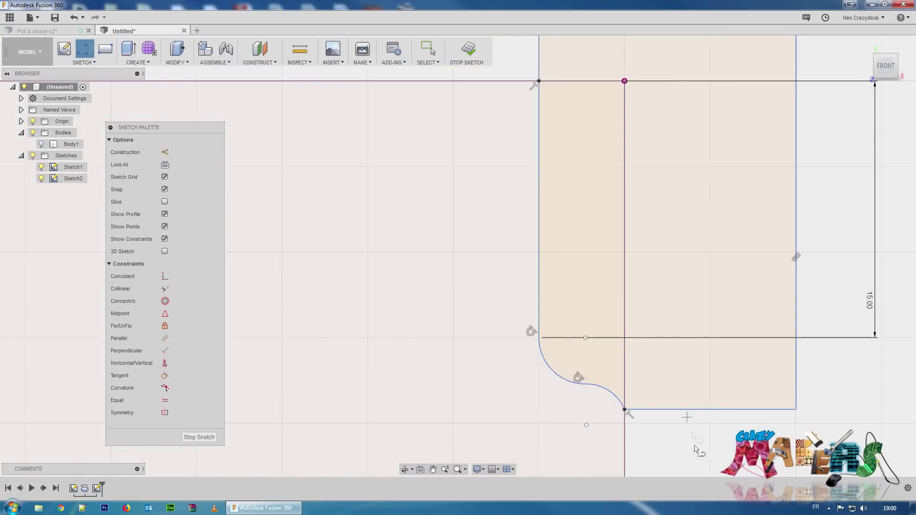
Dimension both arcs of the S-curve with a radius of 2 mm each.
middle_drag(685, 439, 714, 411)
key(d)
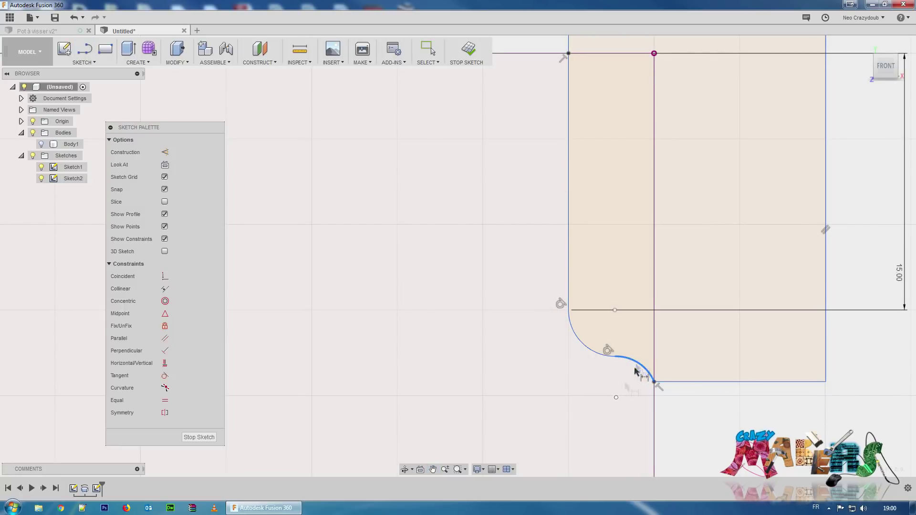
click(636, 372)
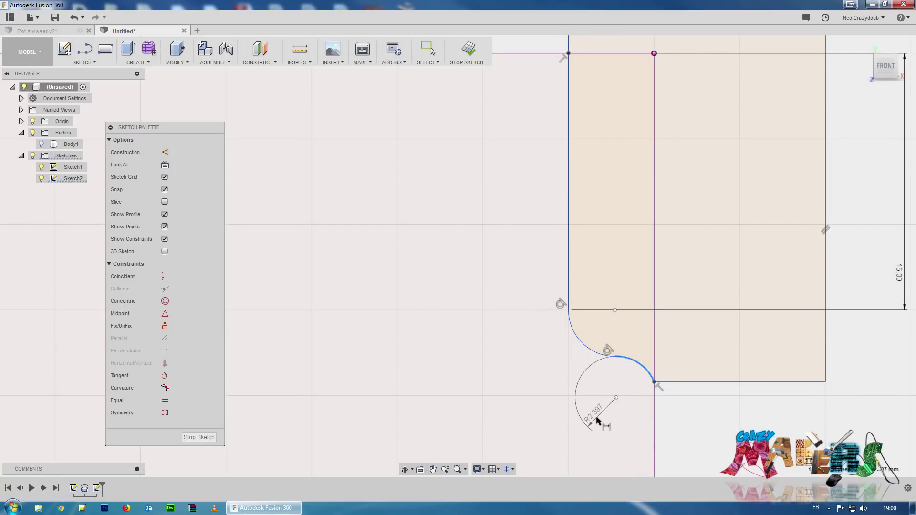
click(597, 421)
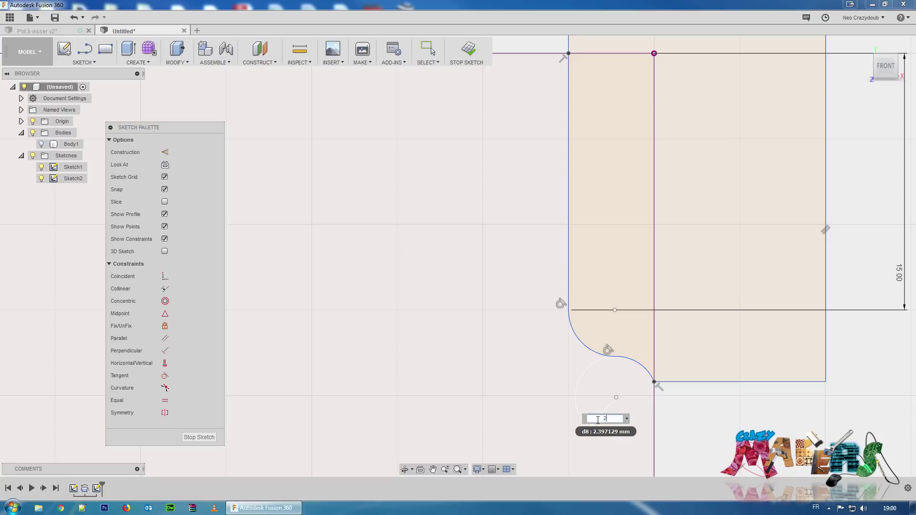
key(Return)
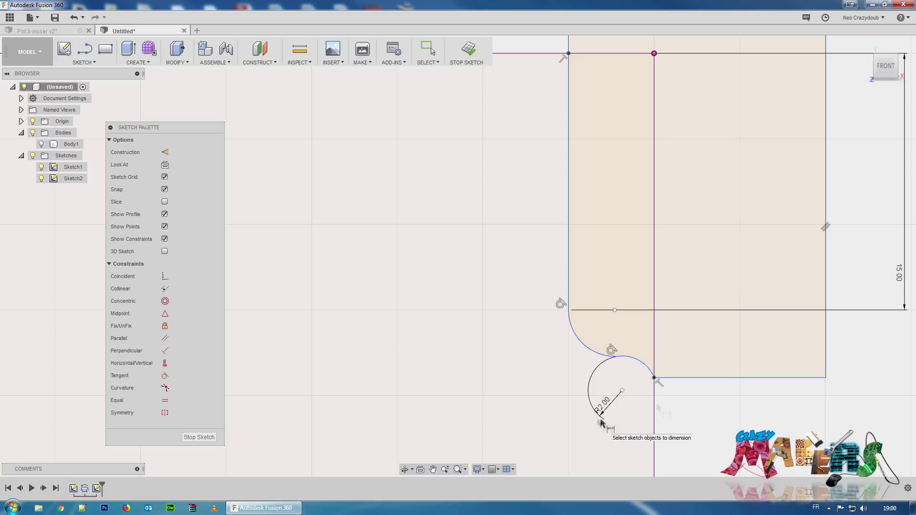
click(582, 344)
click(540, 384)
text(2.710155)
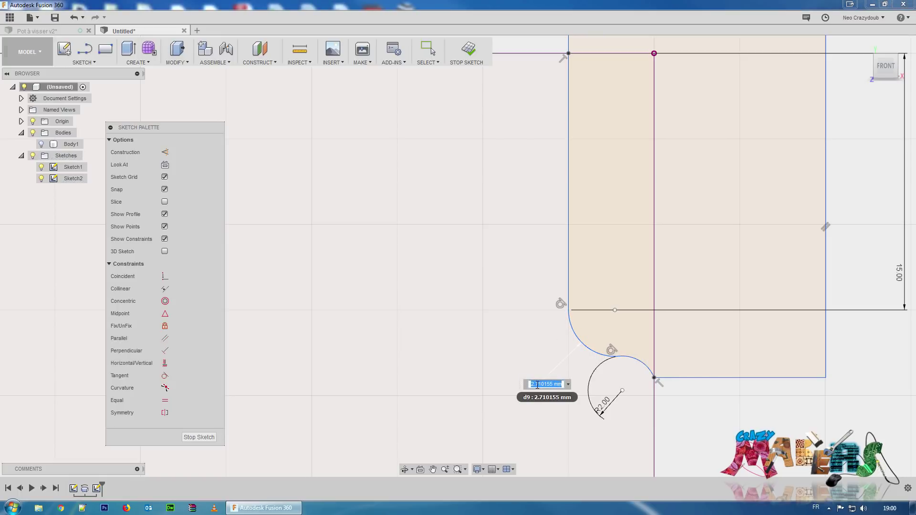
key(Return)
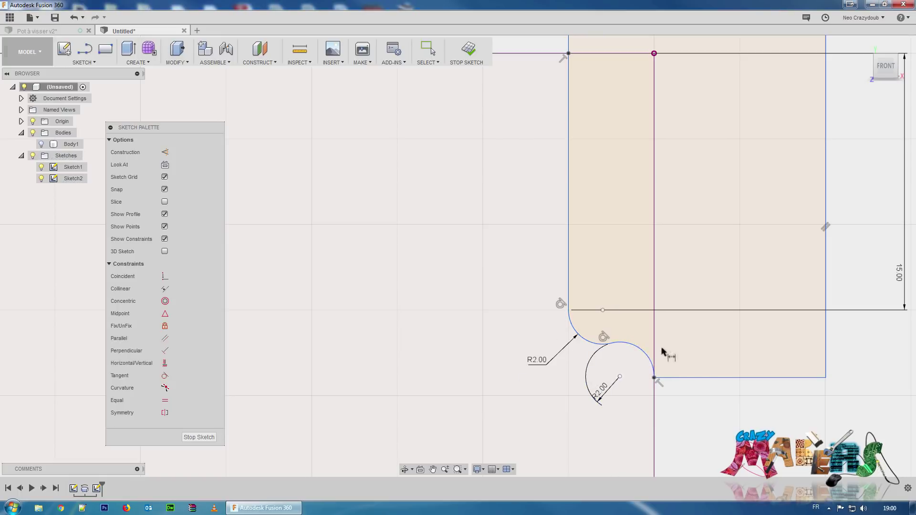
Adjust the S-curve's outer arc so the inner line shifts slightly closer to the pot's outer edge, keeping the arc's end on that edge.
scroll(706, 355, down, 4)
middle_drag(859, 374, 749, 358)
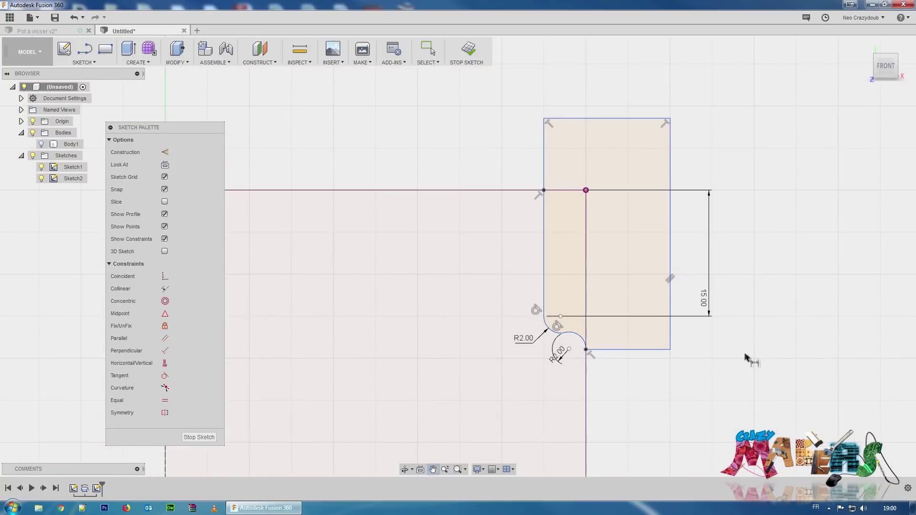
scroll(735, 356, up, 2)
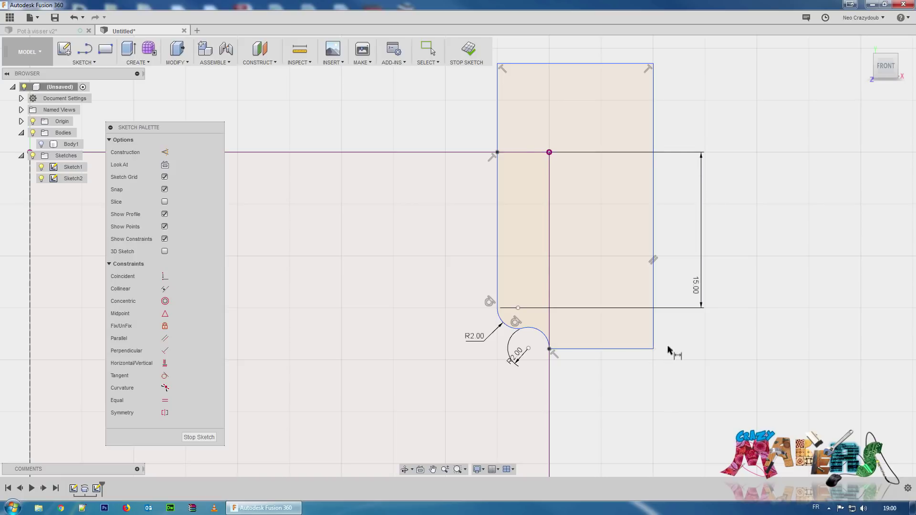
scroll(534, 336, up, 4)
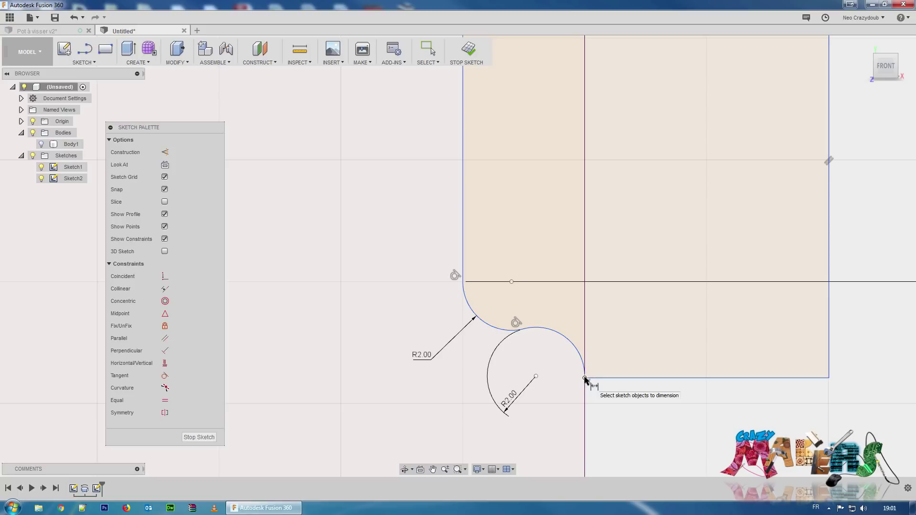
key(Escape)
drag(584, 378, 585, 375)
drag(542, 335, 542, 337)
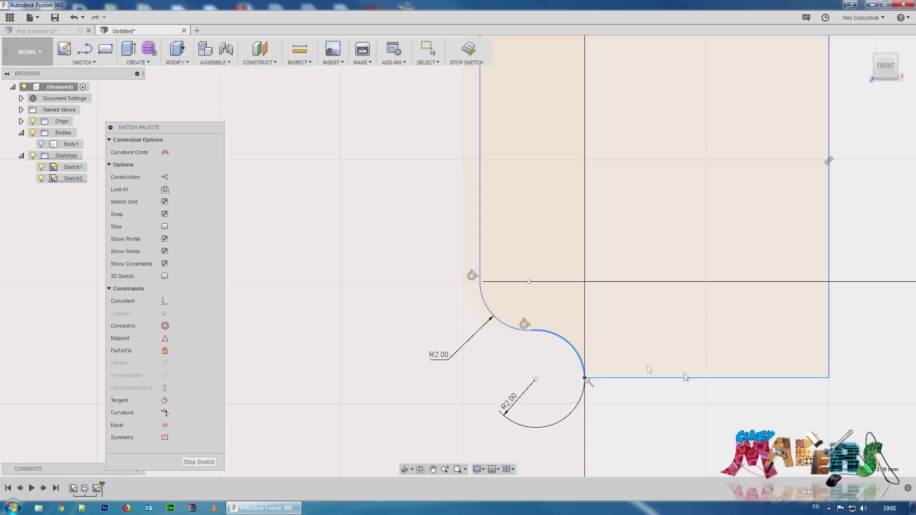
key(Escape)
scroll(650, 377, down, 3)
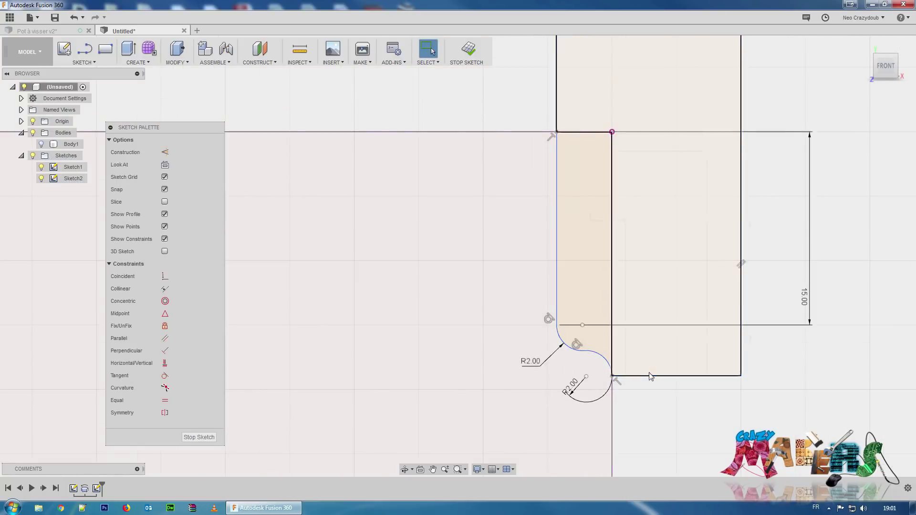
scroll(650, 376, down, 2)
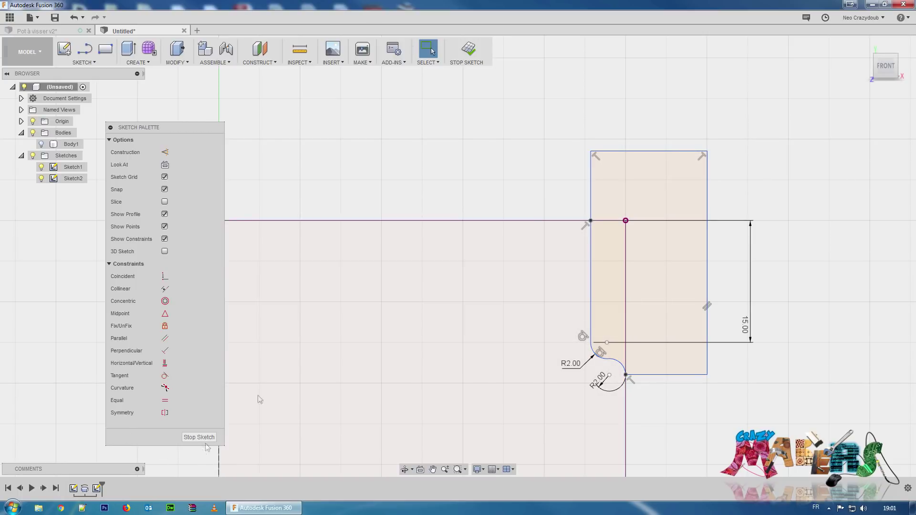
Finish the cut-profile sketch, show the pot's body again and turn the model to a tilted view from above.
scroll(379, 180, up, 3)
scroll(351, 191, down, 3)
middle_drag(339, 178, 518, 149)
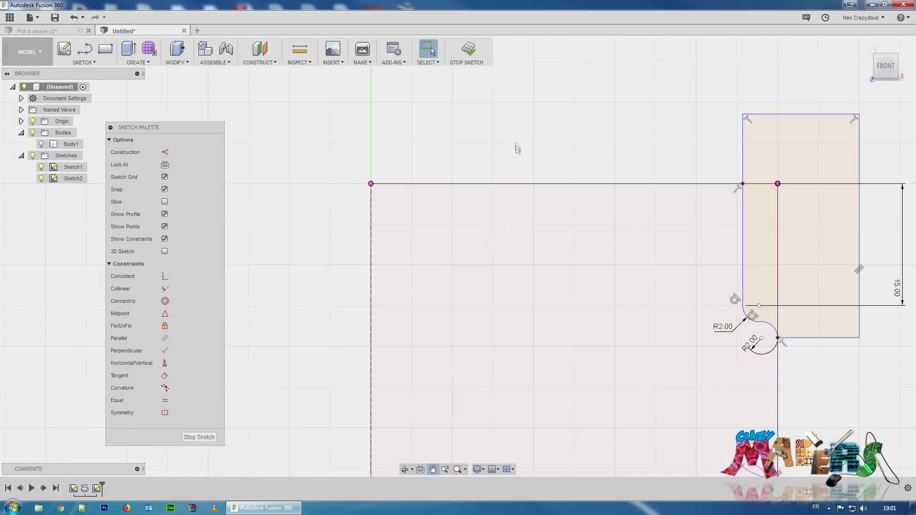
click(371, 202)
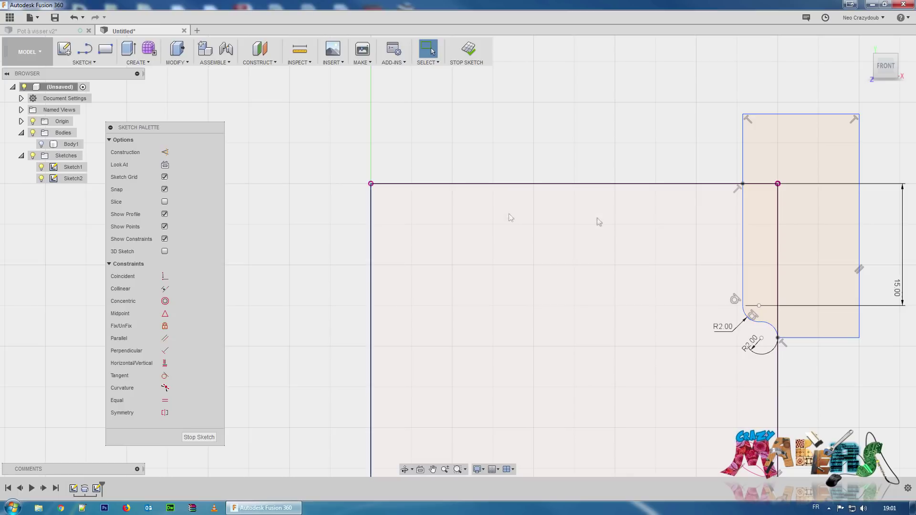
key(x)
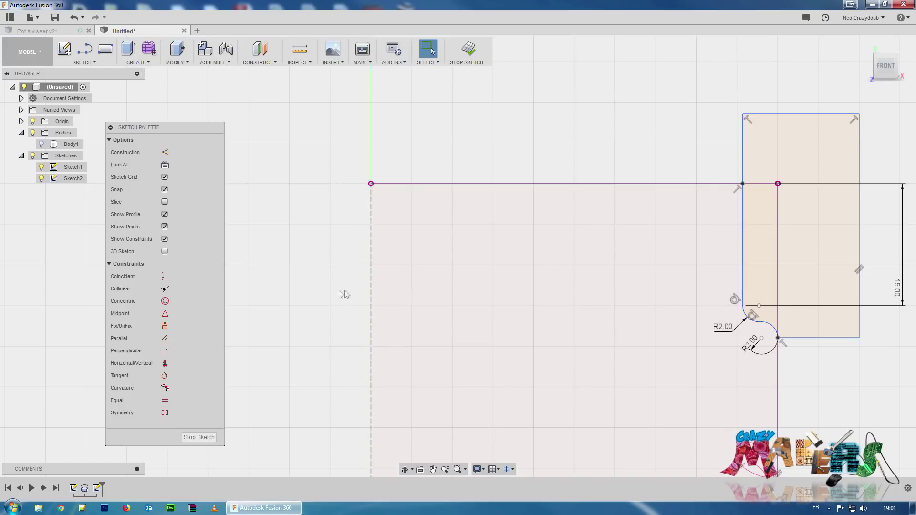
click(198, 437)
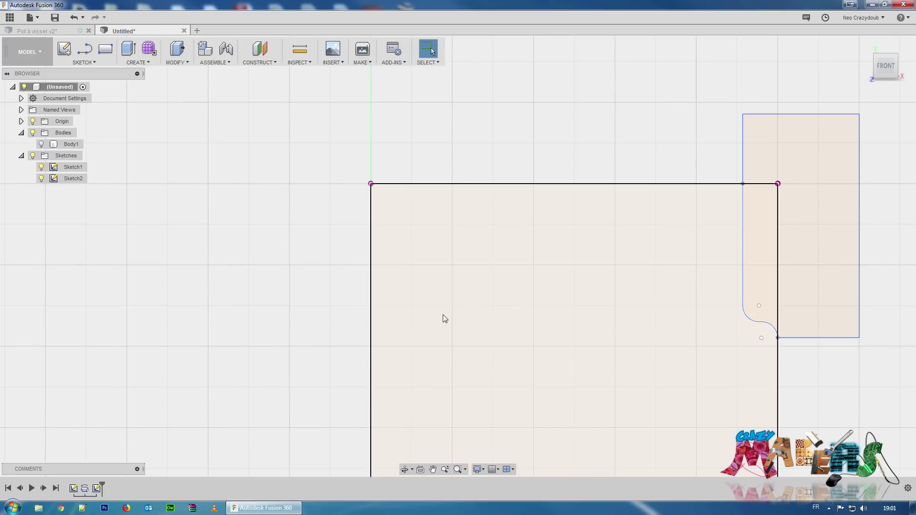
click(41, 144)
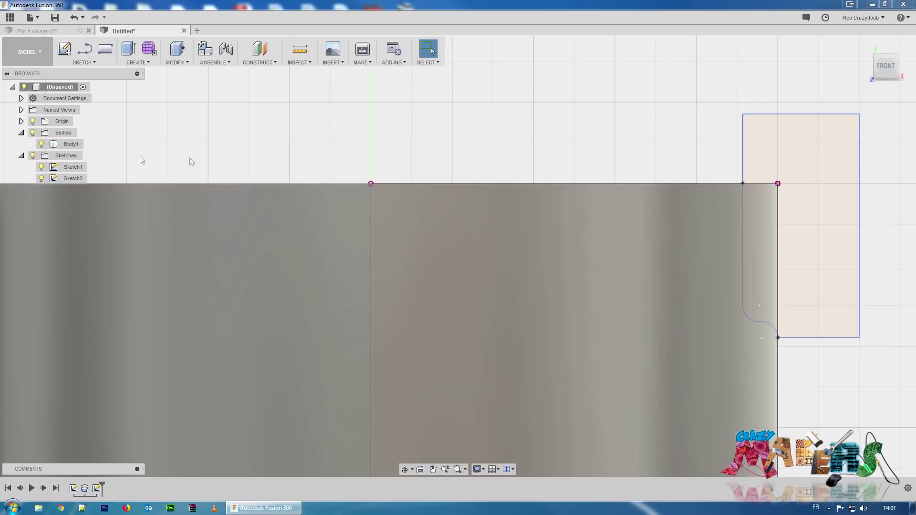
scroll(690, 207, down, 5)
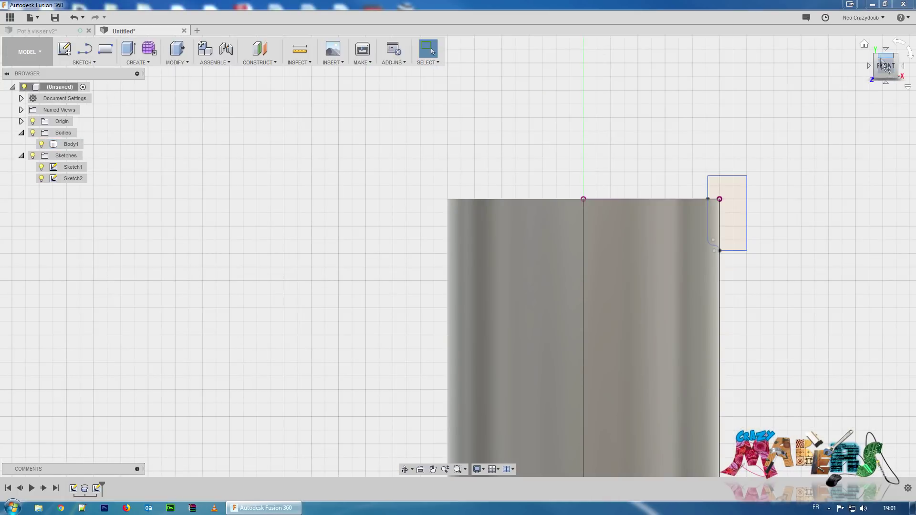
shift+middle_drag(457, 256, 763, 260)
scroll(763, 260, up, 2)
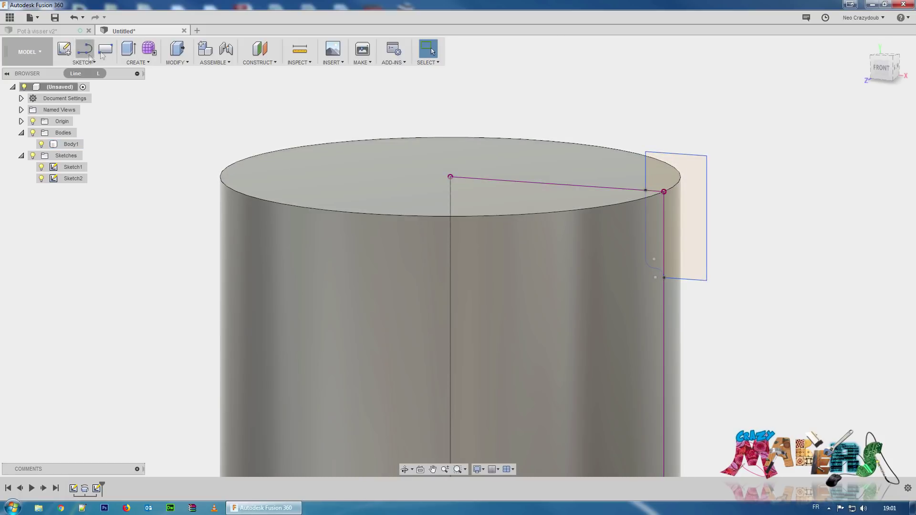
Revolve both regions of the neck's cut profile 360° around the pot's vertical centre line as a cut.
click(151, 61)
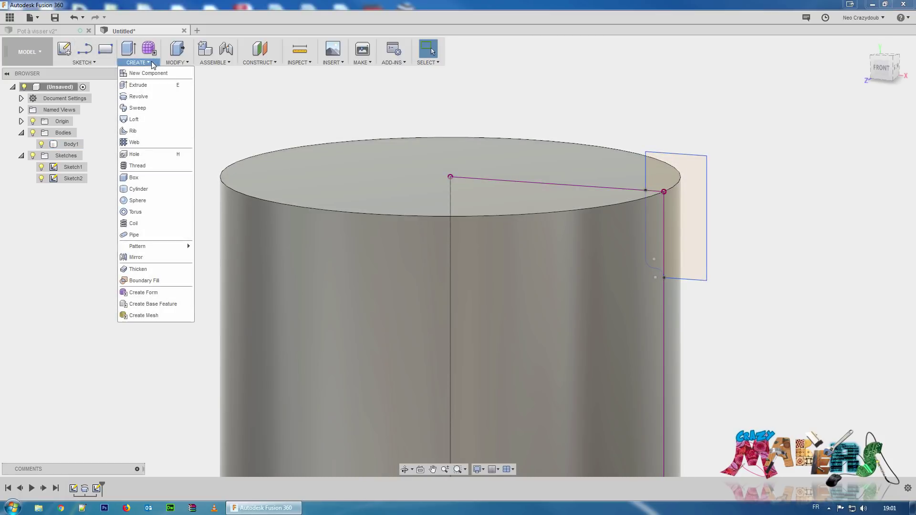
click(149, 99)
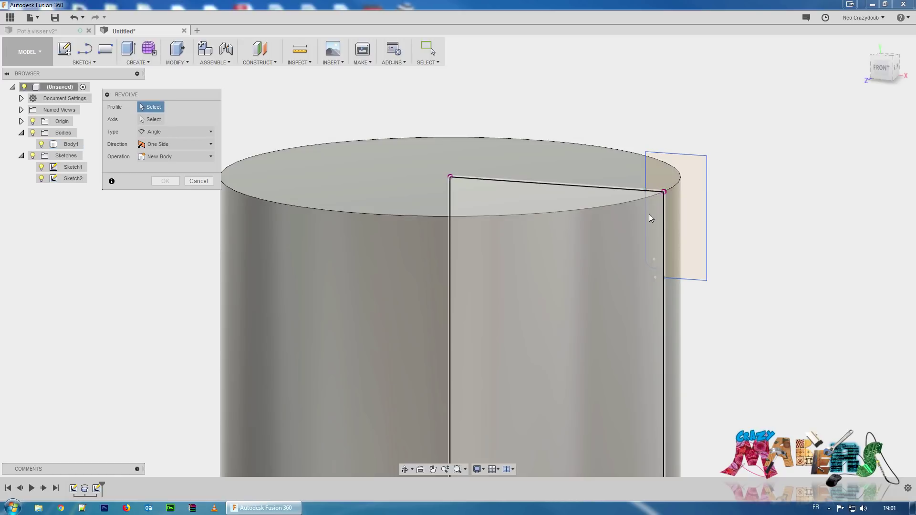
click(650, 205)
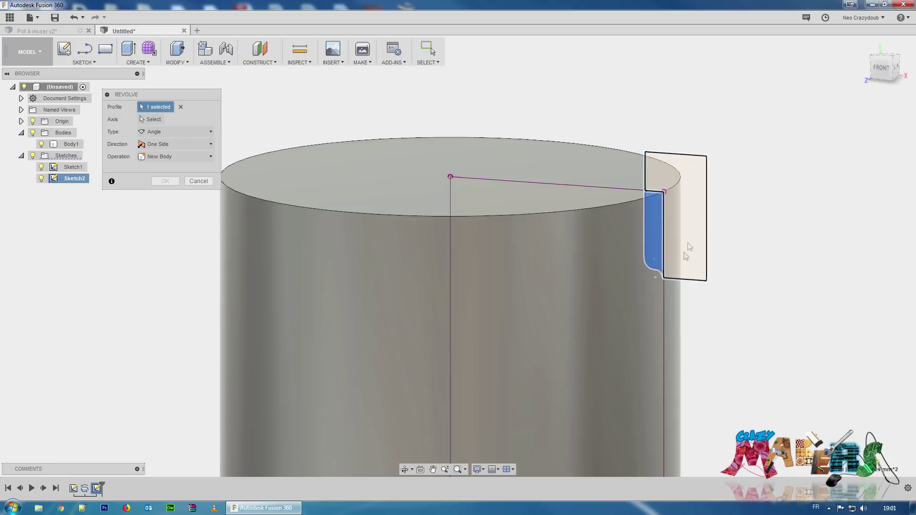
click(697, 227)
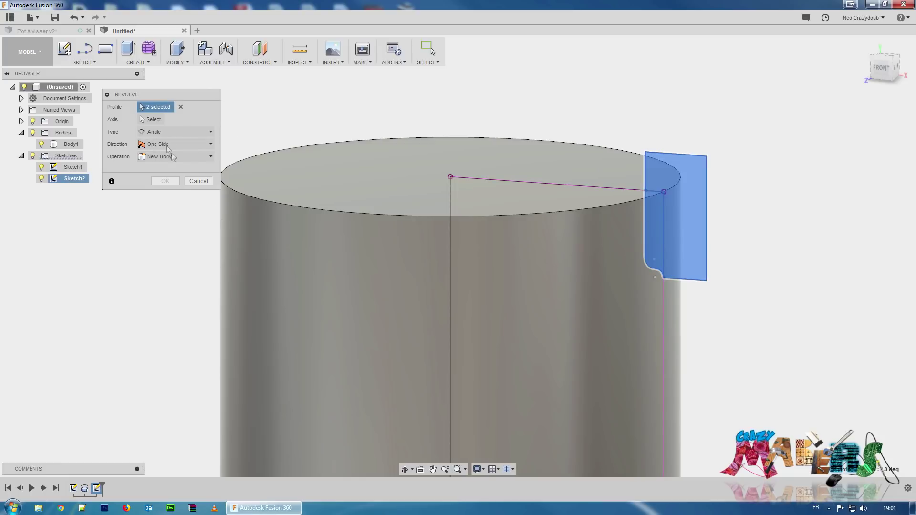
click(152, 119)
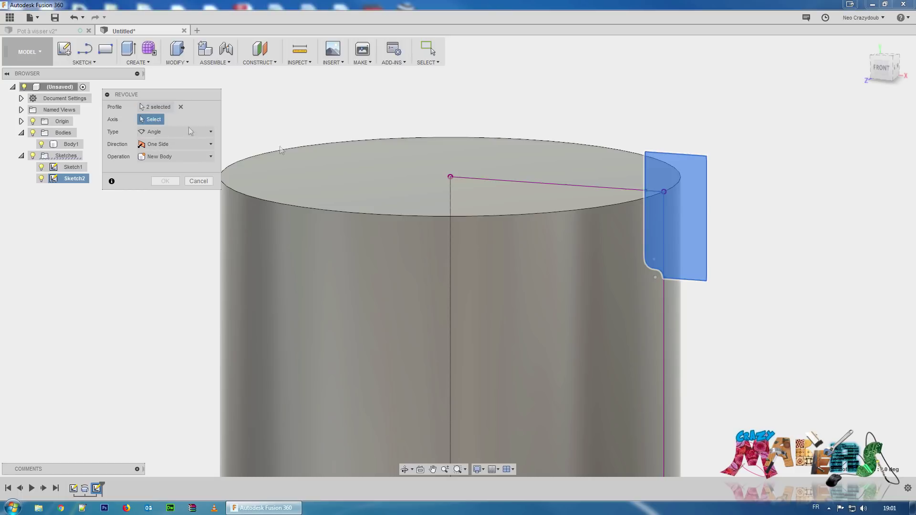
click(450, 190)
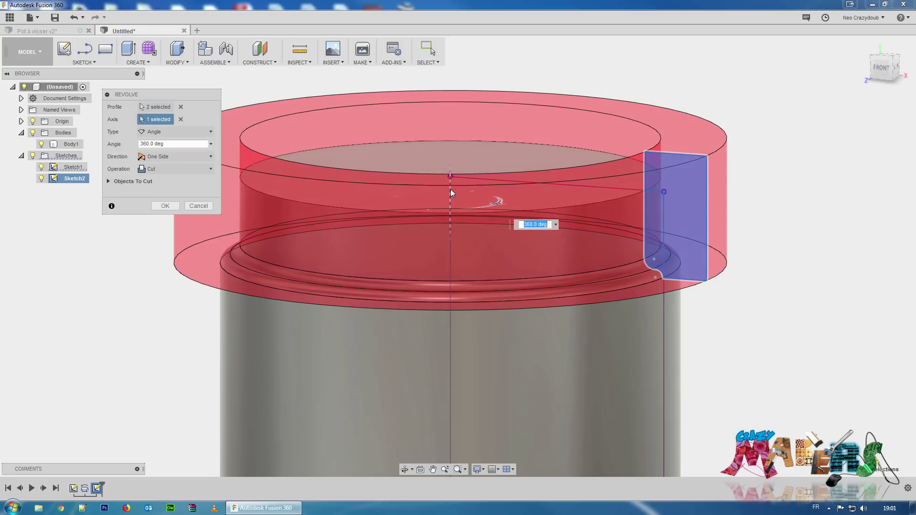
click(152, 168)
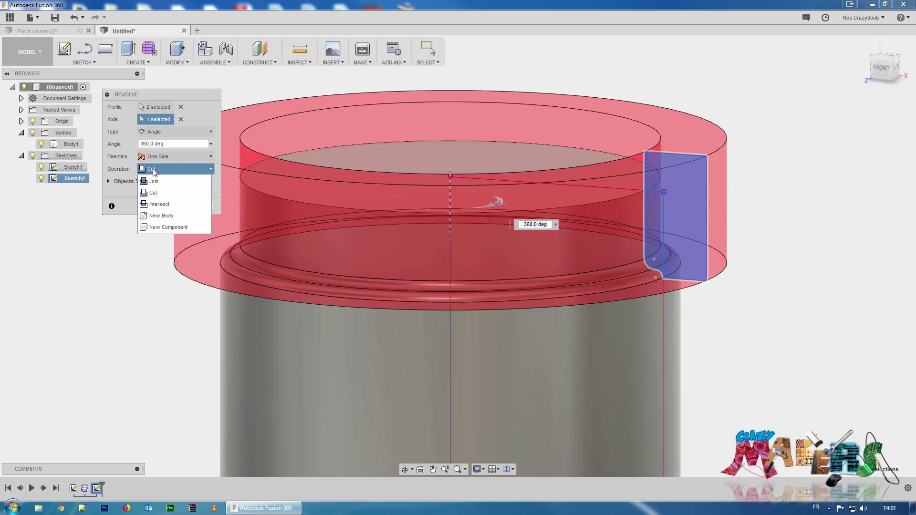
click(157, 193)
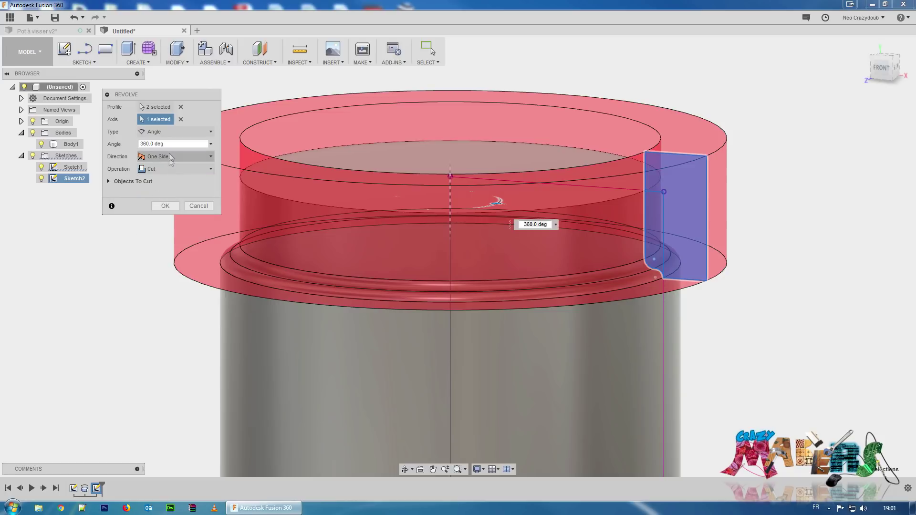
click(172, 207)
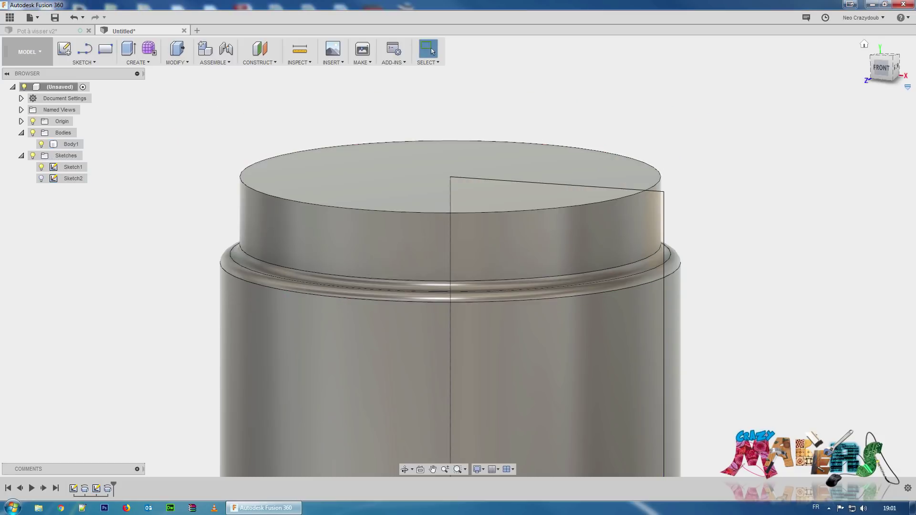
mouse_move(453, 252)
shift+middle_down()
mouse_move(520, 247)
mouse_move(520, 267)
shift+middle_up()
click(887, 65)
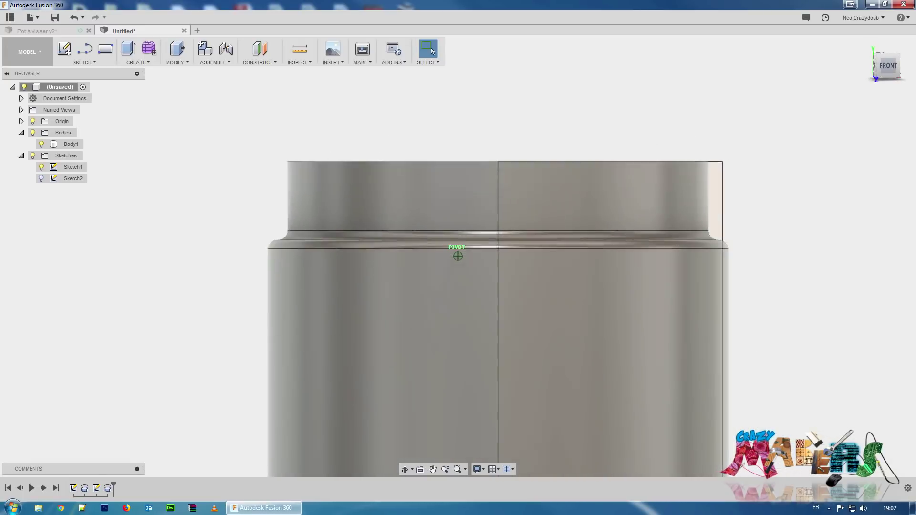
scroll(791, 201, down, 5)
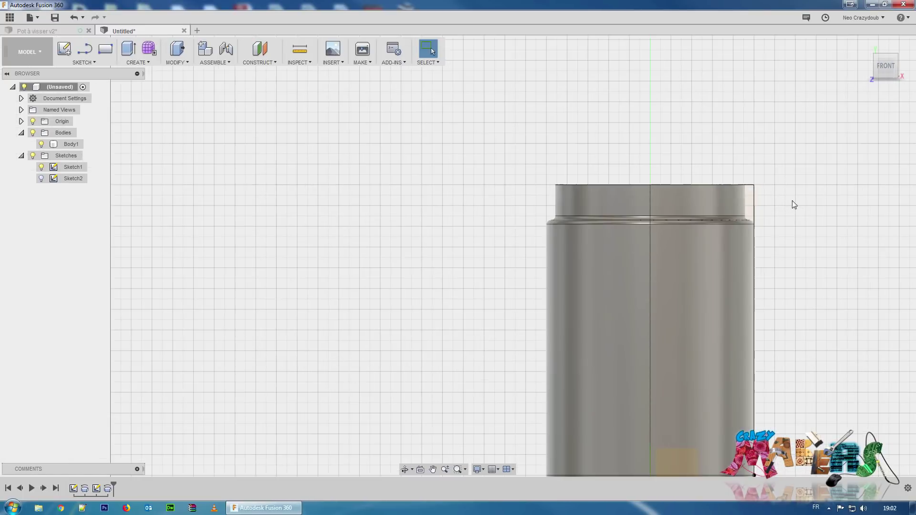
shift+middle_drag(882, 65, 812, 352)
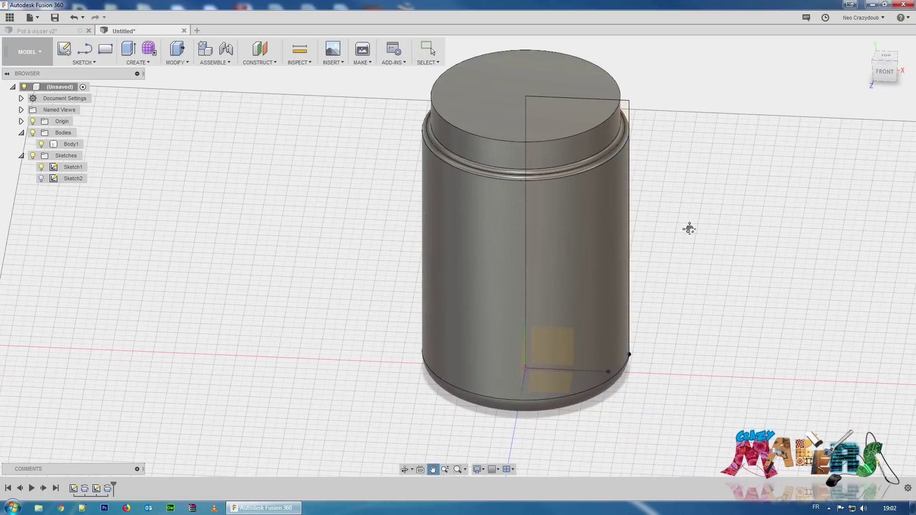
drag(689, 229, 695, 239)
key(Escape)
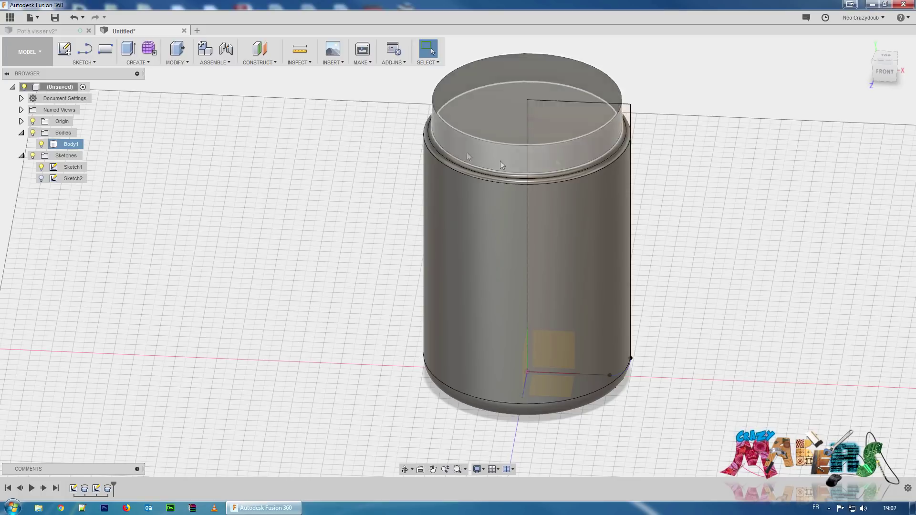
click(502, 119)
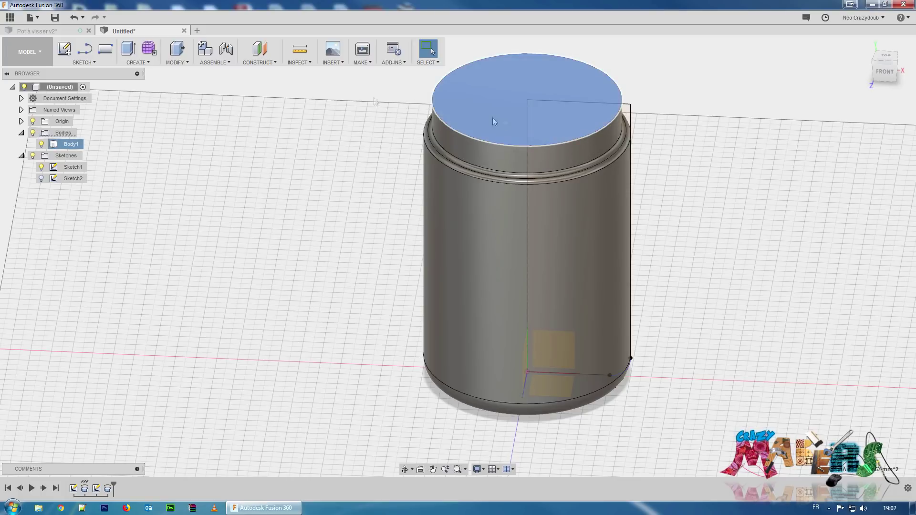
click(187, 62)
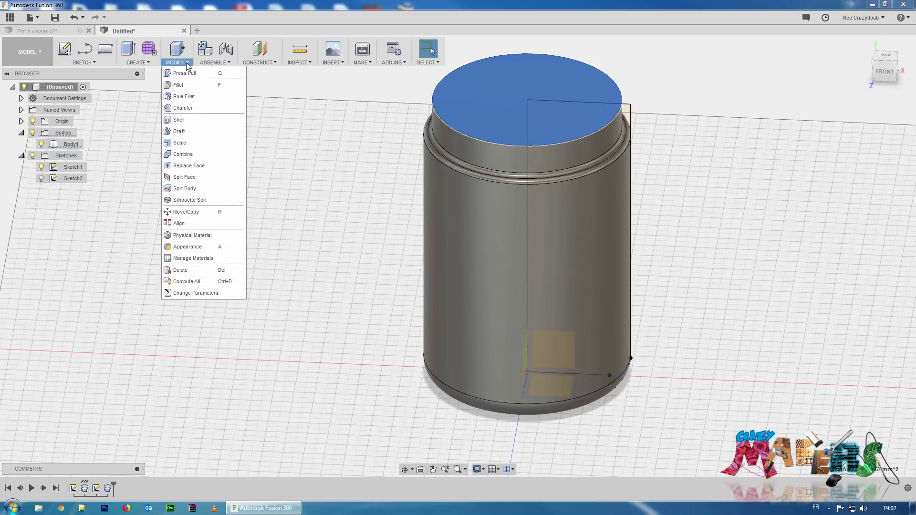
click(292, 93)
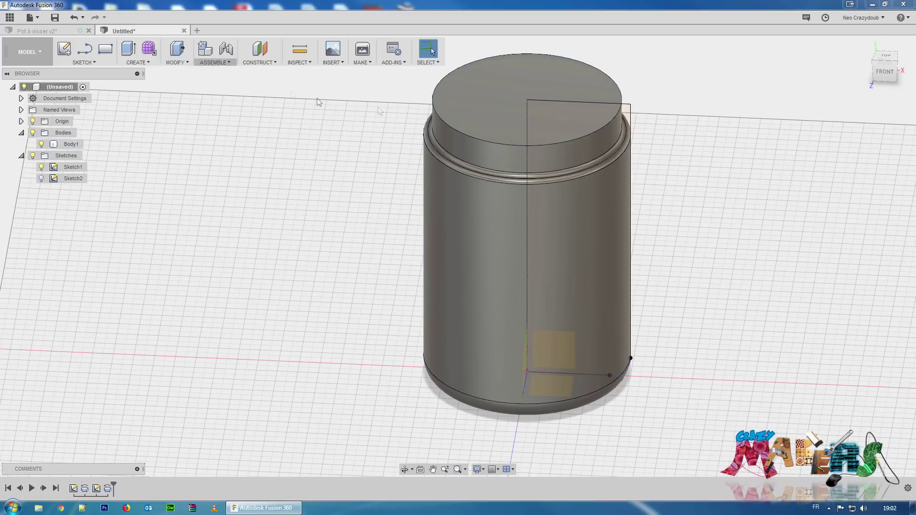
Shell the pot with its top face removed and an inside thickness of 3 mm.
click(188, 62)
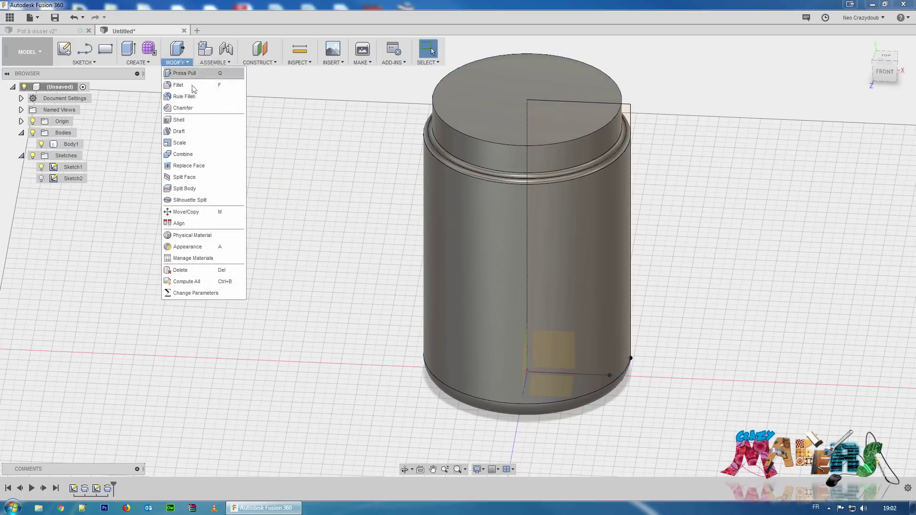
click(185, 119)
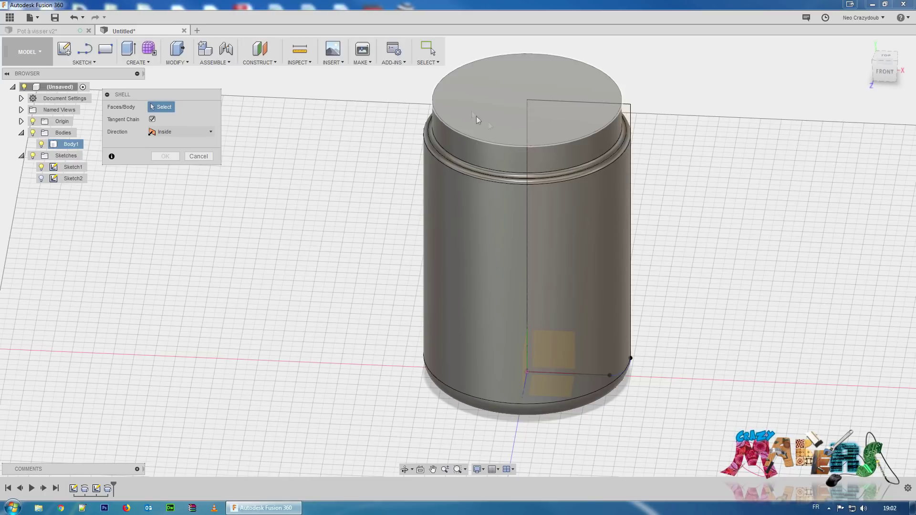
click(510, 97)
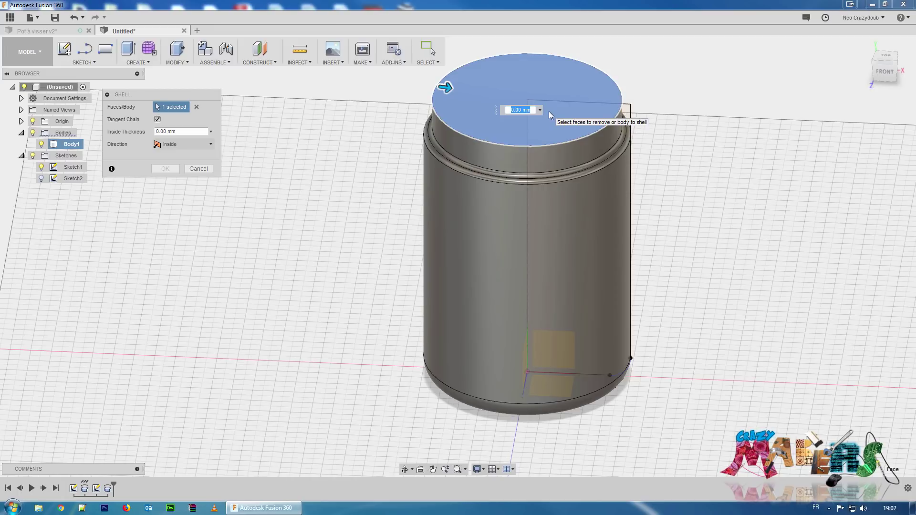
text(3)
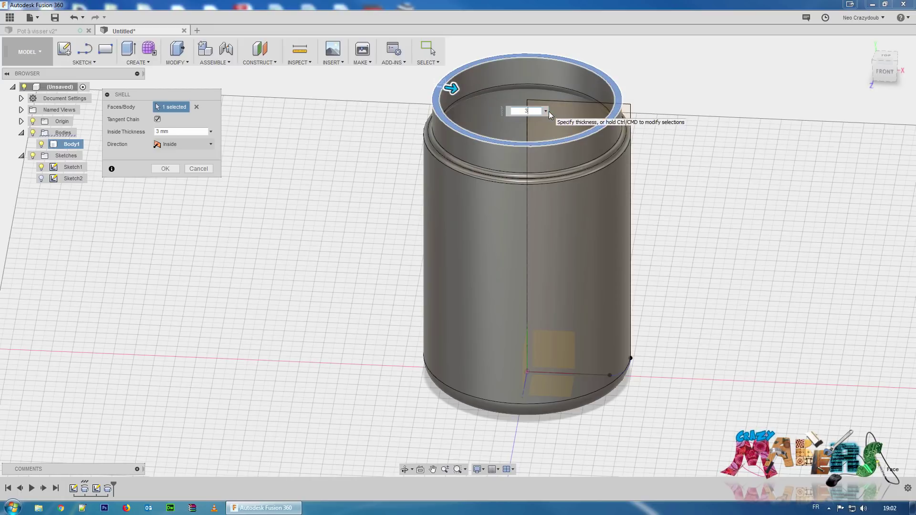
click(167, 169)
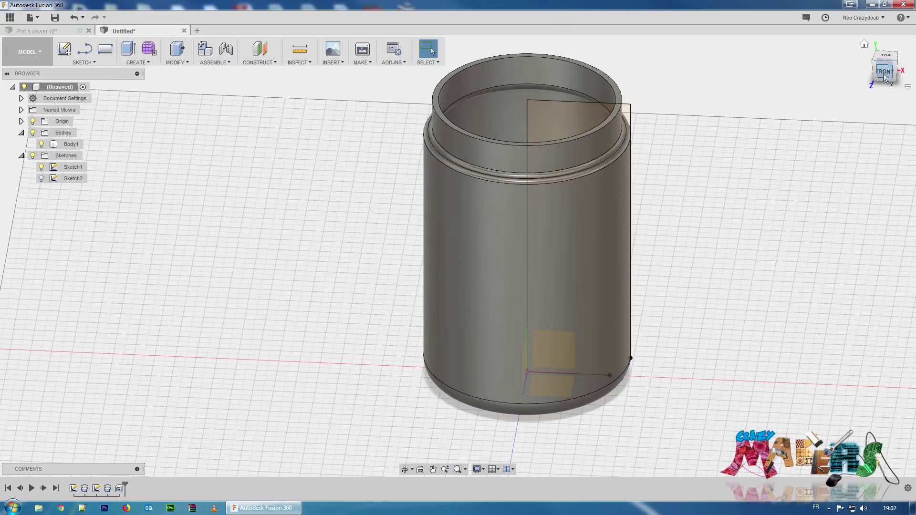
Examine the hollowed pot, then switch to the finished Pot à visser v2 document and examine its lid and threaded neck.
mouse_move(457, 256)
shift+middle_down()
mouse_move(461, 305)
mouse_move(482, 281)
mouse_move(474, 245)
shift+middle_up()
click(497, 117)
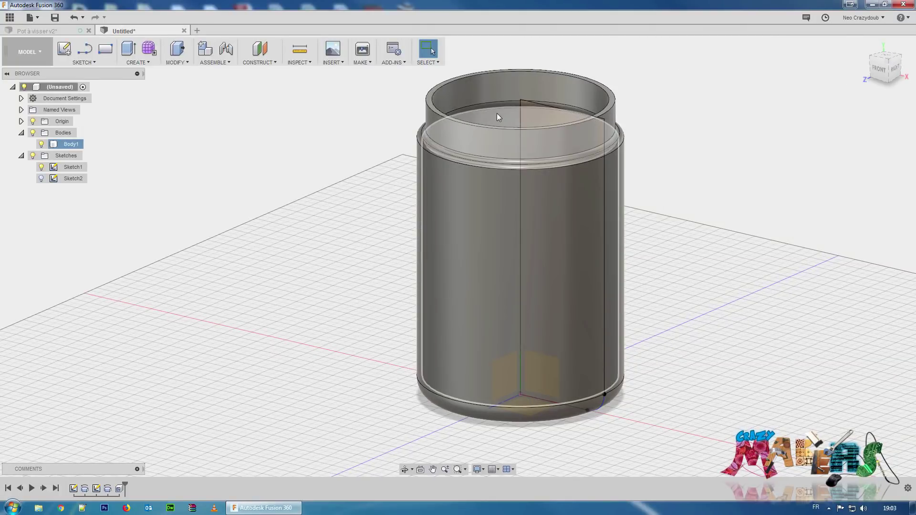
key(Escape)
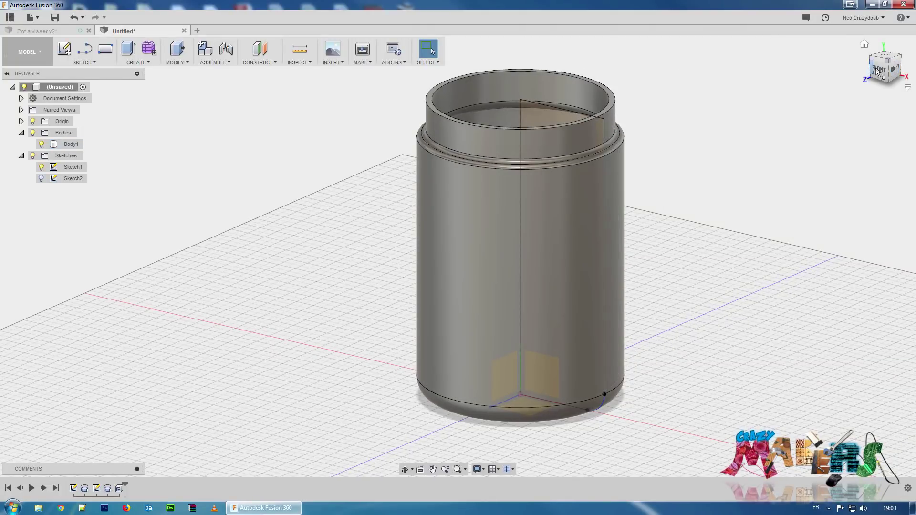
click(876, 70)
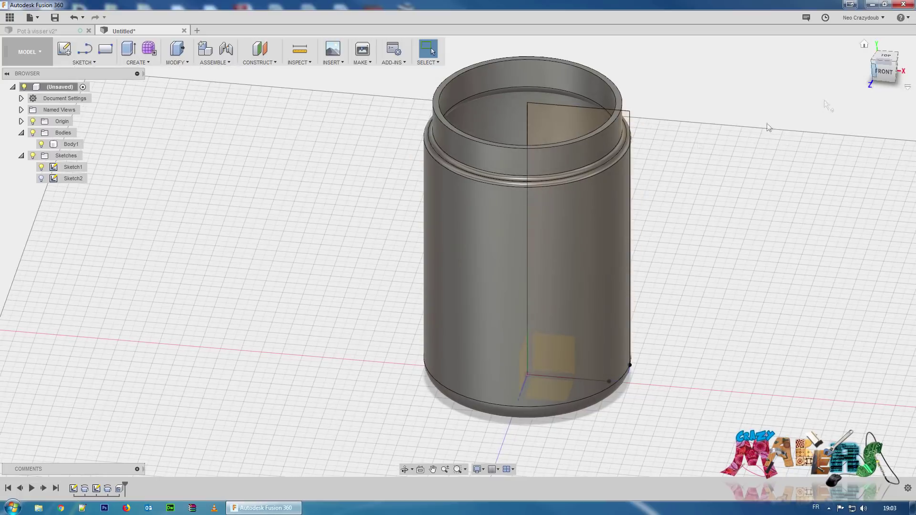
drag(675, 172, 670, 176)
key(Escape)
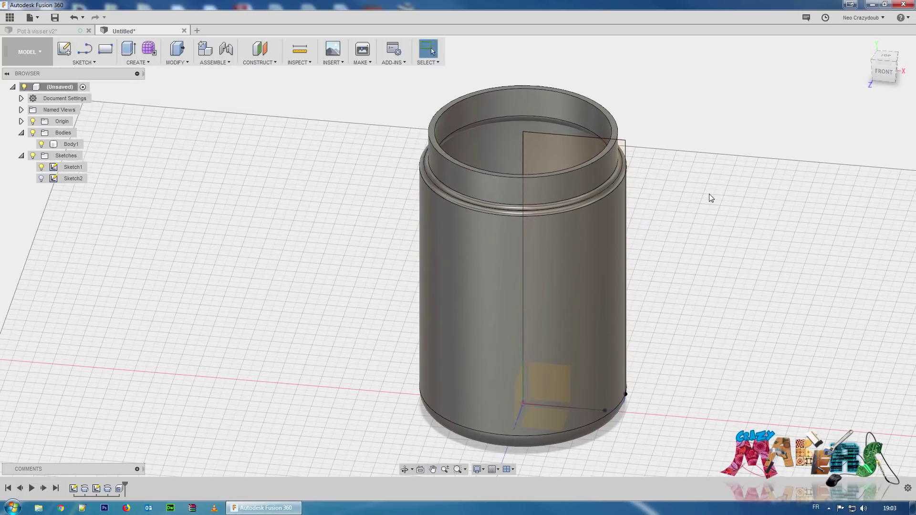
click(30, 32)
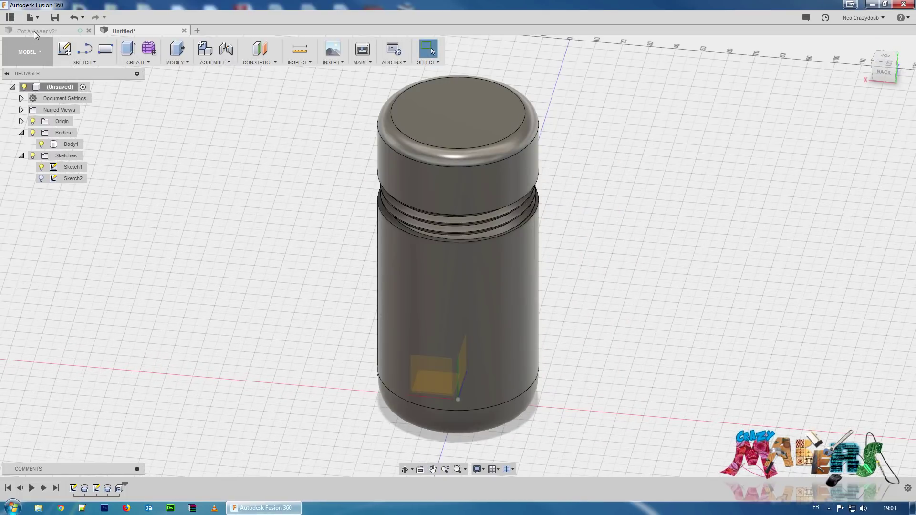
click(884, 74)
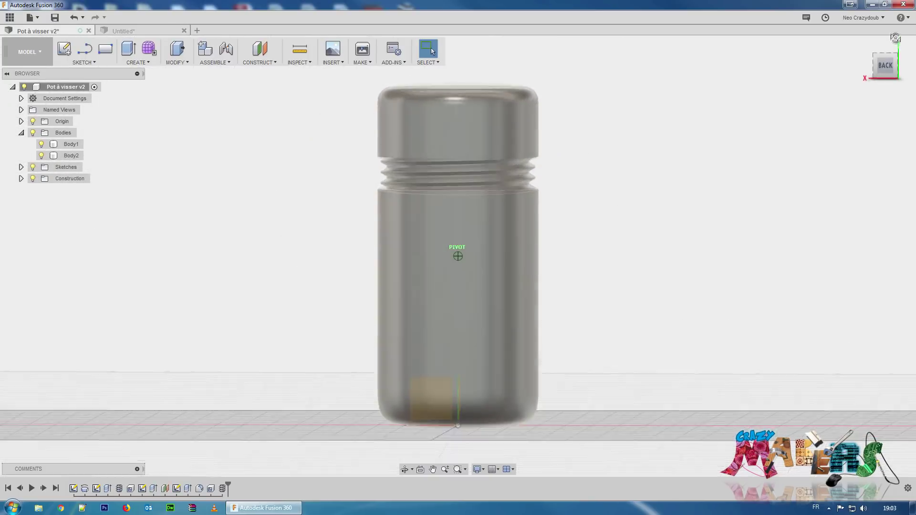
shift+middle_drag(458, 201, 439, 262)
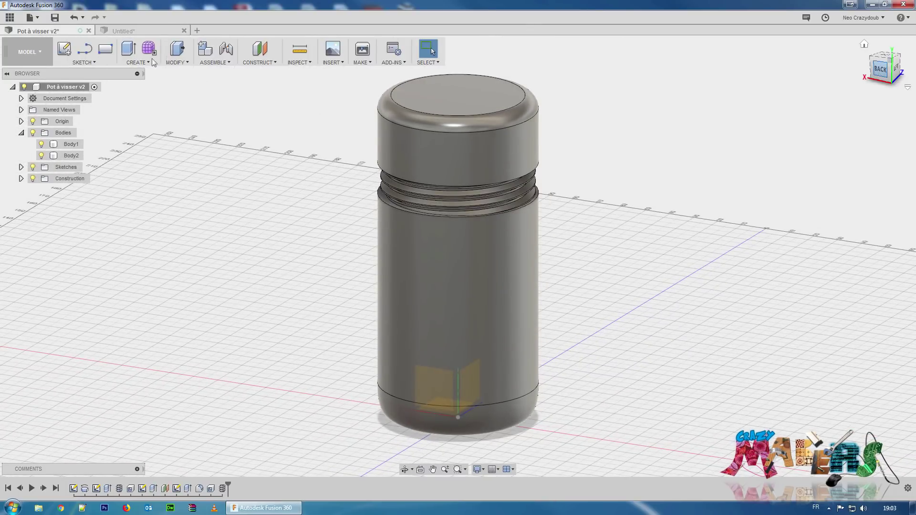
Return to the untitled pot document and hide the pot's original profile sketch.
click(152, 31)
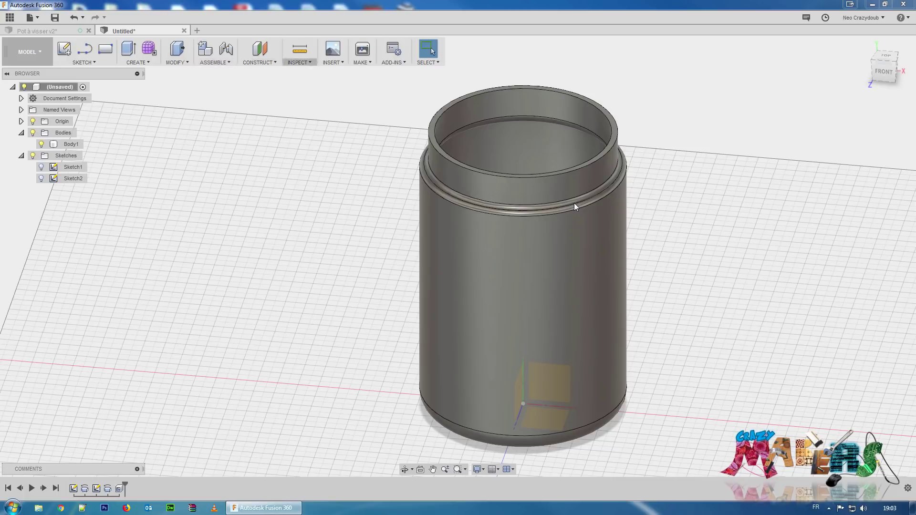
click(177, 63)
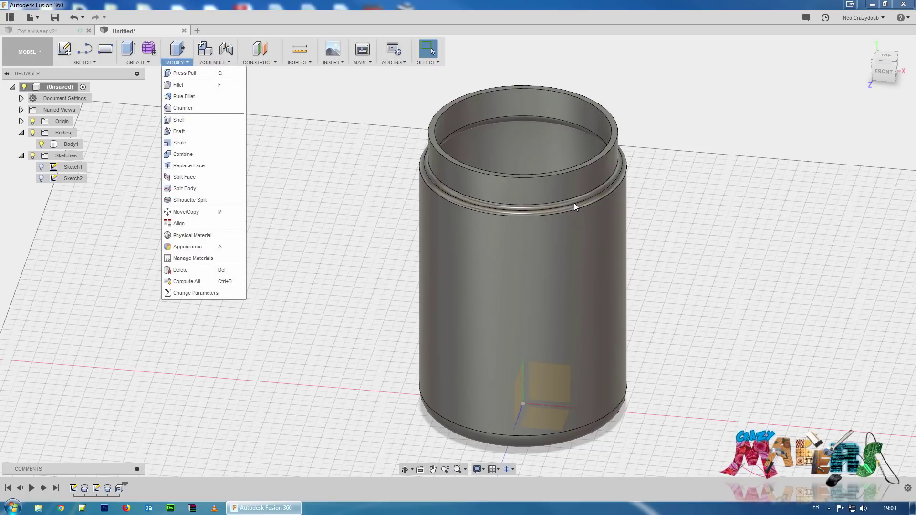
Try to apply an ISO Metric thread of size 90 mm and designation M90x4 to the outer face of the jar's neck.
click(137, 63)
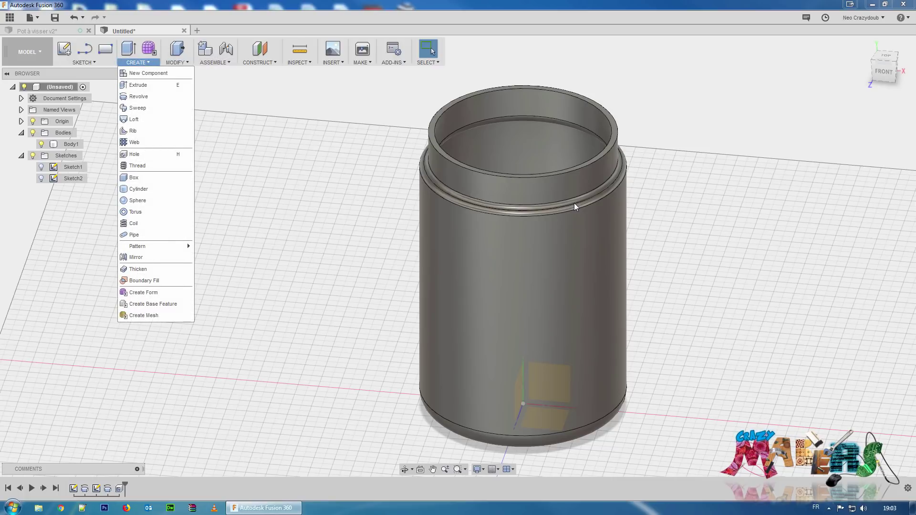
click(137, 165)
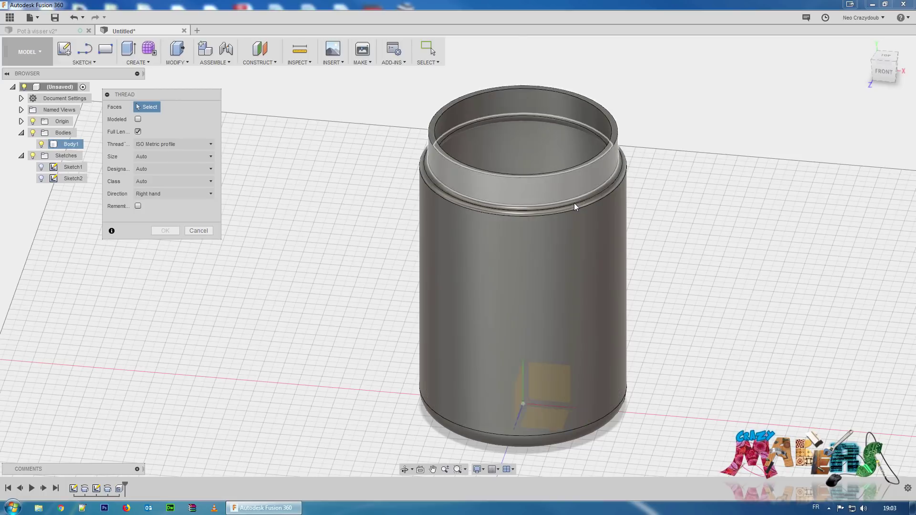
click(575, 206)
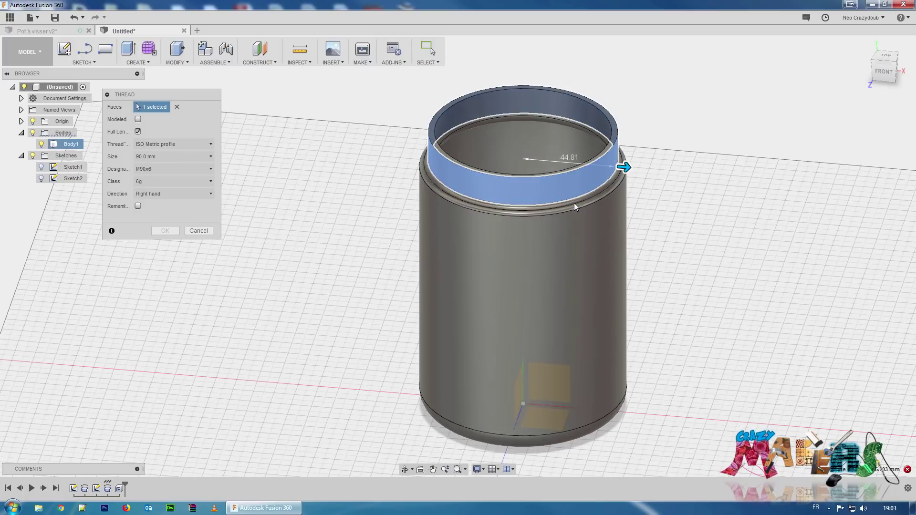
click(174, 169)
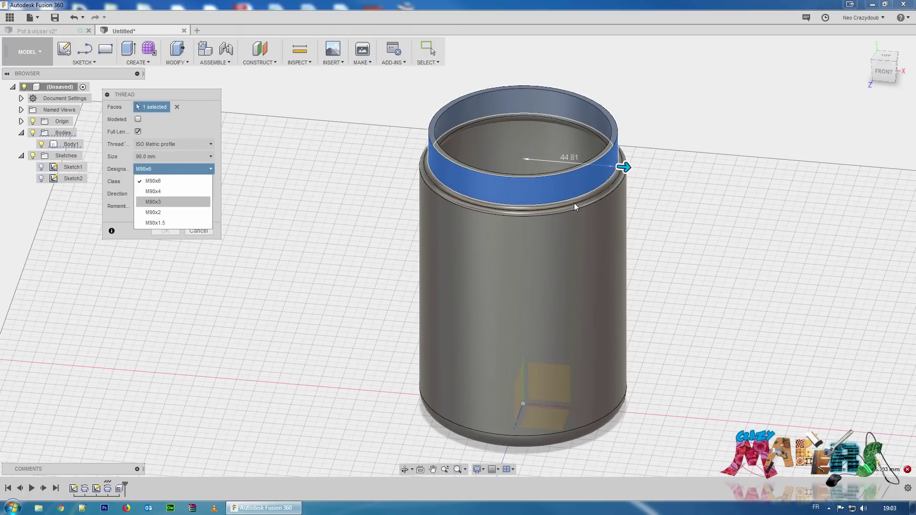
click(174, 157)
click(173, 144)
click(173, 145)
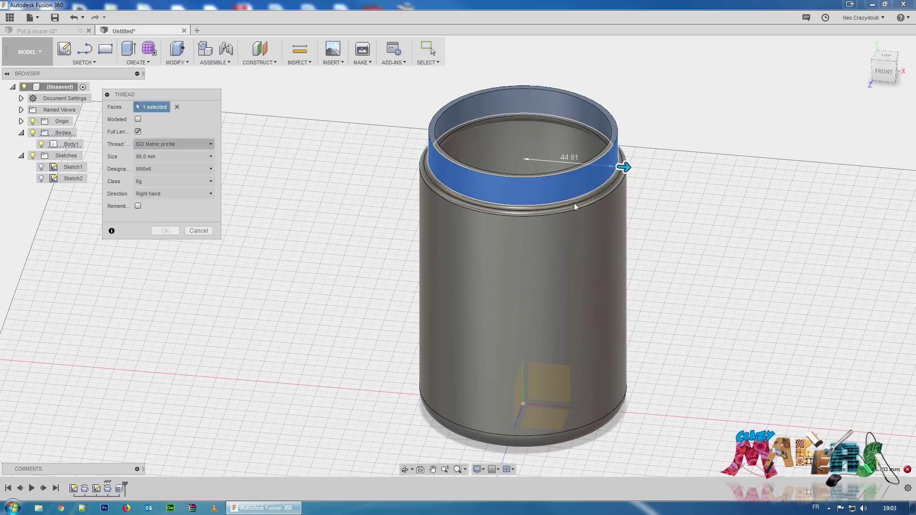
click(173, 168)
click(174, 191)
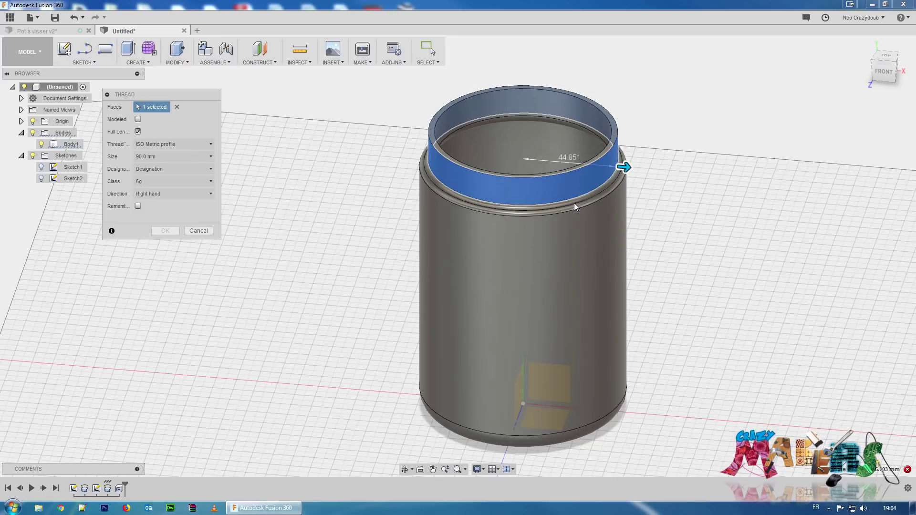
Try a modeled ISO Metric thread of size 82 mm on the neck's outer face.
scroll(606, 172, down, 1)
scroll(606, 172, up, 5)
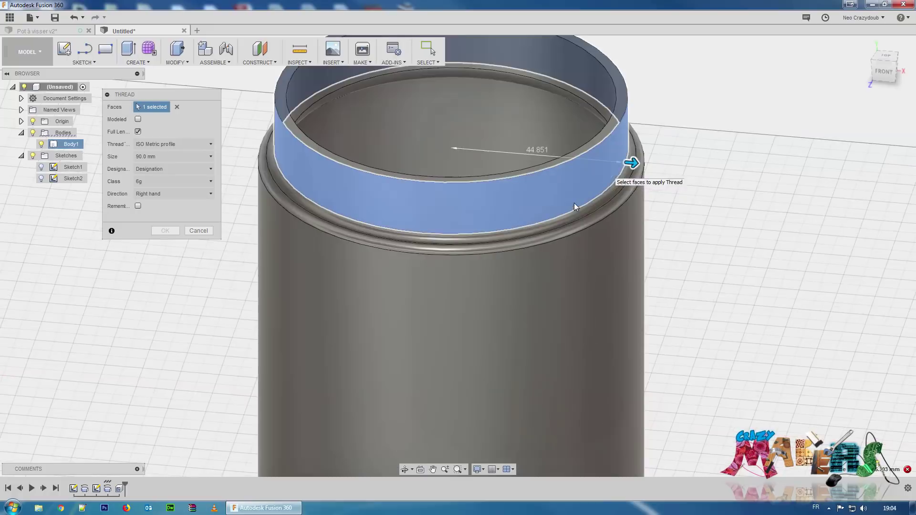
mouse_move(575, 206)
shift+middle_down()
mouse_move(553, 210)
mouse_move(575, 206)
mouse_move(574, 186)
mouse_move(575, 207)
shift+middle_up()
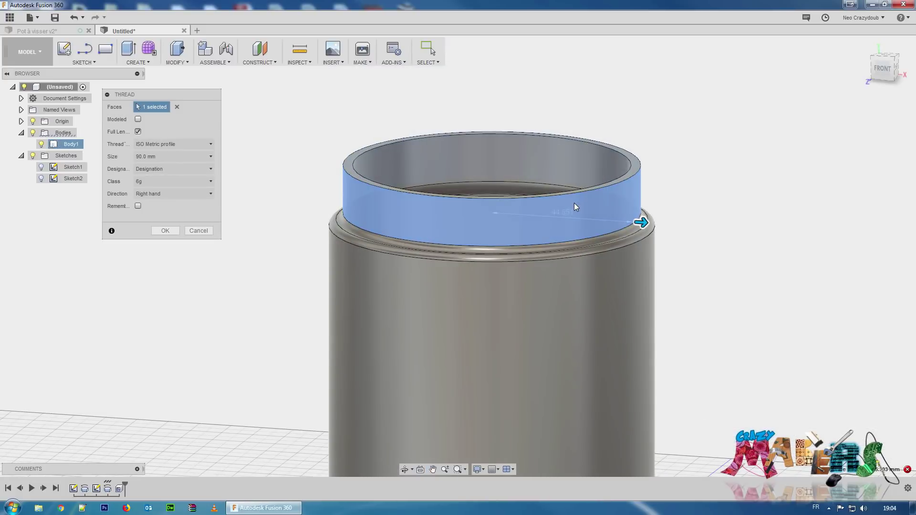
click(138, 119)
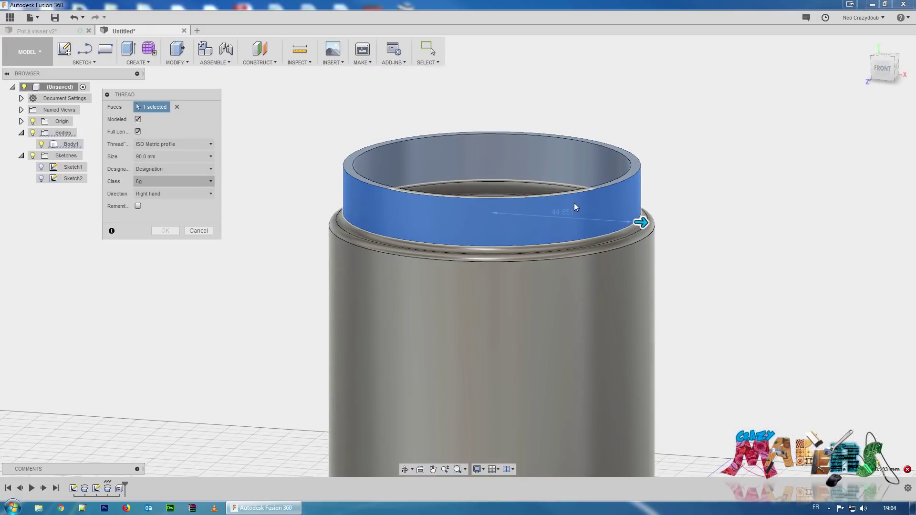
click(174, 181)
click(174, 182)
click(173, 143)
click(173, 156)
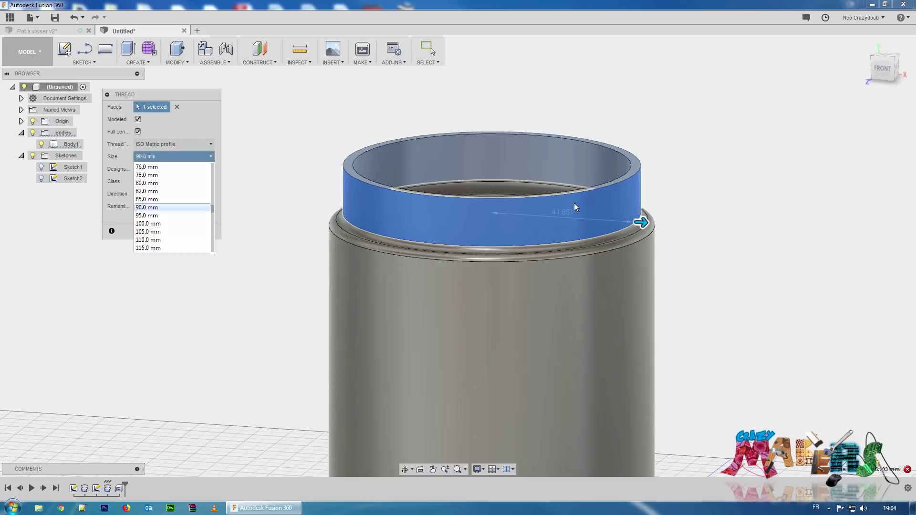
key(Up)
key(Up)
key(Return)
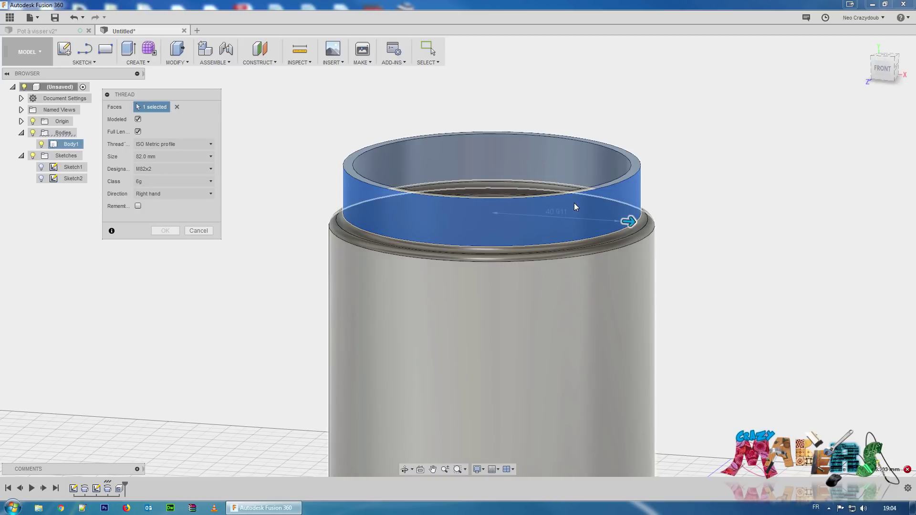
key(Return)
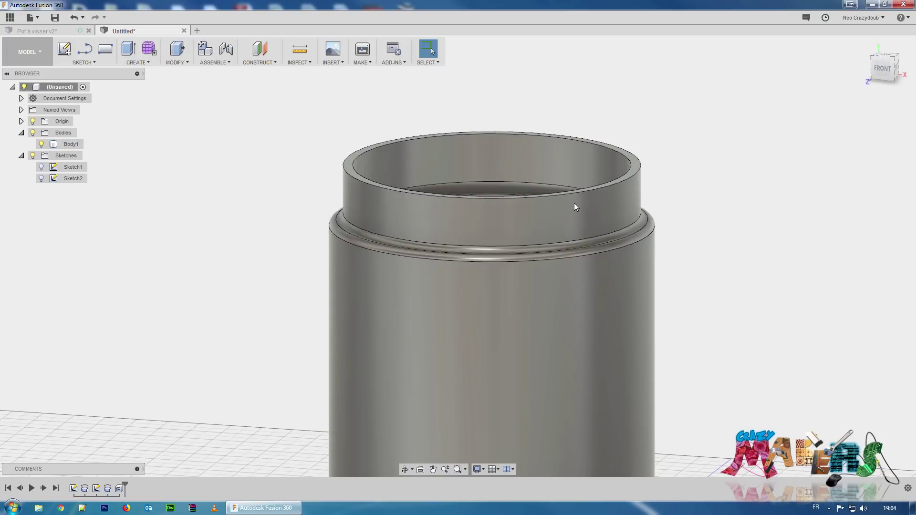
Open Sketch2, the neck profile sketch behind the second revolve, for editing.
scroll(574, 206, down, 5)
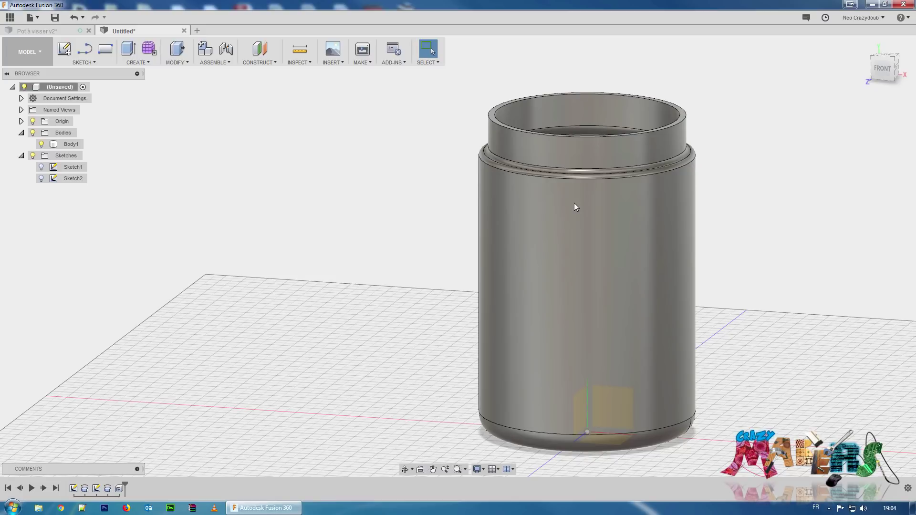
click(96, 488)
click(107, 488)
click(119, 489)
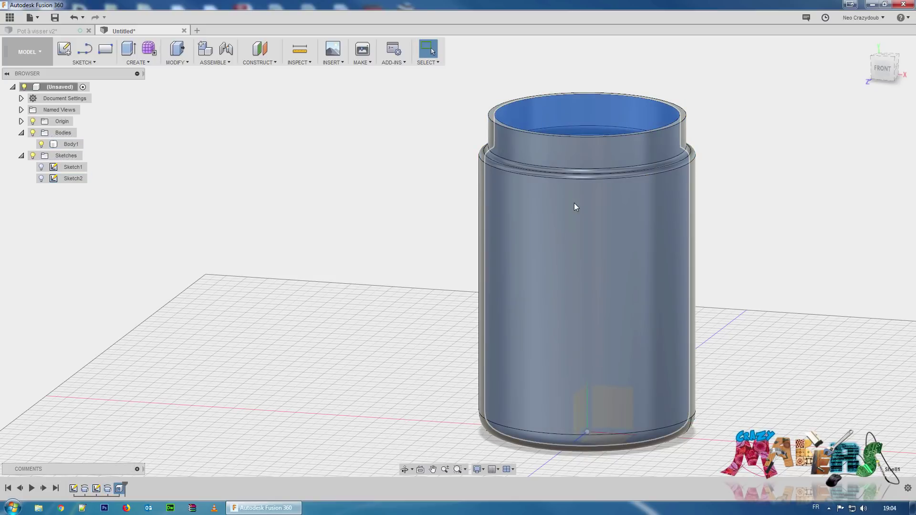
click(96, 489)
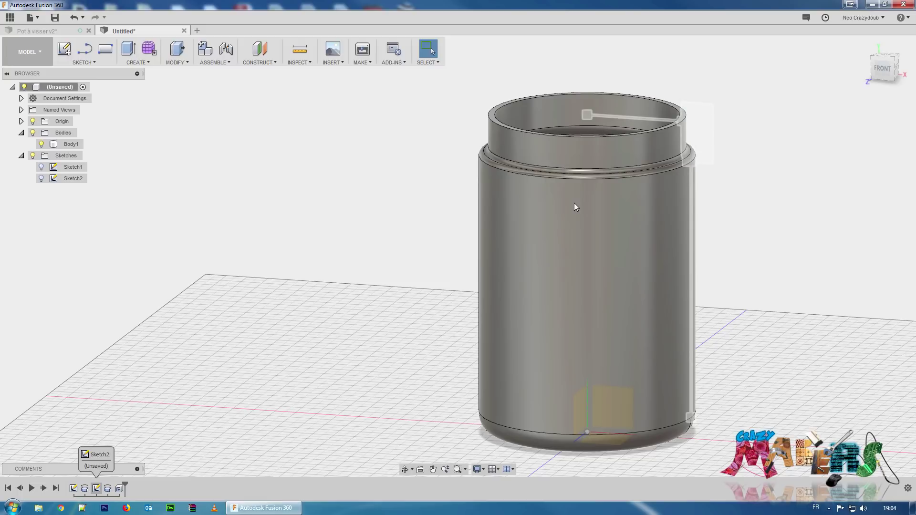
right_click(97, 488)
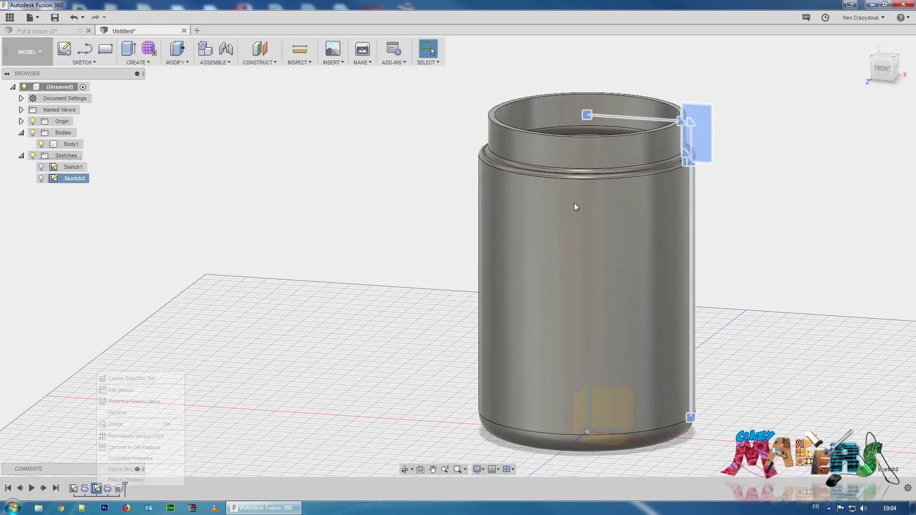
click(108, 488)
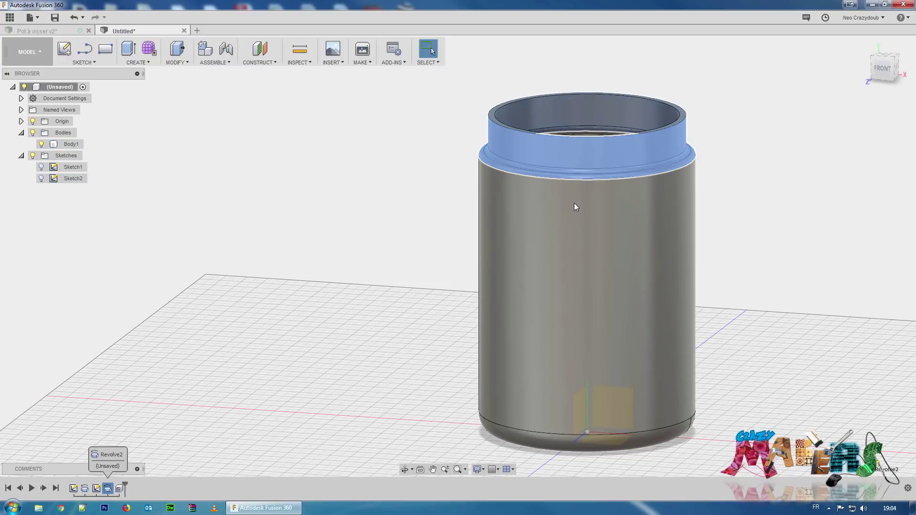
click(97, 489)
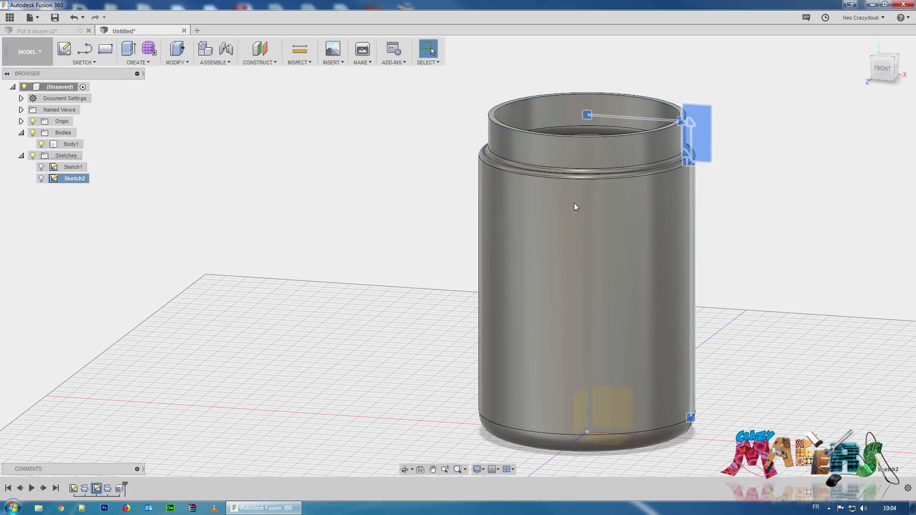
right_click(96, 488)
key(Return)
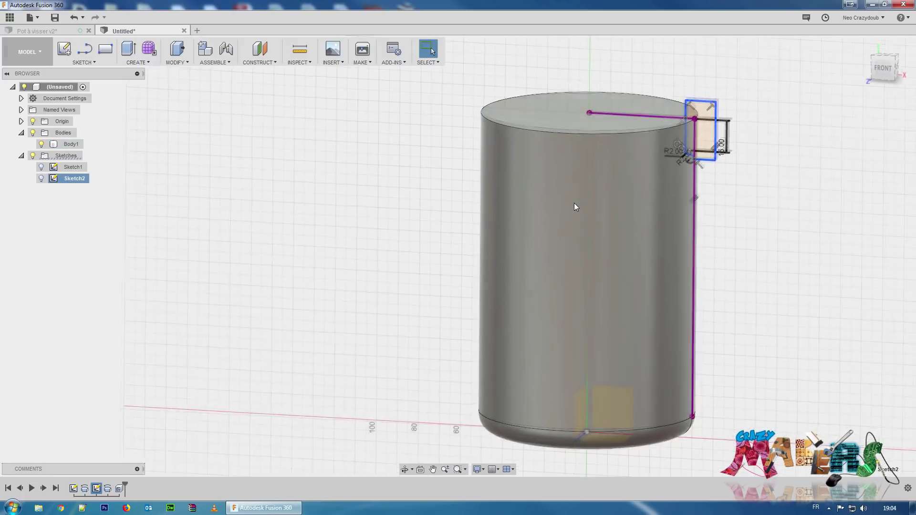
scroll(725, 125, up, 5)
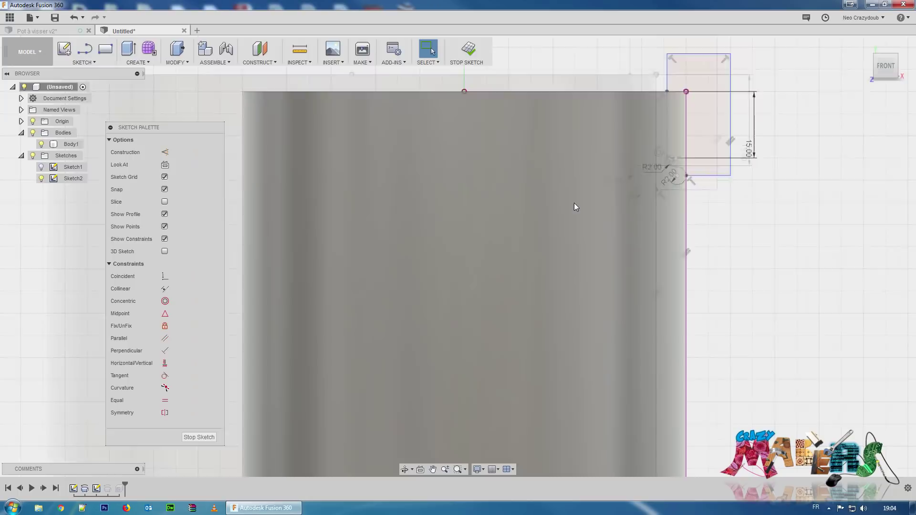
Add a vertical dimension from the body's top corner to the rectangle's lower outer corner, and delete it.
double_click(740, 156)
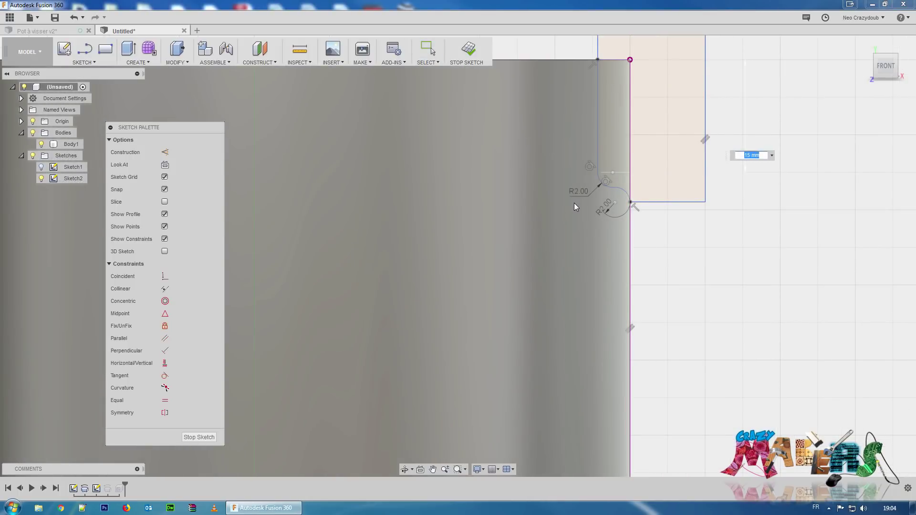
key(Return)
scroll(575, 206, down, 2)
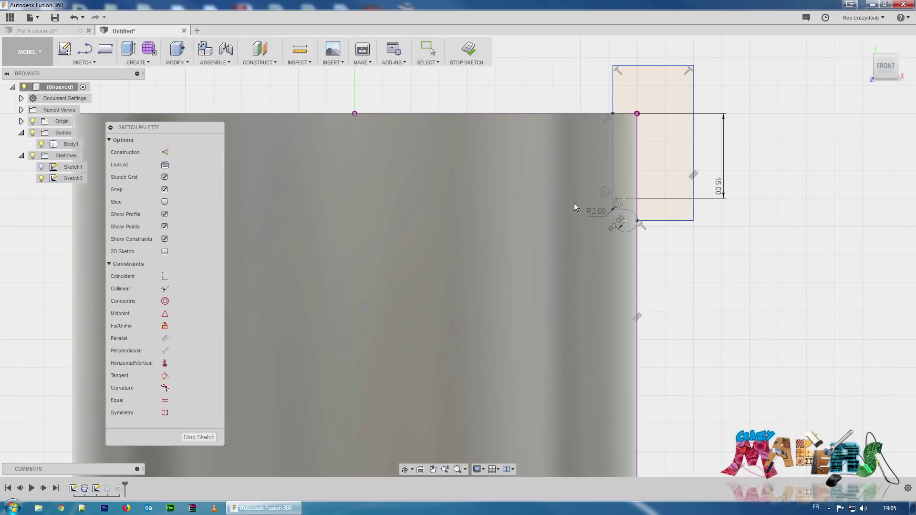
click(637, 114)
click(693, 221)
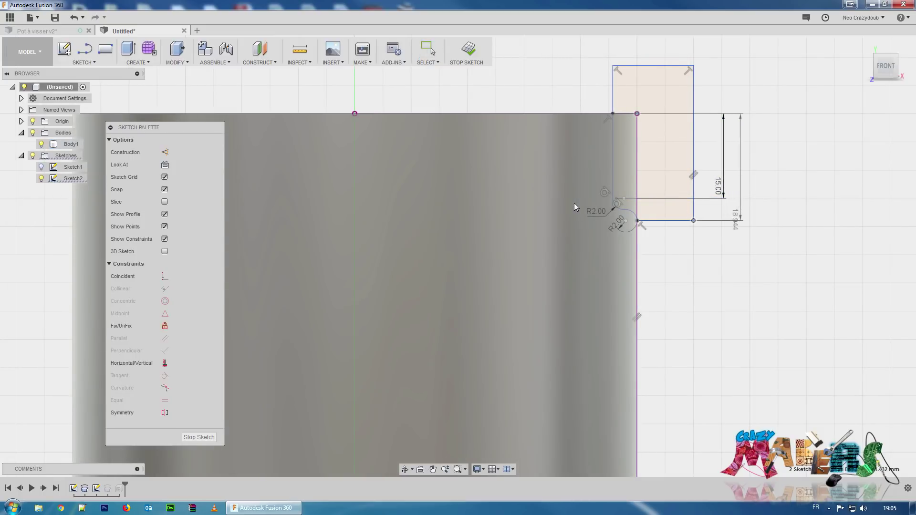
click(739, 219)
key(Return)
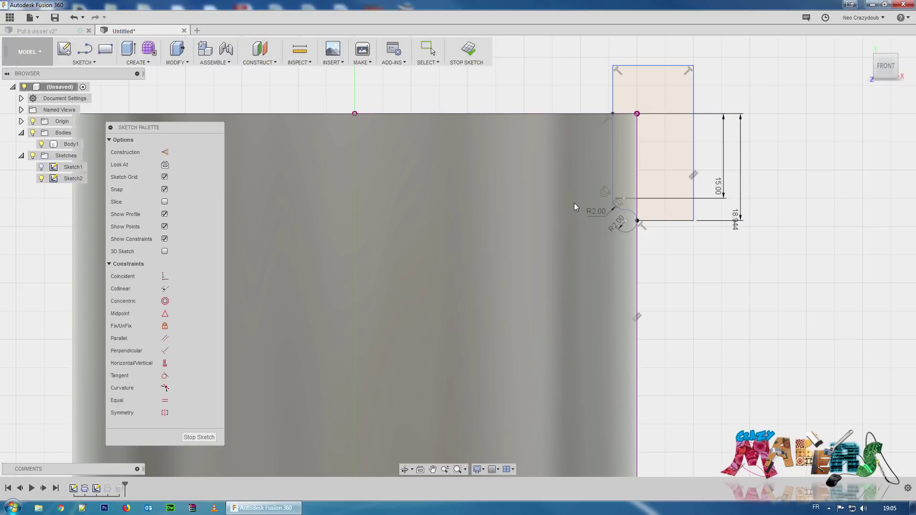
key(Escape)
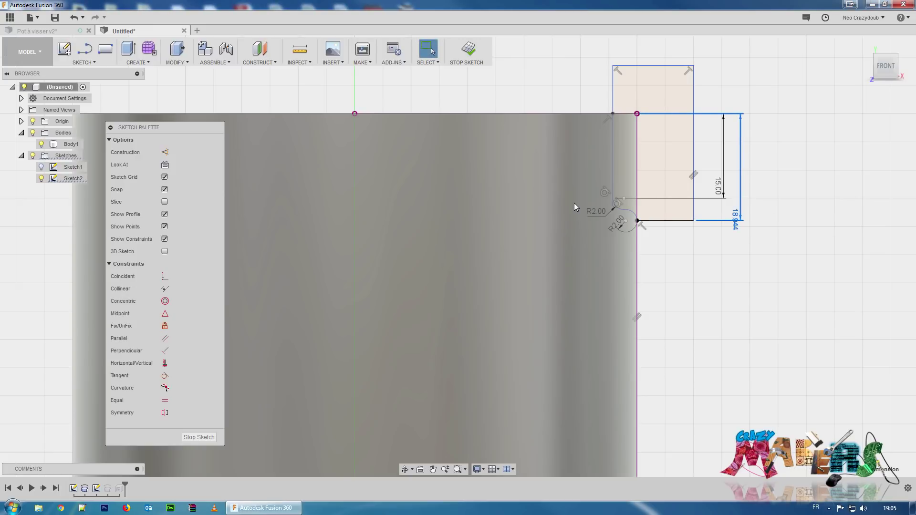
key(Delete)
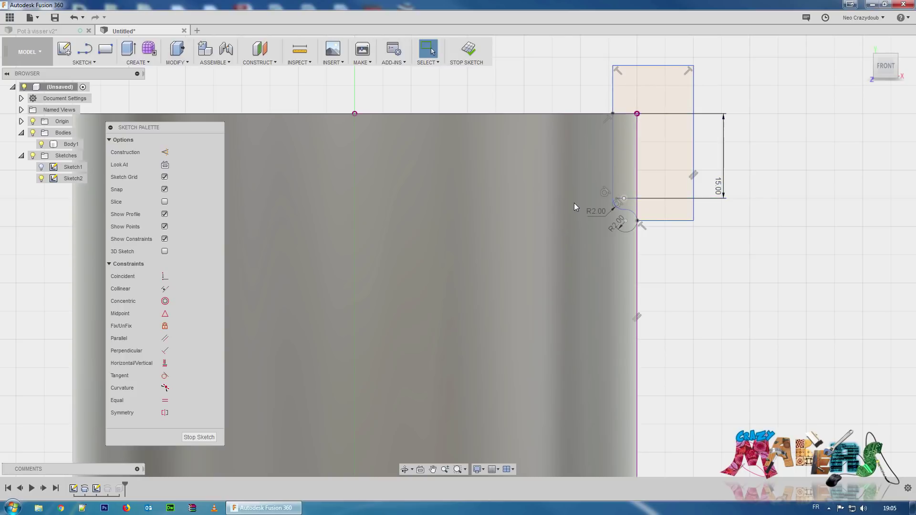
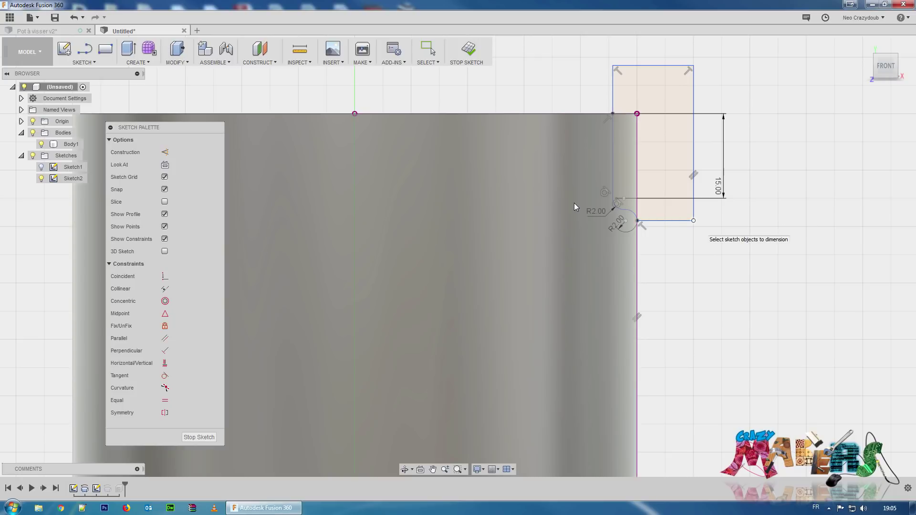
Dimension the vertical distance between the upper arc's centre and the rectangle's lower inner corner at 4 mm, and delete that dimension.
click(637, 221)
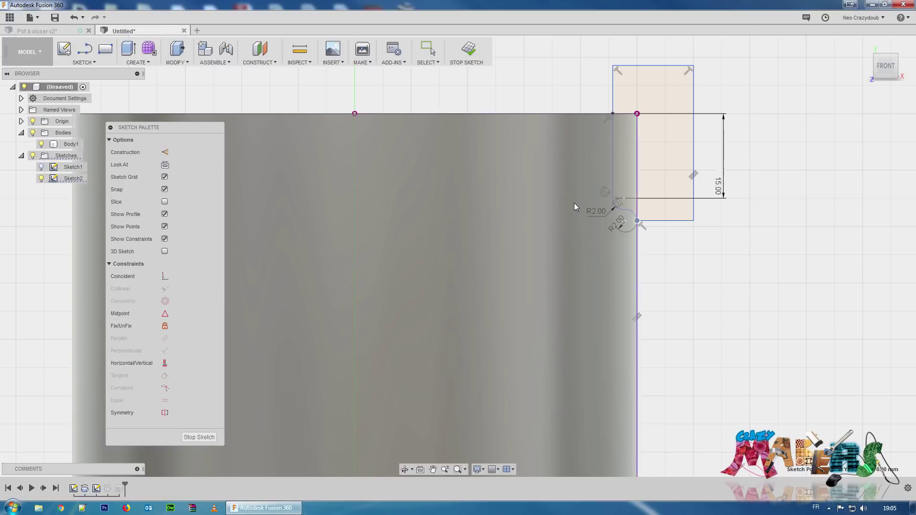
click(623, 198)
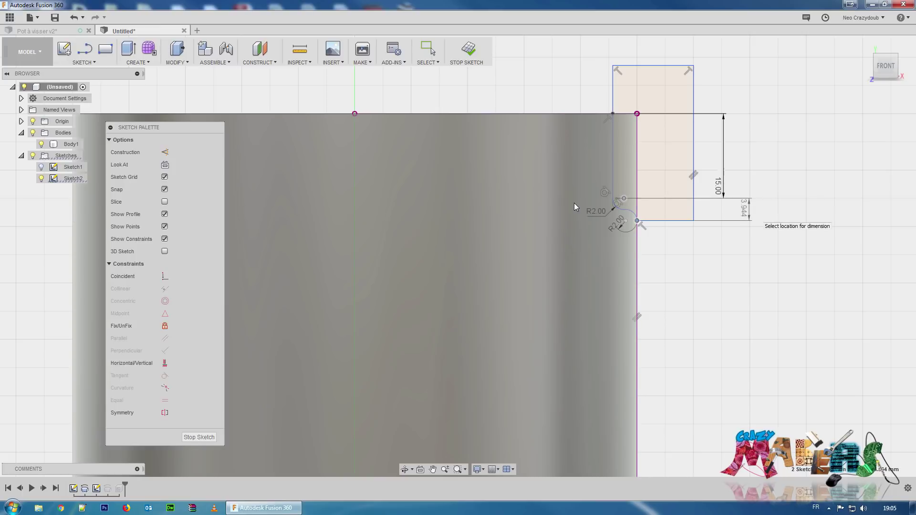
click(756, 210)
text(4)
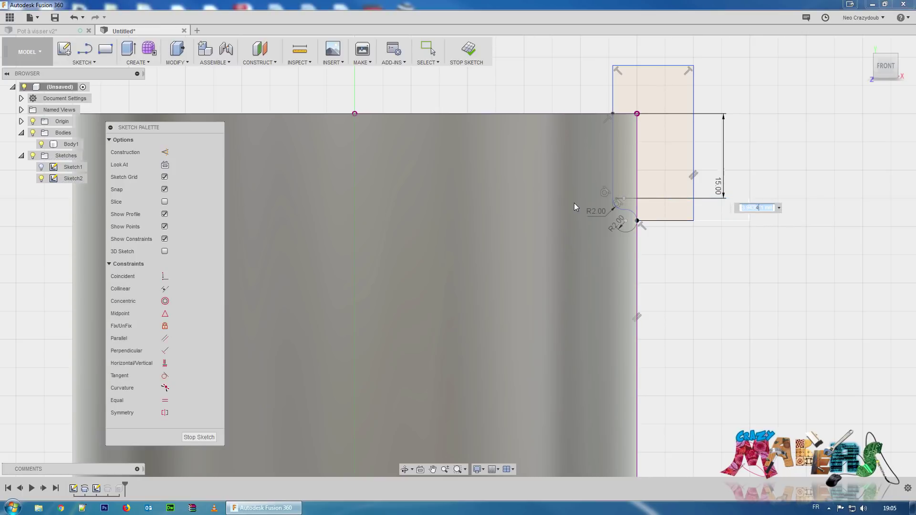
key(Return)
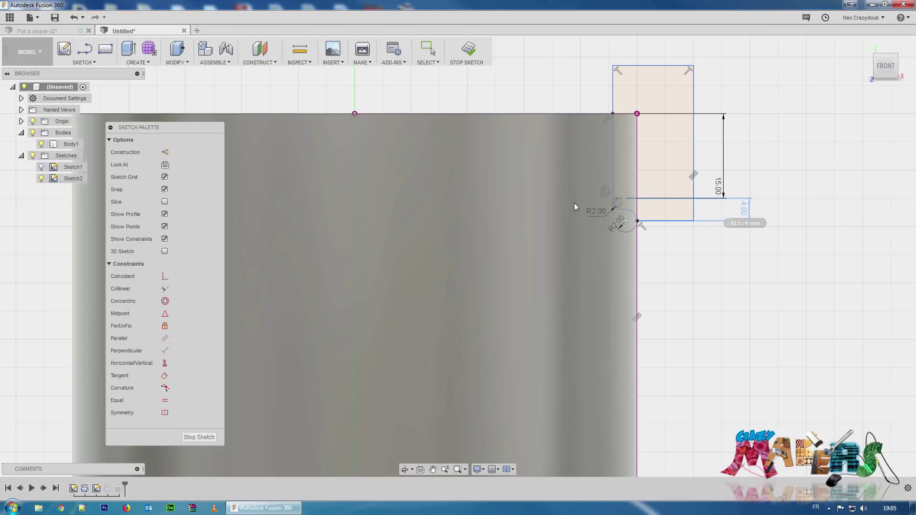
key(Delete)
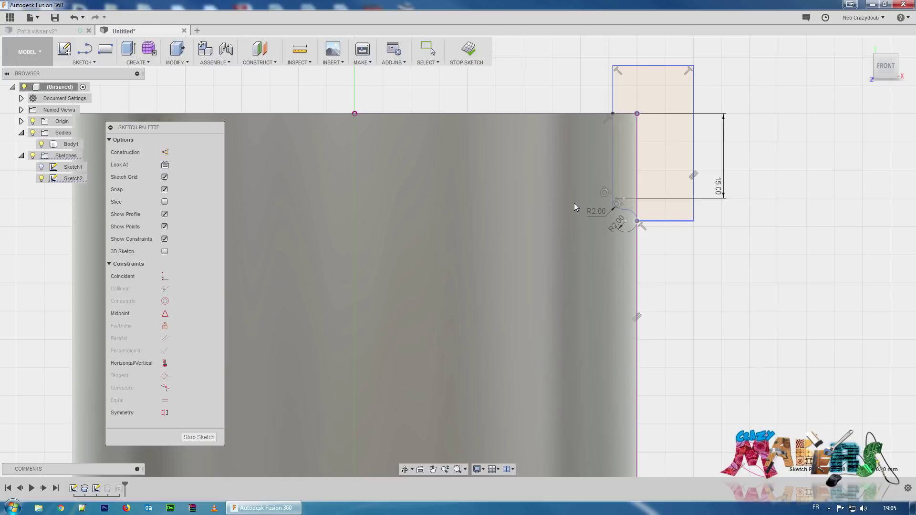
Dimension the vertical distance from the body's top corner to the rectangle's lower edge with the expression d6-4.
click(677, 221)
click(751, 223)
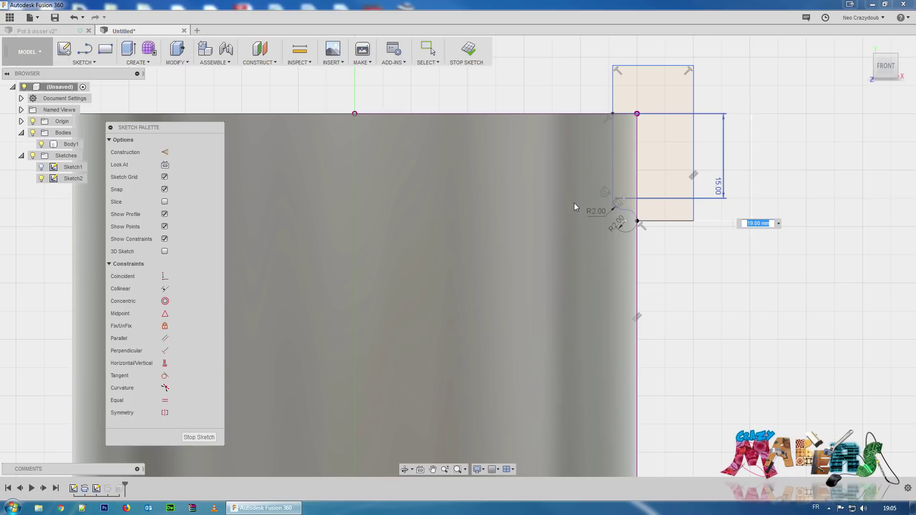
text(d6-4)
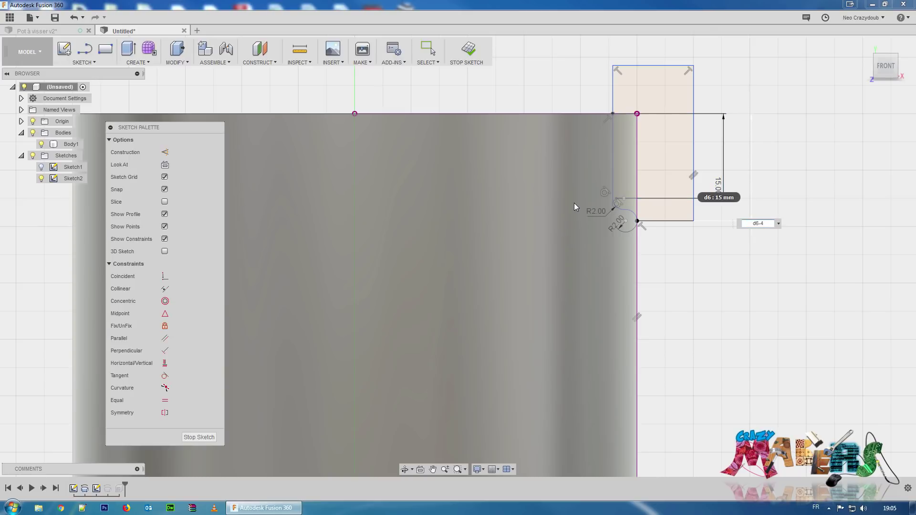
key(Return)
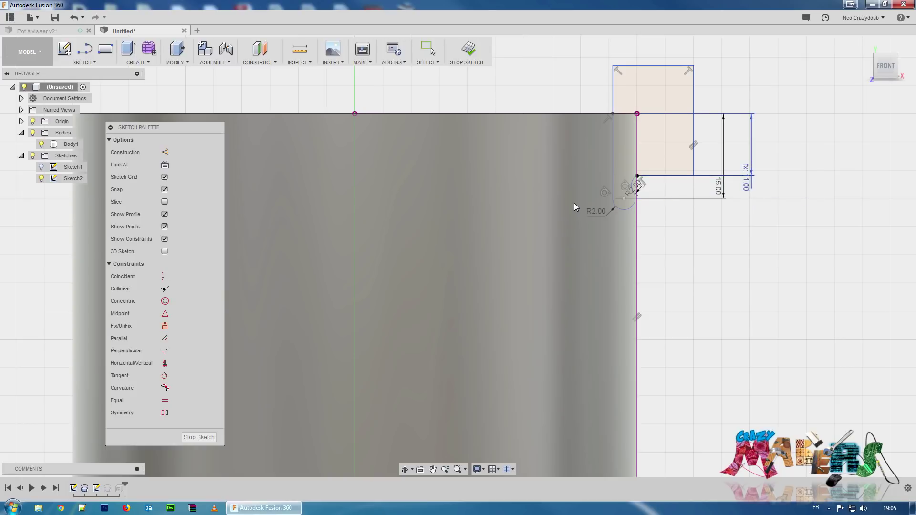
Undo the d6-4 expression and set the vertical dimension to the rectangle's lower edge to the expression d6+4.
key(ctrl+z)
text(d6)
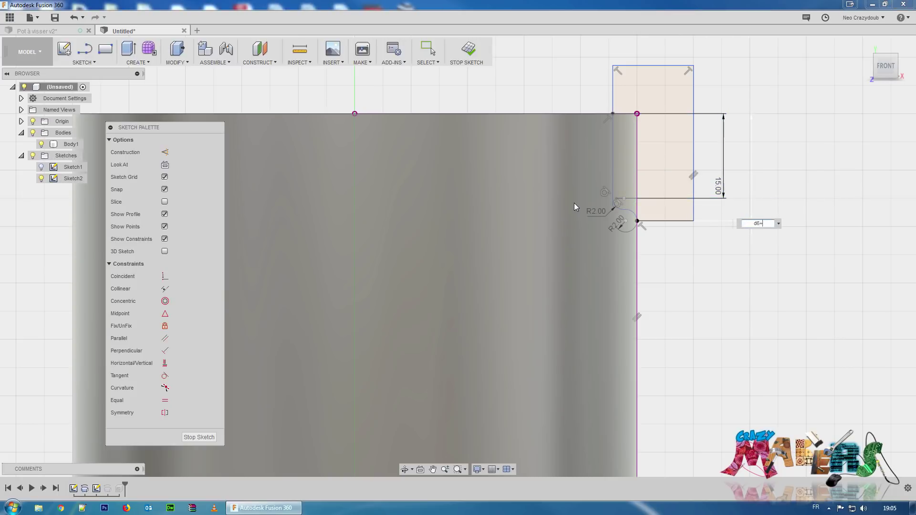
text(+4)
key(Return)
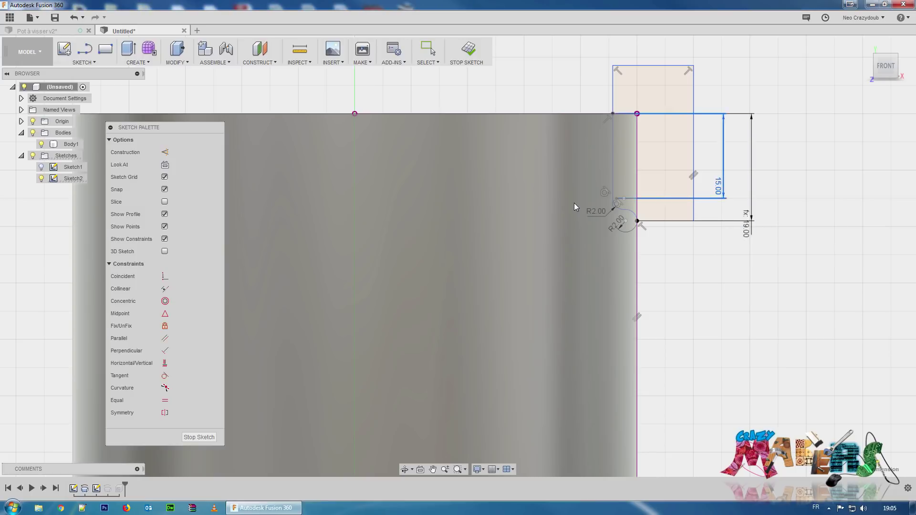
Set the neck's height dimension from the body's top edge to 18 mm and finish the sketch.
text(18)
key(Return)
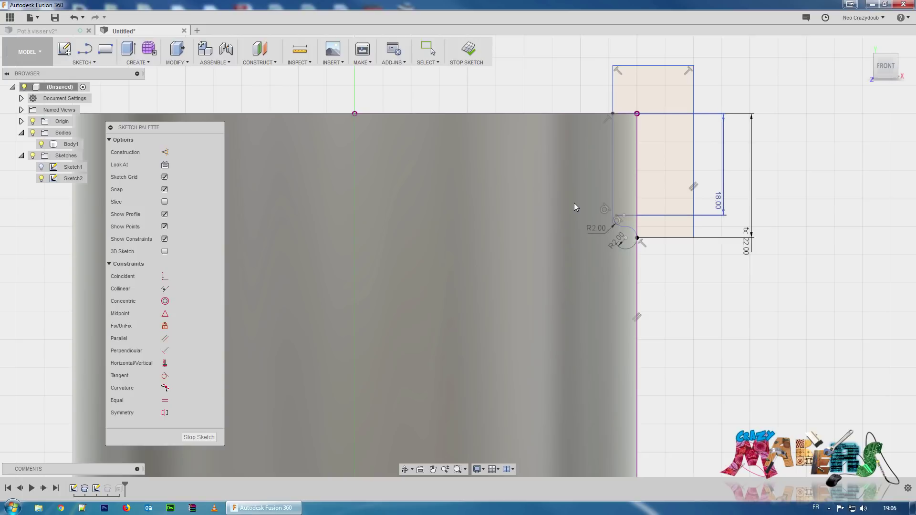
double_click(718, 200)
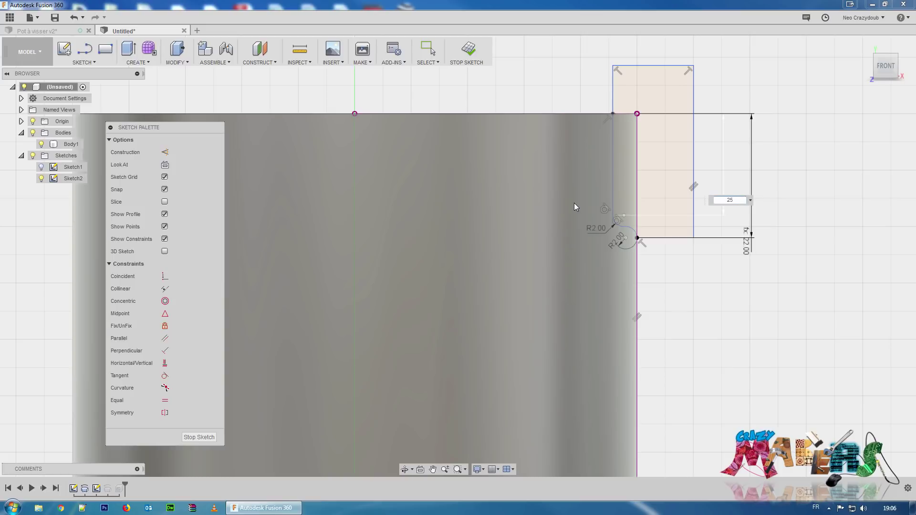
text(18)
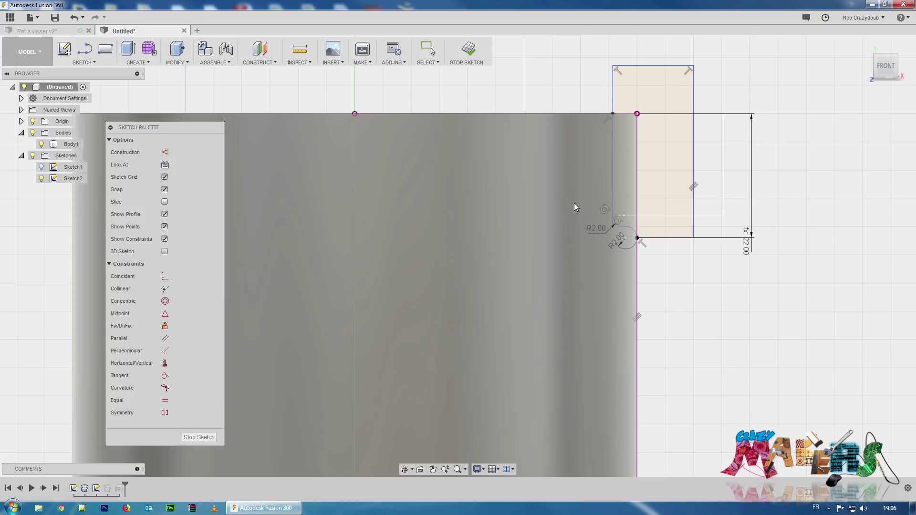
key(Return)
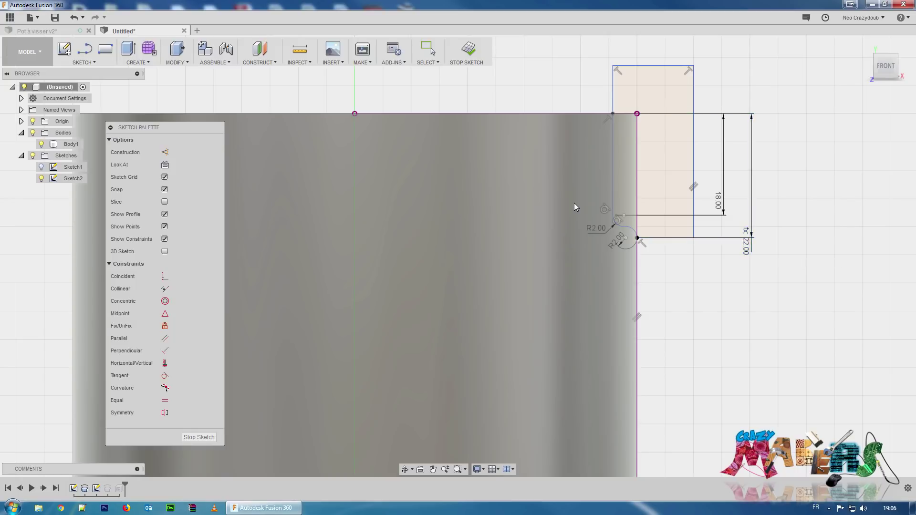
key(Return)
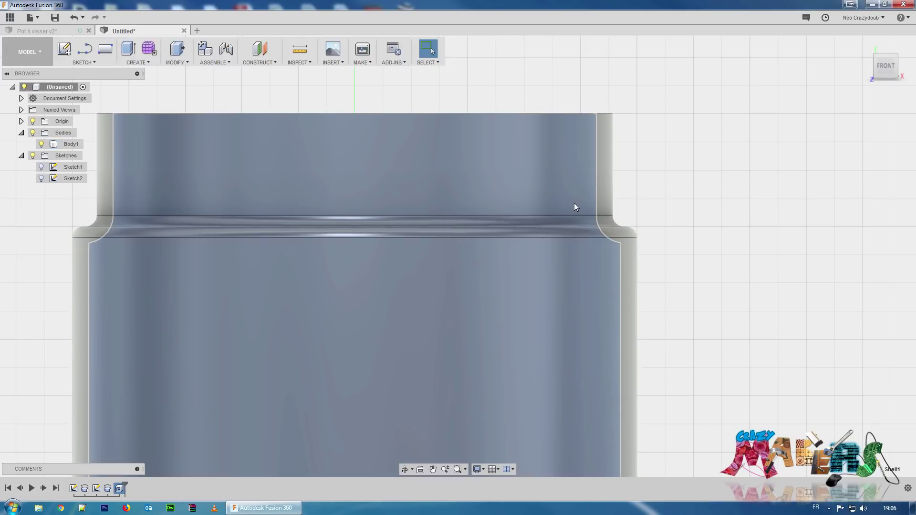
Try to create a thread on the neck's outer cylindrical face.
shift+middle_drag(575, 207, 574, 207)
scroll(575, 207, down, 5)
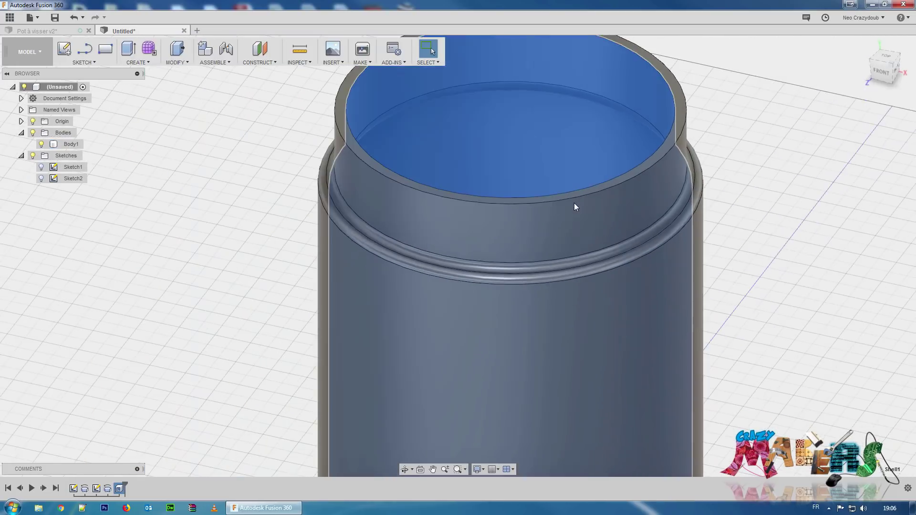
shift+middle_drag(575, 207, 575, 207)
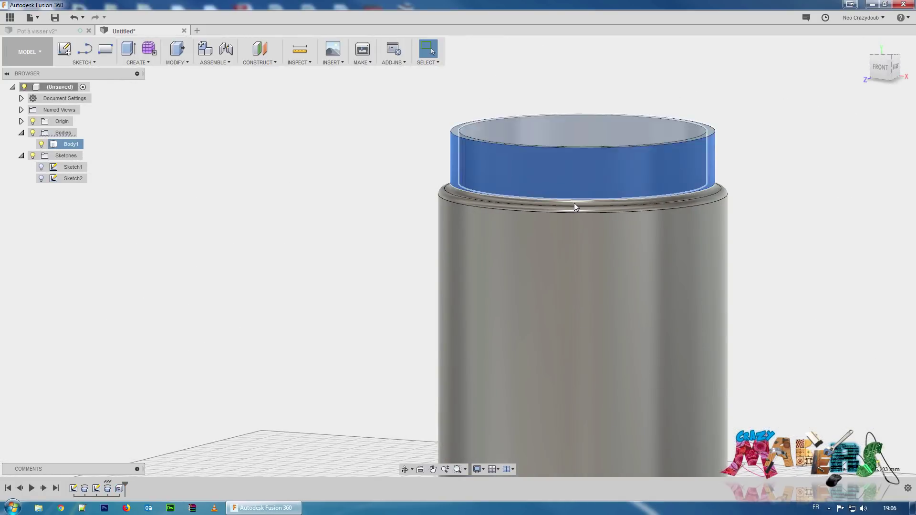
click(575, 207)
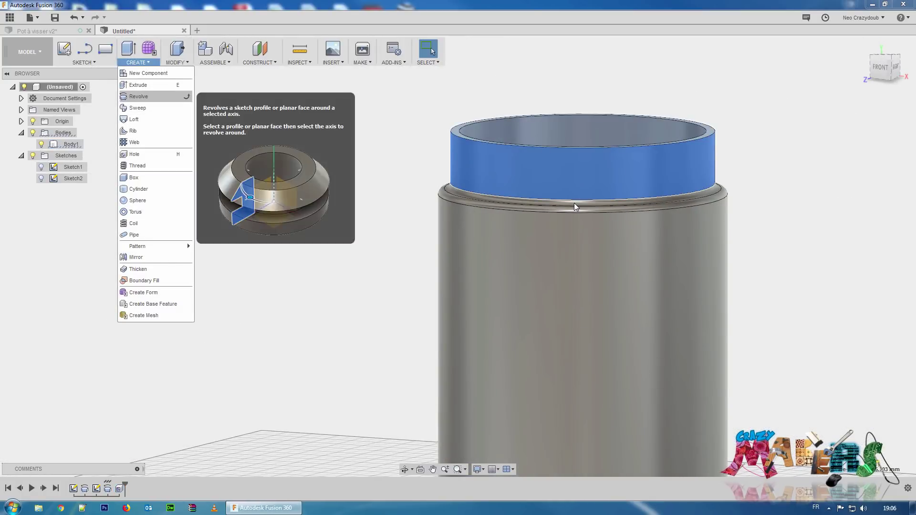
click(152, 166)
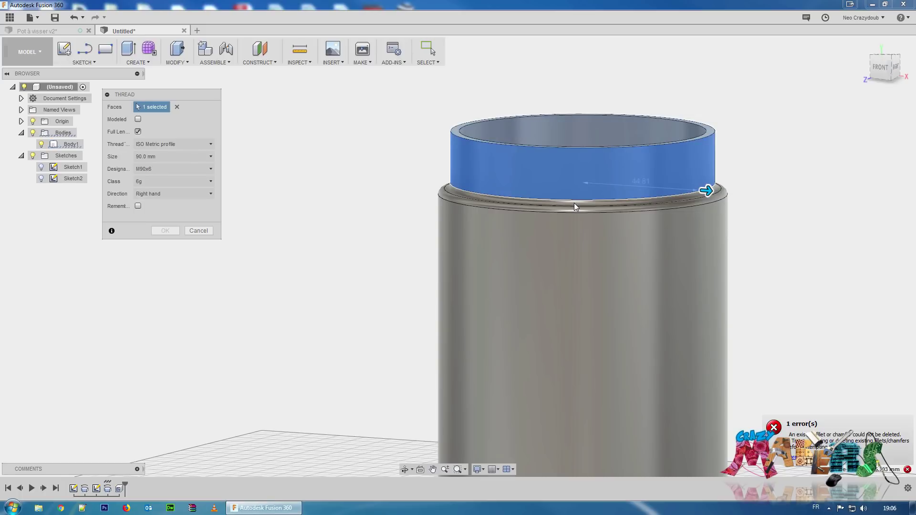
key(Escape)
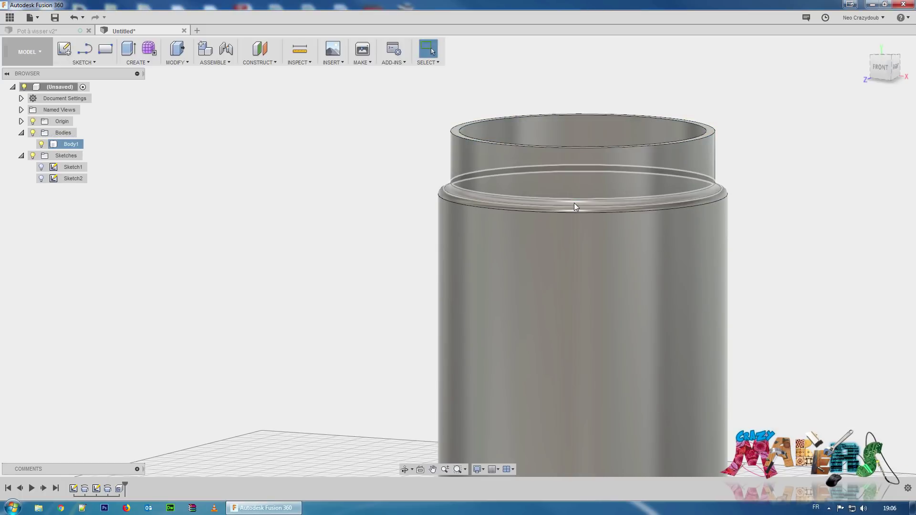
Open the neck profile sketch for editing and remove its two 2 mm radius arcs.
click(575, 206)
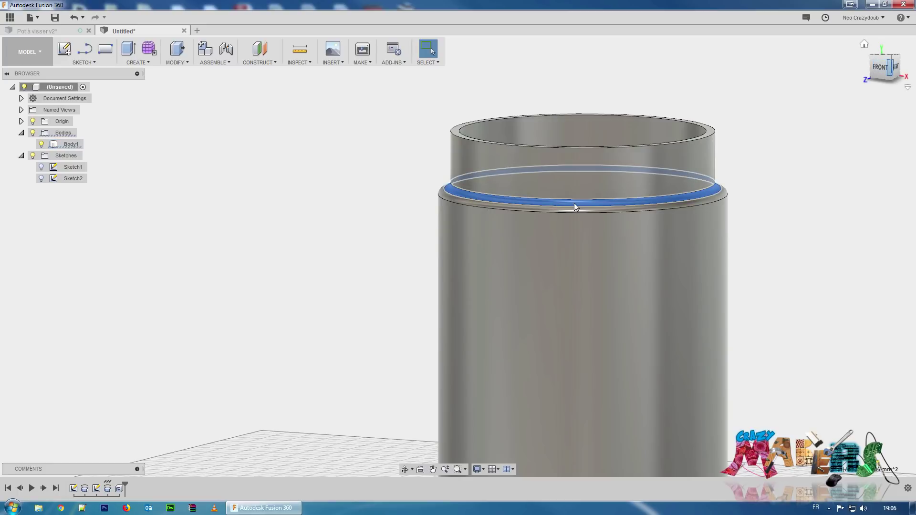
right_click(95, 488)
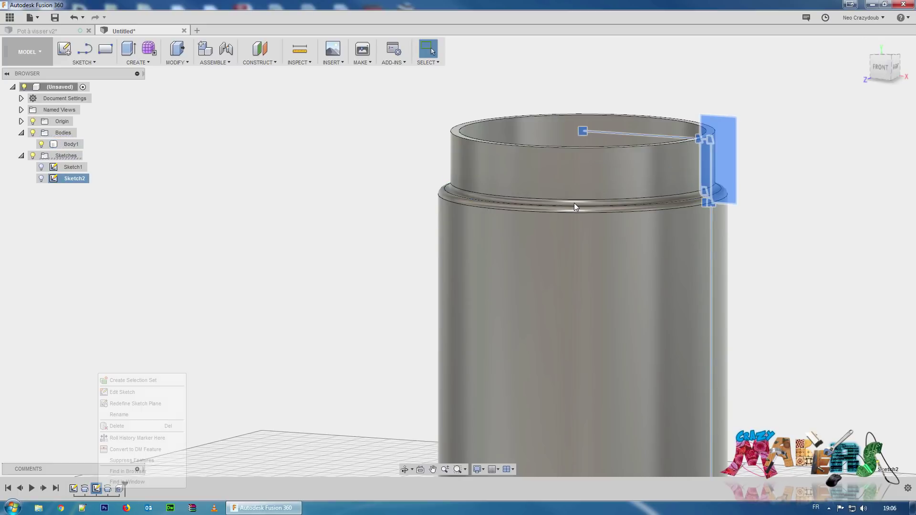
key(Return)
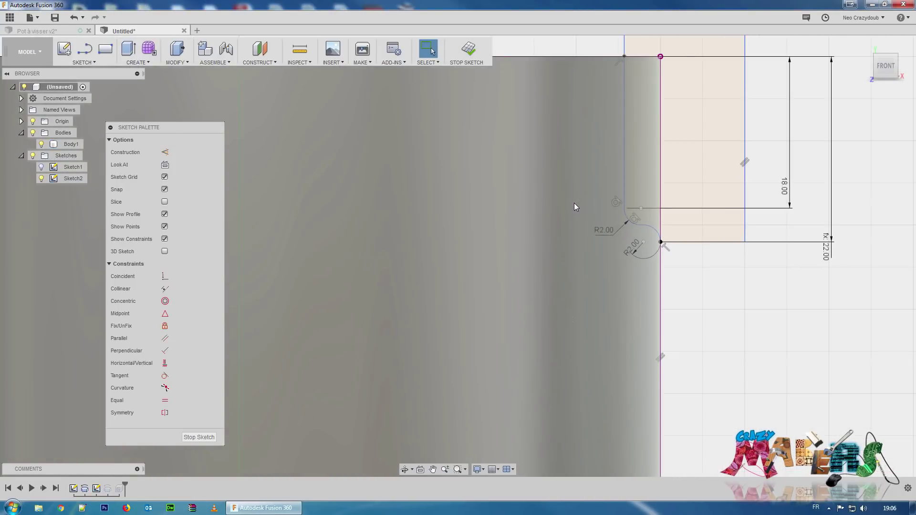
key(ctrl+z)
key(ctrl+z)
click(574, 207)
key(Escape)
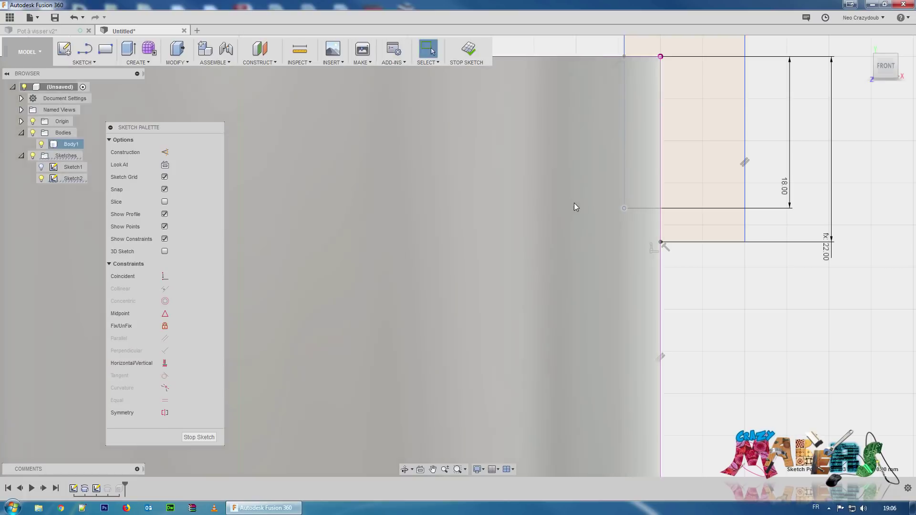
Delete the expression-driven dimension and move the rectangle's lower edge up to the level of the 18 mm dimension.
click(575, 206)
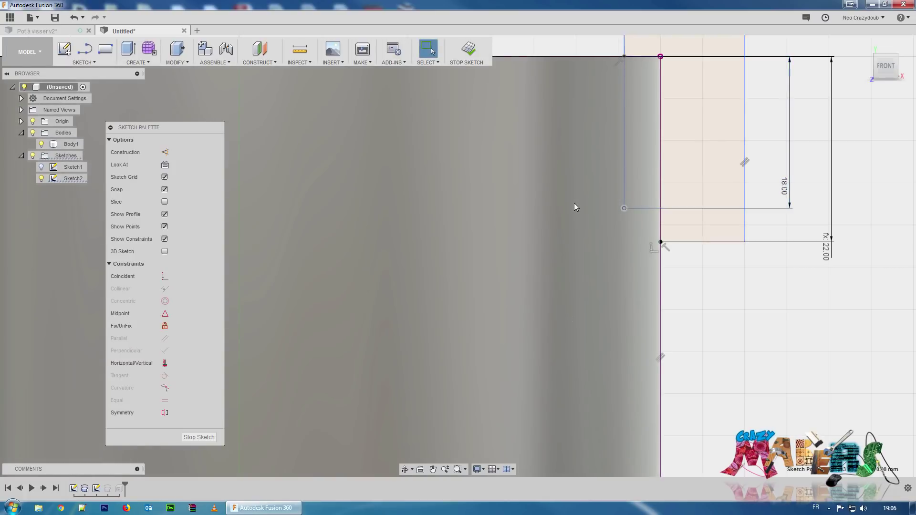
key(Delete)
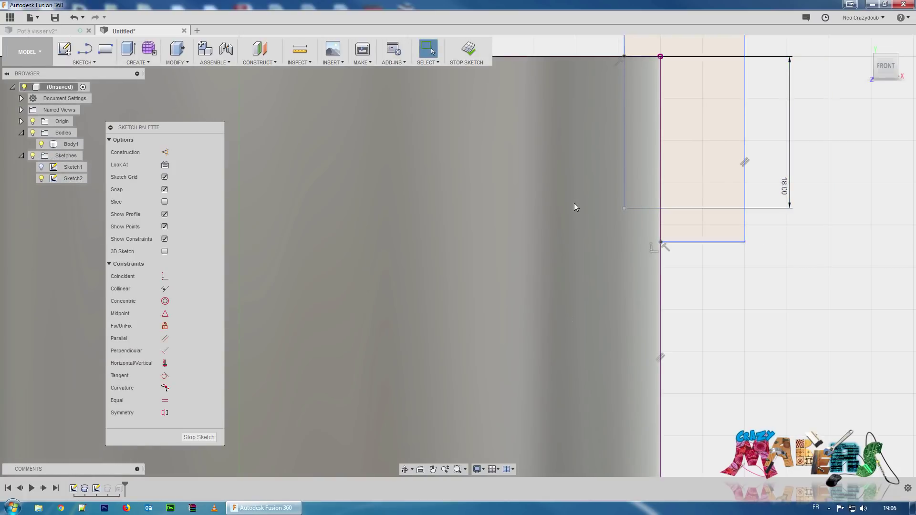
click(703, 242)
drag(703, 242, 702, 208)
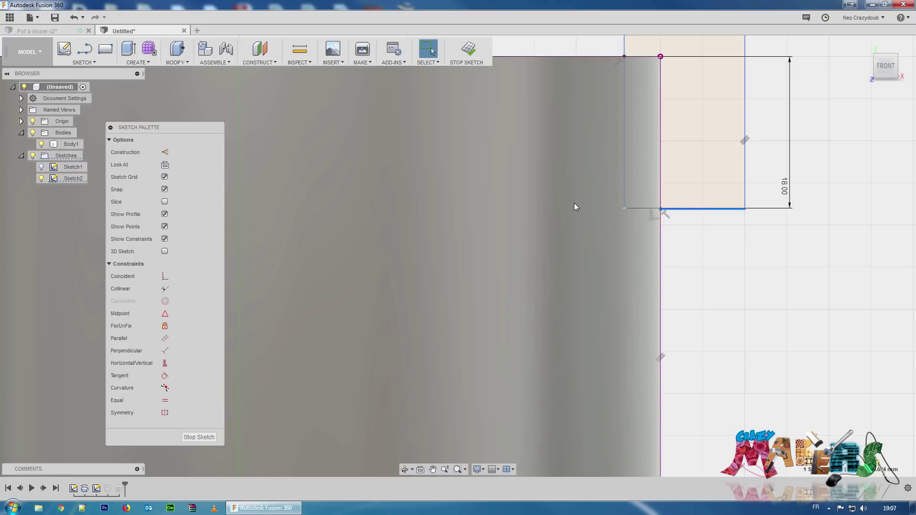
Replace the rectangle's short lower edge with a line about 14 mm long joining the lower ends of its outer and inner sides.
key(Escape)
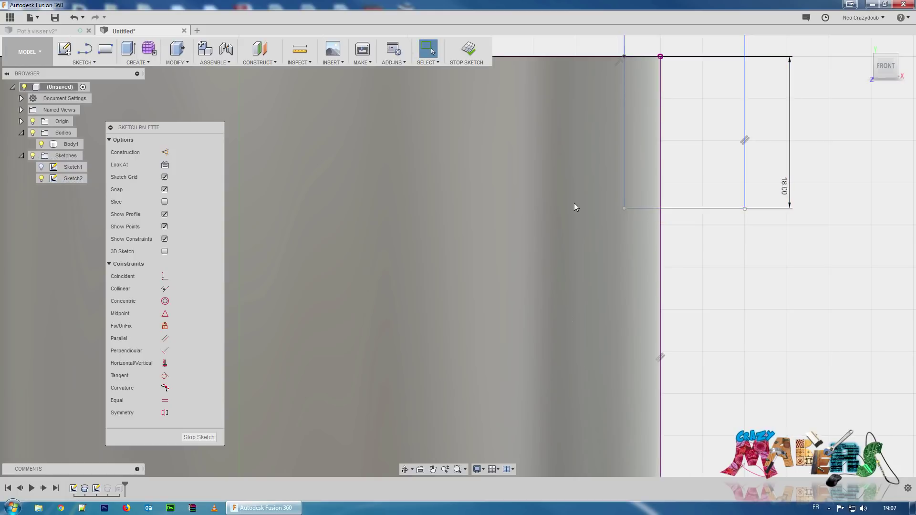
key(l)
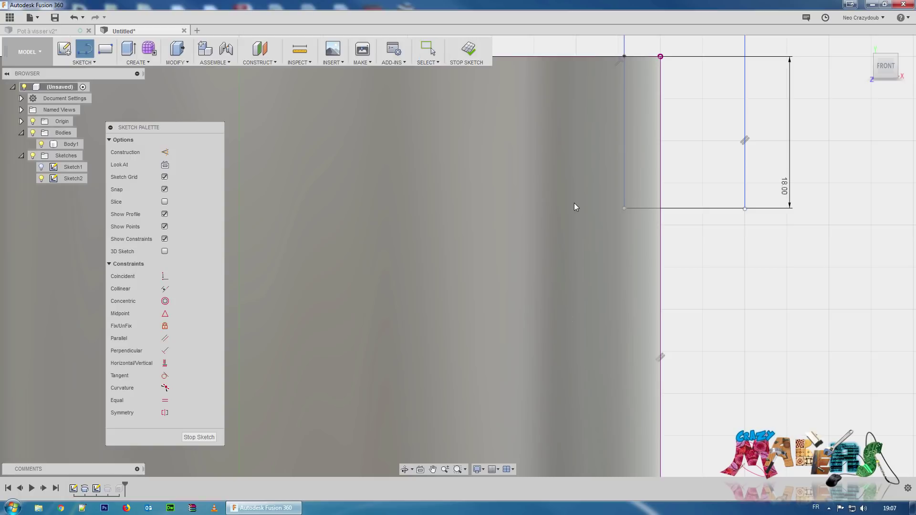
click(745, 209)
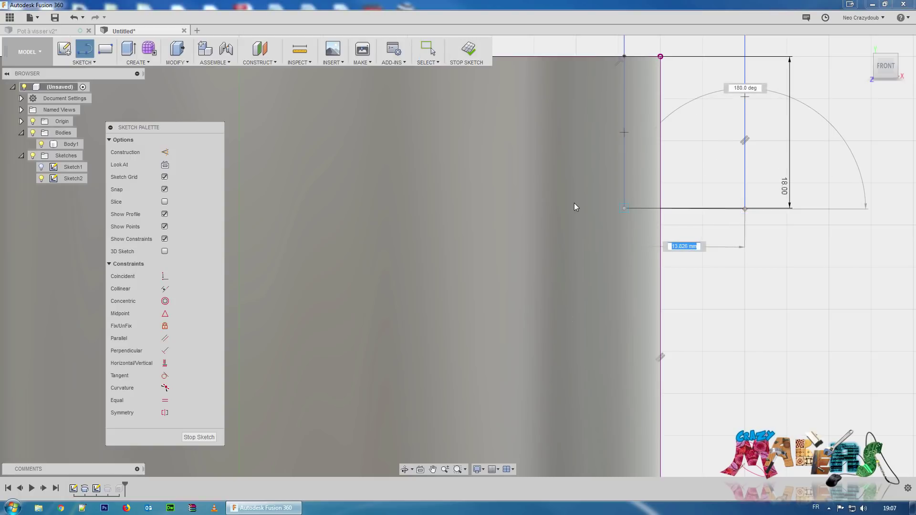
click(575, 207)
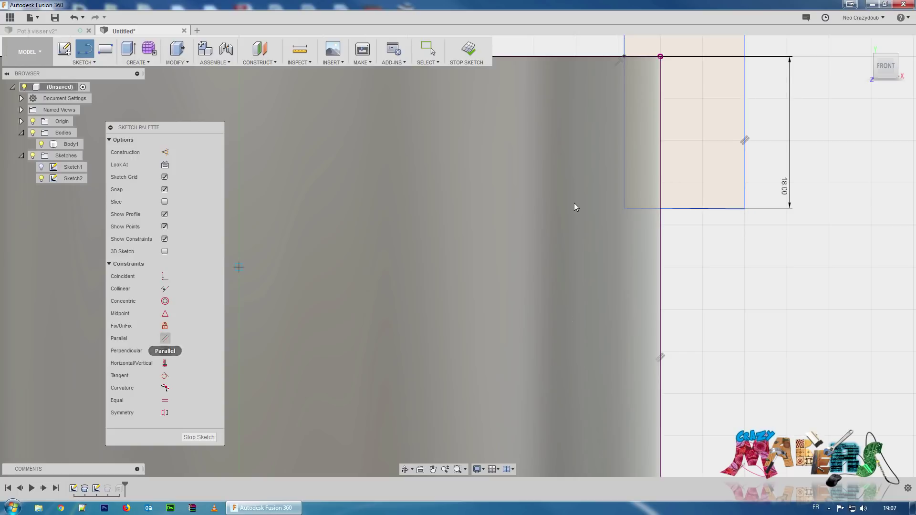
Constrain the new bottom line perpendicular to the rectangle's inner side and finish the sketch.
click(164, 350)
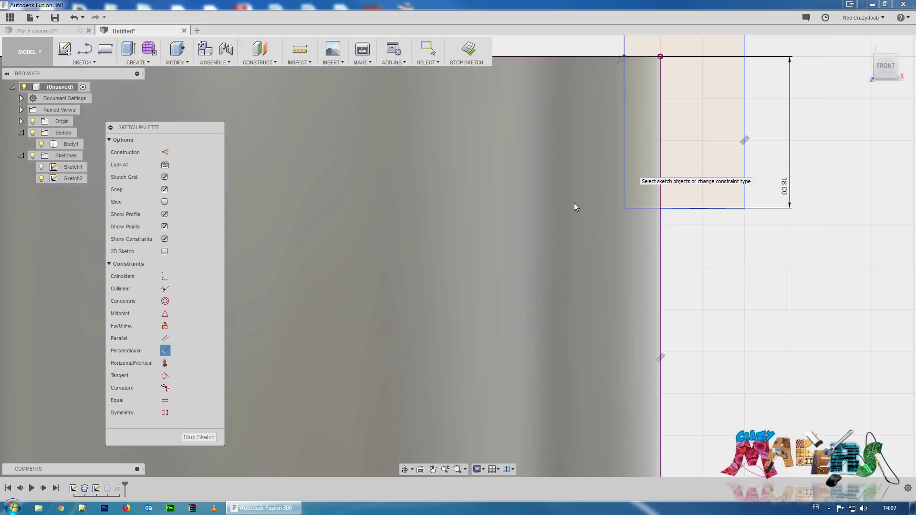
click(576, 207)
click(575, 207)
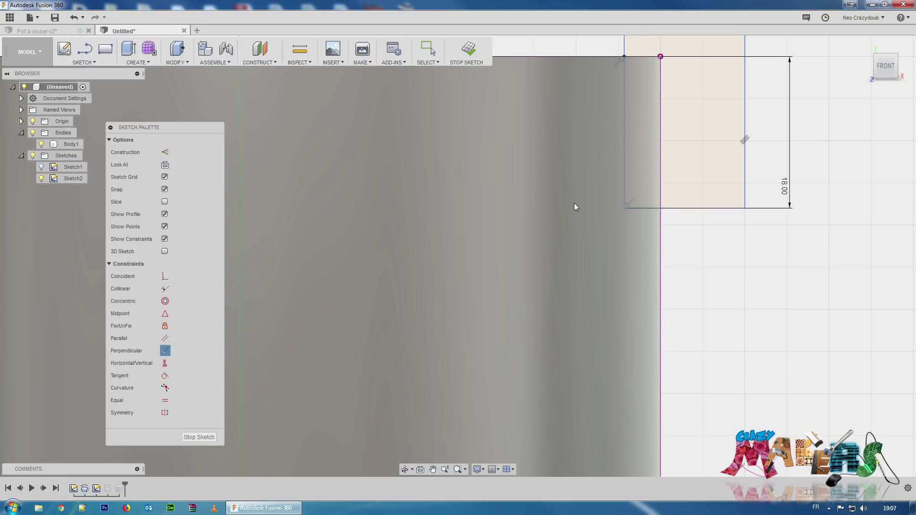
click(576, 207)
click(576, 207)
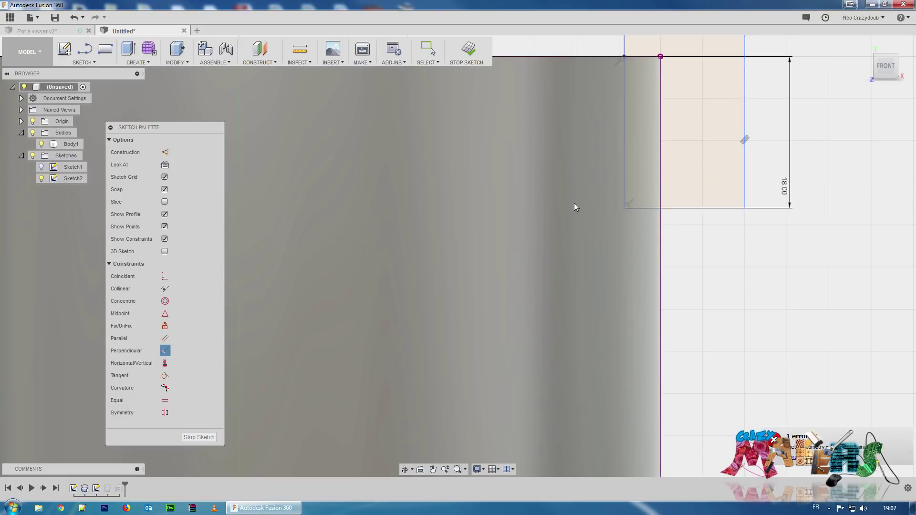
middle_drag(575, 207, 555, 316)
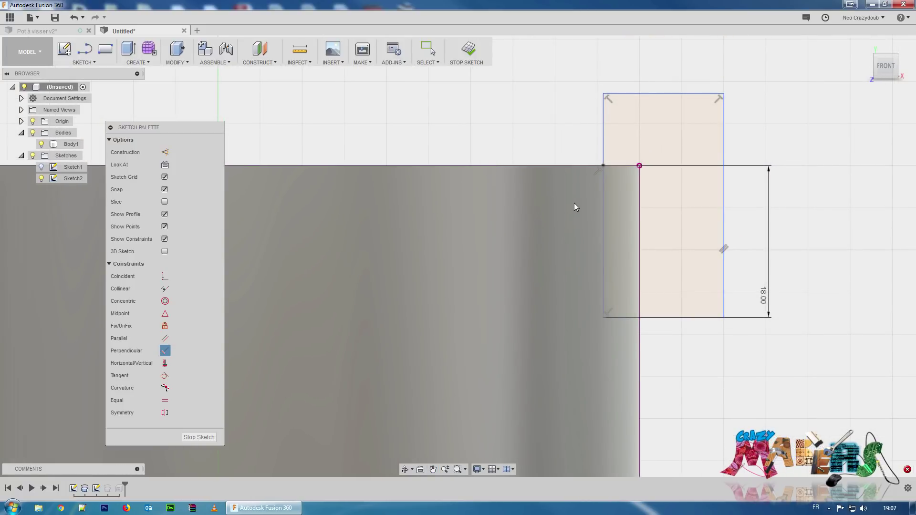
click(199, 437)
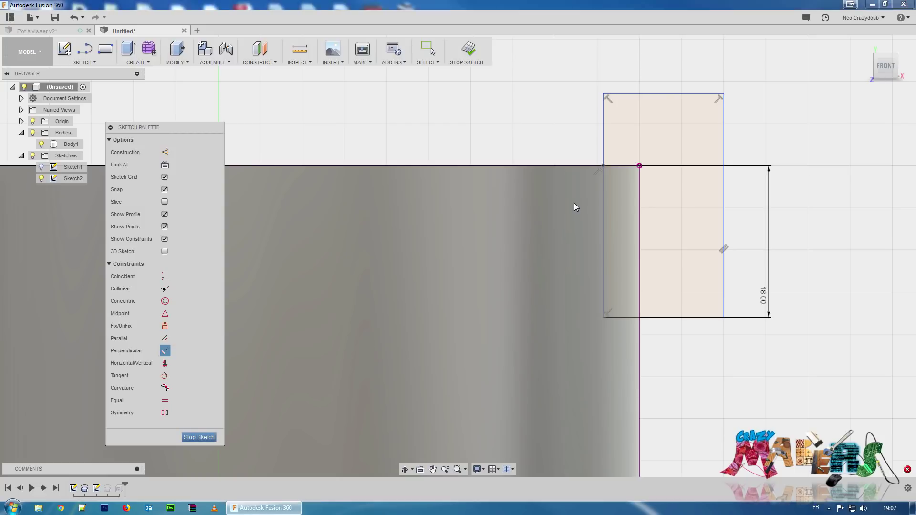
Start a modeled ISO Metric thread along the full length of the neck's outer cylindrical face.
mouse_move(885, 67)
mouse_down()
mouse_move(885, 78)
mouse_move(883, 71)
mouse_up()
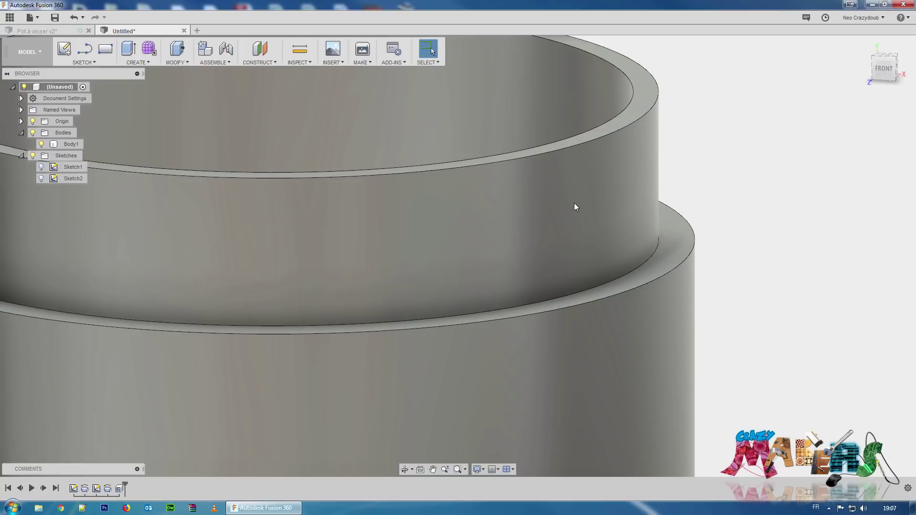
scroll(574, 207, down, 2)
scroll(575, 207, down, 3)
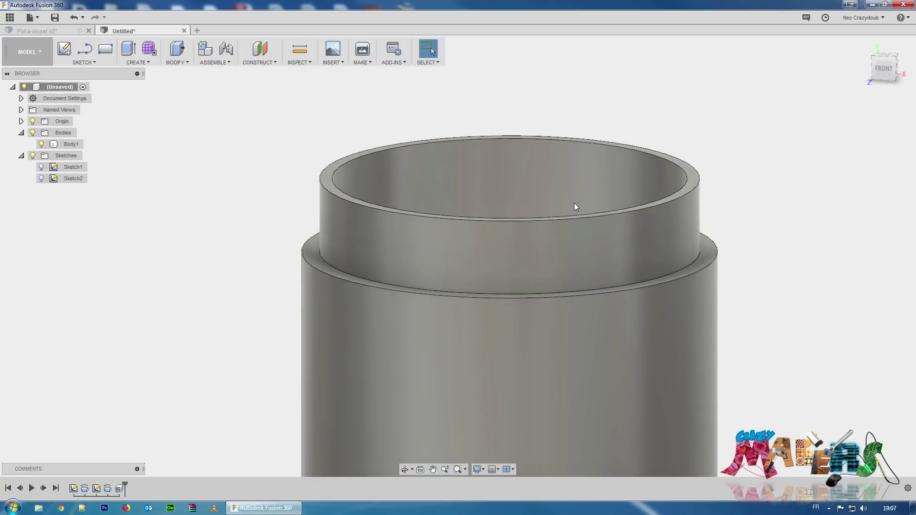
click(574, 207)
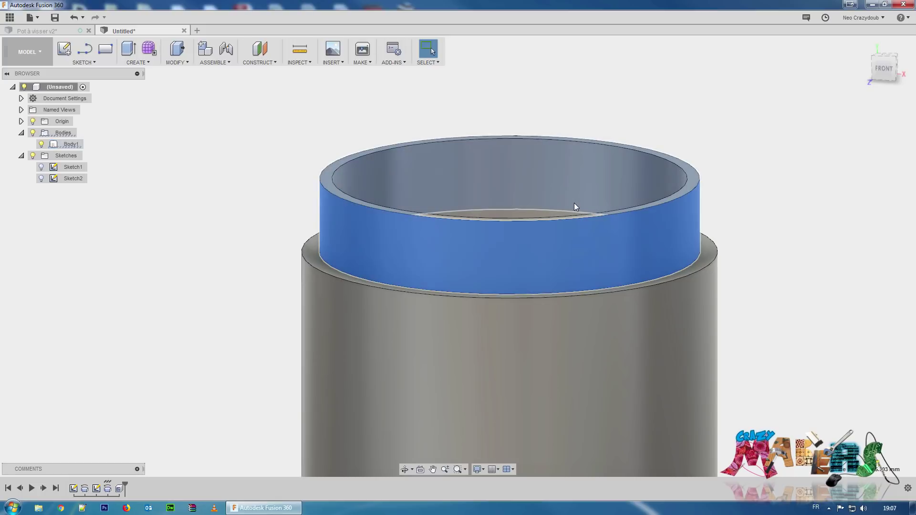
click(137, 62)
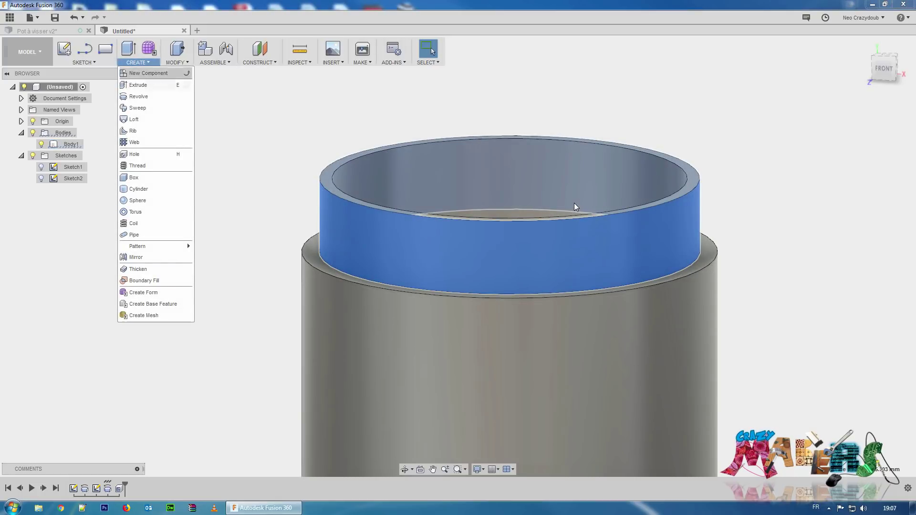
click(138, 166)
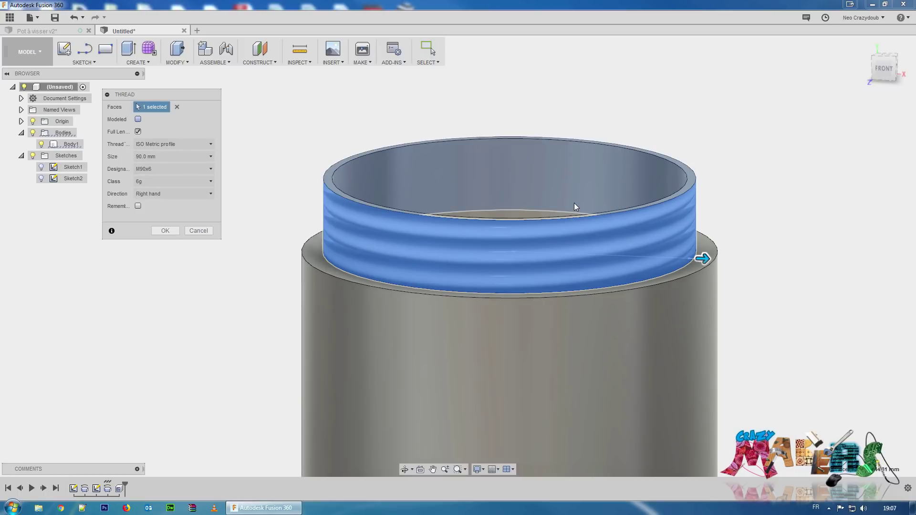
click(137, 118)
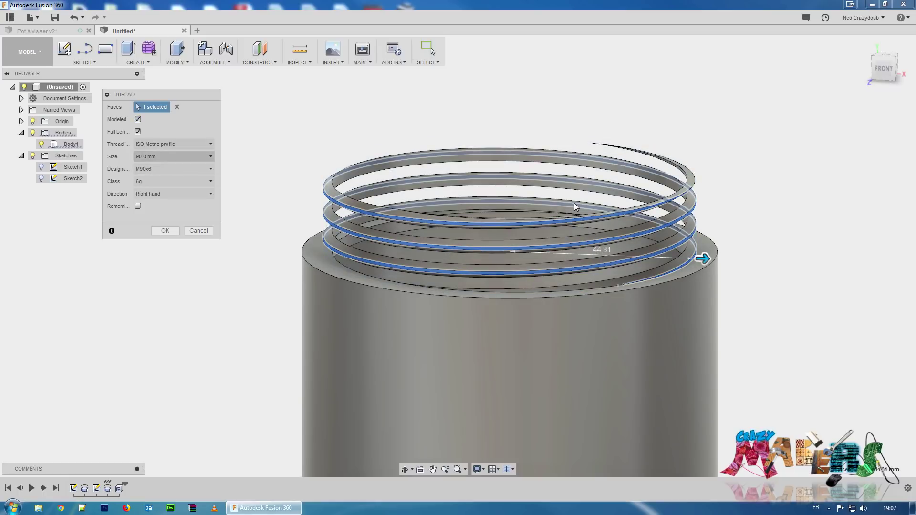
Try the 95.0 mm thread size and look through its available designations.
click(172, 169)
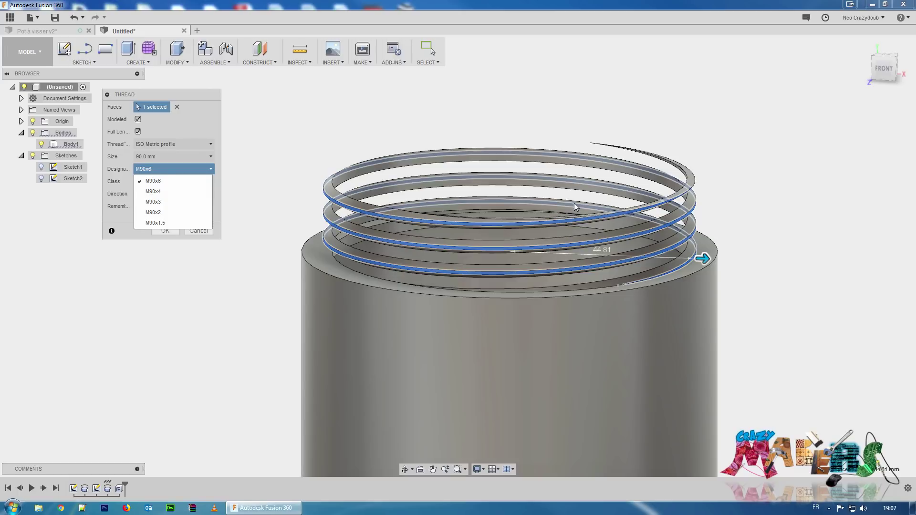
click(172, 157)
click(171, 157)
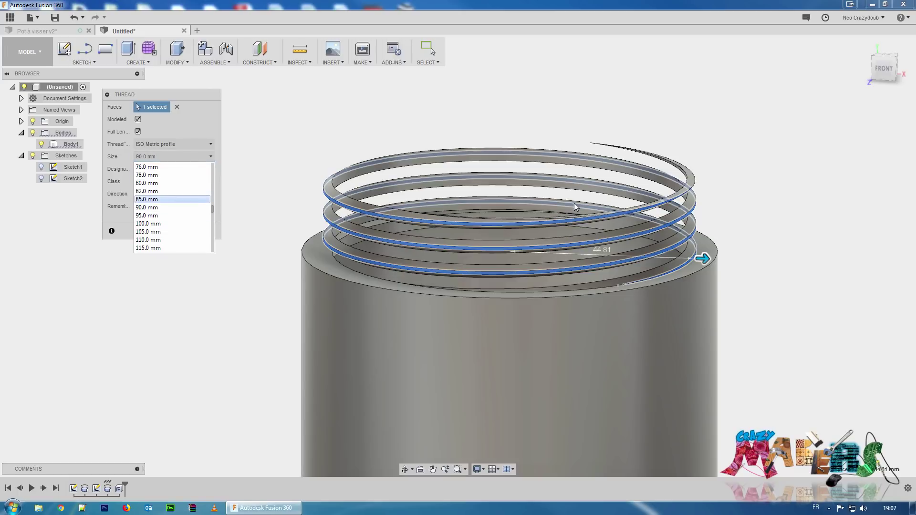
key(Down)
key(Down)
key(Return)
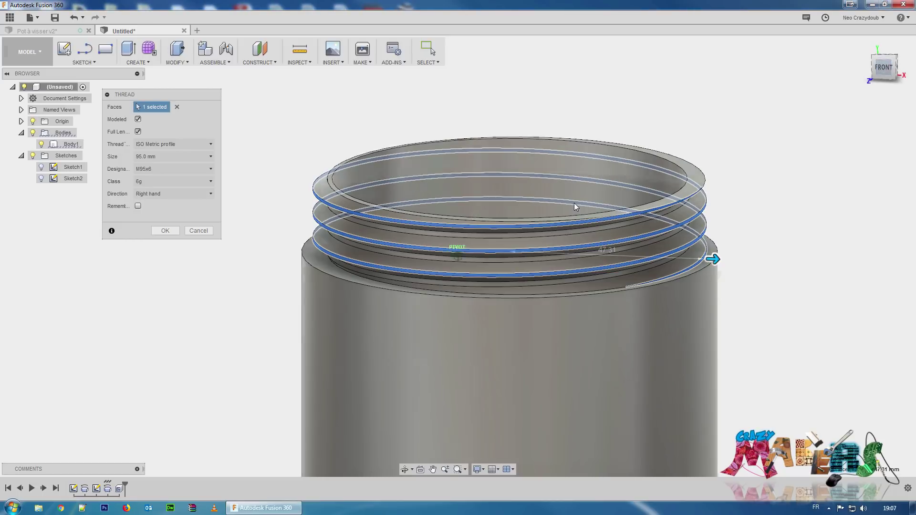
shift+middle_drag(575, 207, 575, 206)
key(Tab)
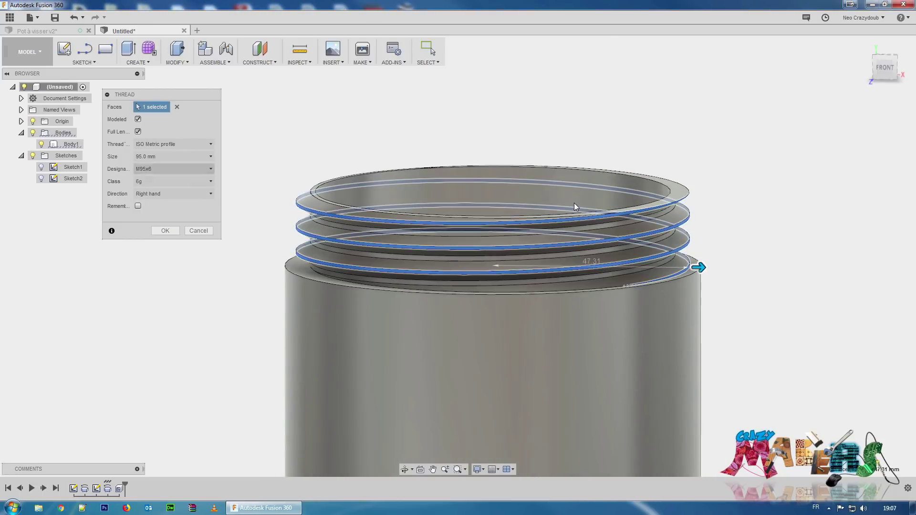
key(alt+Down)
key(Down)
key(Down)
key(Down)
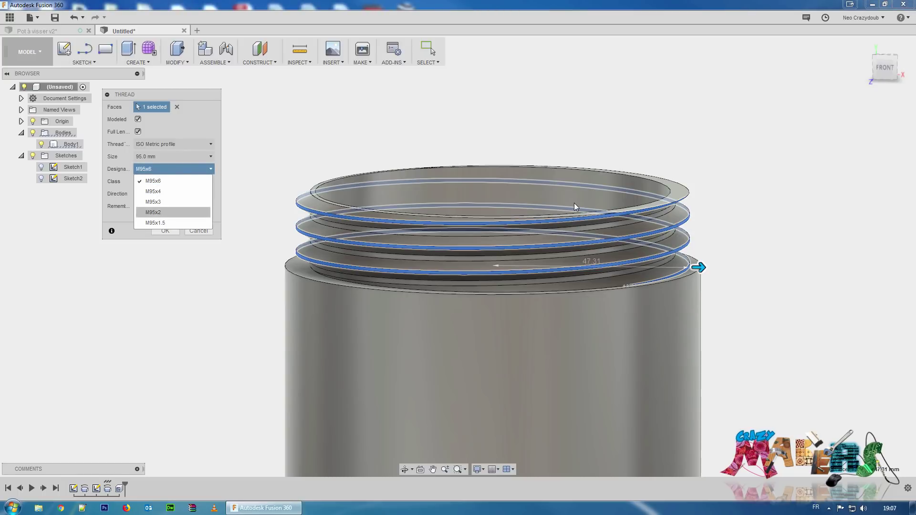
key(Up)
key(Up)
key(Up)
Set the thread size to 90.0 mm with designation M90x6 and create the thread.
key(shift+Tab)
key(alt+Down)
key(Up)
key(Return)
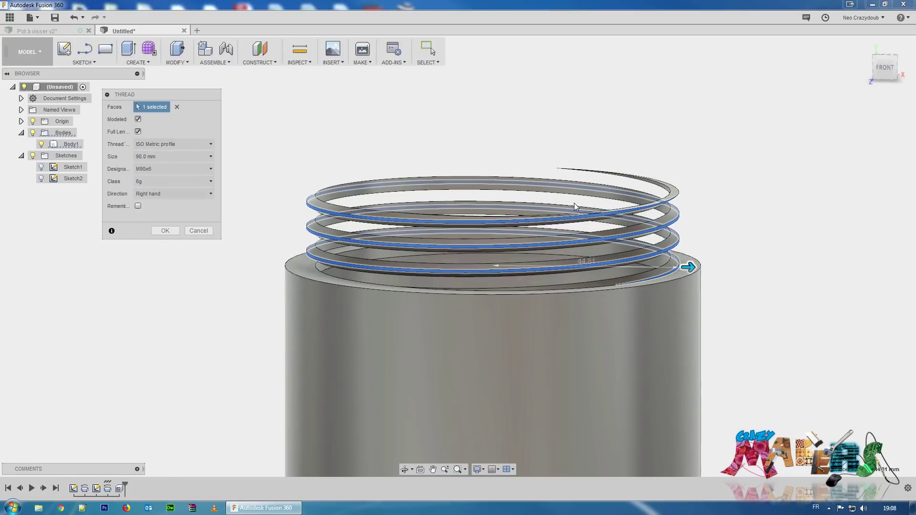
mouse_move(575, 206)
shift+middle_down()
mouse_move(578, 222)
mouse_move(575, 206)
shift+middle_up()
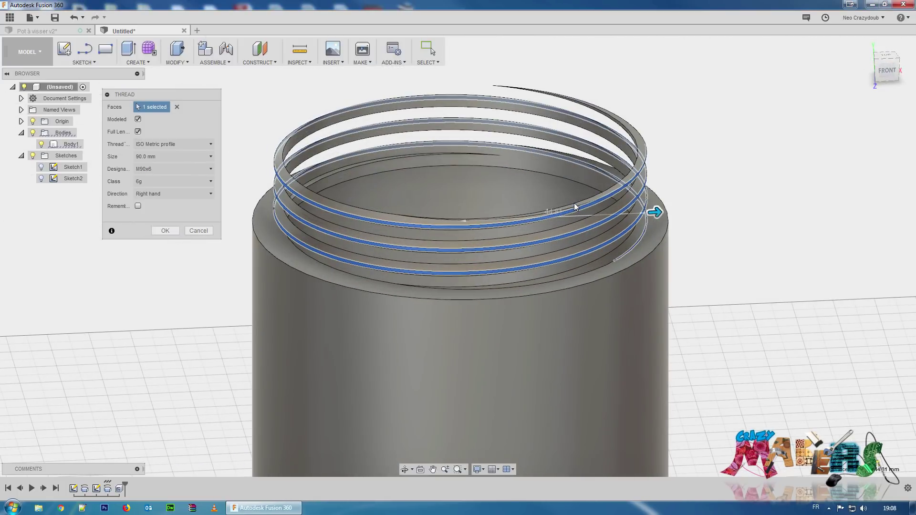
key(Return)
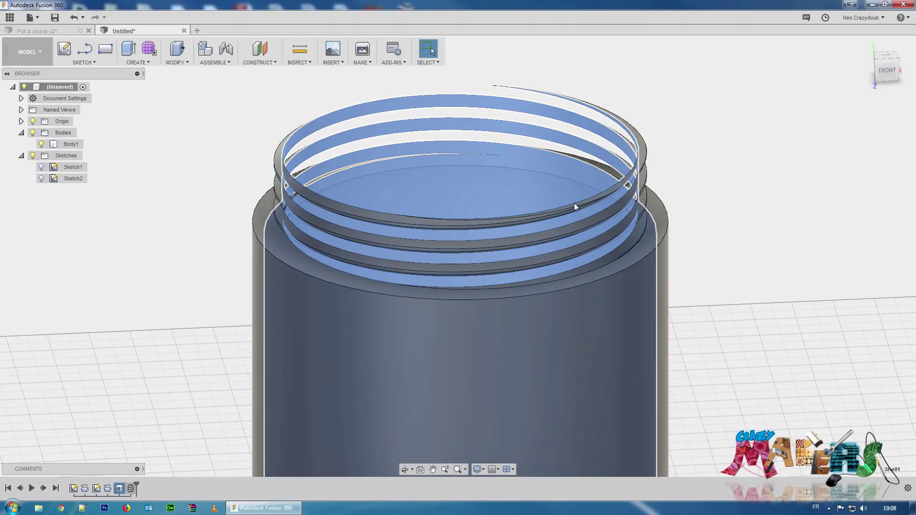
Edit the shell feature and set its inside thickness to 4.5 mm.
right_click(119, 487)
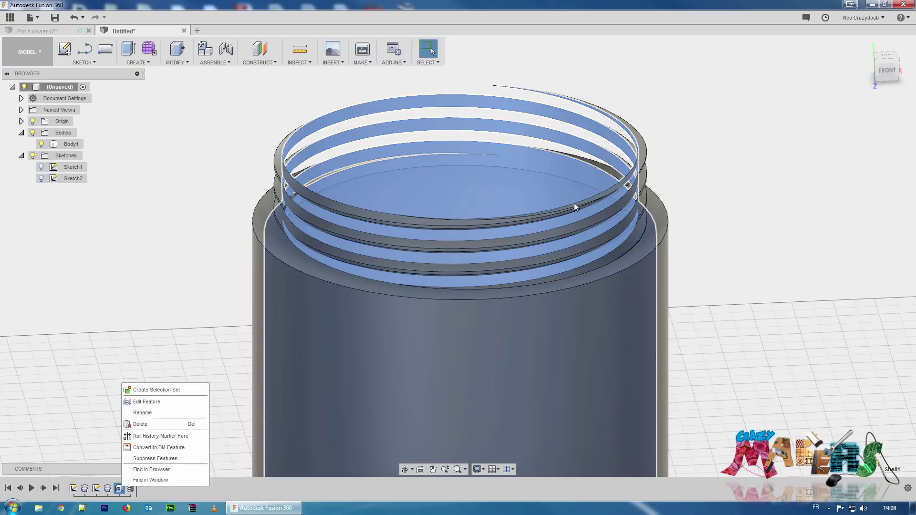
key(Up)
key(Down)
key(Down)
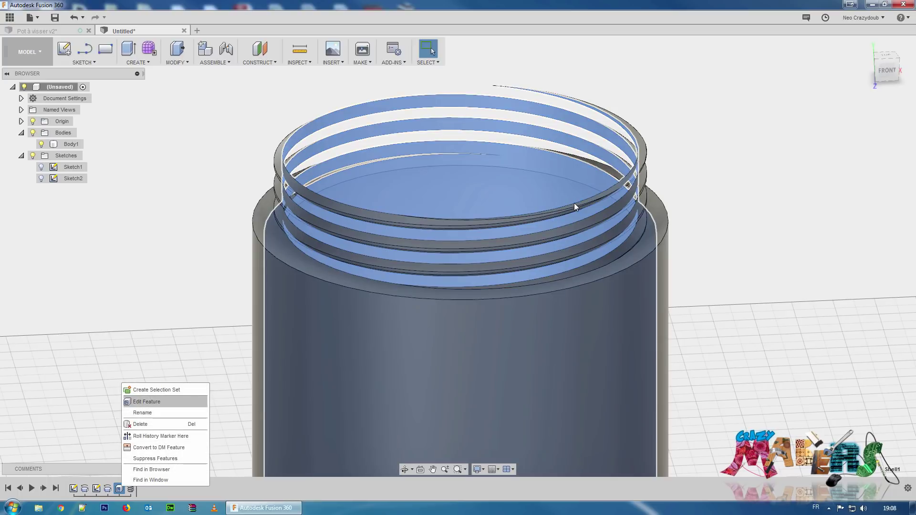
key(Return)
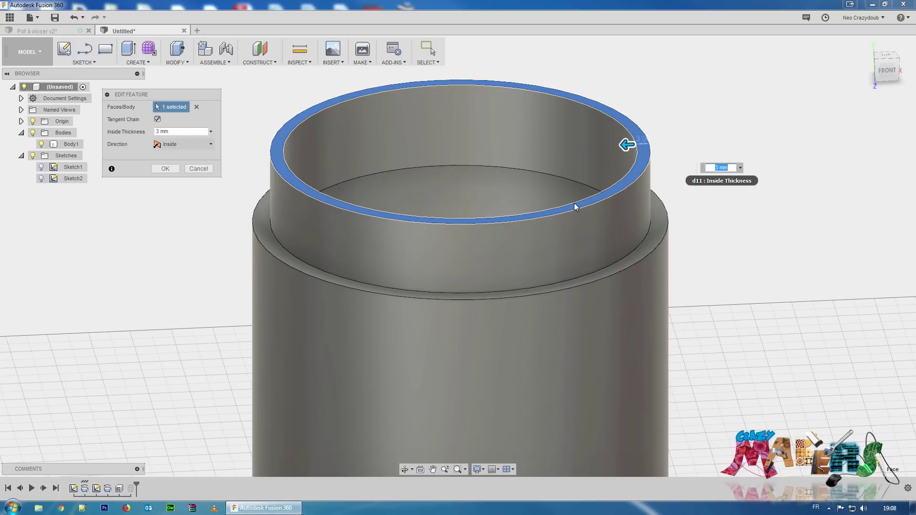
text(4.5)
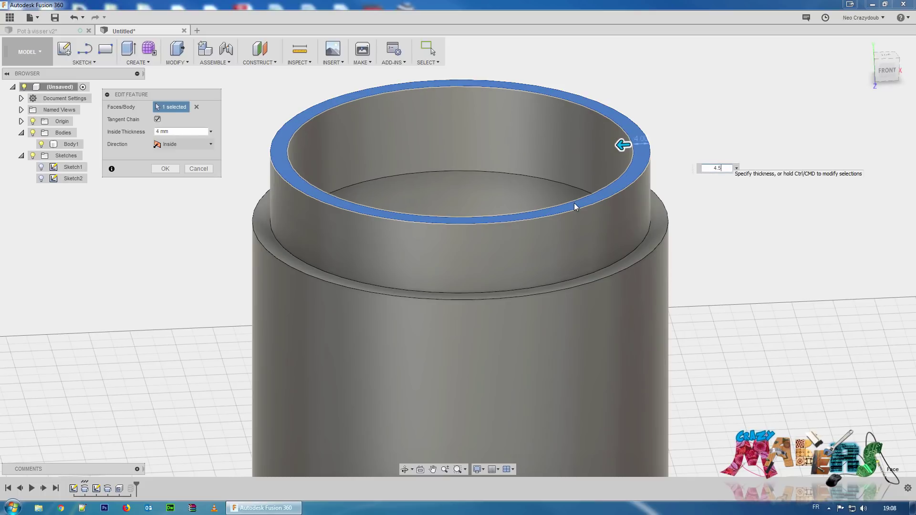
key(Return)
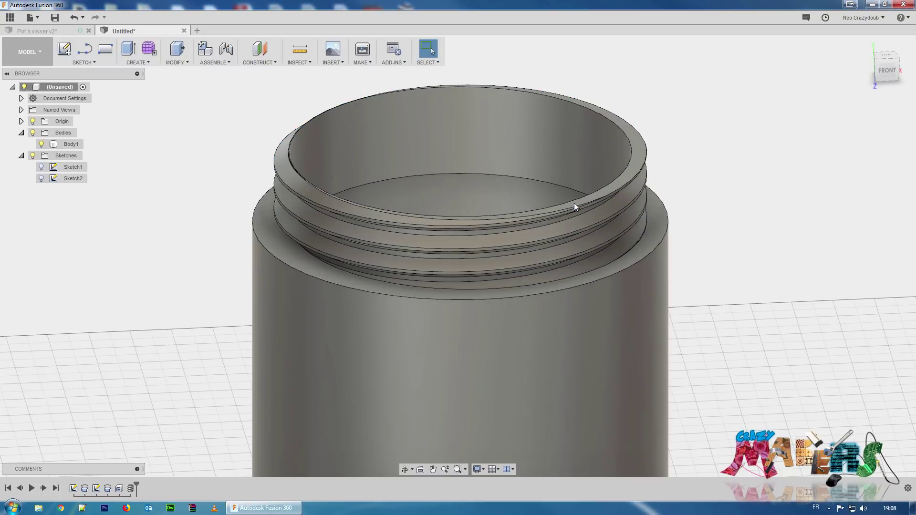
Edit the shell feature again and revise its inside thickness.
shift+middle_drag(575, 206, 575, 206)
key(Escape)
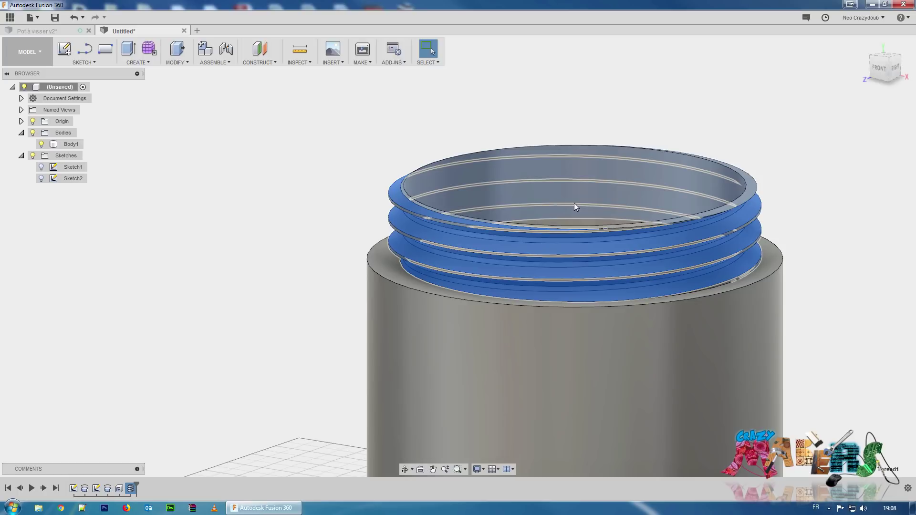
right_click(121, 488)
click(153, 415)
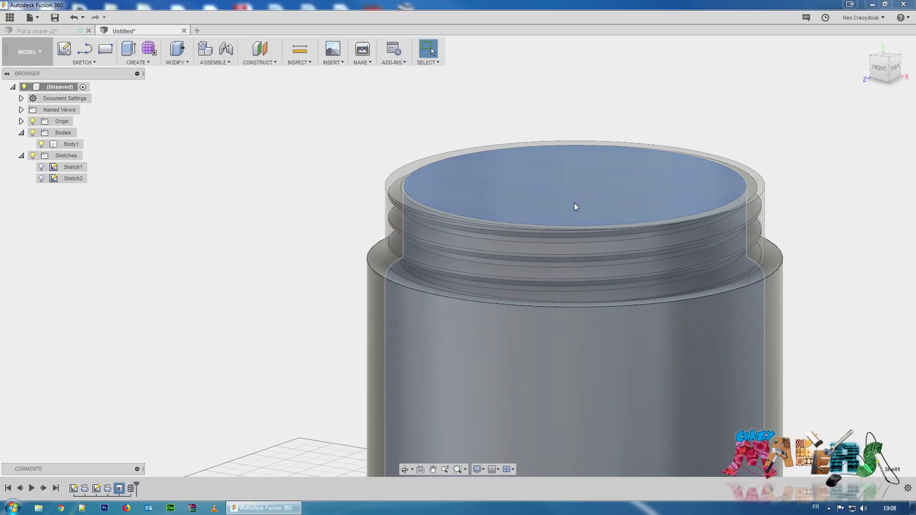
key(Left)
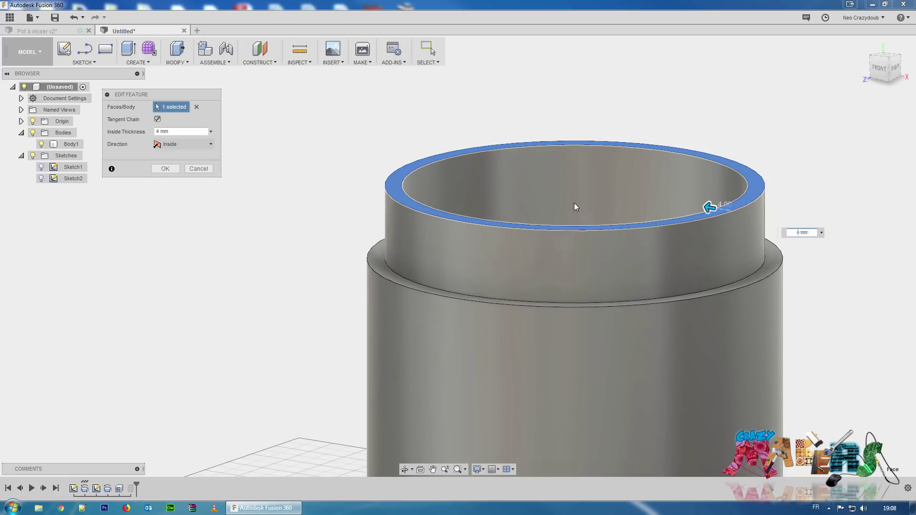
key(Return)
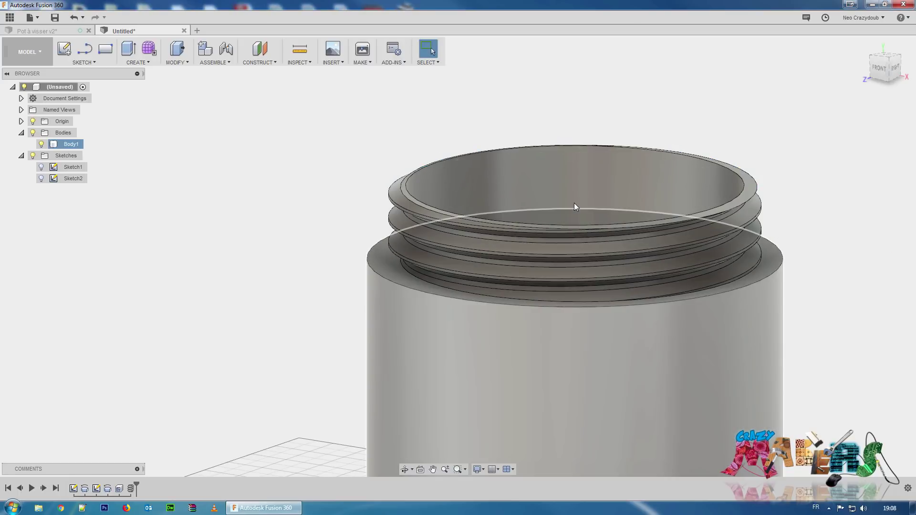
Toggle the visibility of Sketch1 and Sketch2 to compare them with the jar, leaving only Sketch1 shown.
shift+middle_drag(575, 207, 576, 206)
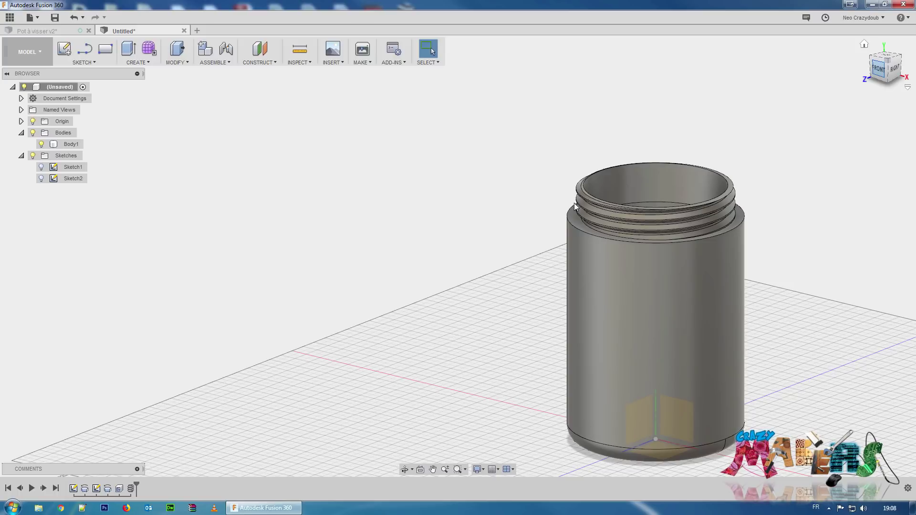
shift+middle_drag(576, 206, 576, 206)
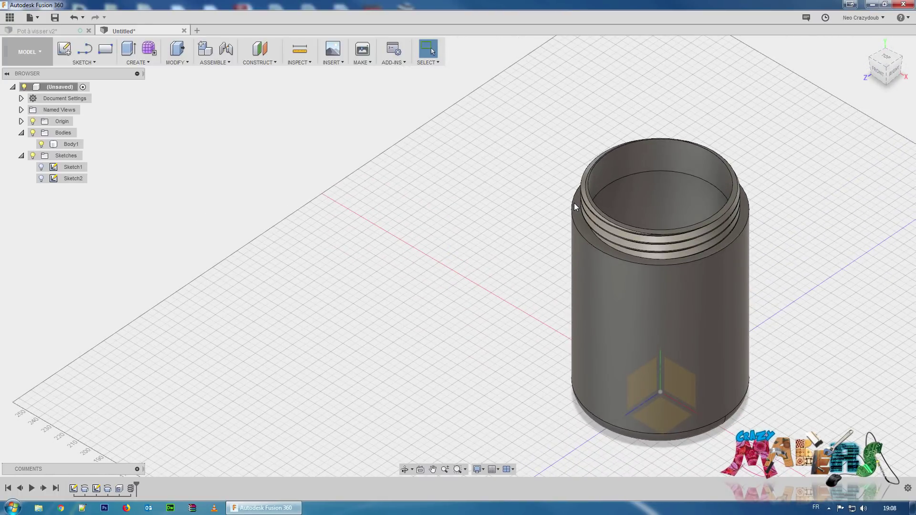
click(576, 206)
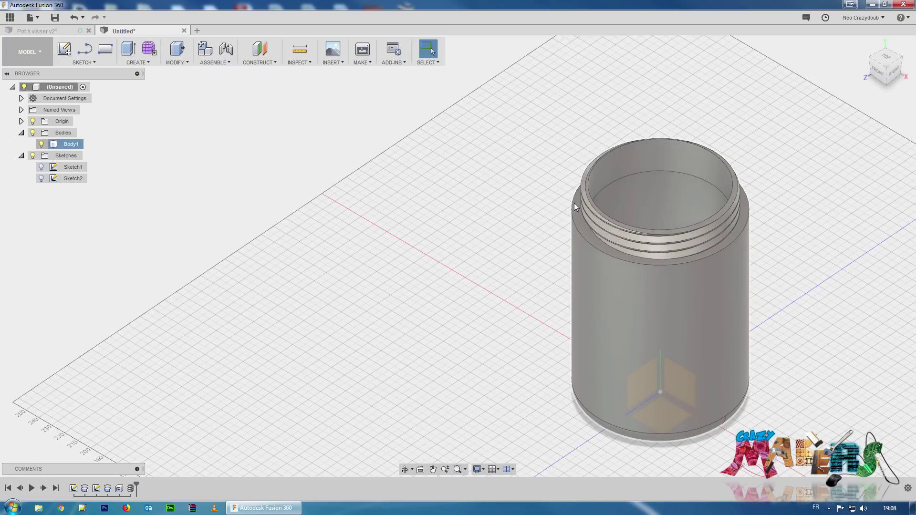
key(Escape)
shift+middle_drag(576, 207, 574, 206)
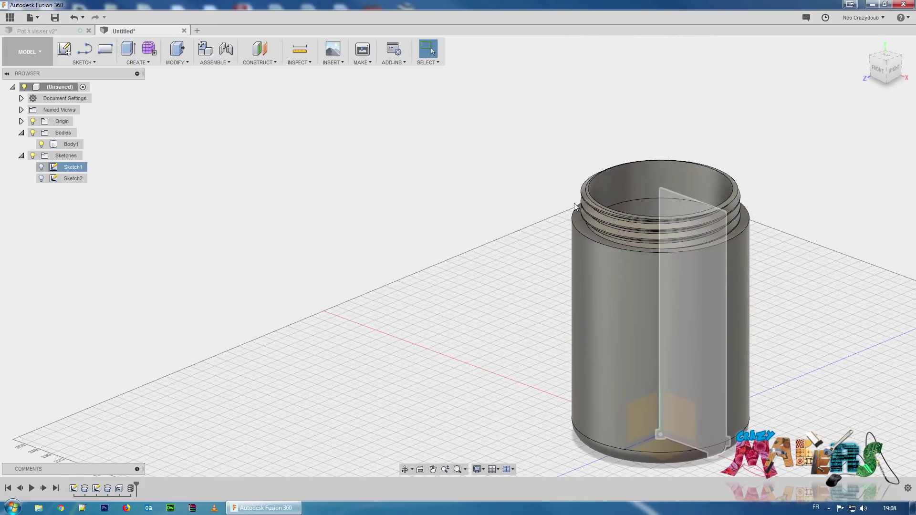
click(41, 178)
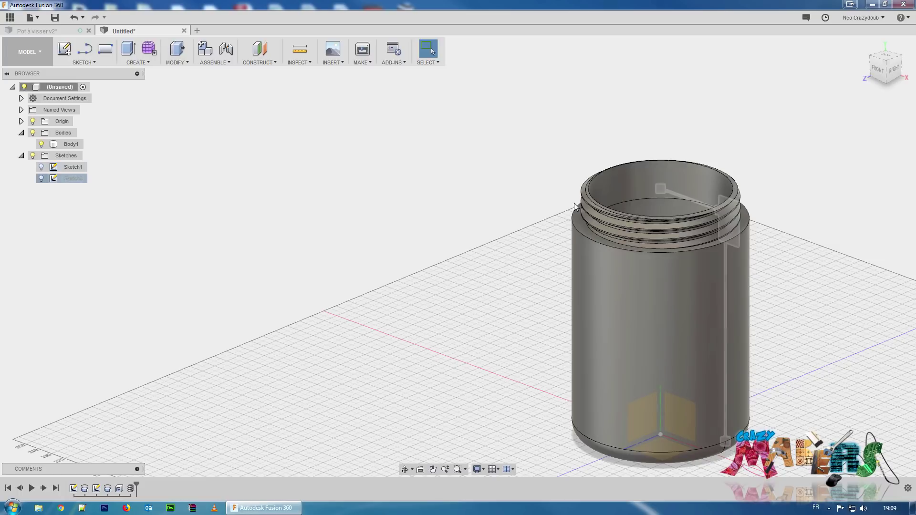
click(41, 178)
click(41, 167)
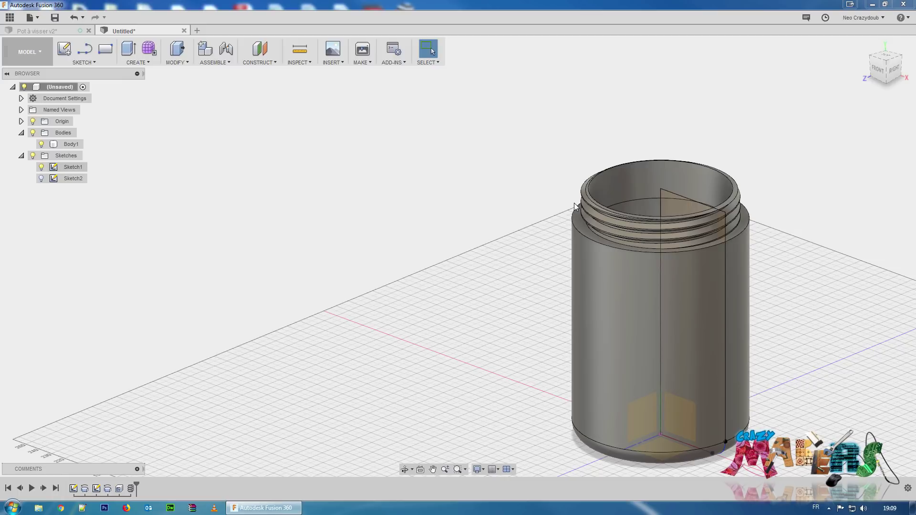
click(41, 167)
click(41, 179)
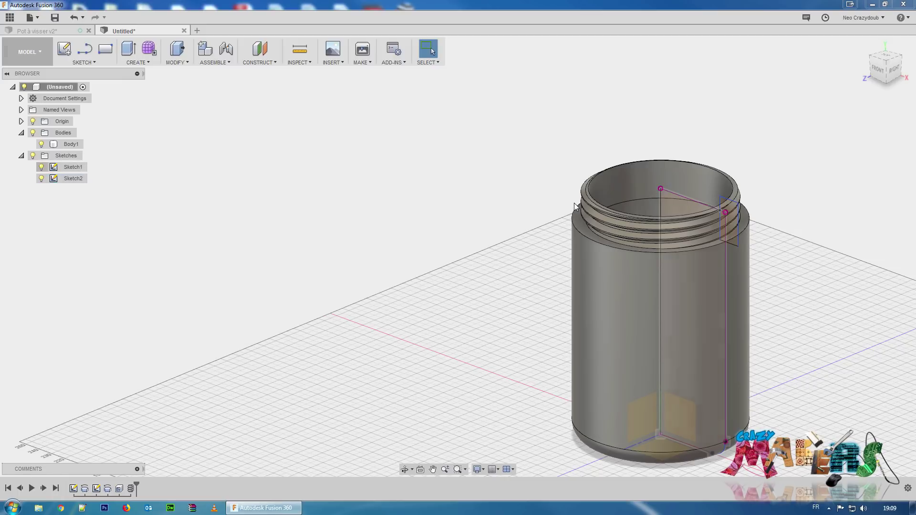
click(41, 178)
click(41, 167)
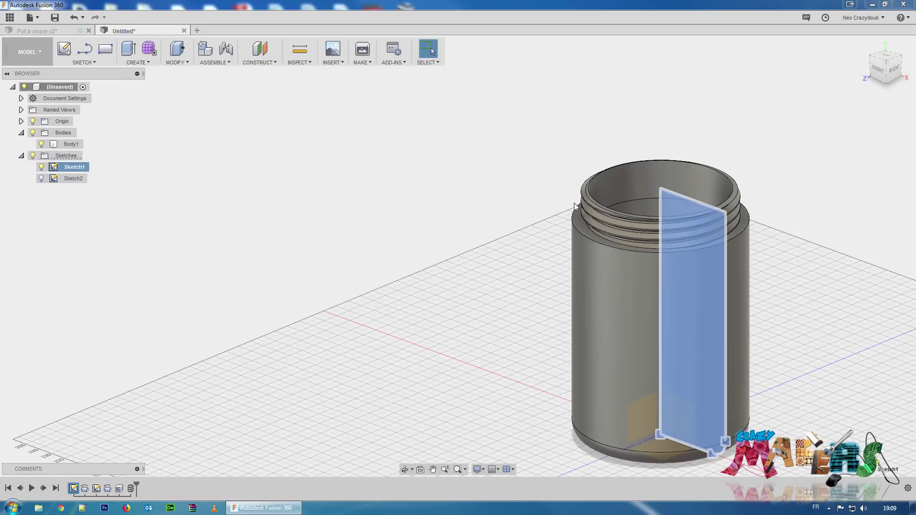
Open Sketch1 to check the jar body's profile and dimensions, and exit it without editing.
double_click(73, 167)
right_click(72, 145)
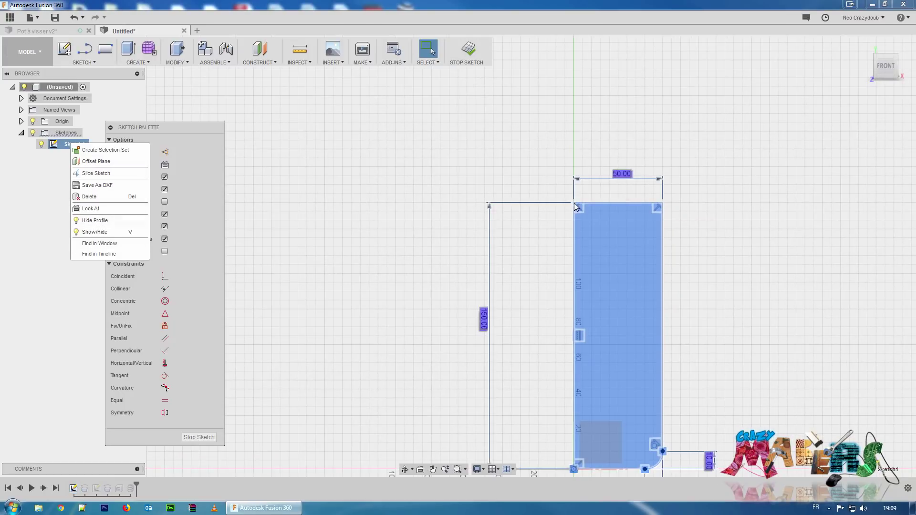
key(Escape)
key(Escape)
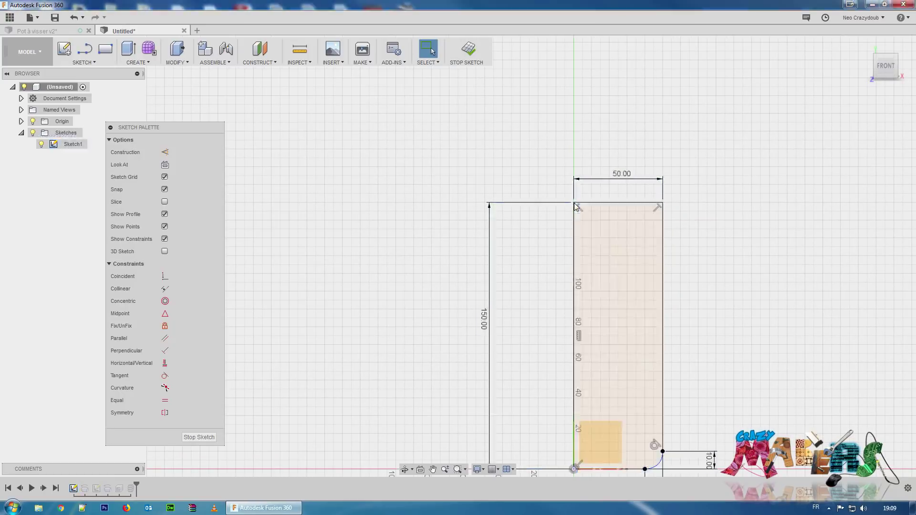
click(576, 206)
key(Escape)
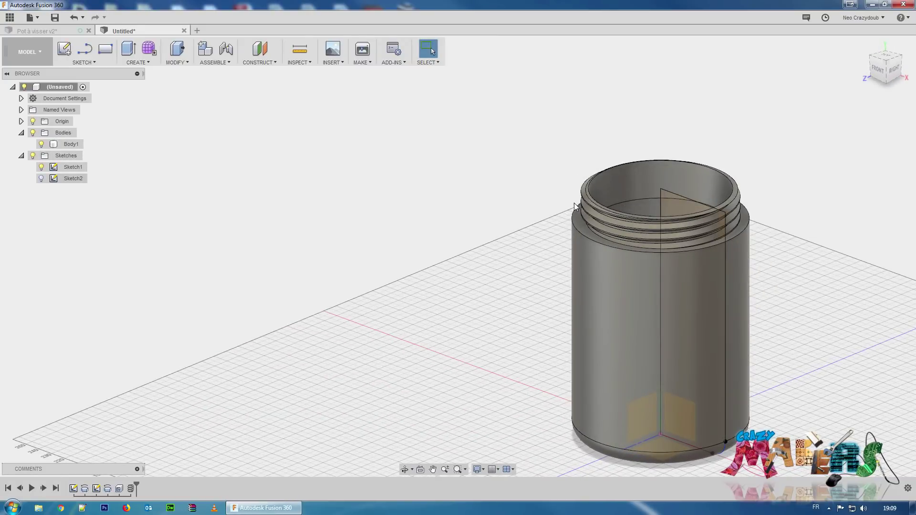
Show Sketch2, the neck profile sketch, alongside Sketch1.
click(41, 178)
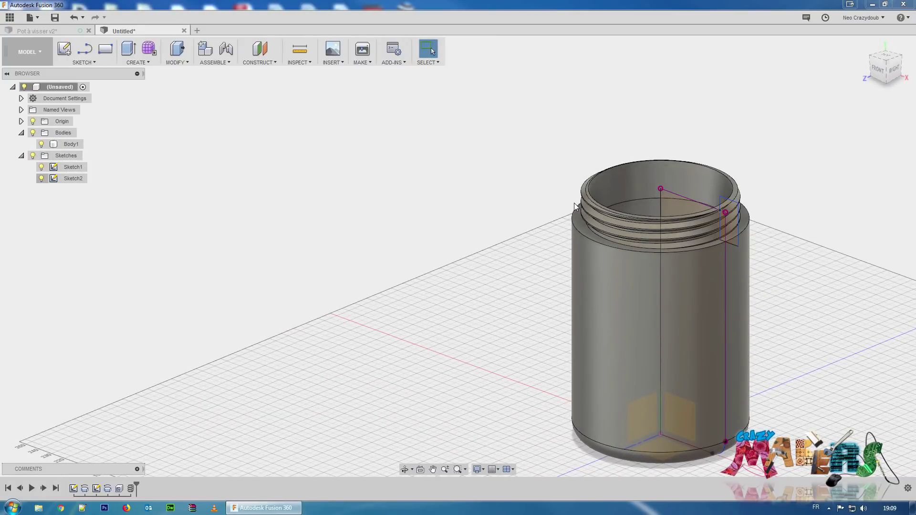
Hide Sketch2 and the Bodies folder, leaving only the Sketch1 profile shown.
click(41, 178)
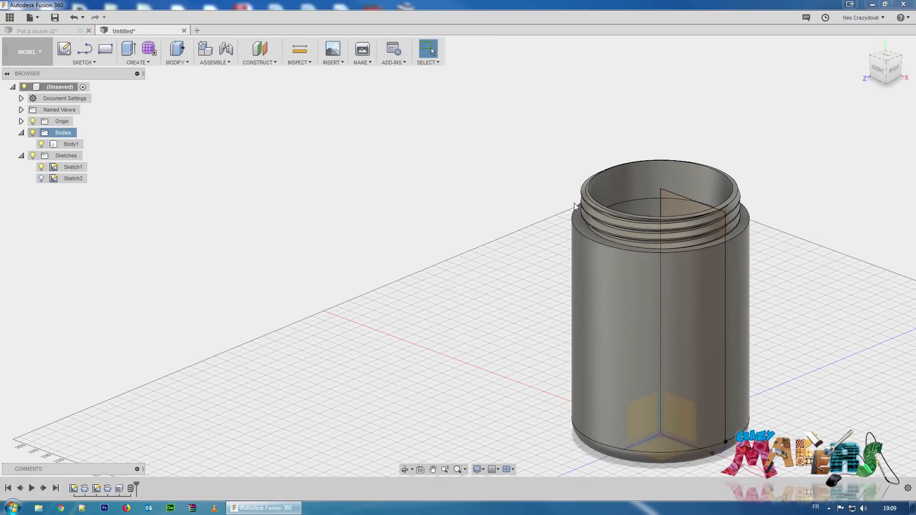
click(32, 133)
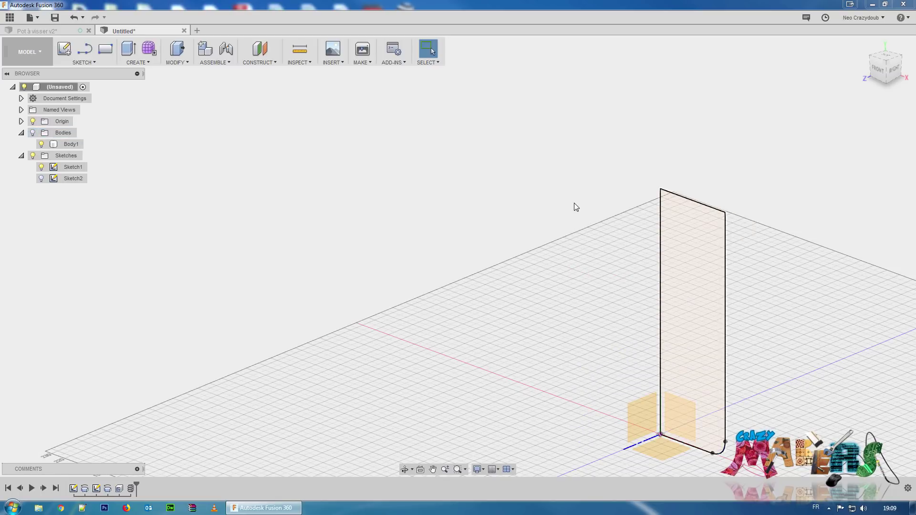
middle_drag(576, 207, 481, 132)
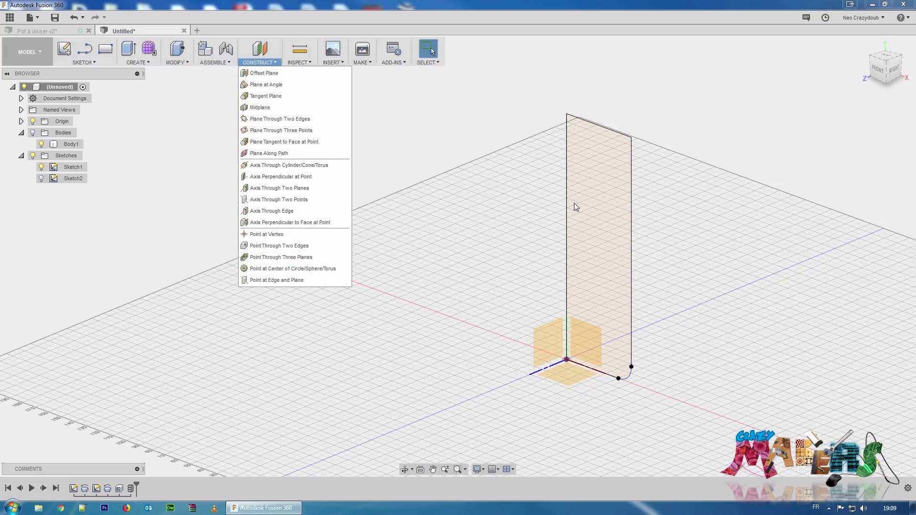
Start an offset plane from the horizontal origin plane and set its distance to 150 mm by measuring the vertical line of the Sketch1 profile.
click(259, 62)
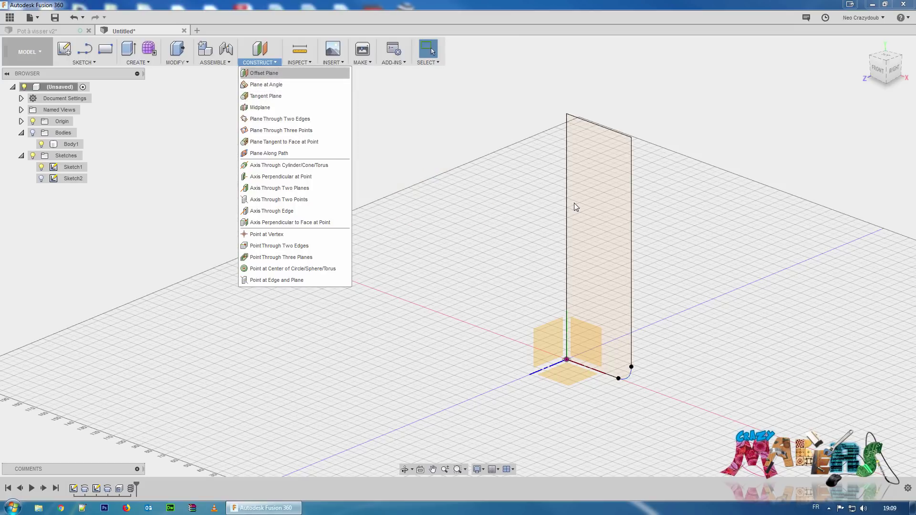
click(263, 73)
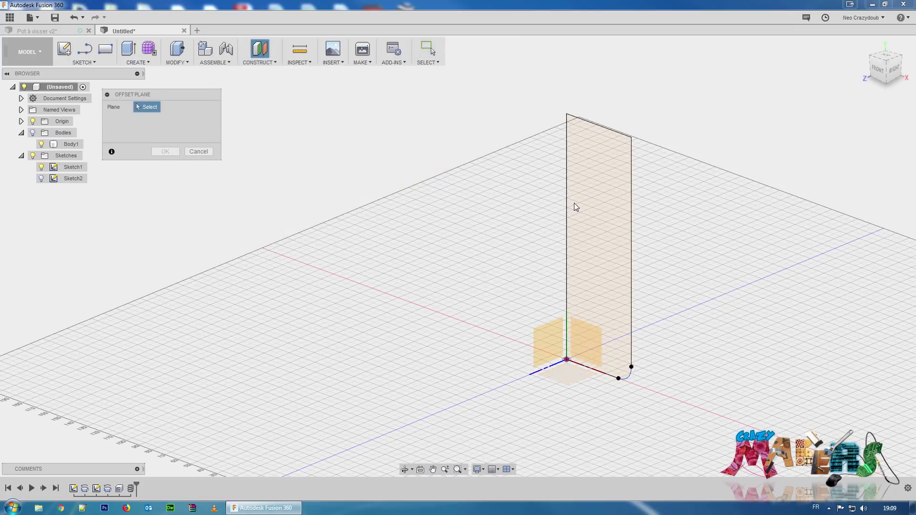
click(568, 374)
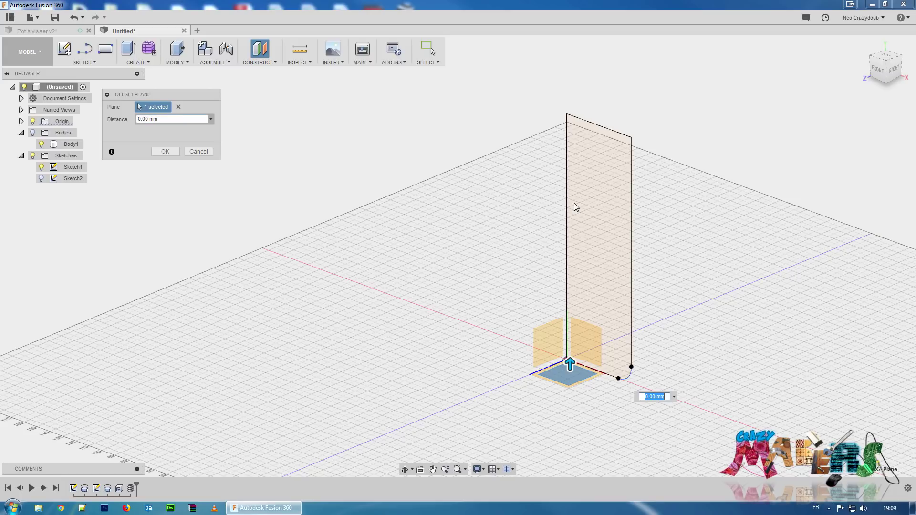
key(Tab)
key(Tab)
key(Tab)
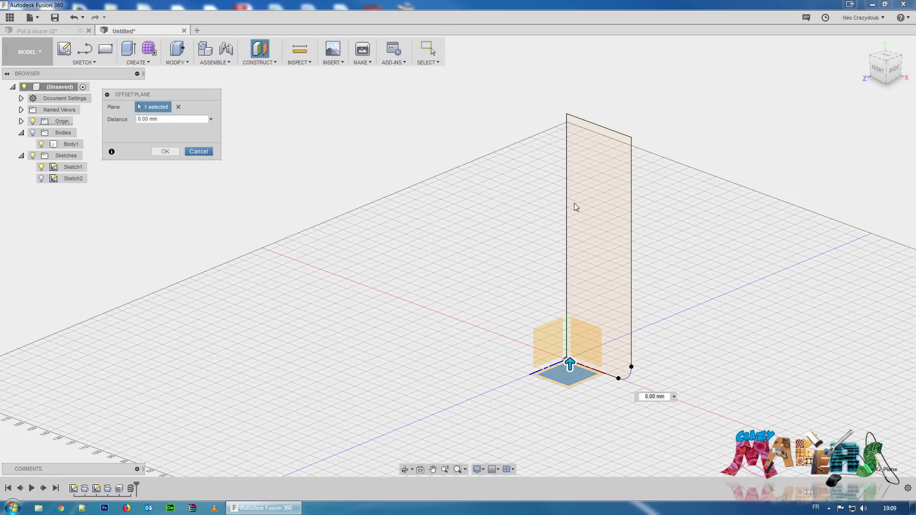
key(Tab)
key(alt+Down)
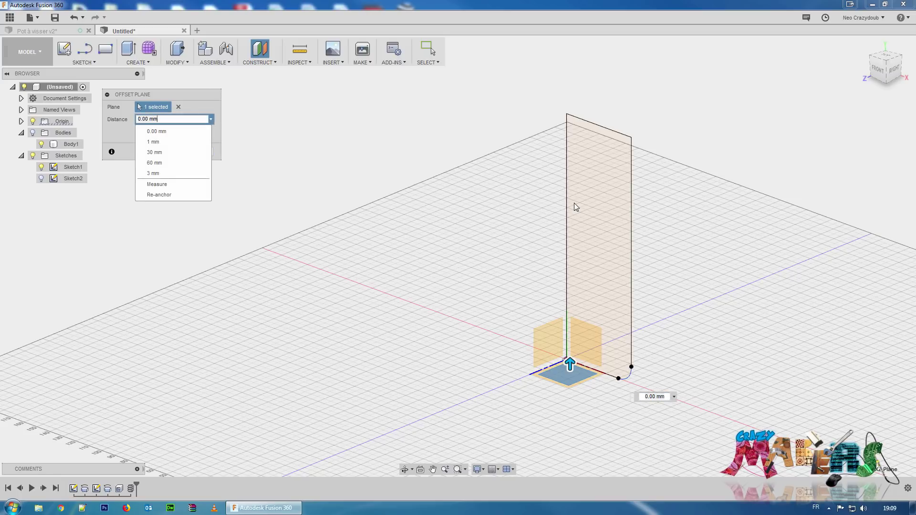
key(Down)
key(Down)
key(Down)
key(Down)
key(Down)
key(Down)
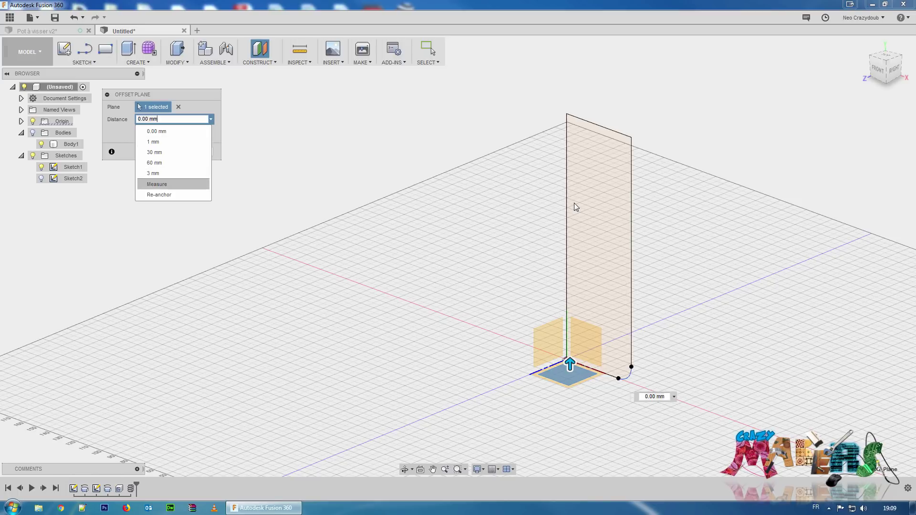
key(Escape)
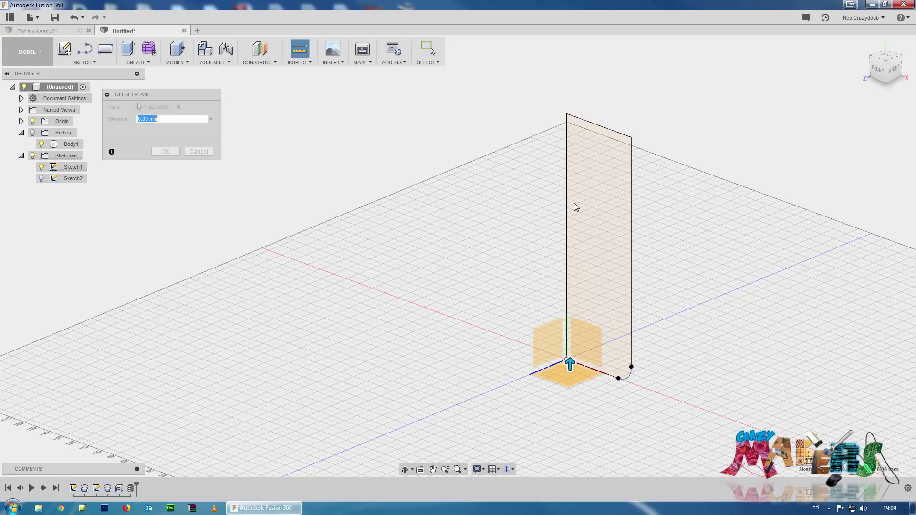
click(576, 207)
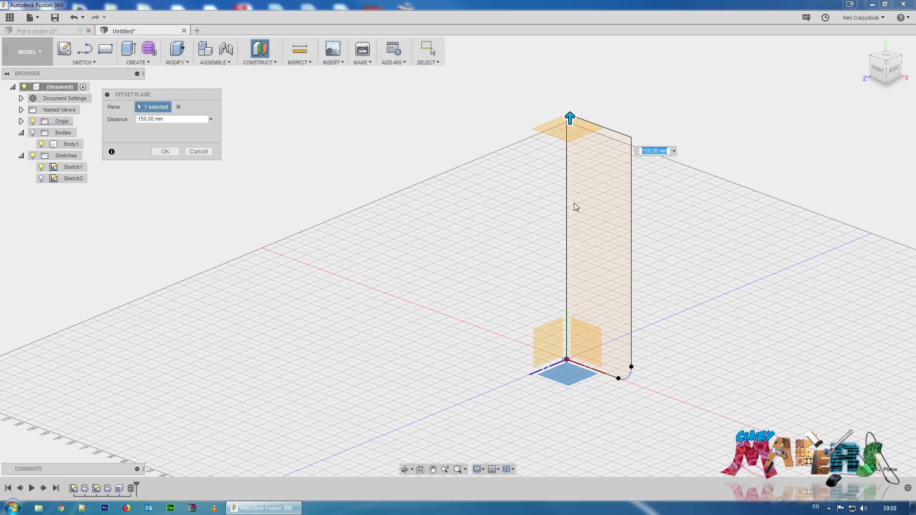
Accept the measured 150 mm distance and create the offset construction plane.
click(211, 119)
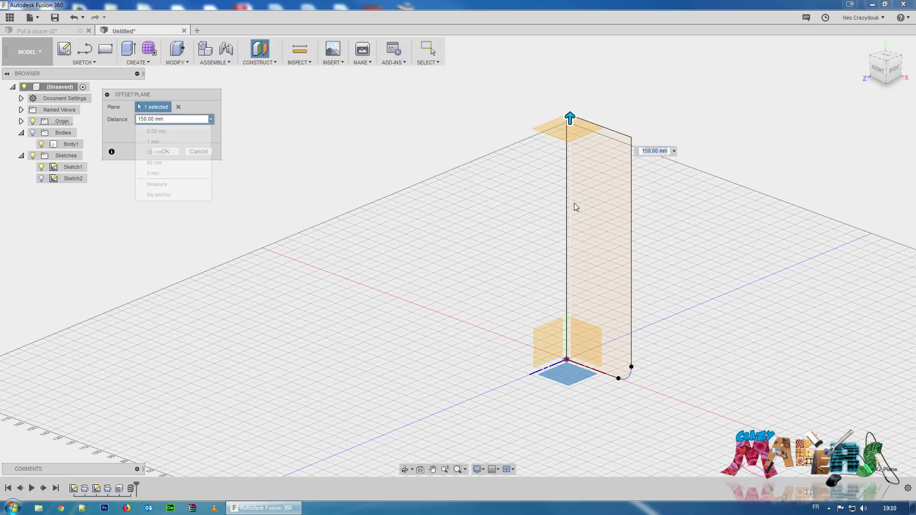
click(211, 120)
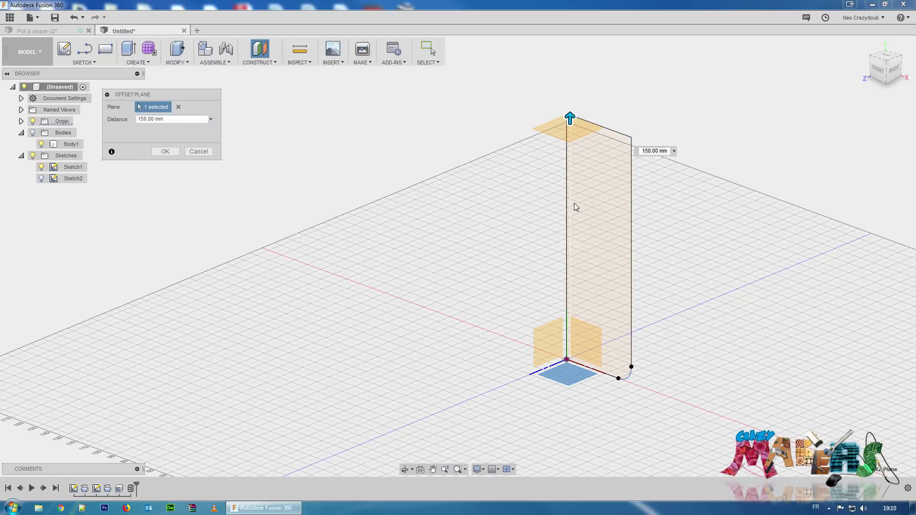
click(172, 119)
click(210, 119)
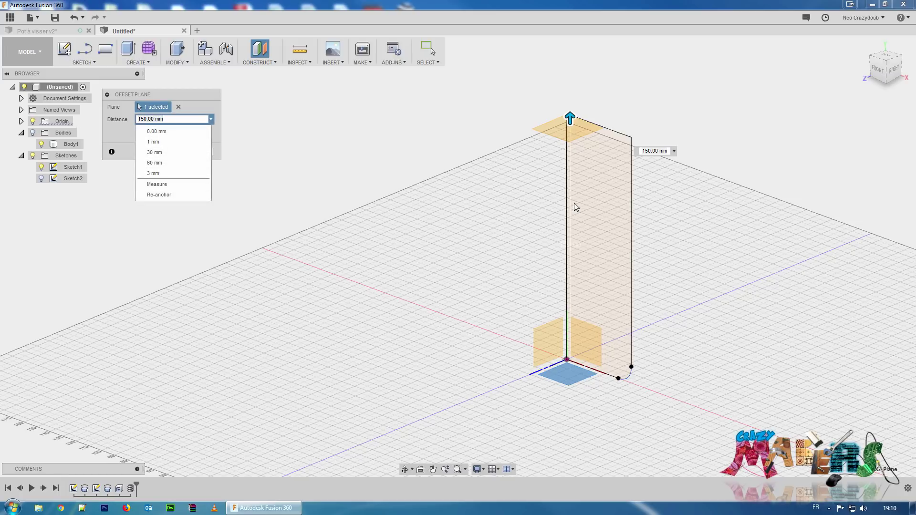
key(Escape)
key(Return)
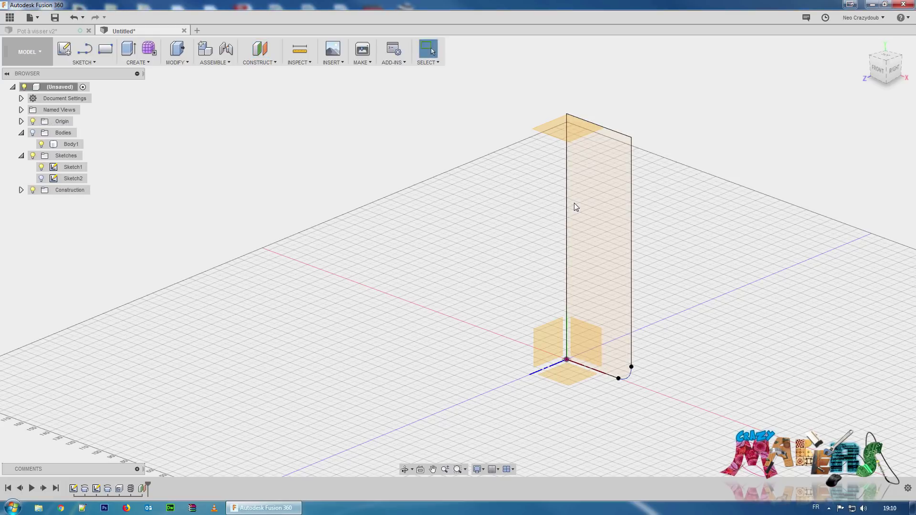
Show the jar body in place of Sketch1 and start a new sketch on the offset plane.
click(41, 167)
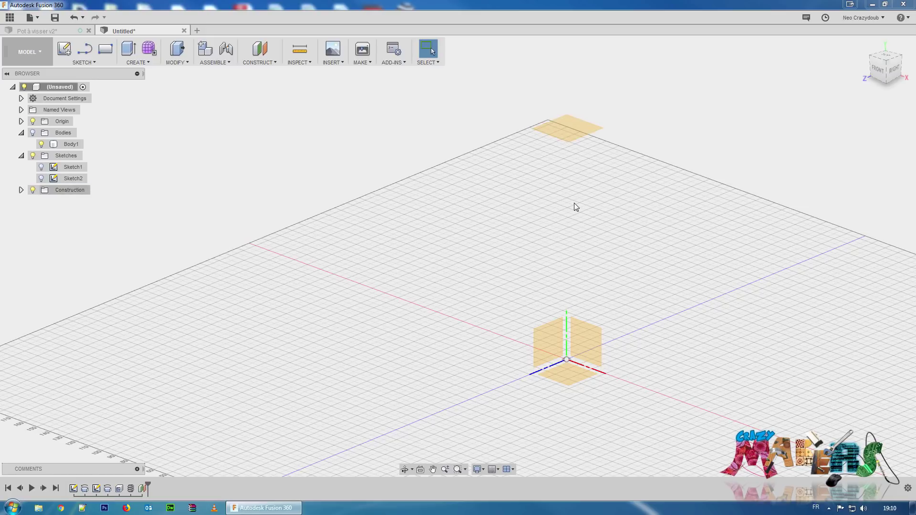
click(32, 133)
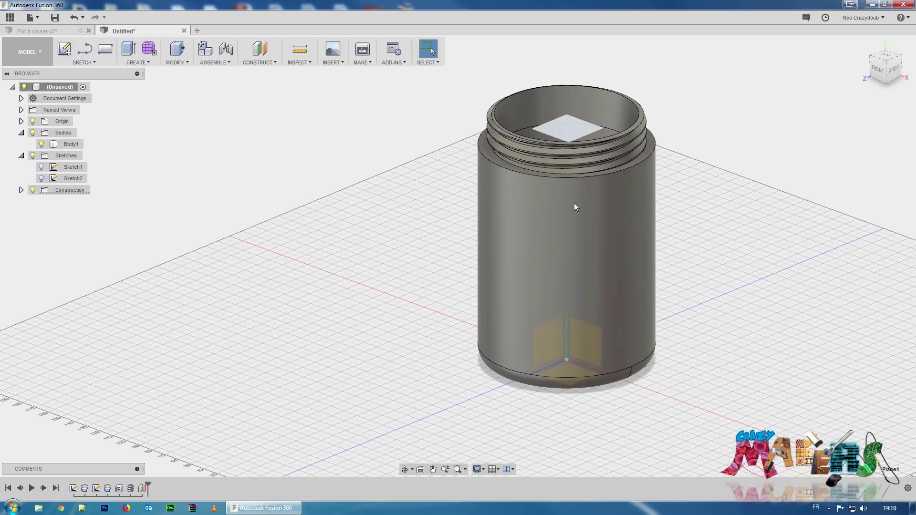
right_click(575, 207)
click(574, 182)
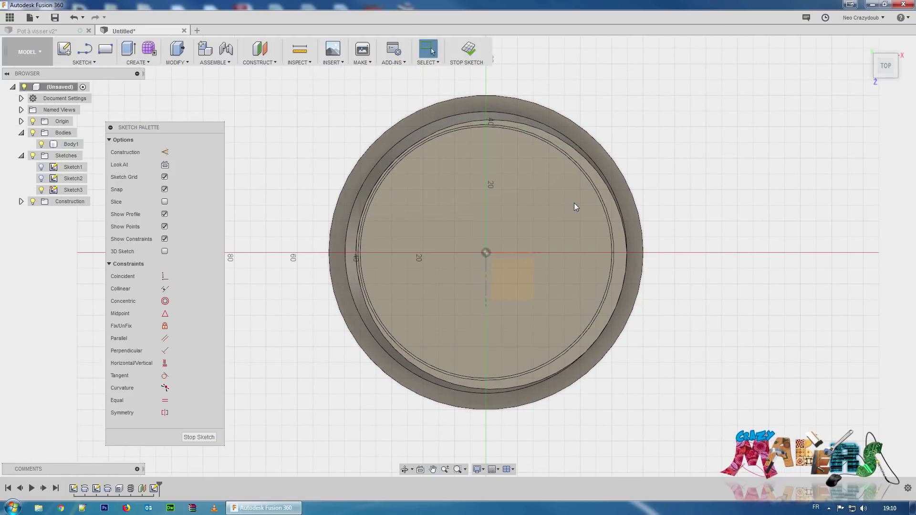
Draw a 100 mm center diameter circle on the origin, matching the jar's outer edge, and finish the sketch.
key(c)
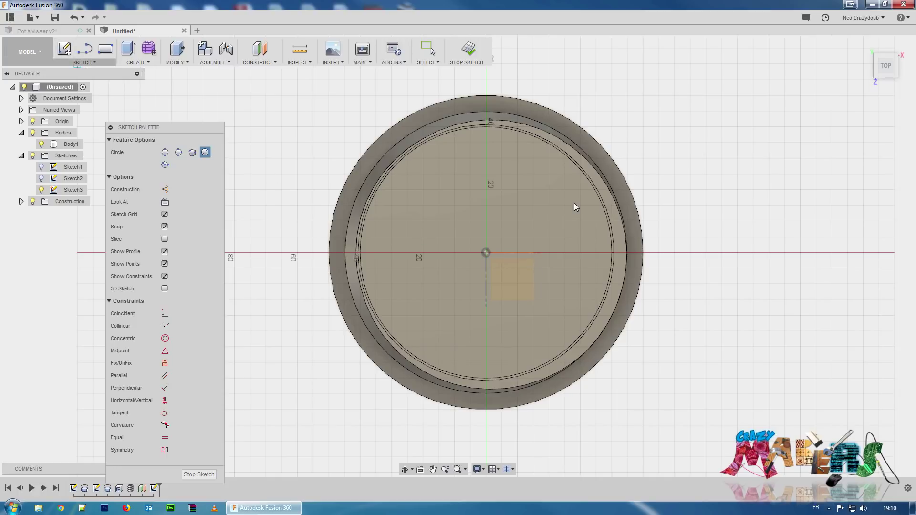
click(84, 62)
mouse_move(85, 107)
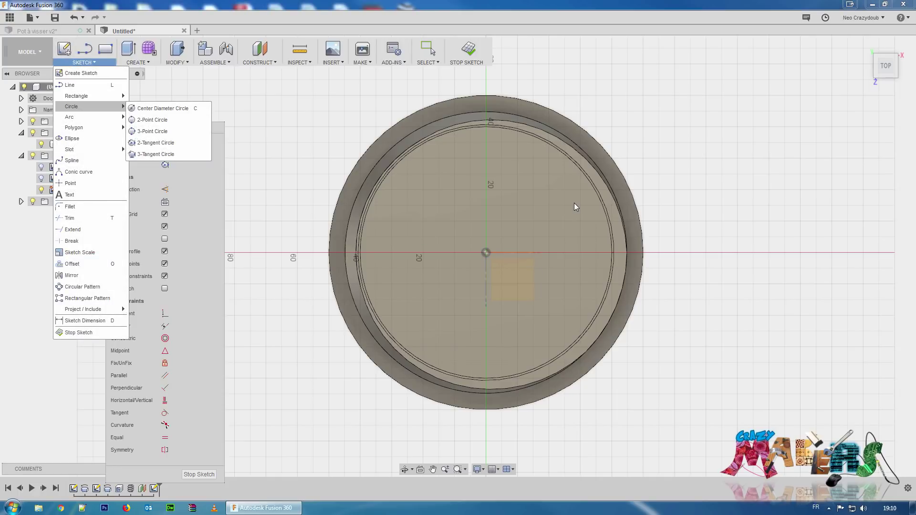
click(162, 108)
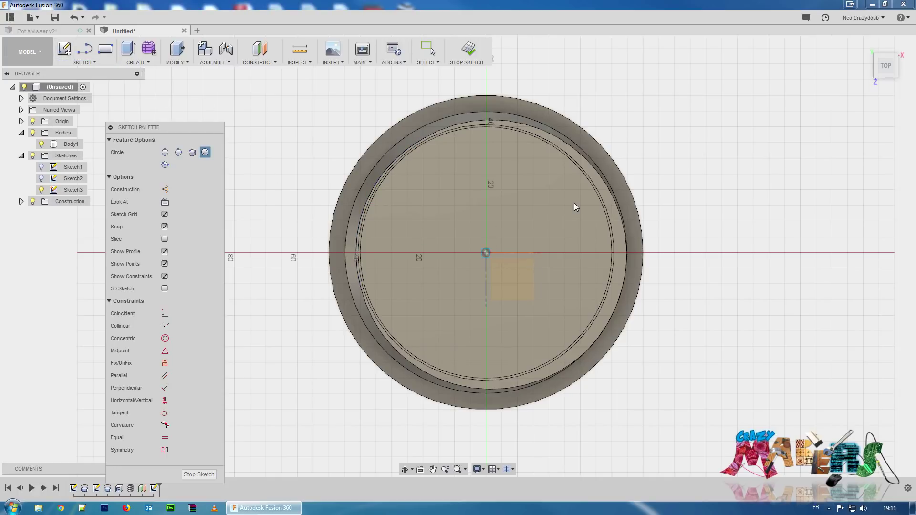
click(486, 252)
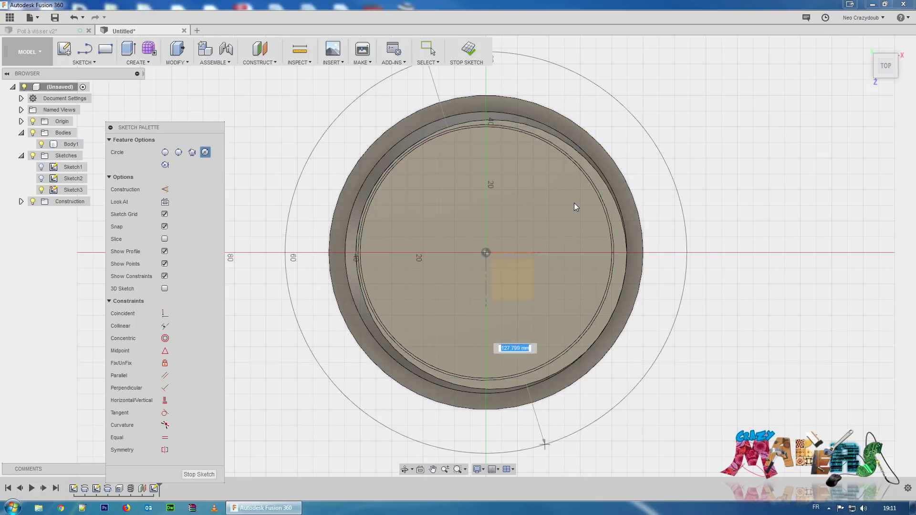
click(494, 469)
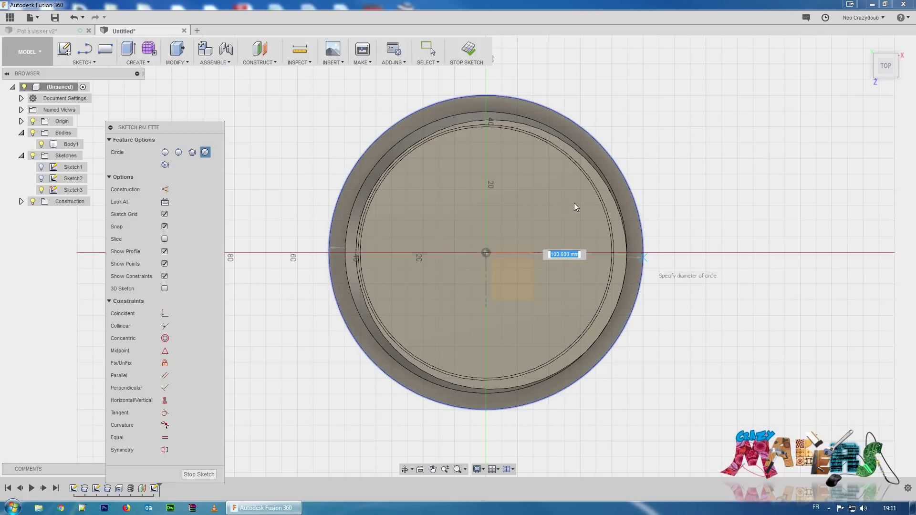
key(Return)
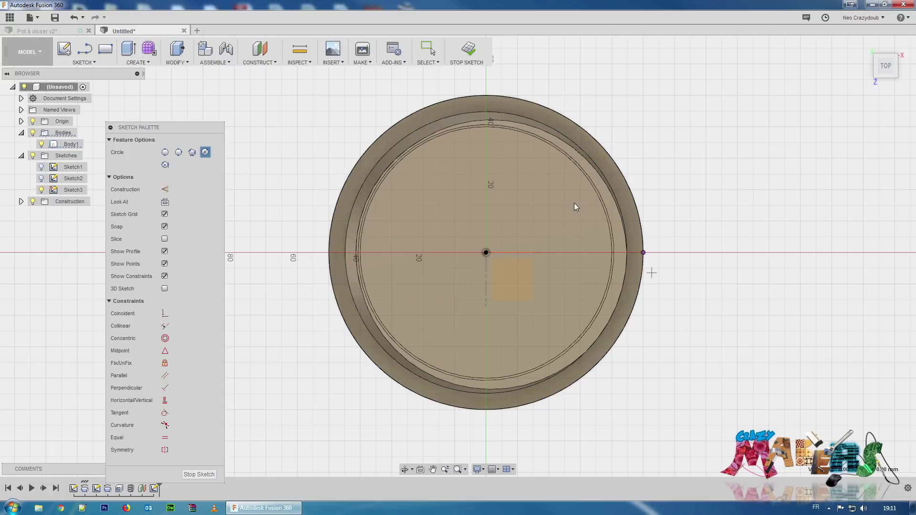
key(Return)
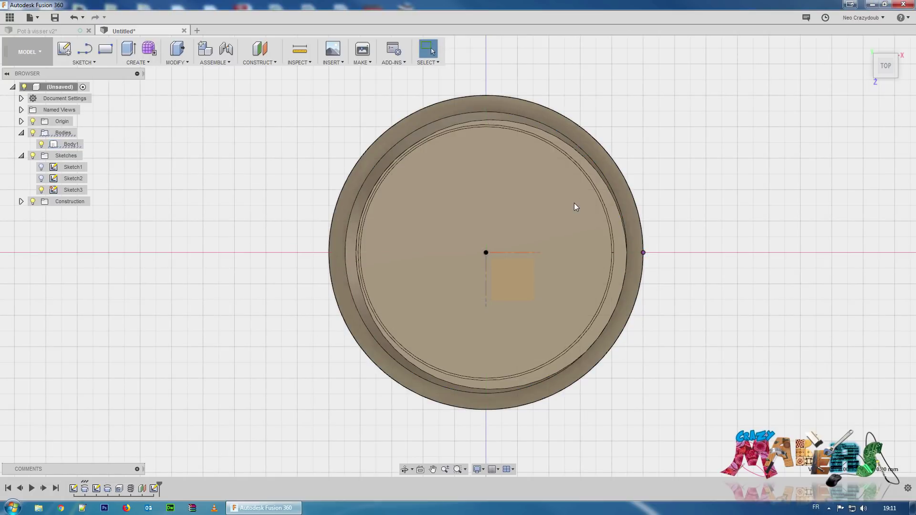
Extrude the circular profile upward from the offset plane, above the threaded neck, to form the lid blank.
shift+middle_drag(574, 206, 575, 207)
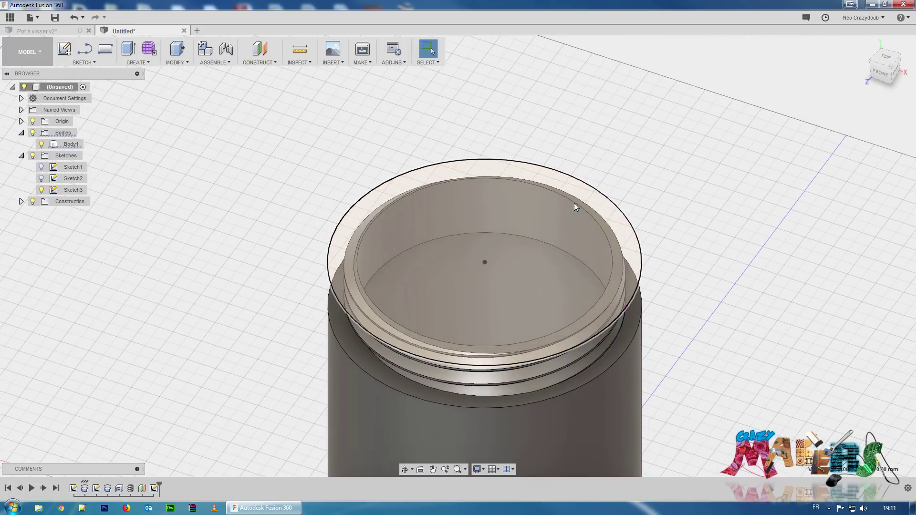
key(q)
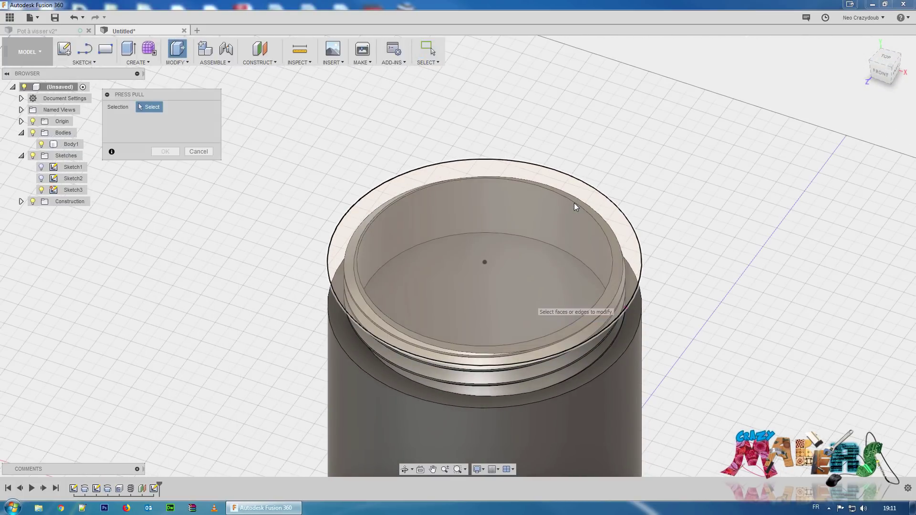
click(574, 206)
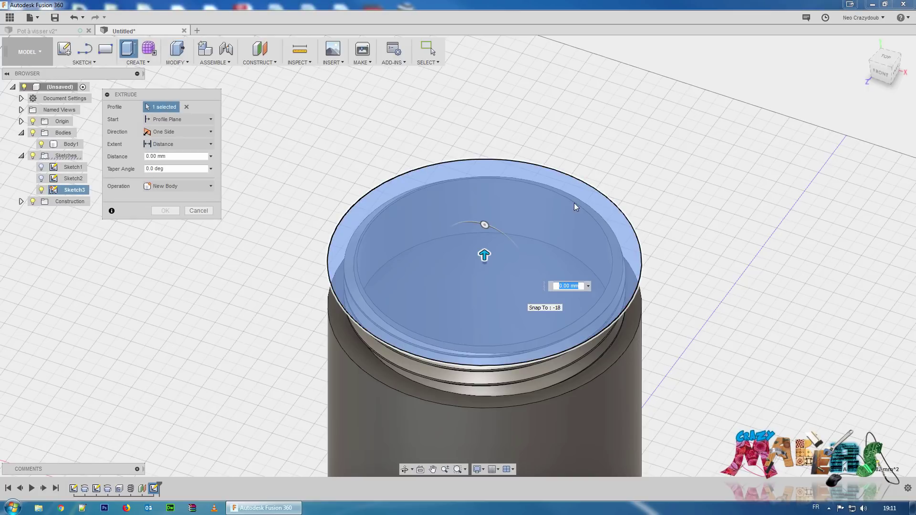
shift+middle_drag(575, 206, 576, 207)
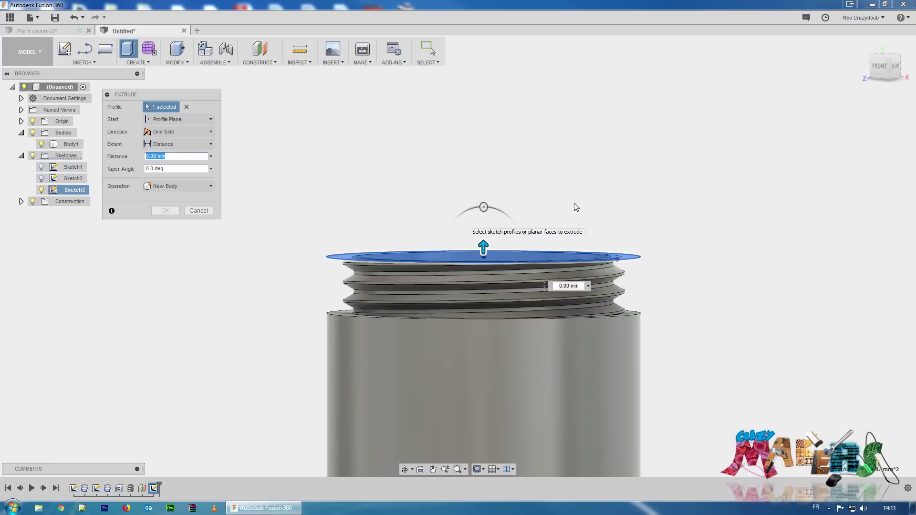
text(0)
key(Return)
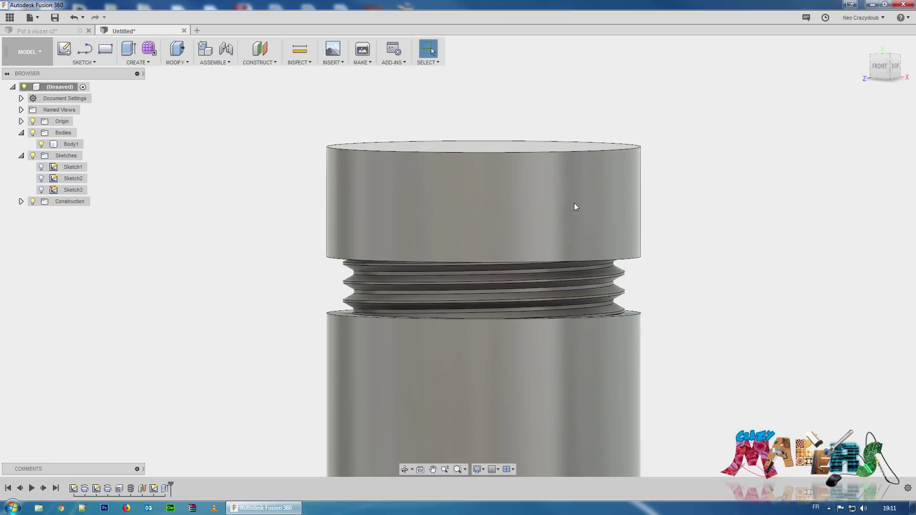
Examine the lid blank from below and toggle Body1's visibility to check whether the lid is separate from the jar.
shift+middle_drag(575, 206, 575, 207)
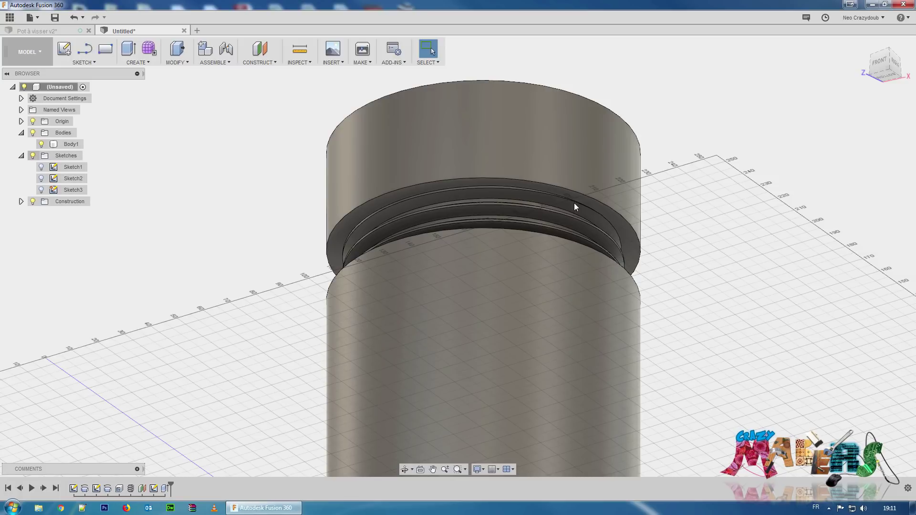
click(71, 144)
key(Escape)
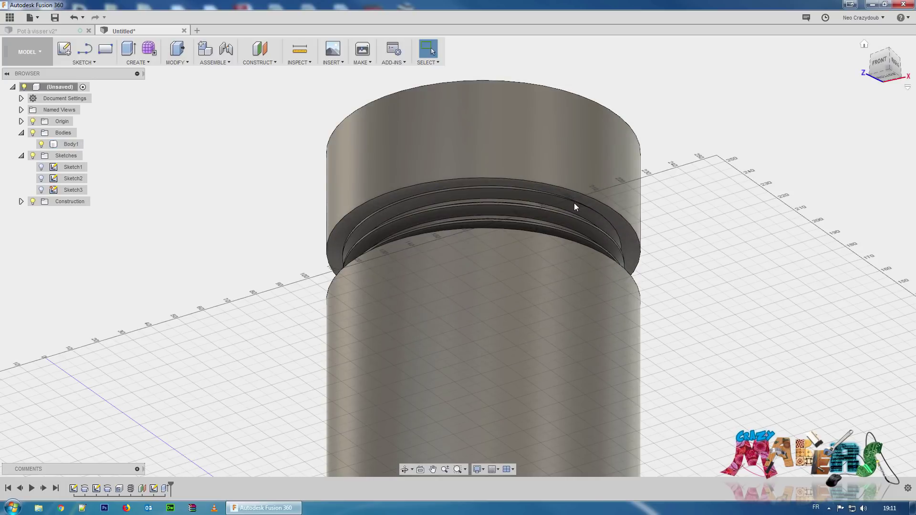
drag(889, 61, 889, 76)
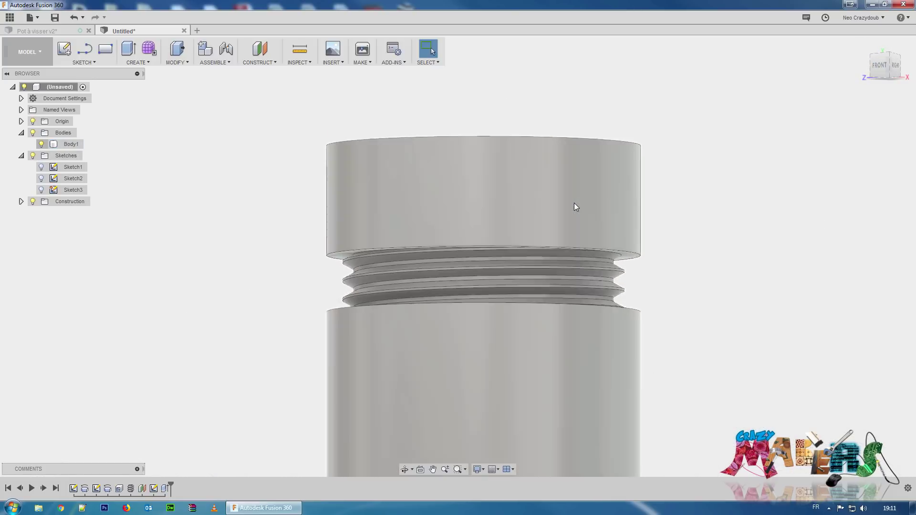
click(41, 144)
key(v)
key(v)
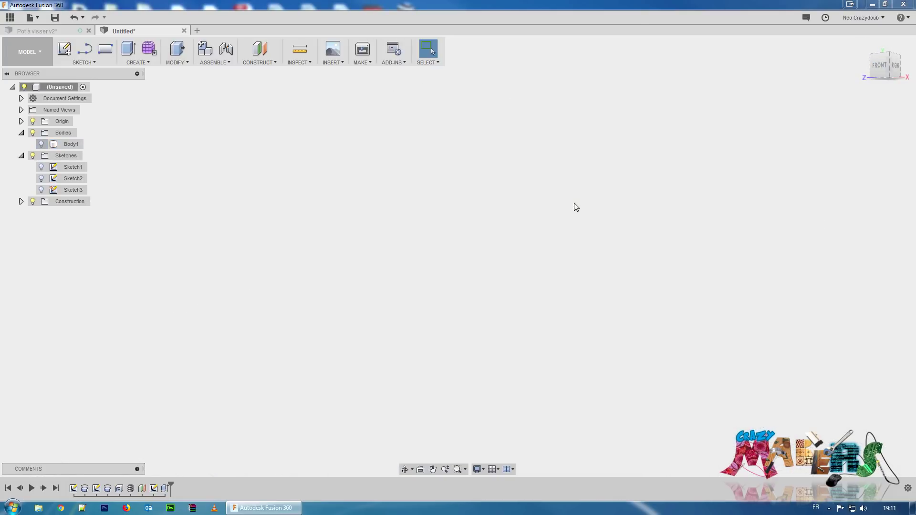
key(v)
key(v)
key(v)
key(v)
key(v)
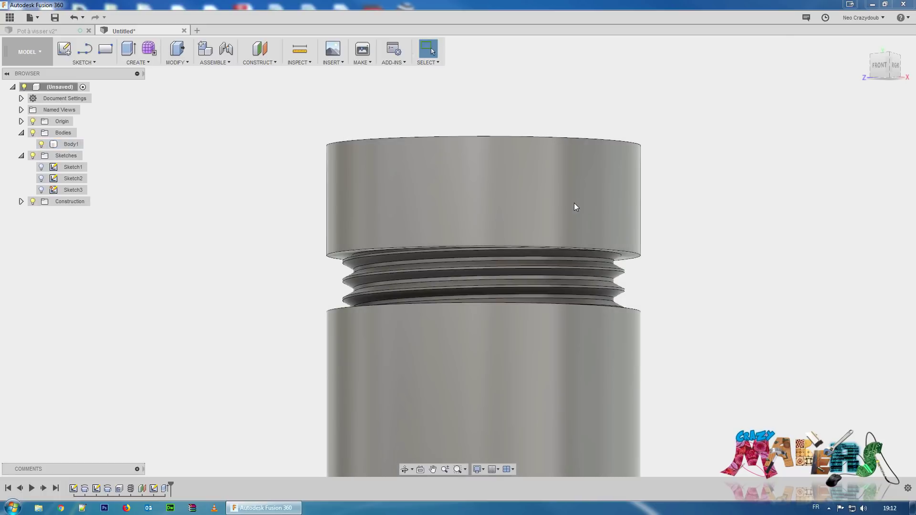
Edit the lid's extrusion so its operation is New Body, separating the lid from the jar.
key(Escape)
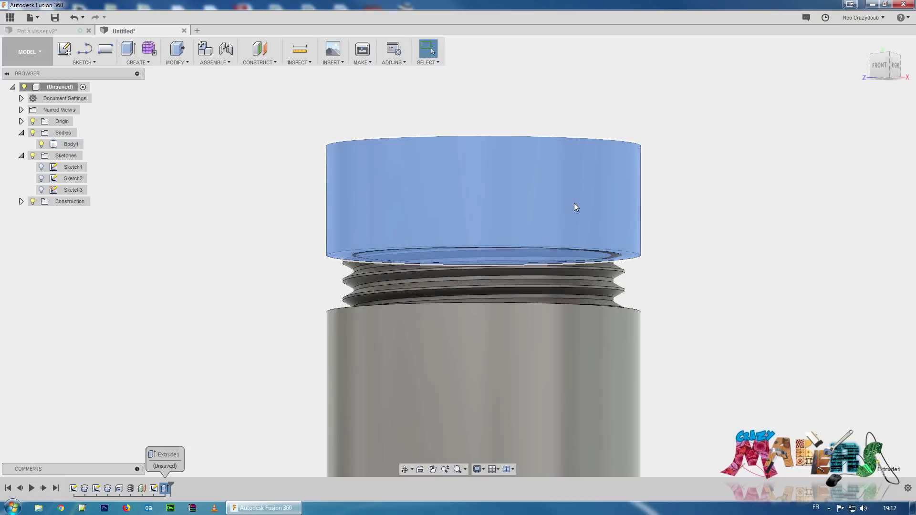
click(575, 206)
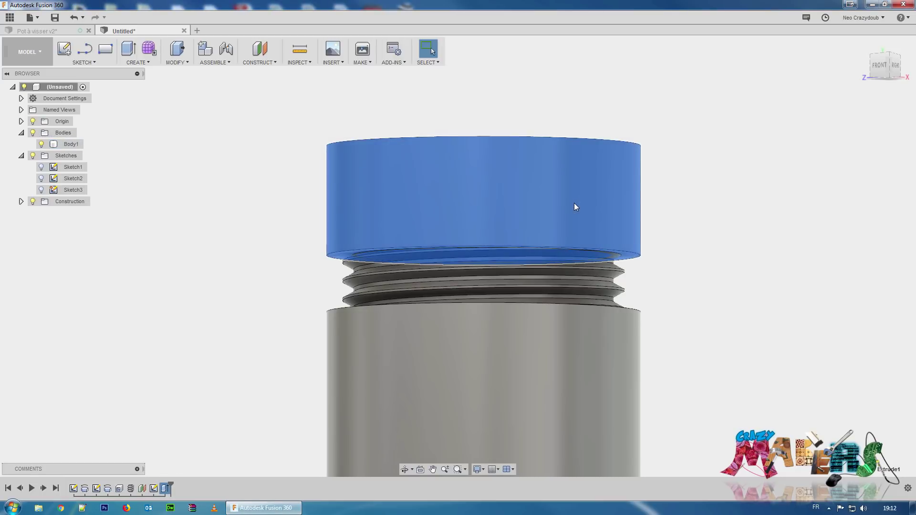
right_click(165, 488)
click(200, 386)
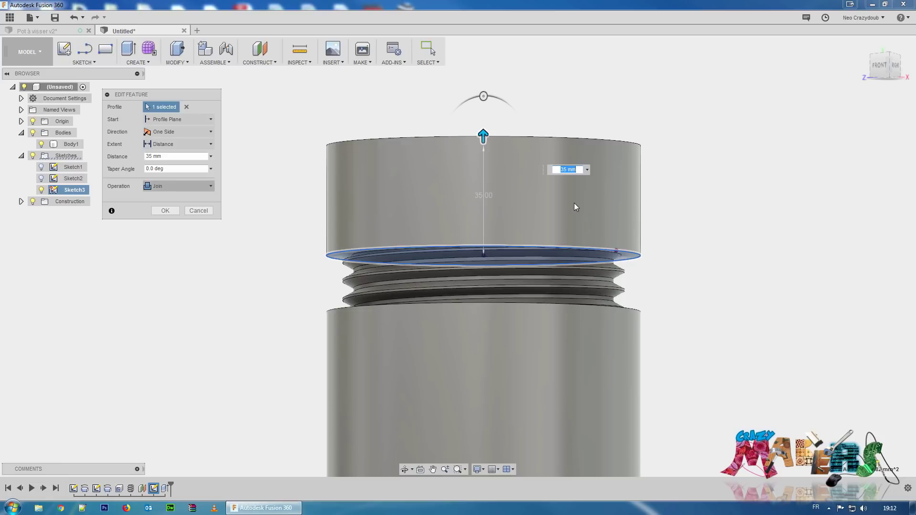
key(alt+Down)
key(Down)
key(Down)
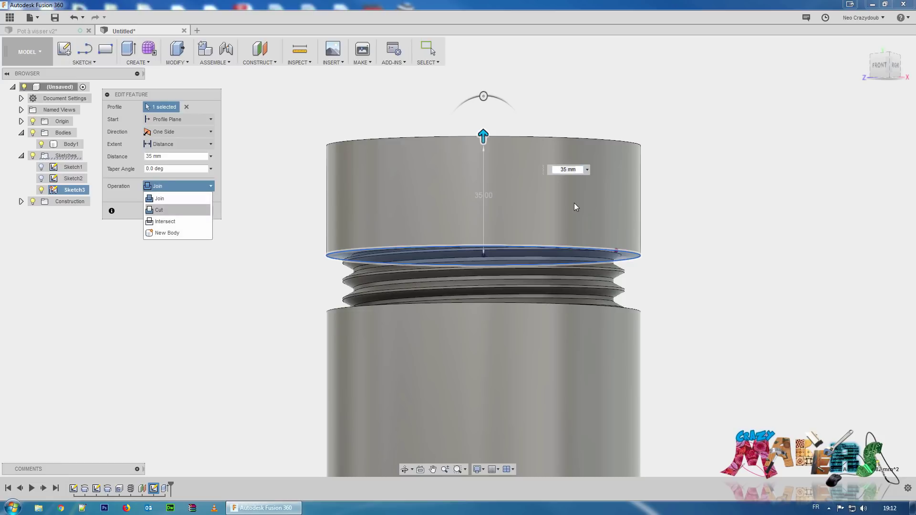
key(Down)
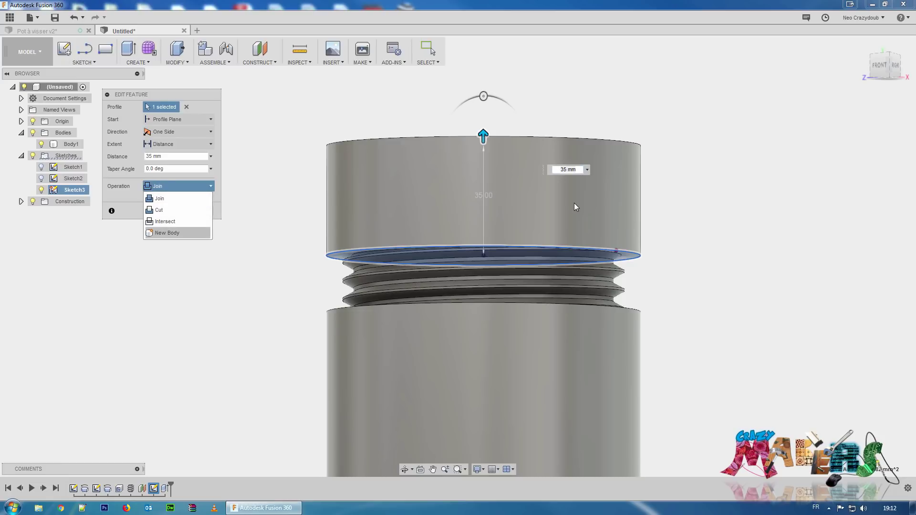
key(Return)
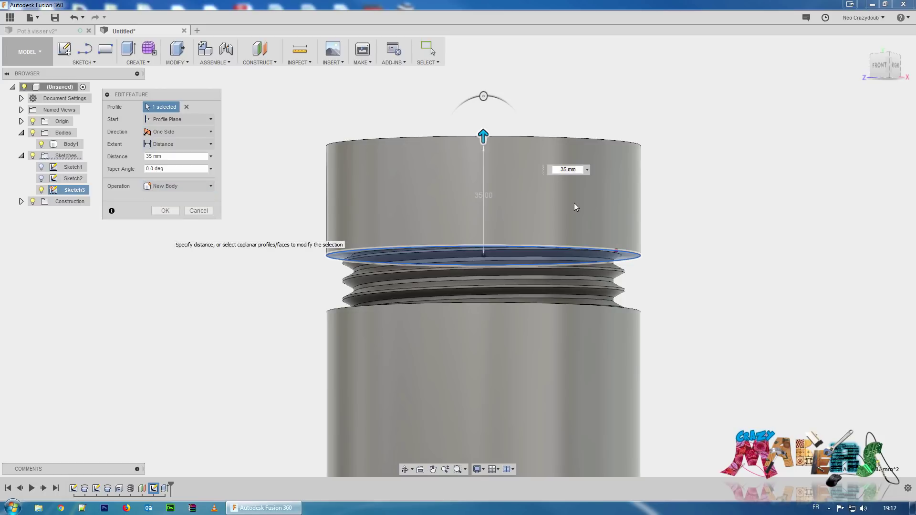
key(Return)
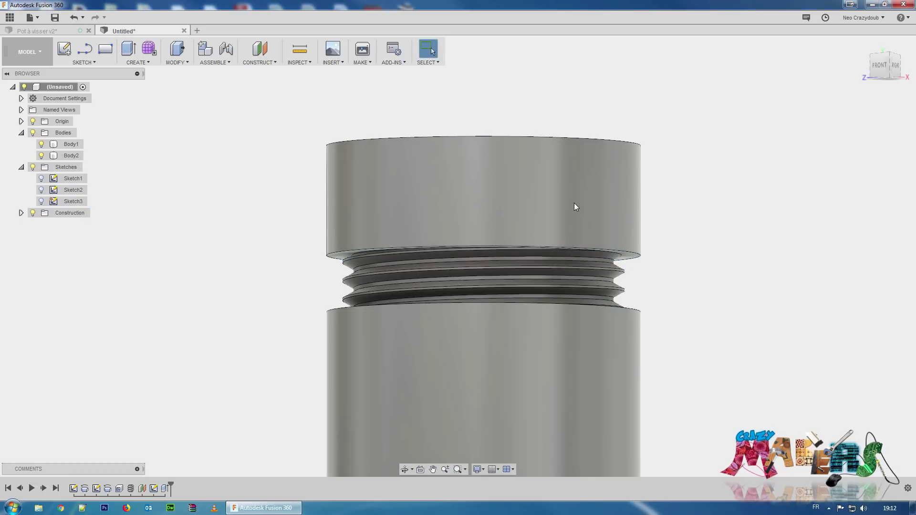
Hide the jar body, Body1, leaving only the lid body displayed.
key(v)
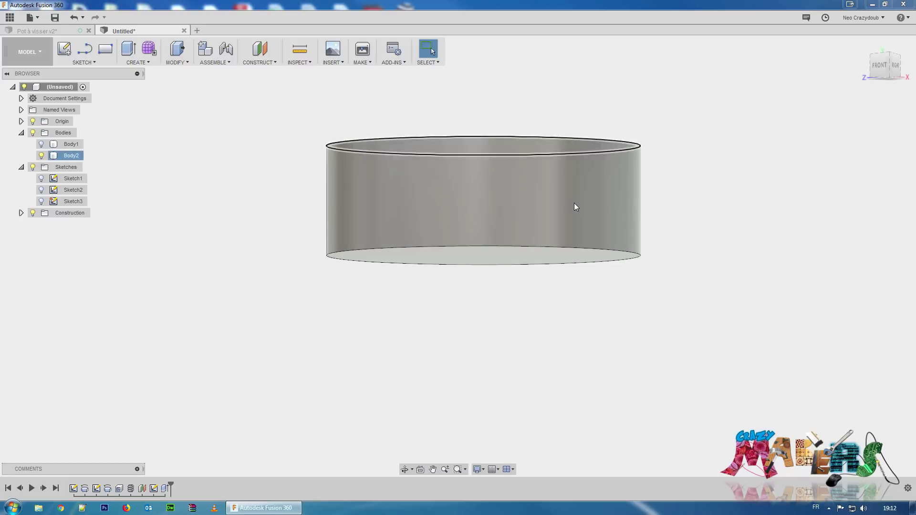
drag(888, 65, 889, 65)
shift+middle_drag(576, 206, 576, 206)
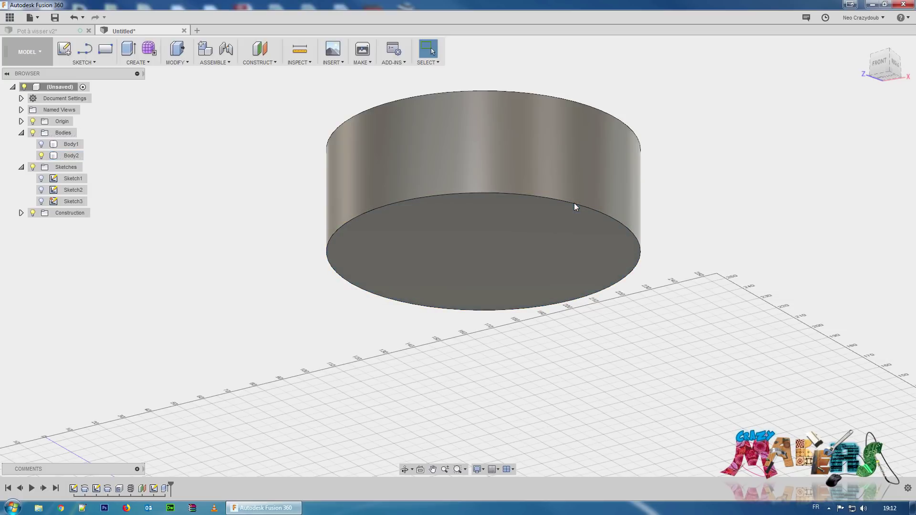
Shell the lid with its bottom face open, using an inside thickness of 5 mm.
click(575, 206)
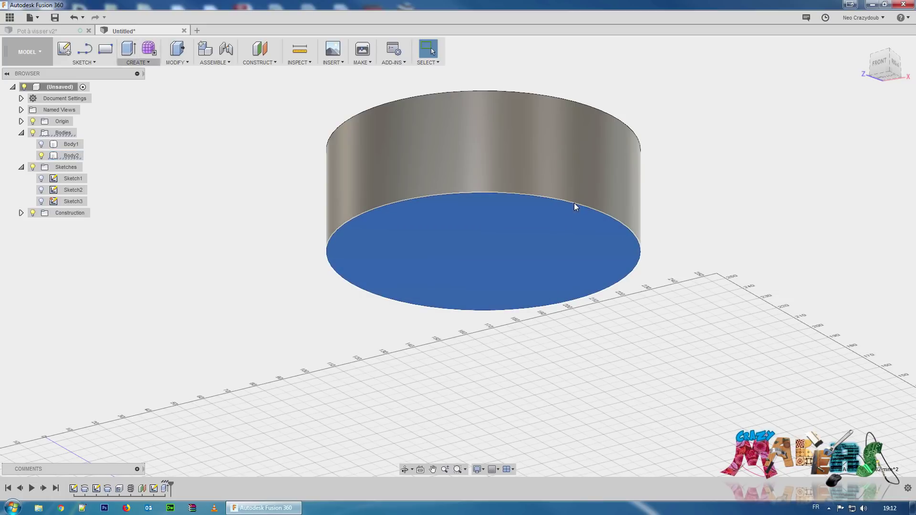
click(138, 63)
click(143, 97)
click(176, 62)
click(191, 108)
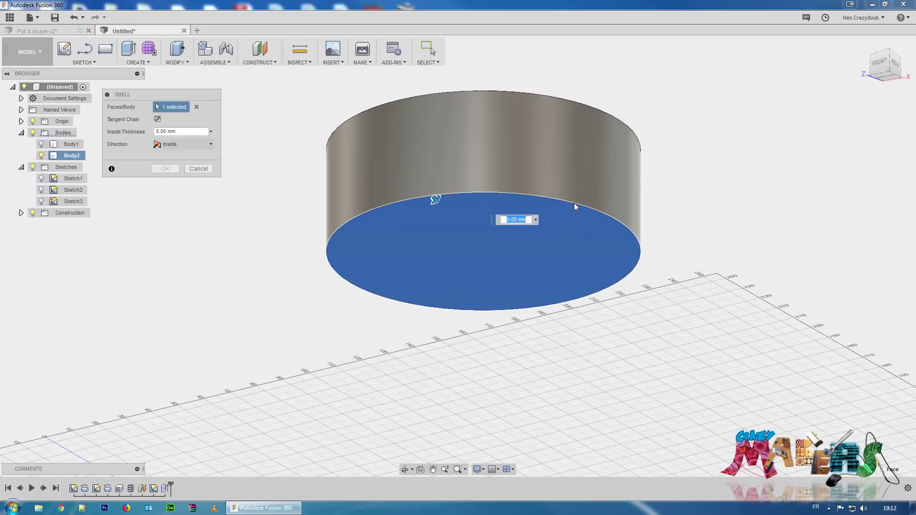
click(575, 205)
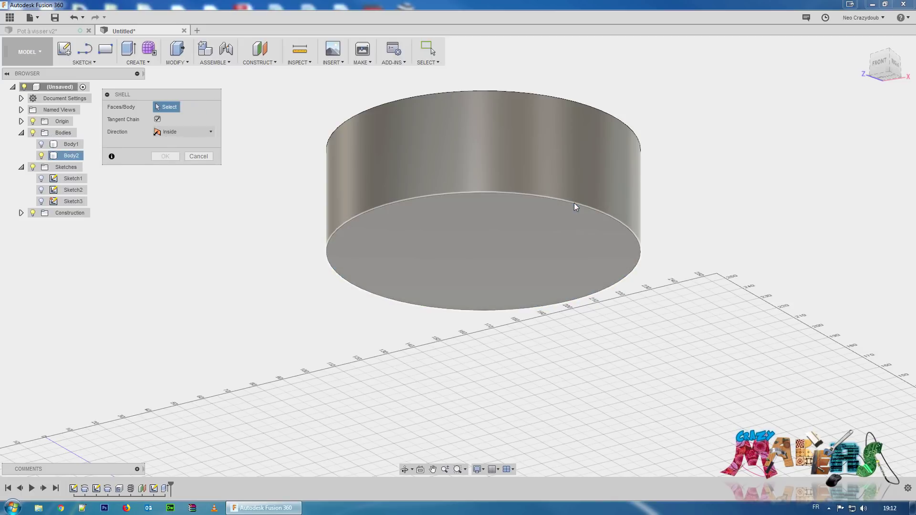
click(574, 206)
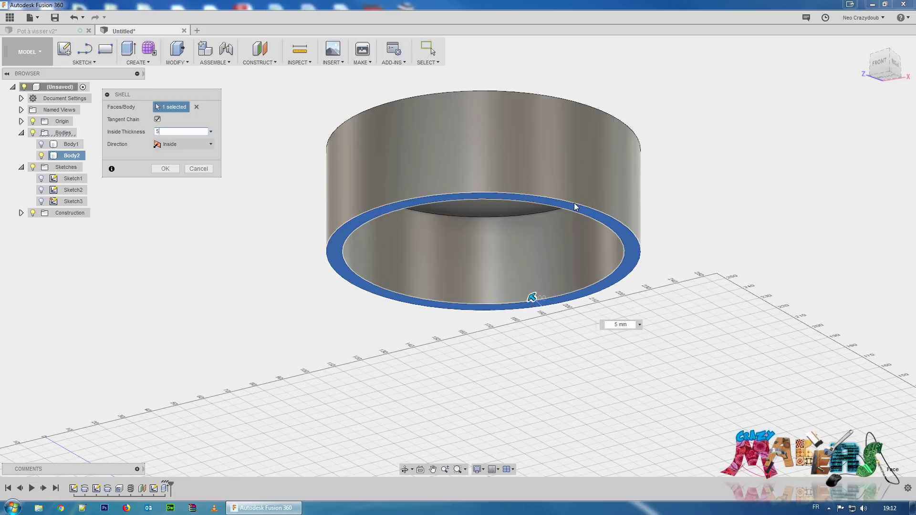
key(Return)
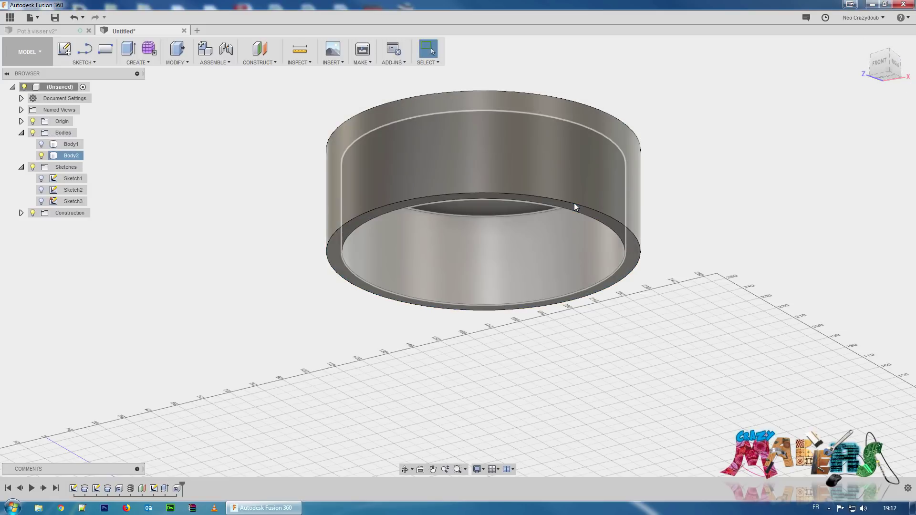
click(572, 217)
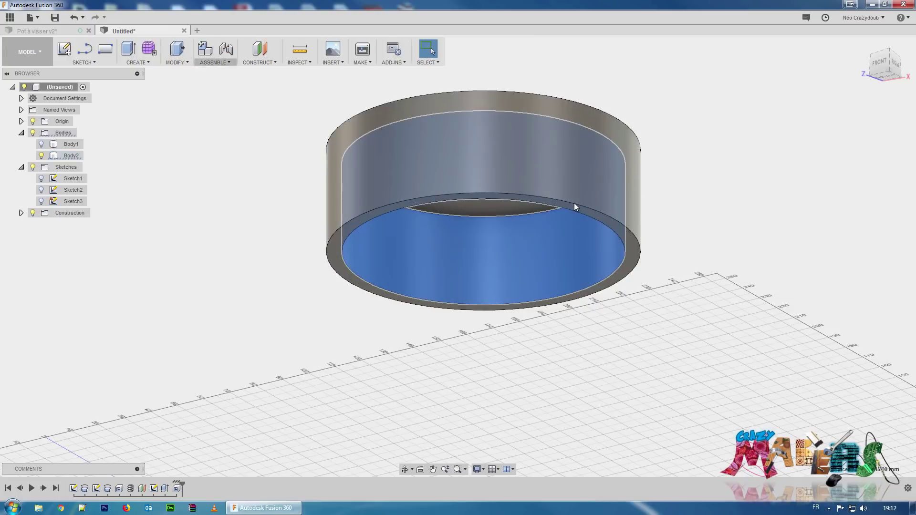
click(177, 62)
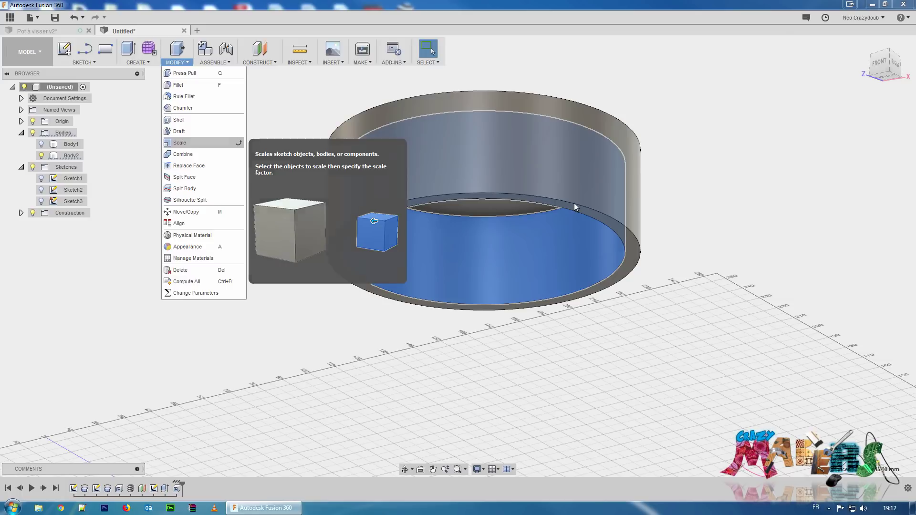
key(Escape)
key(Escape)
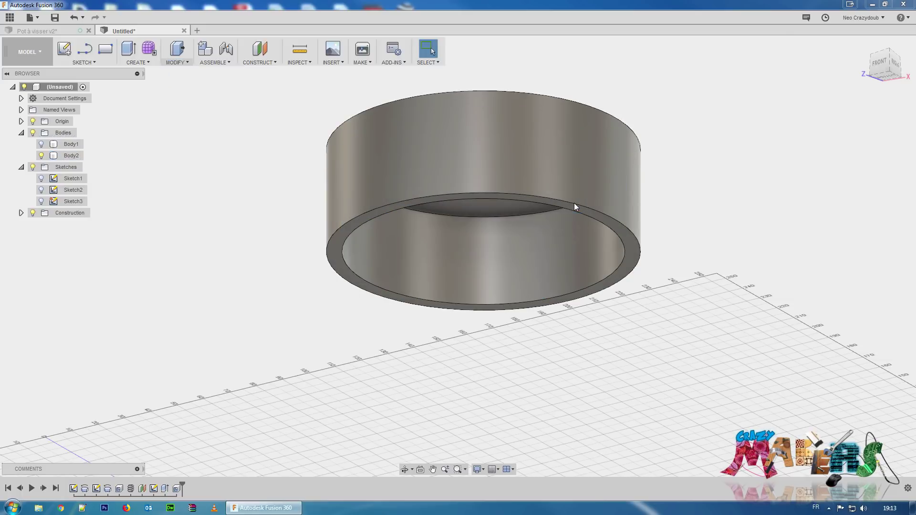
Apply a modeled, full-length ISO Metric M90x6 right-hand thread to the lid's inner cylindrical wall.
click(177, 62)
mouse_move(138, 62)
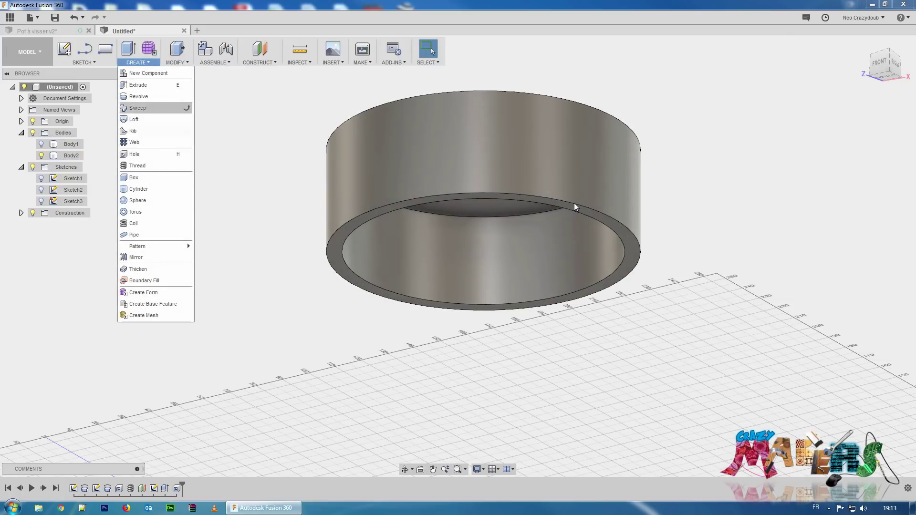
click(138, 166)
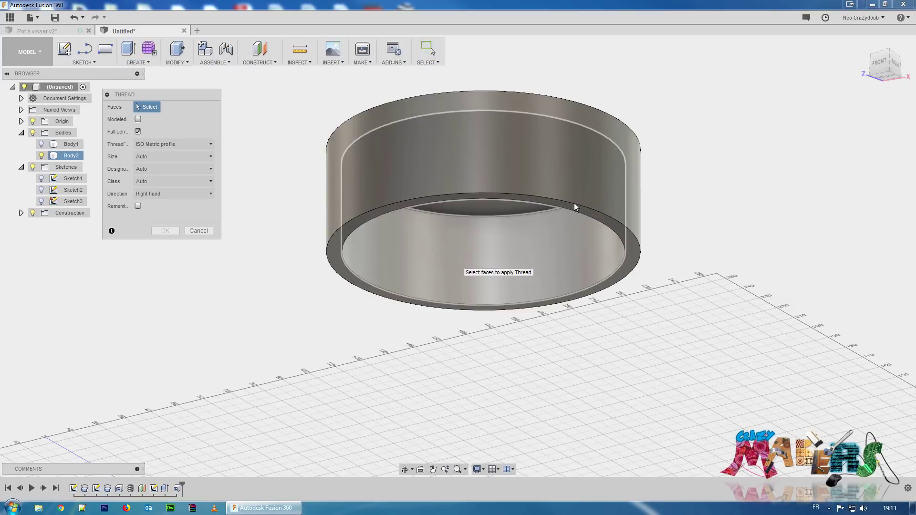
click(574, 207)
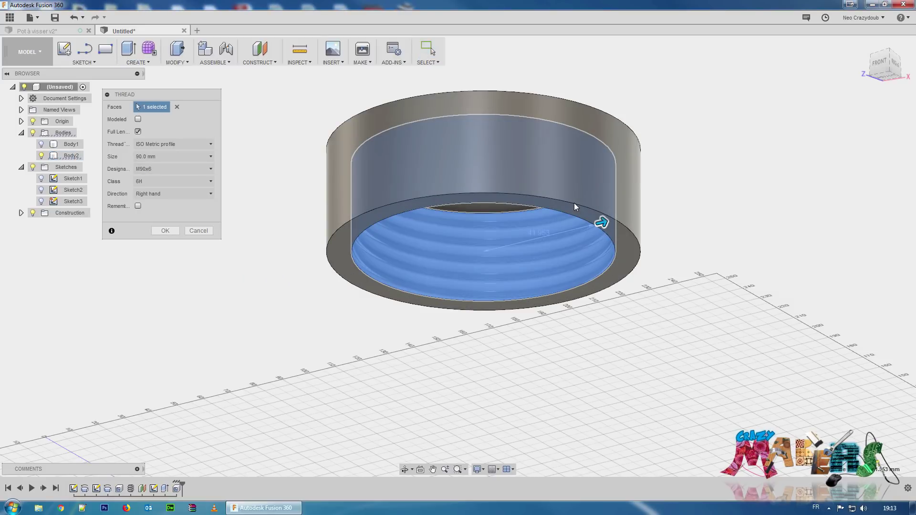
click(138, 120)
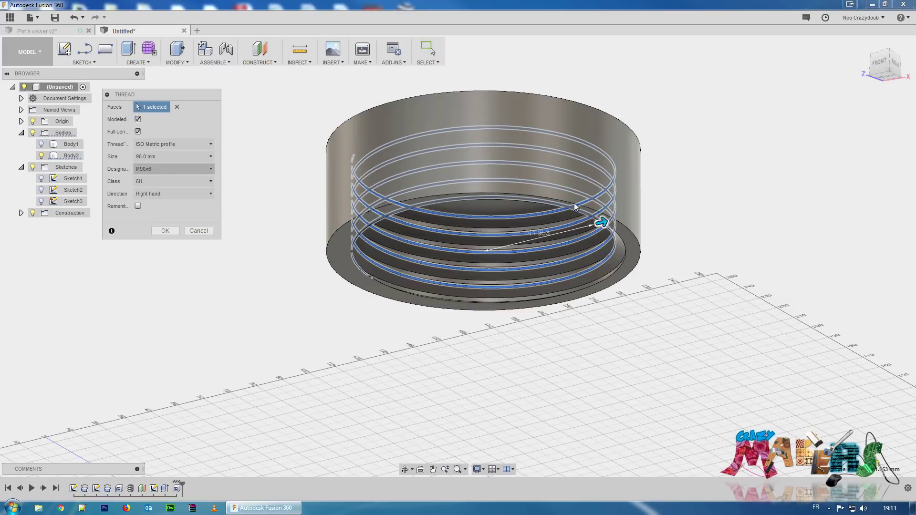
click(165, 230)
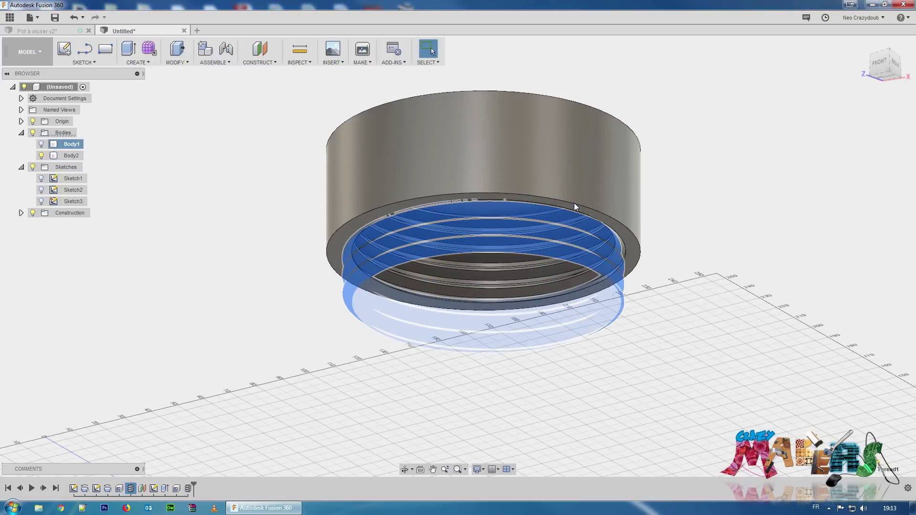
Review the jar neck's thread settings for comparison with the lid's thread, and close them without changes.
right_click(130, 489)
click(157, 403)
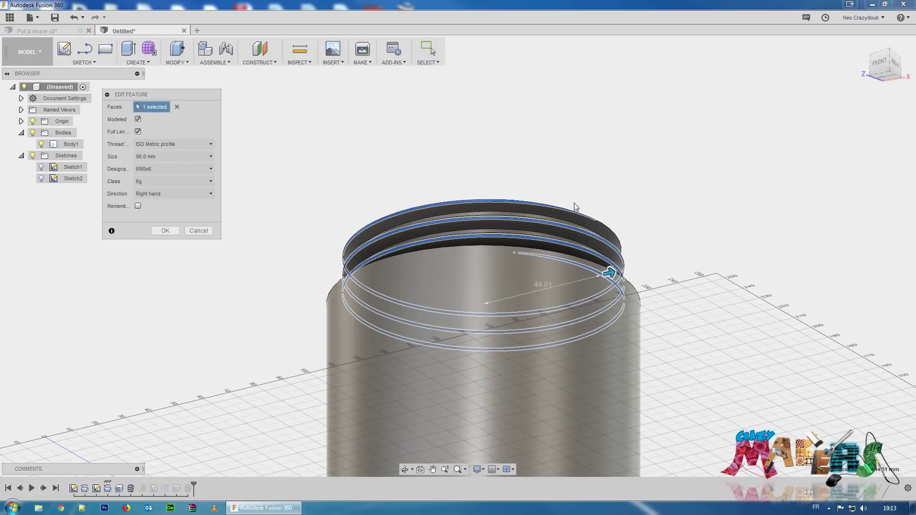
click(199, 230)
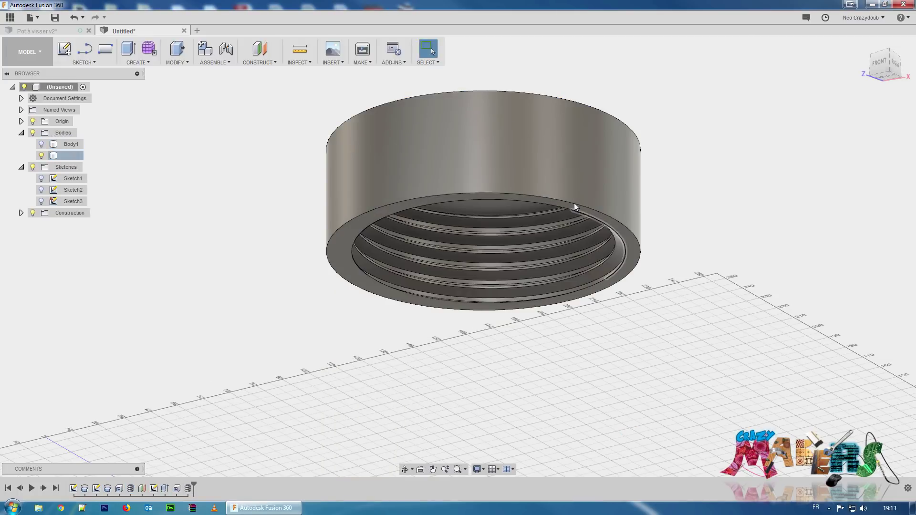
Show the jar body, Body1, again and examine the lid and threaded neck together.
shift+middle_drag(575, 206, 574, 206)
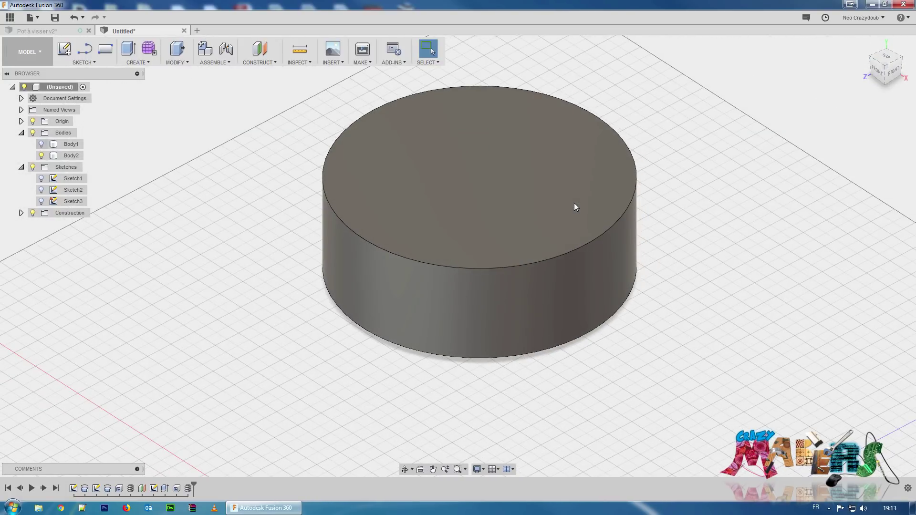
click(41, 144)
scroll(574, 206, up, 3)
scroll(574, 206, down, 5)
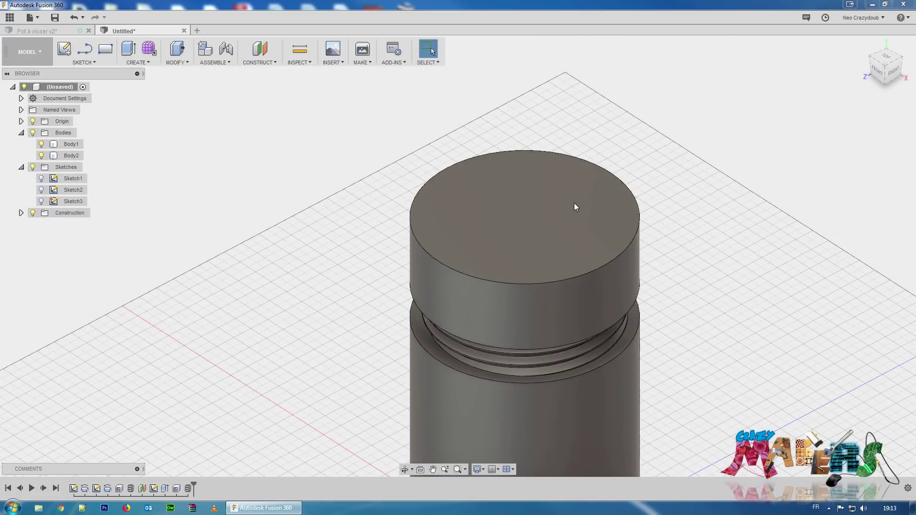
middle_drag(575, 206, 576, 207)
scroll(575, 206, down, 3)
scroll(574, 206, up, 2)
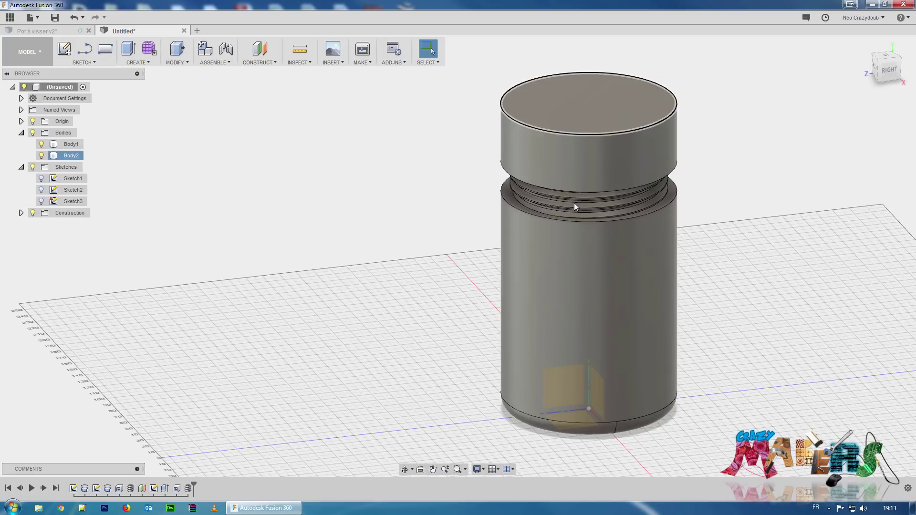
scroll(575, 206, up, 4)
middle_drag(576, 207, 576, 207)
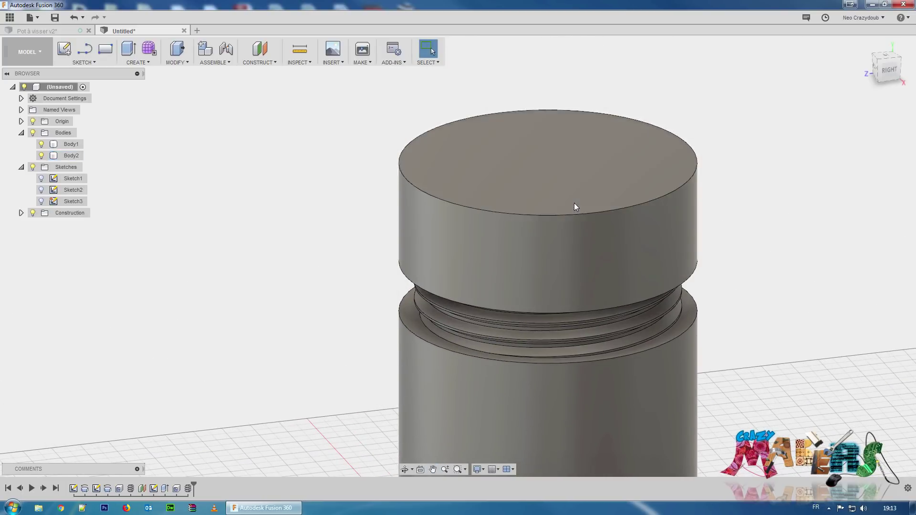
Fillet the lid's outer top edge with a constant radius of 6 mm.
key(j)
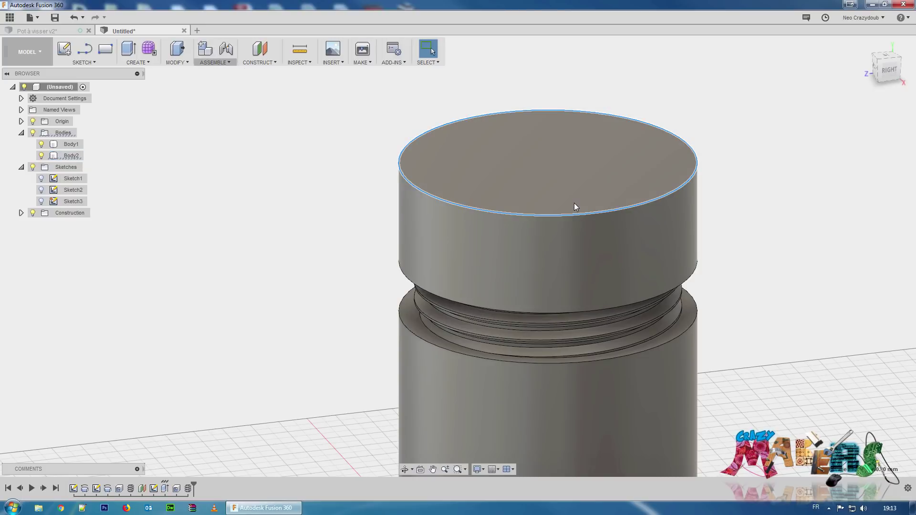
click(177, 62)
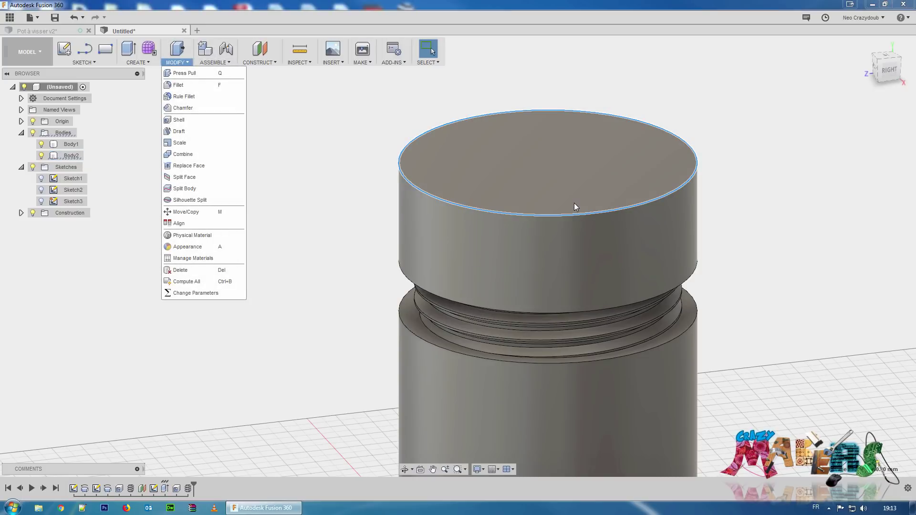
key(f)
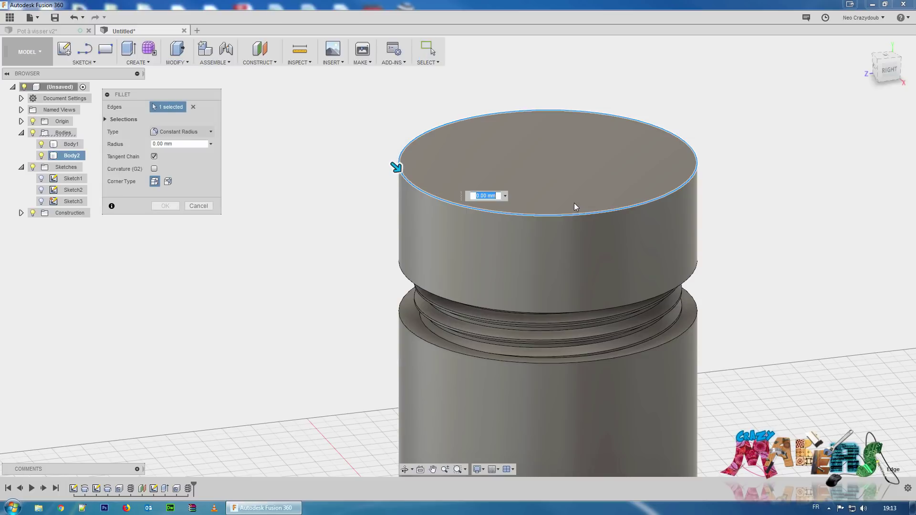
click(575, 207)
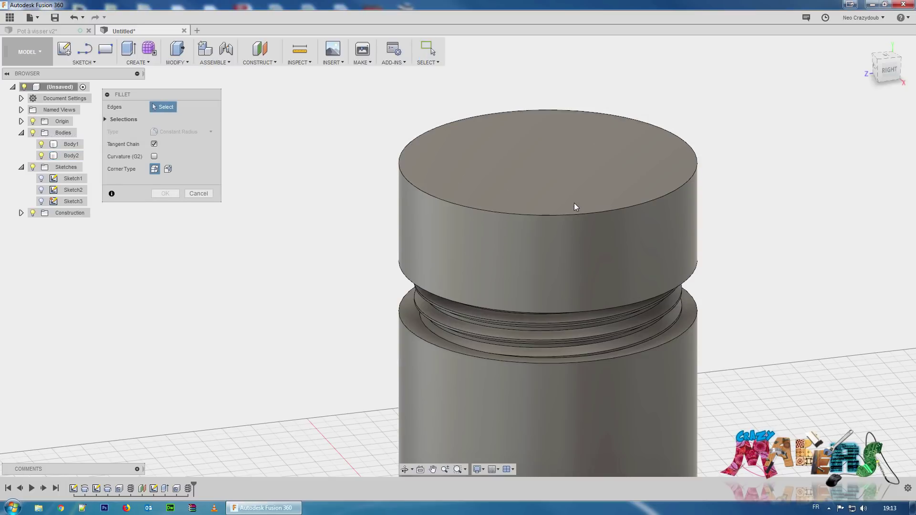
click(575, 206)
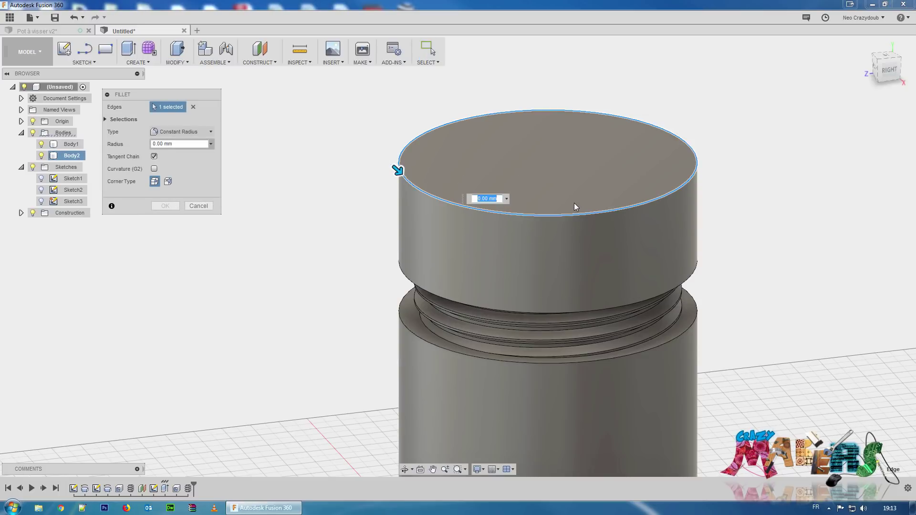
key(Tab)
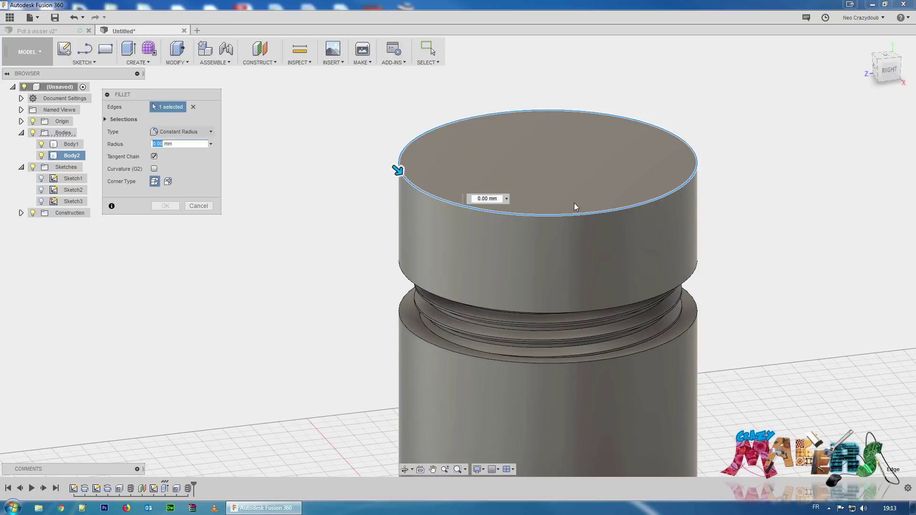
text(30)
key(Return)
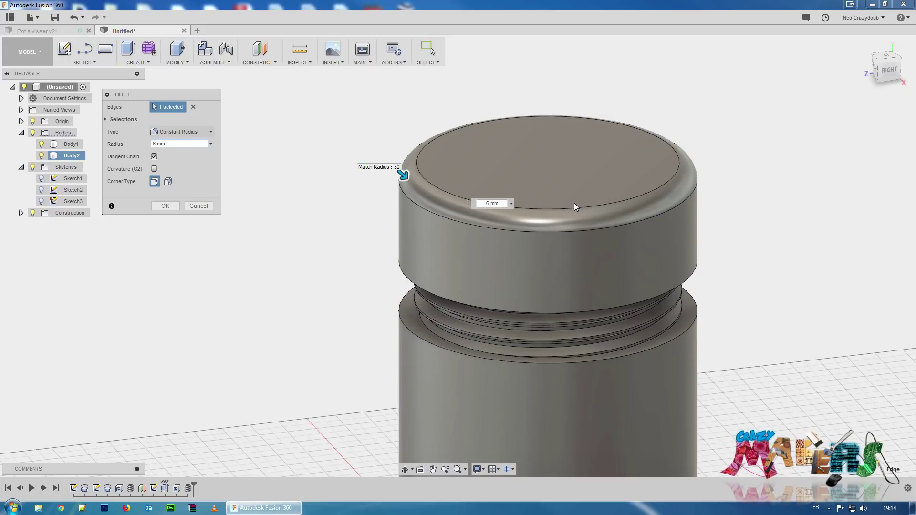
key(Return)
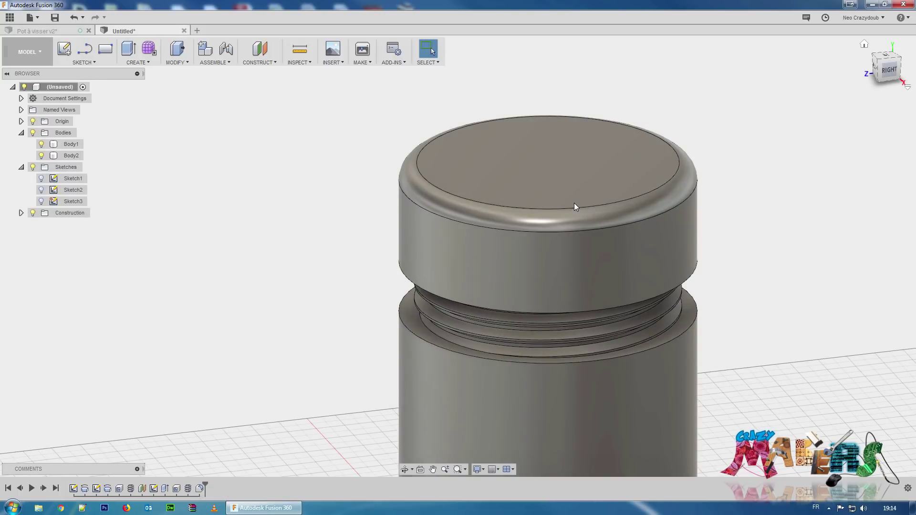
Edit the lid's internal thread, turning off full length and setting the thread length to 25 mm.
right_click(188, 488)
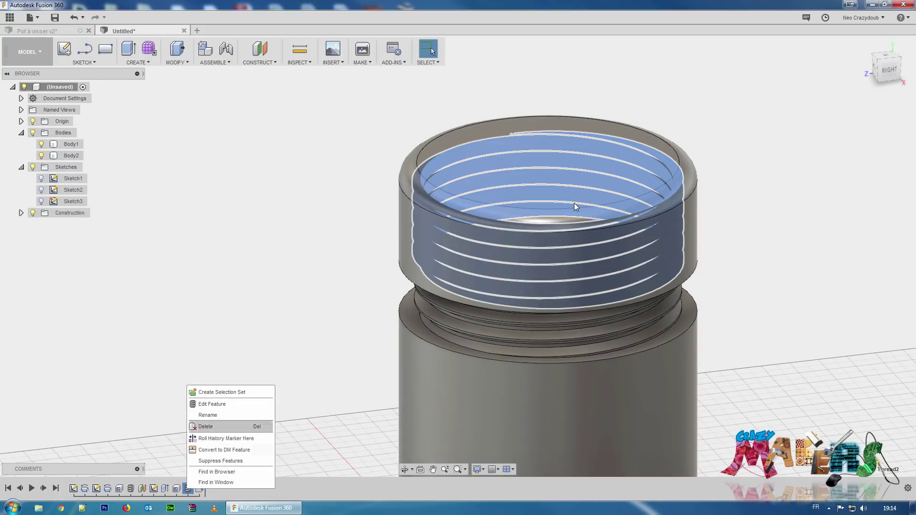
click(215, 404)
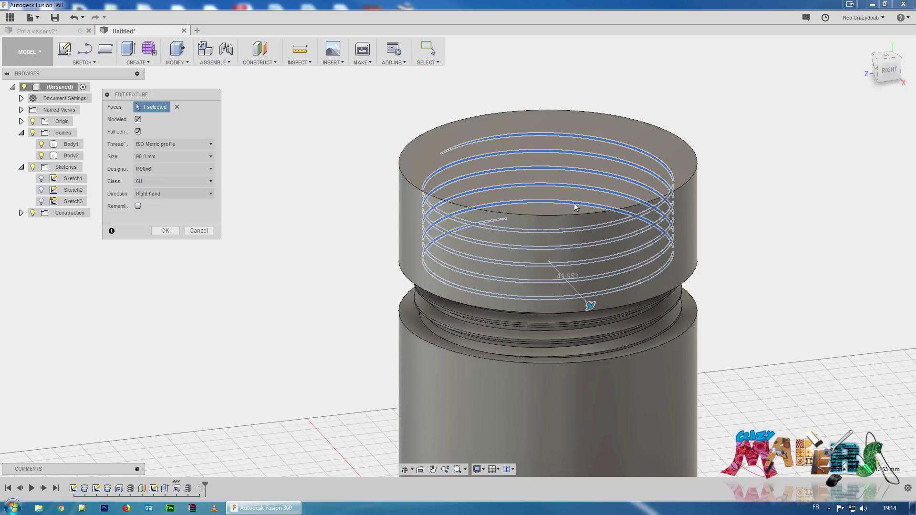
click(172, 193)
click(157, 206)
key(space)
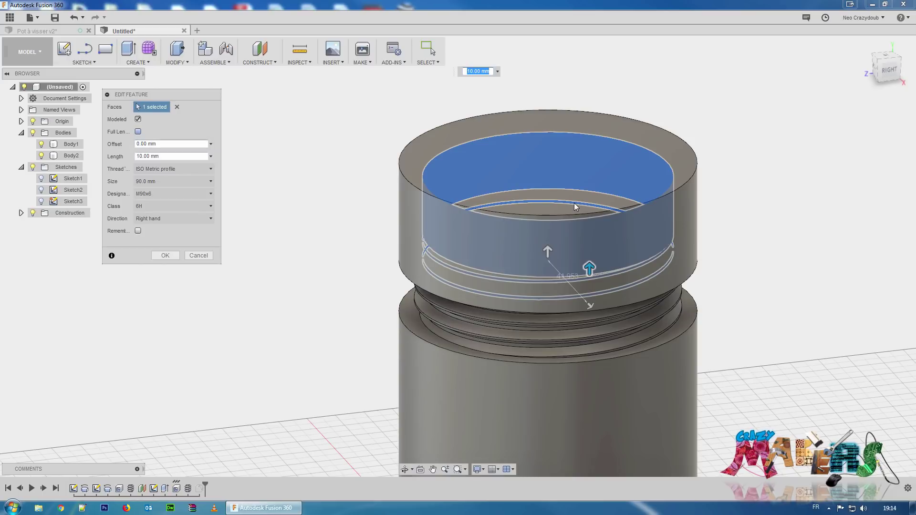
key(space)
key(space)
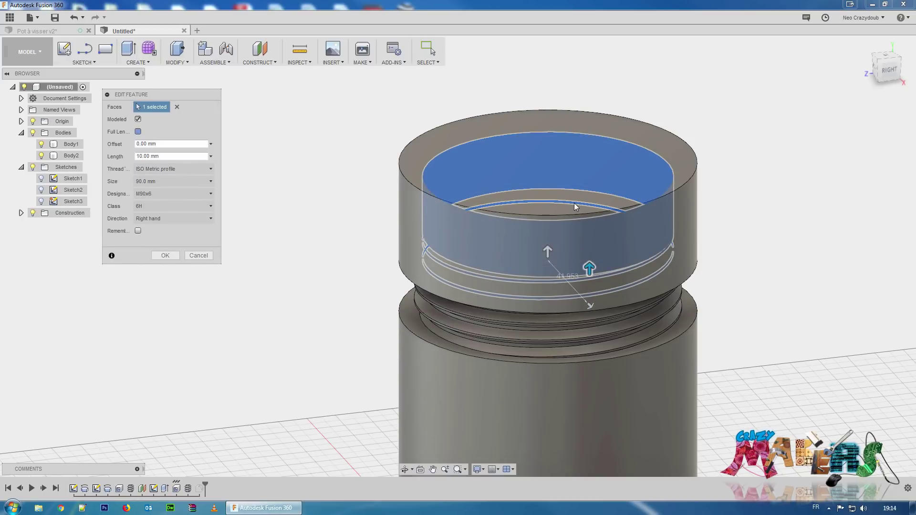
key(space)
key(space)
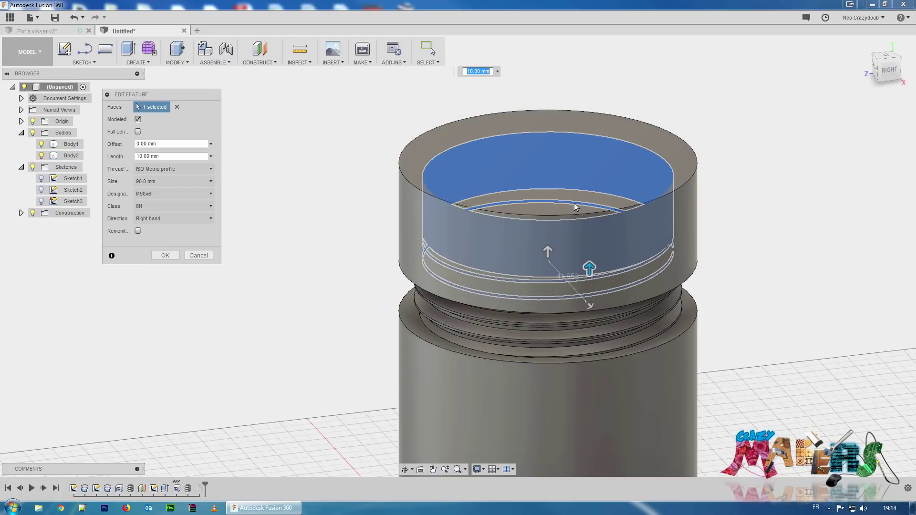
key(space)
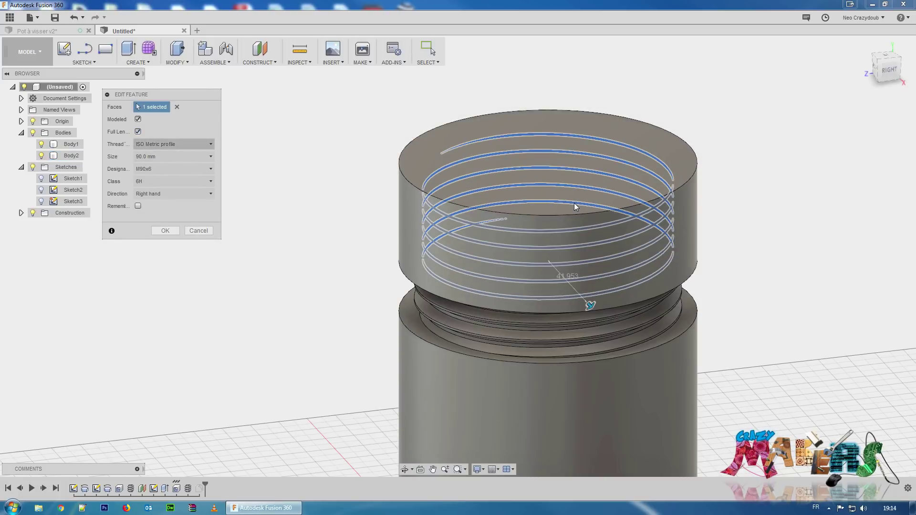
key(space)
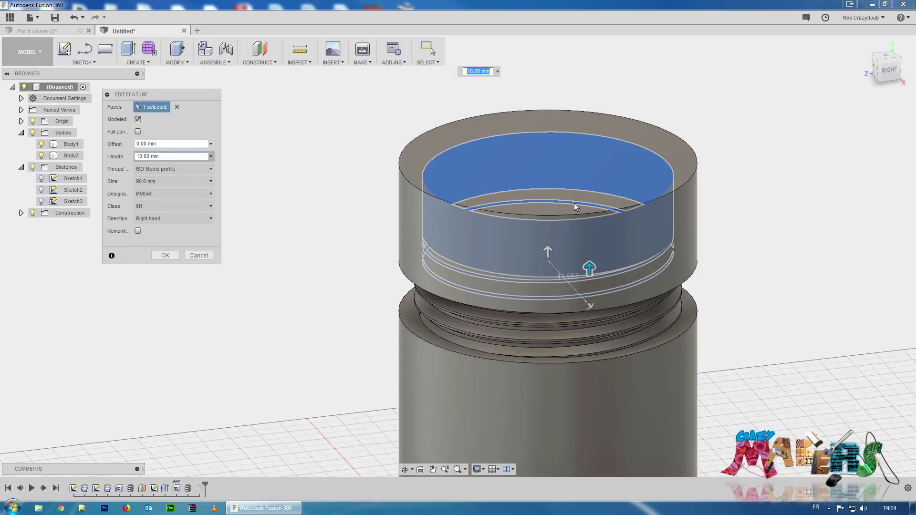
key(Tab)
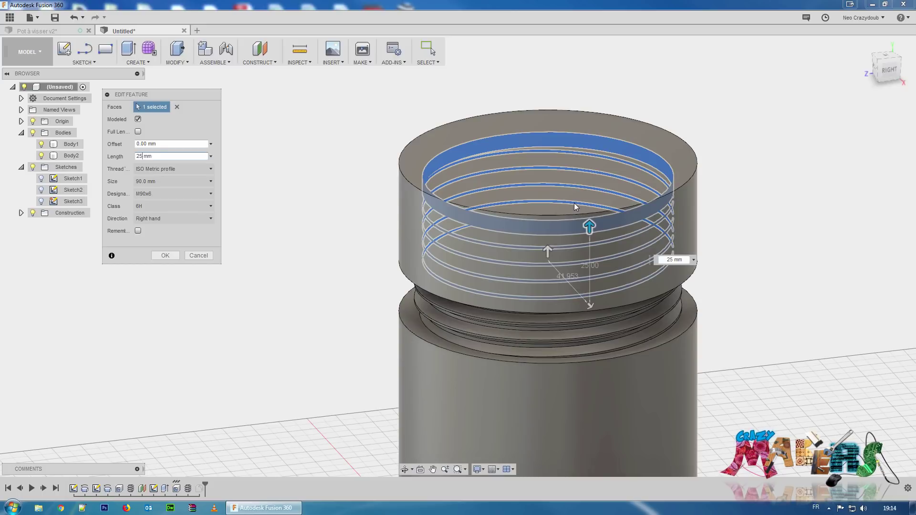
key(Return)
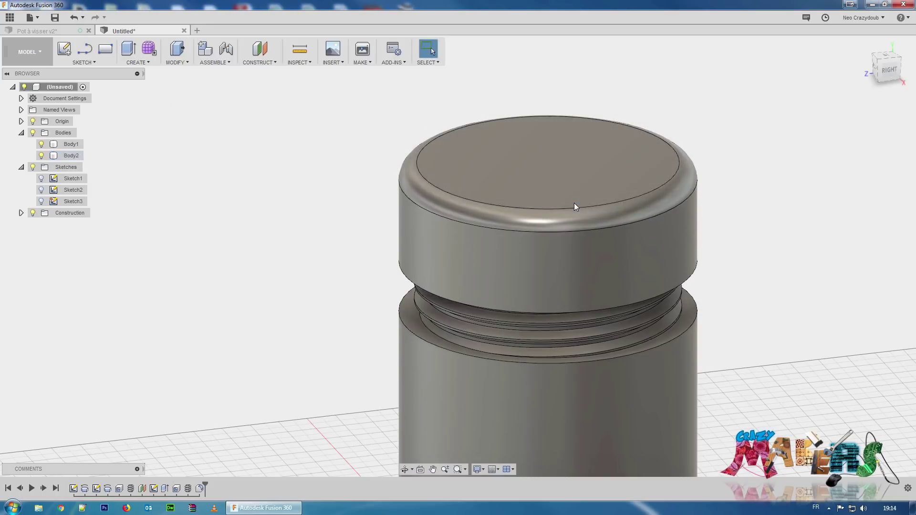
Hide the jar body, Body1, and examine the lid's internal thread from below.
click(575, 206)
key(v)
click(41, 156)
click(42, 144)
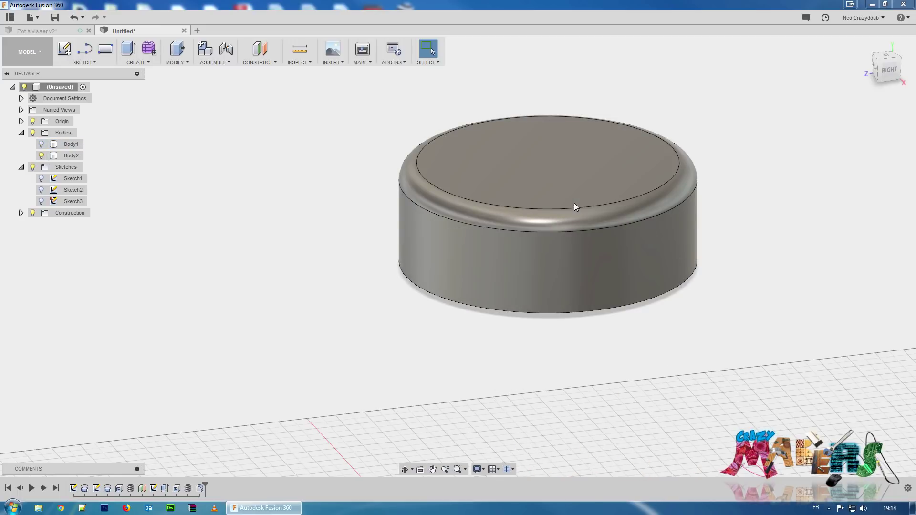
shift+middle_drag(574, 206, 575, 206)
click(71, 156)
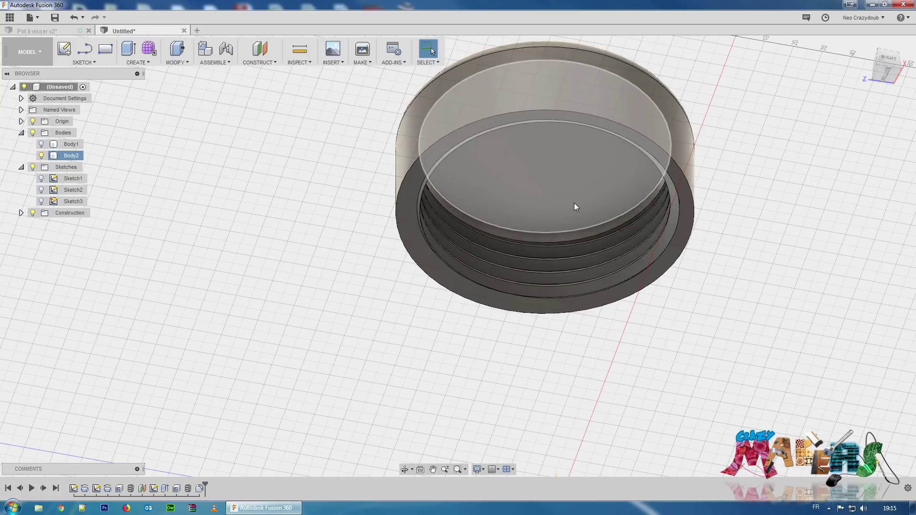
key(Escape)
Set the length of the lid's internal thread to 28 mm.
right_click(187, 489)
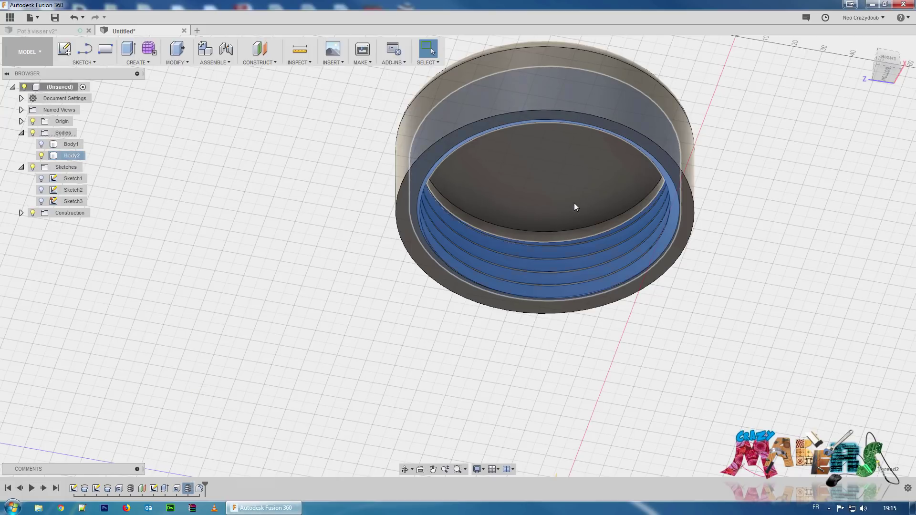
click(224, 406)
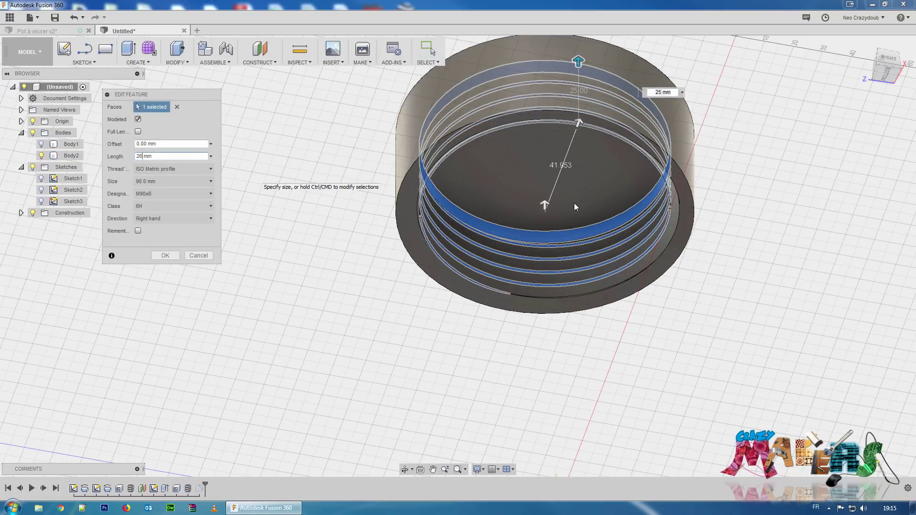
text(26)
key(Tab)
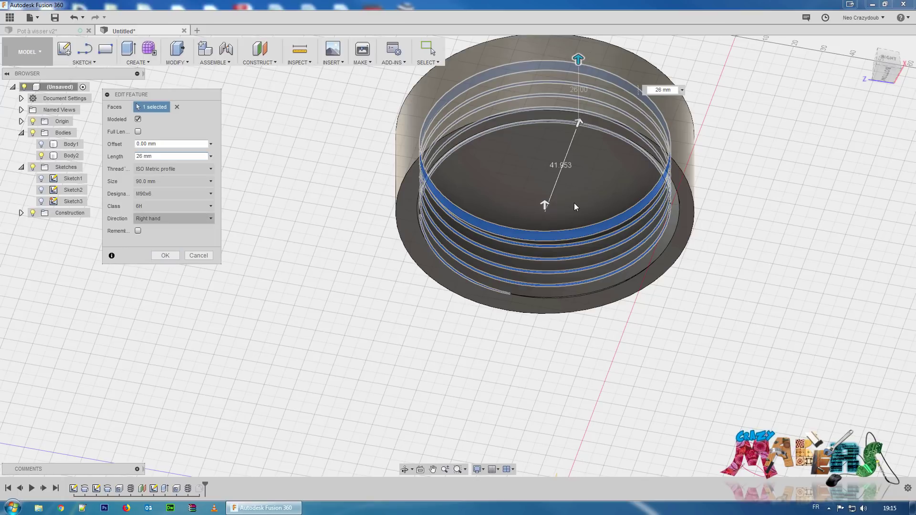
text(8)
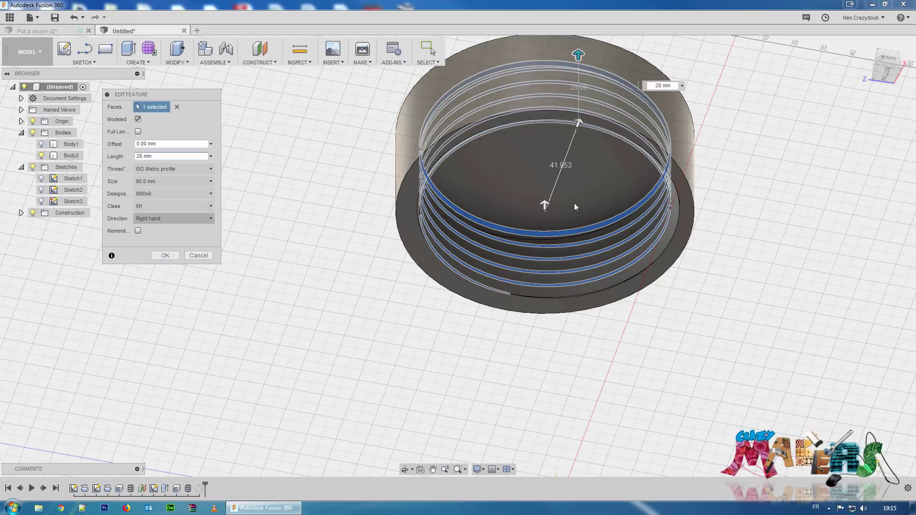
key(Return)
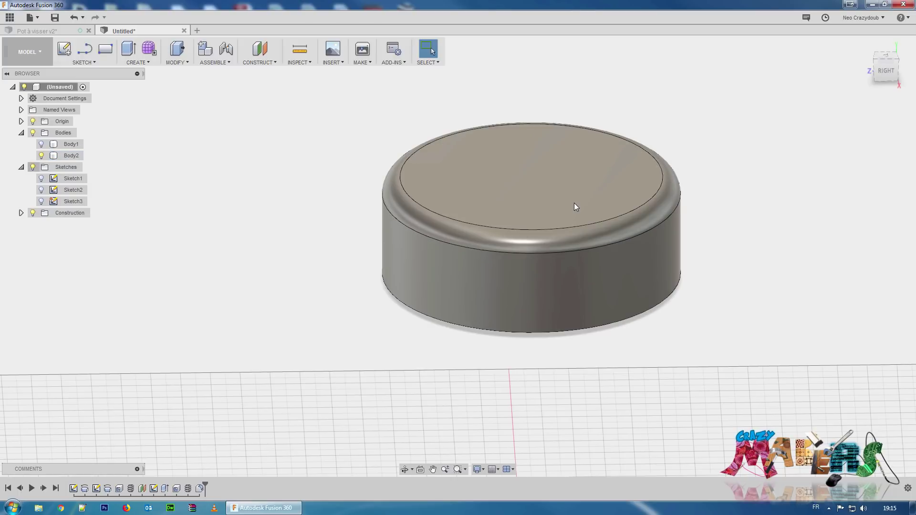
Show the jar body, Body1, again and view the whole jar with its filleted lid.
click(42, 144)
scroll(633, 262, up, 3)
scroll(670, 277, down, 6)
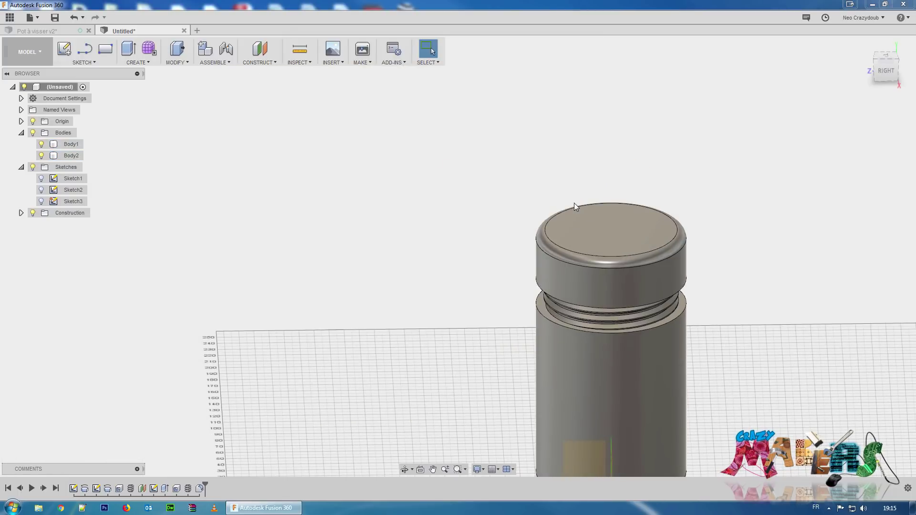
scroll(575, 206, up, 3)
mouse_move(574, 206)
middle_down()
mouse_move(545, 64)
mouse_move(539, 84)
middle_up()
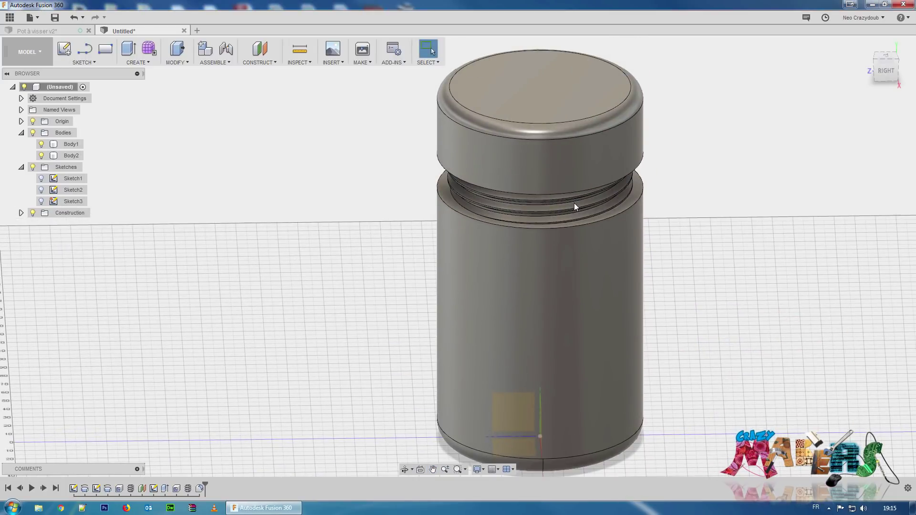
Create a sketch on the flat bottom face of the jar.
shift+middle_drag(575, 207, 575, 207)
scroll(575, 207, up, 4)
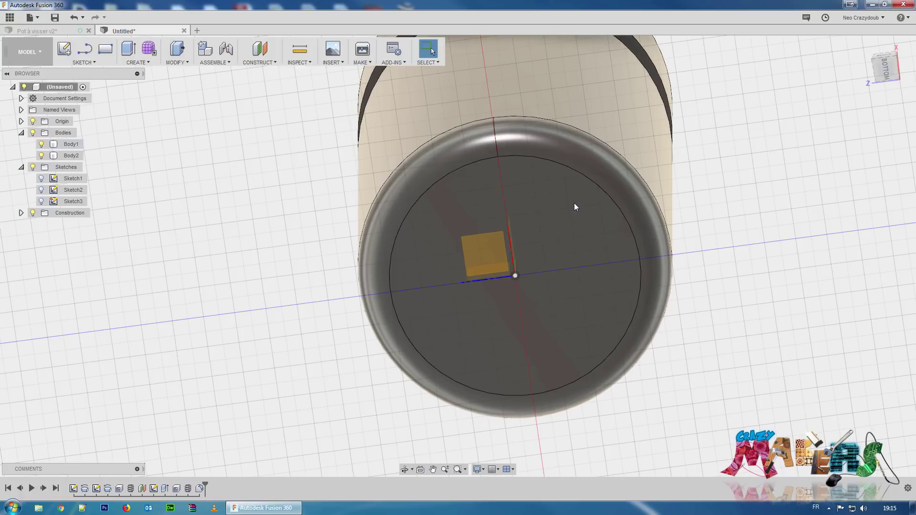
right_click(575, 207)
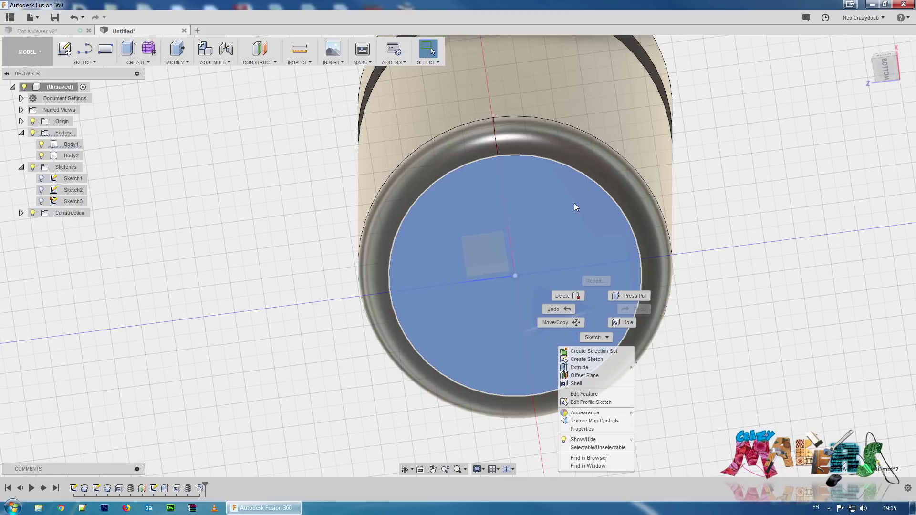
key(Return)
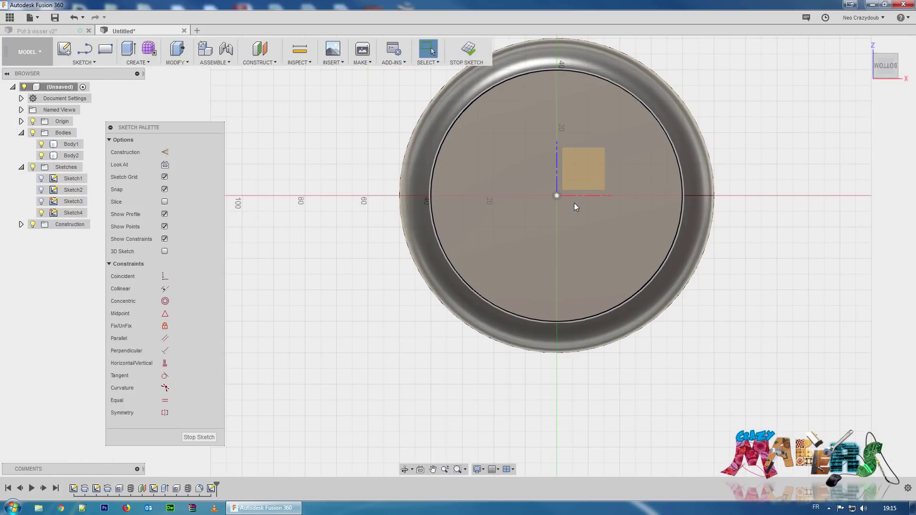
key(c)
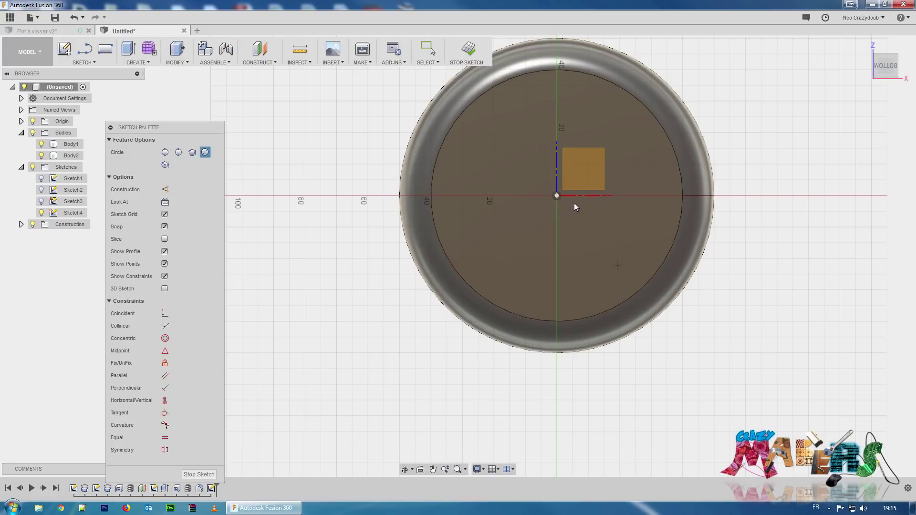
key(Escape)
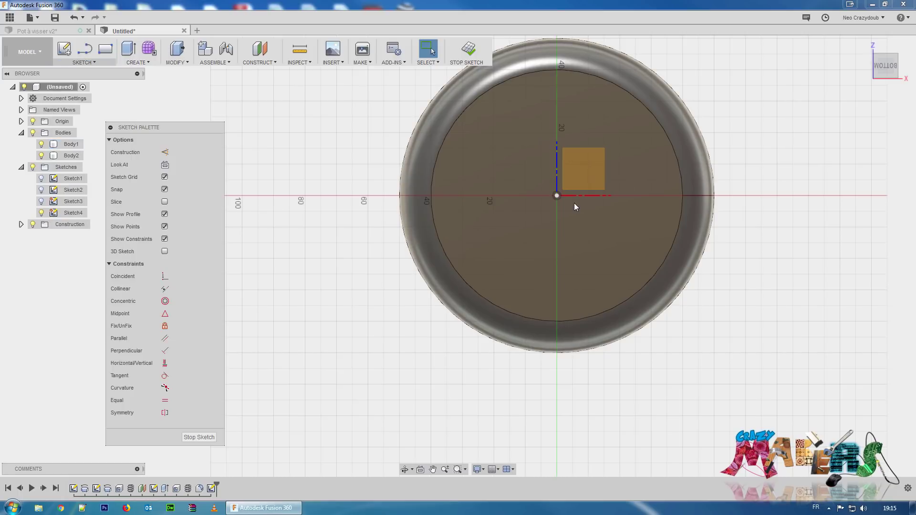
Offset the circular edge of the jar's bottom face 3 mm inward and finish the sketch.
click(84, 62)
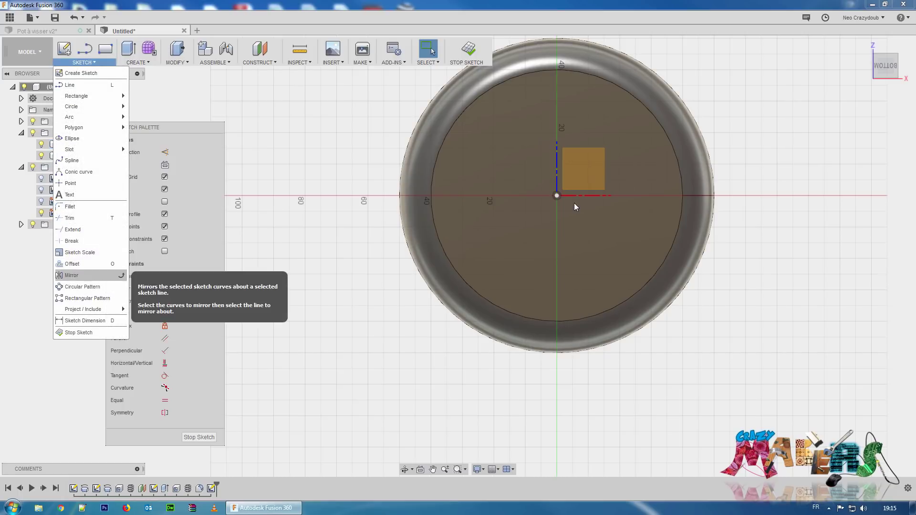
click(79, 263)
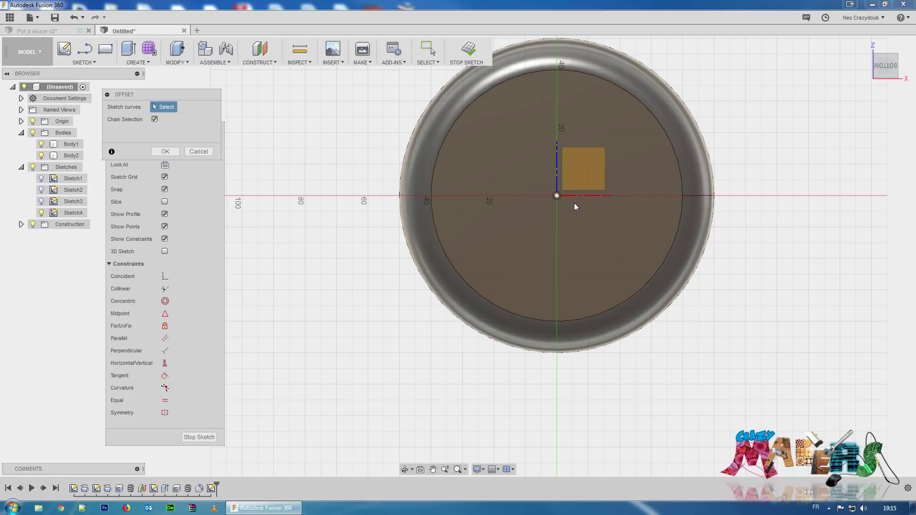
click(439, 248)
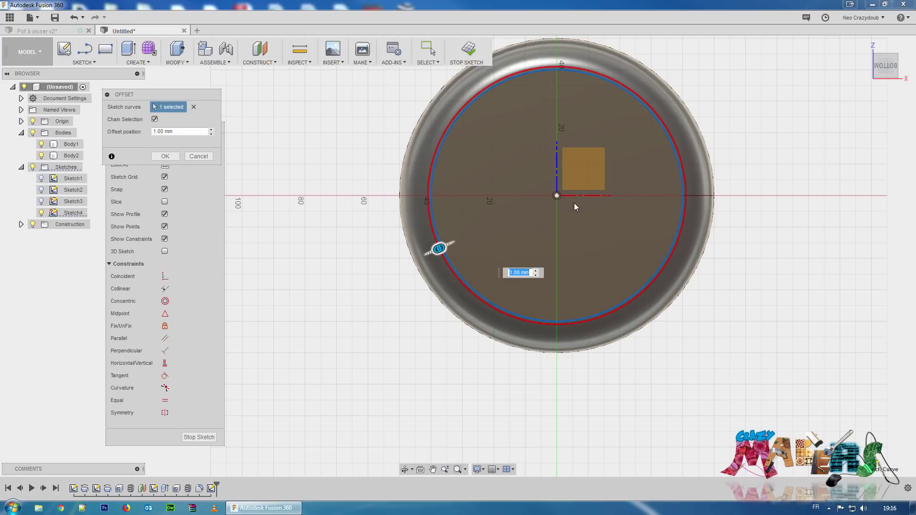
drag(441, 247, 453, 242)
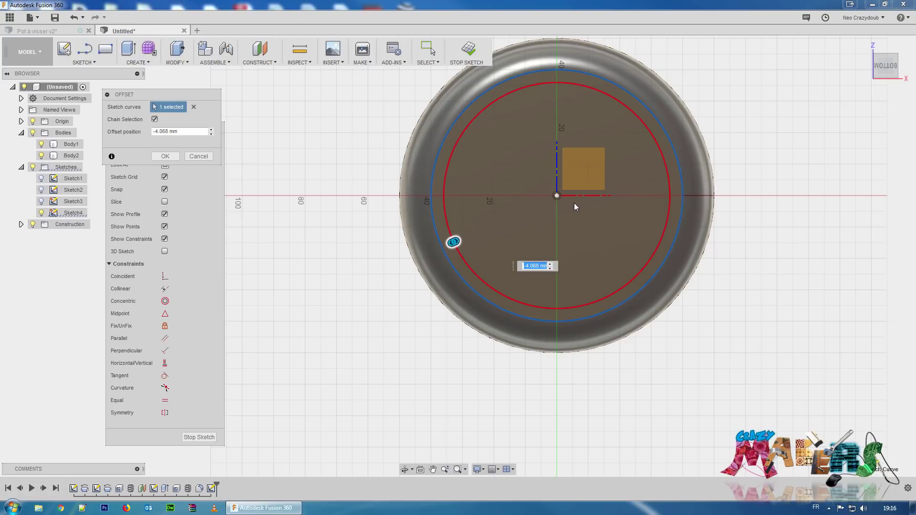
text(-2)
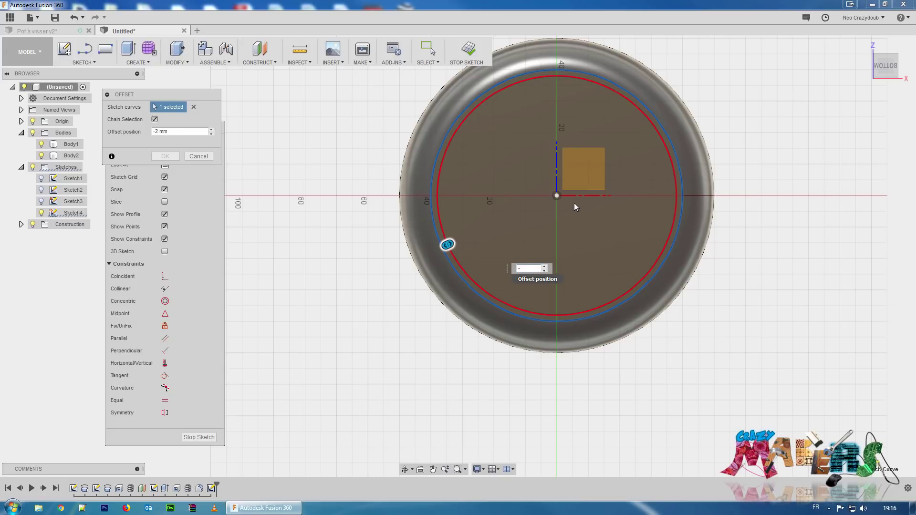
text(3)
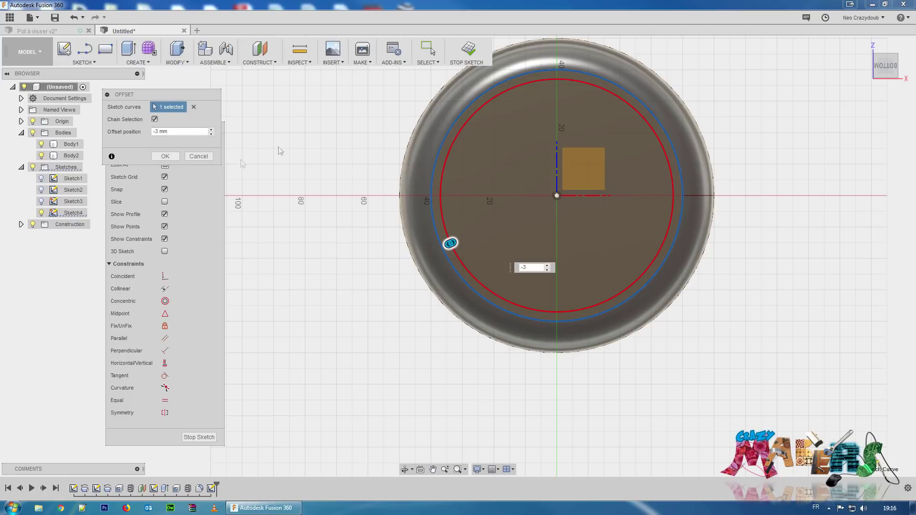
click(163, 155)
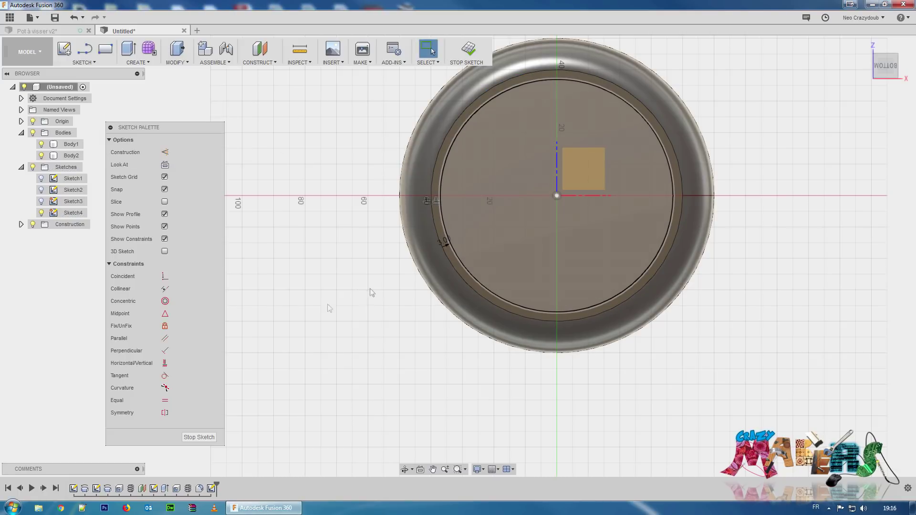
click(199, 437)
Cut the inner circle profile 3 mm deep into the jar's bottom with Press Pull.
shift+middle_drag(239, 429, 581, 209)
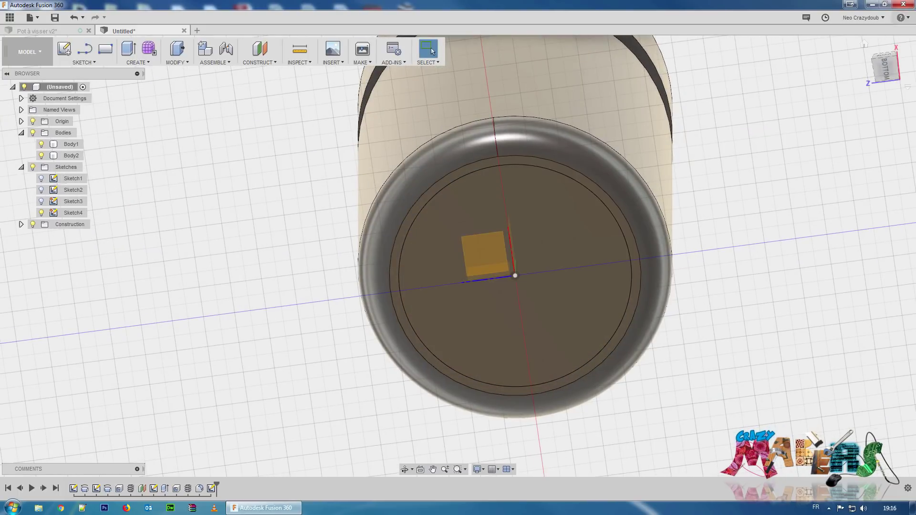
mouse_move(883, 67)
mouse_down()
mouse_move(877, 36)
mouse_move(708, 148)
mouse_move(715, 231)
mouse_move(599, 209)
mouse_up()
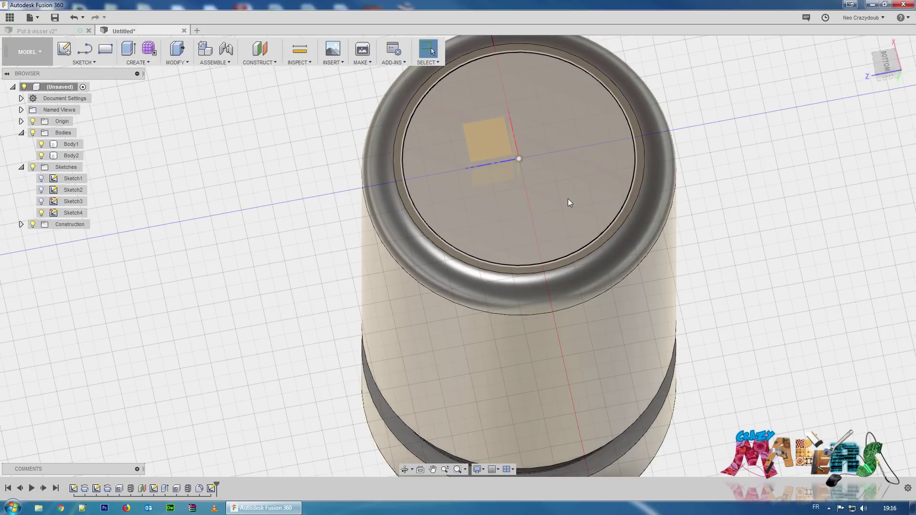
key(q)
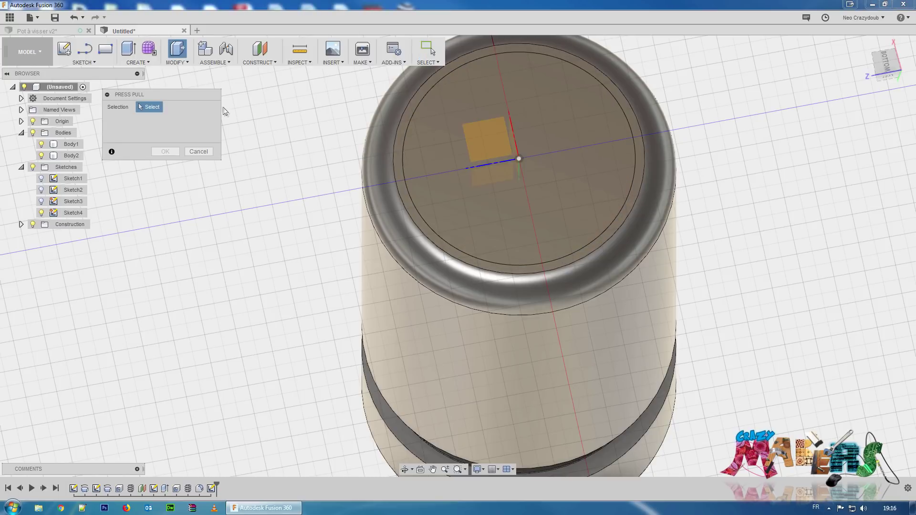
click(177, 62)
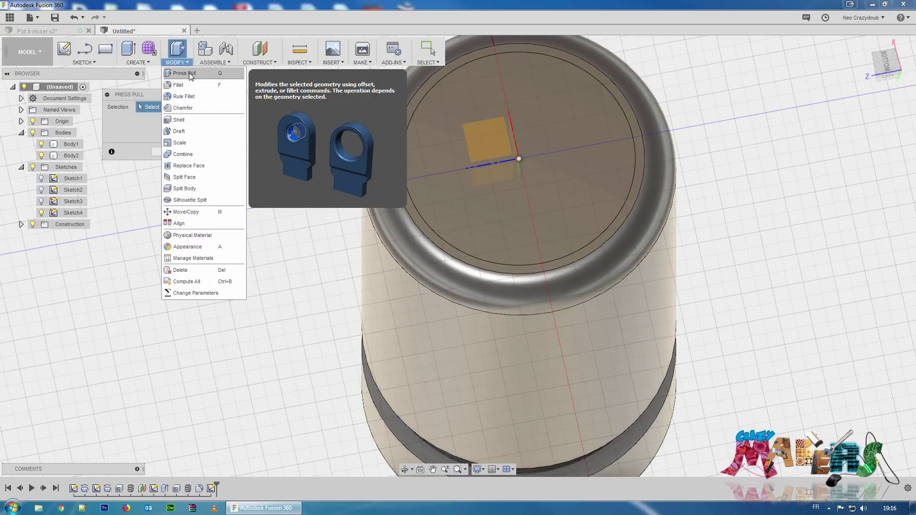
click(159, 120)
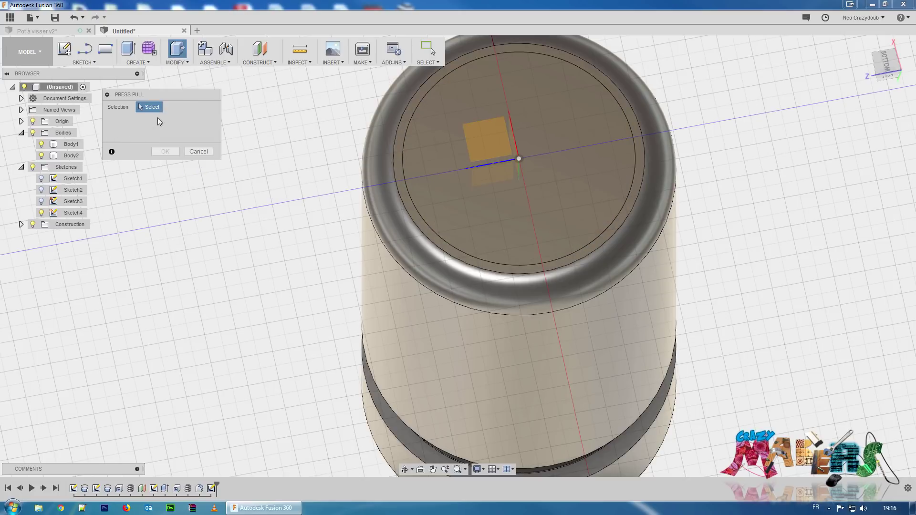
click(510, 222)
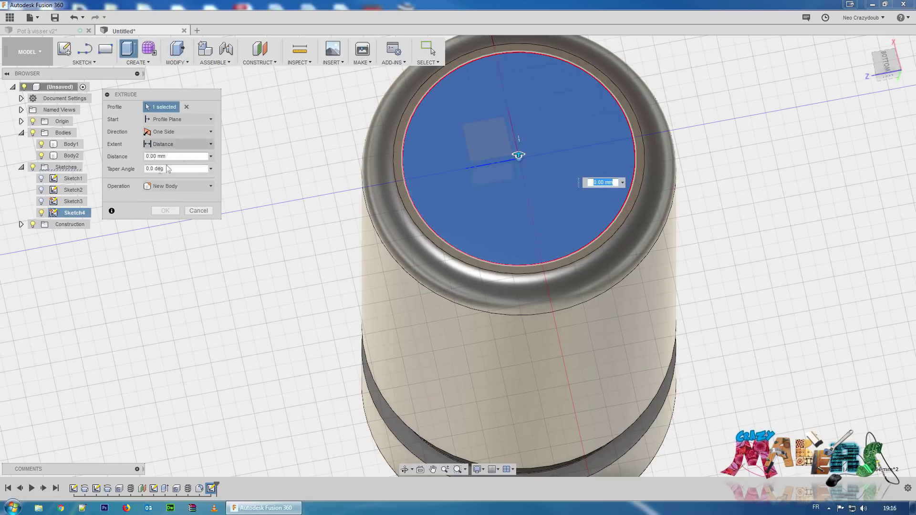
click(191, 156)
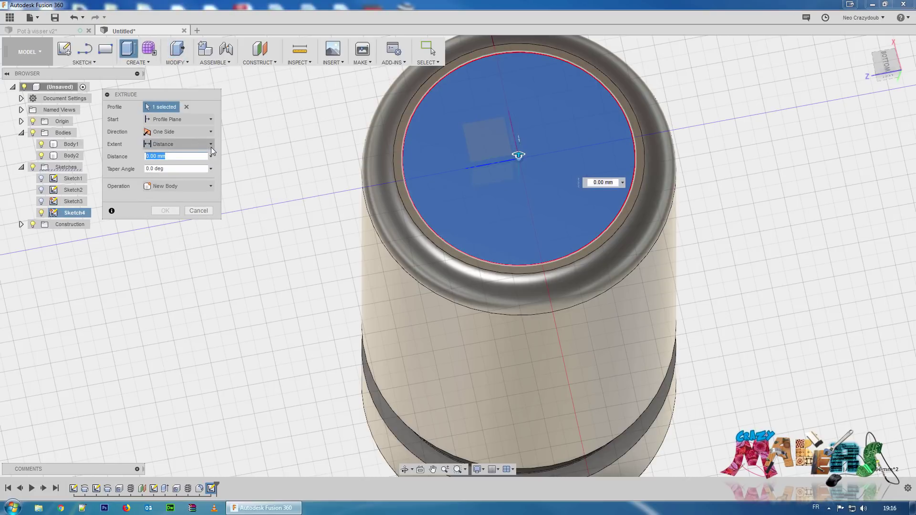
text(-2)
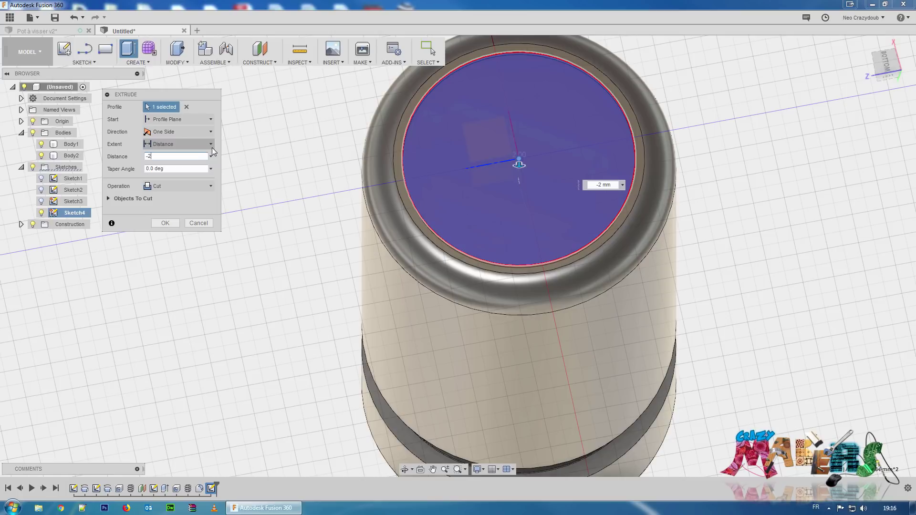
key(BackSpace)
text(3)
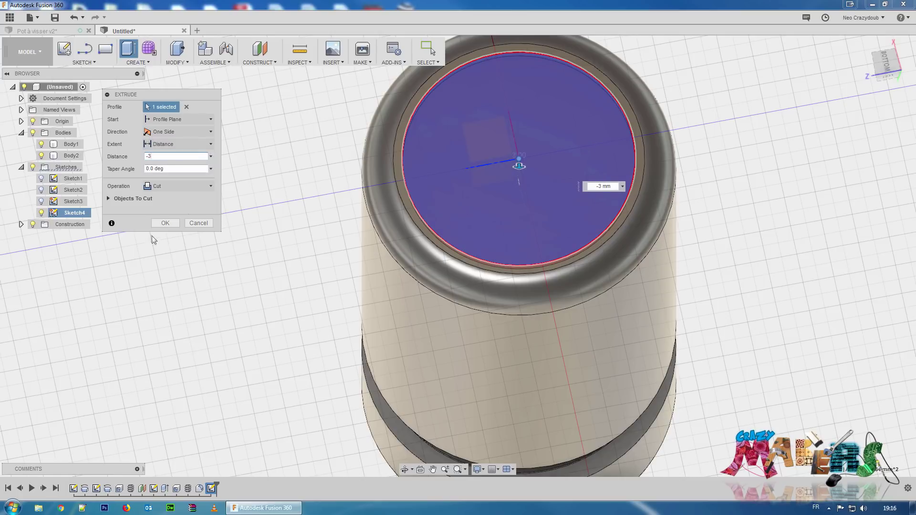
click(165, 223)
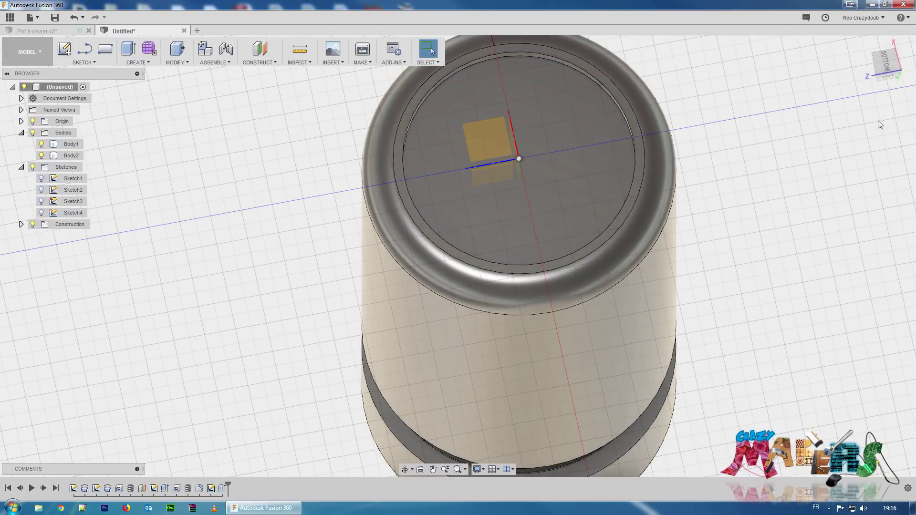
drag(889, 66, 746, 199)
scroll(603, 164, up, 3)
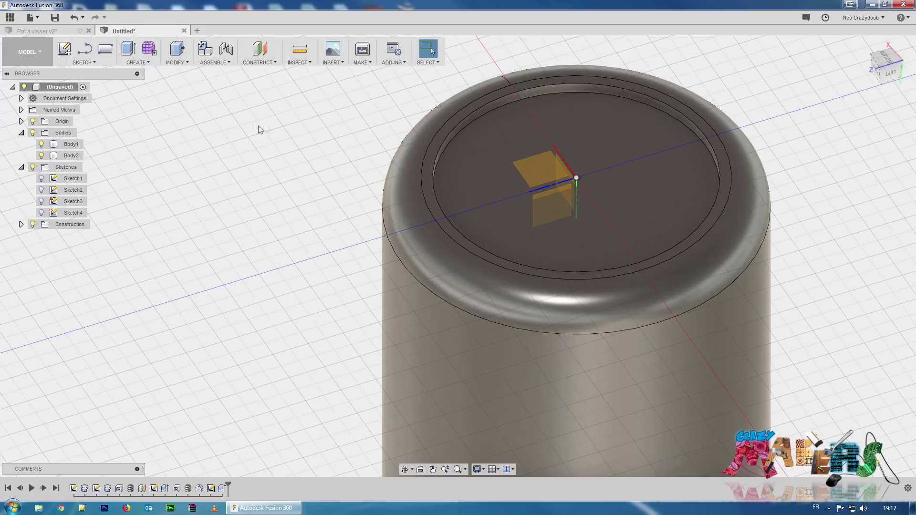
click(149, 60)
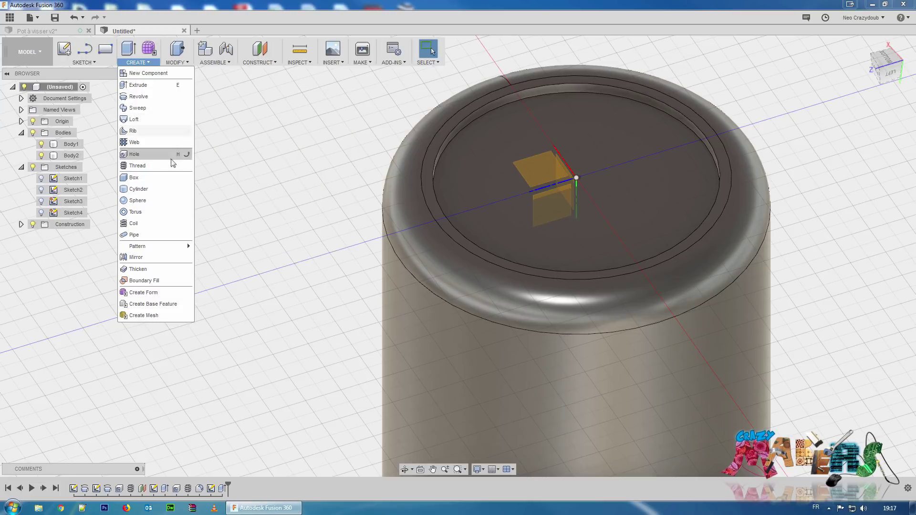
click(177, 62)
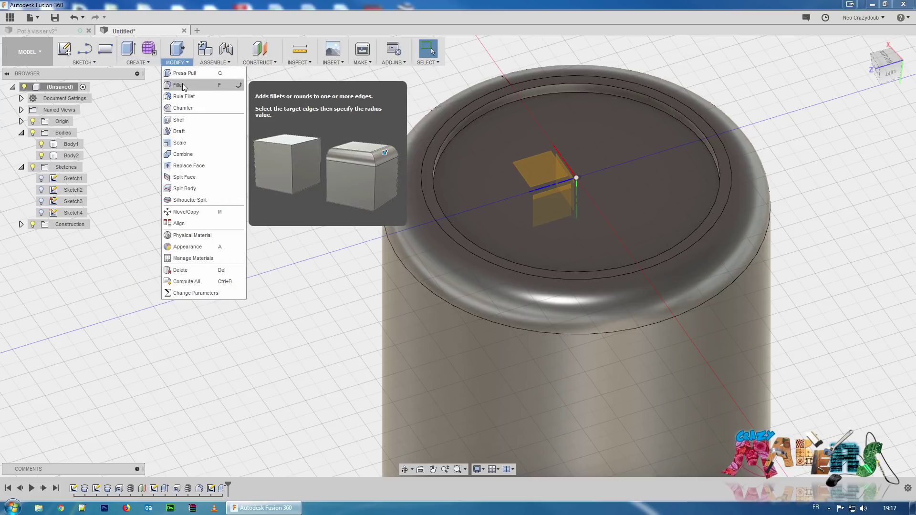
click(181, 86)
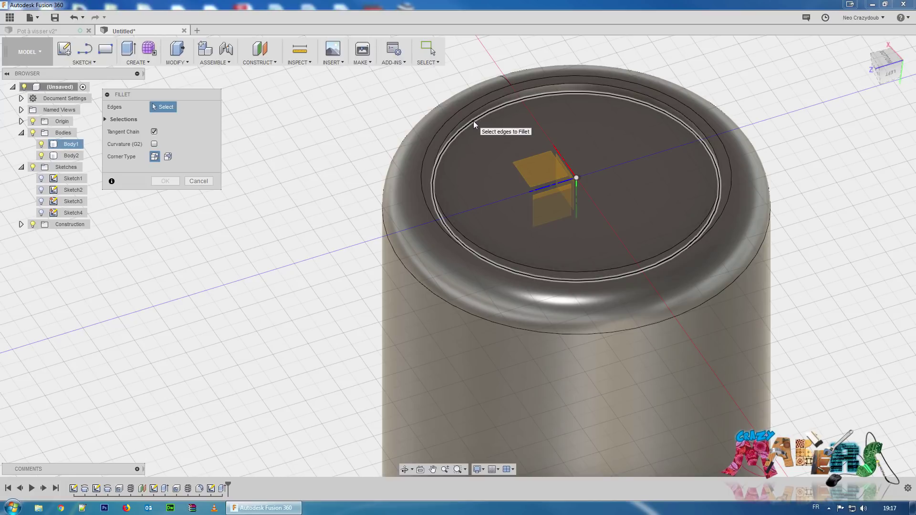
click(199, 181)
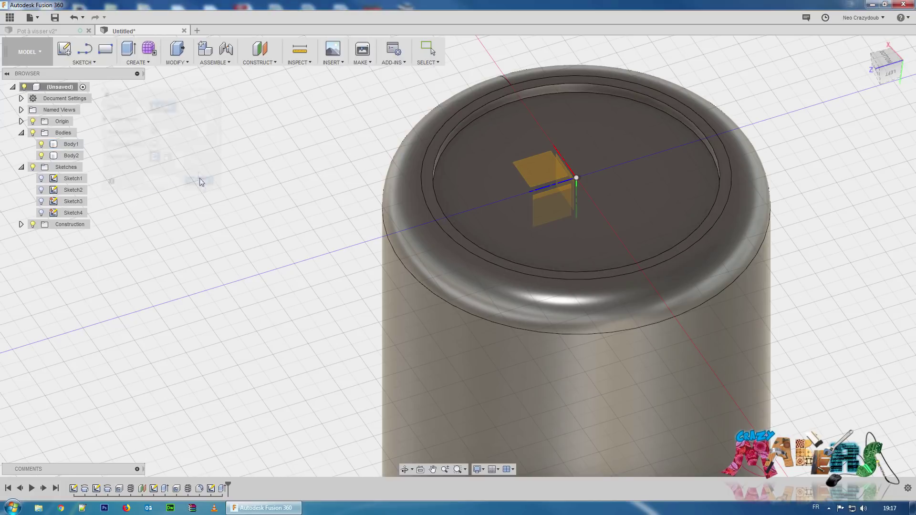
Fillet the upper and lower circular edges of the bottom recess with a 2 mm radius.
click(181, 62)
click(191, 84)
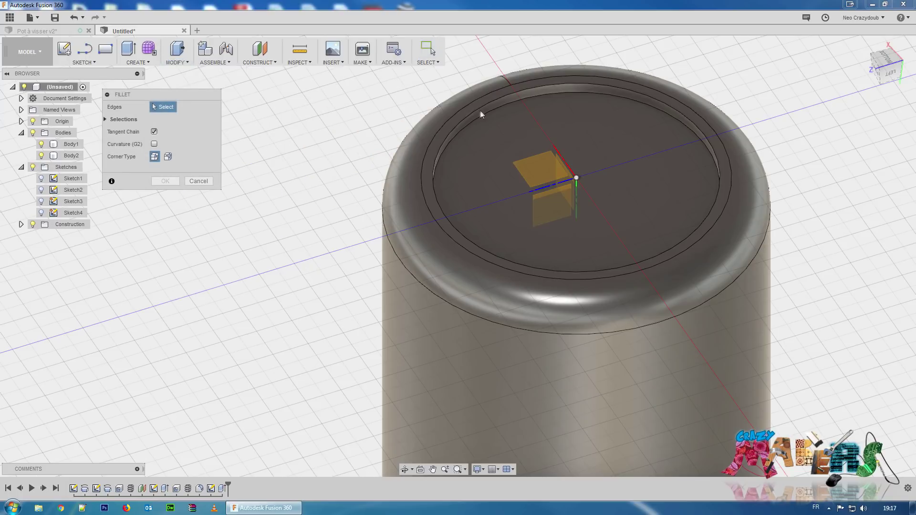
click(474, 122)
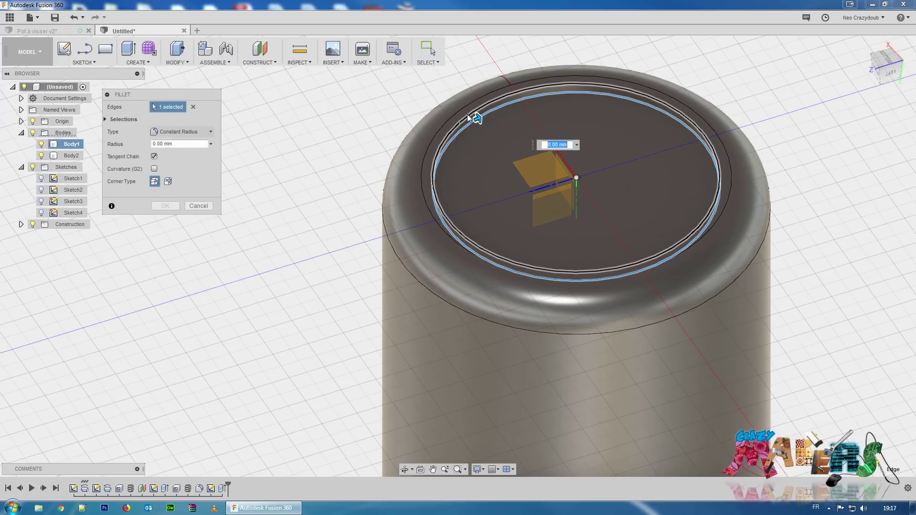
click(468, 116)
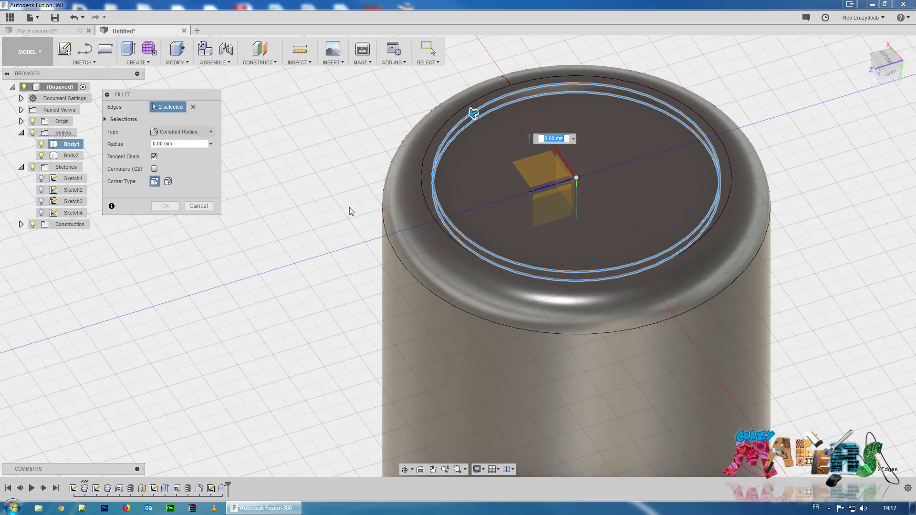
double_click(158, 143)
text(2)
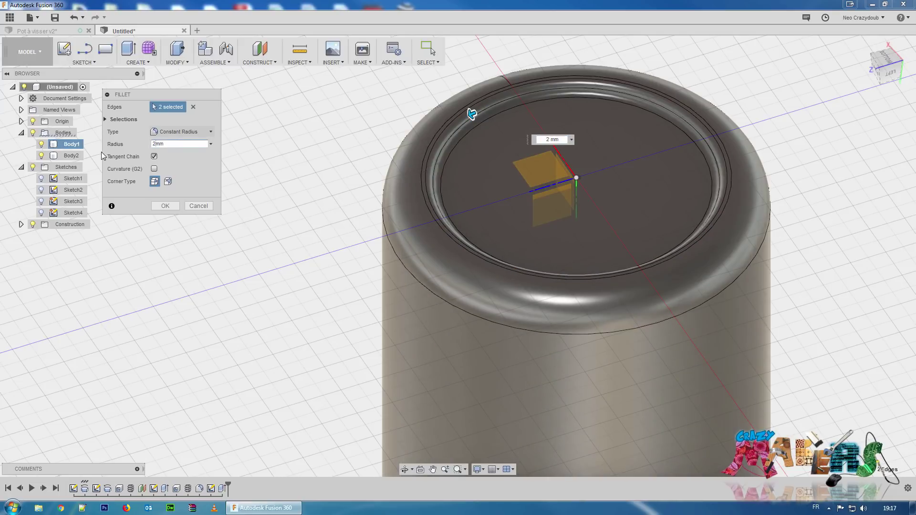
click(166, 206)
Examine the whole jar with its lid from the side, from slightly below and from above.
mouse_move(457, 256)
shift+middle_down()
mouse_move(461, 362)
mouse_move(459, 277)
mouse_move(735, 78)
shift+middle_up()
scroll(730, 79, up, 2)
scroll(726, 79, down, 2)
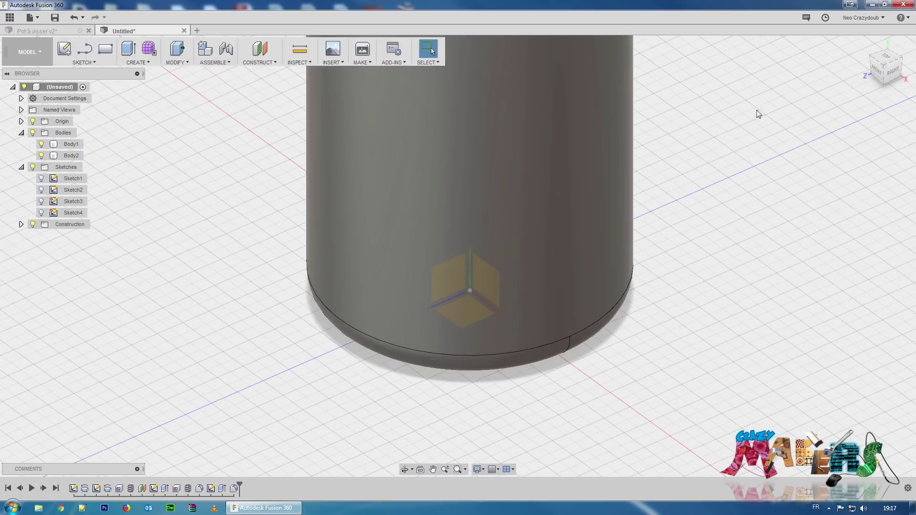
middle_drag(733, 114, 628, 245)
scroll(762, 209, down, 1)
scroll(763, 186, down, 3)
scroll(627, 246, up, 2)
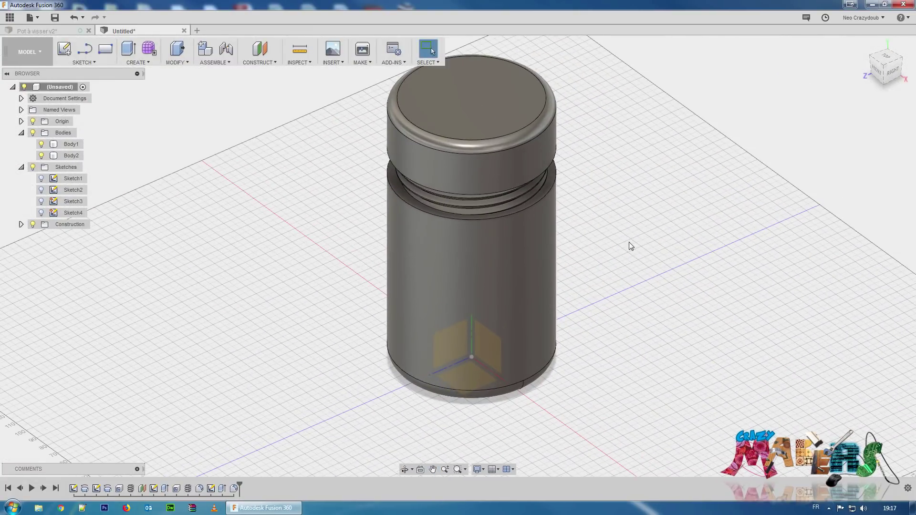
mouse_move(891, 61)
shift+middle_down()
mouse_move(893, 52)
mouse_move(872, 46)
shift+middle_up()
click(890, 73)
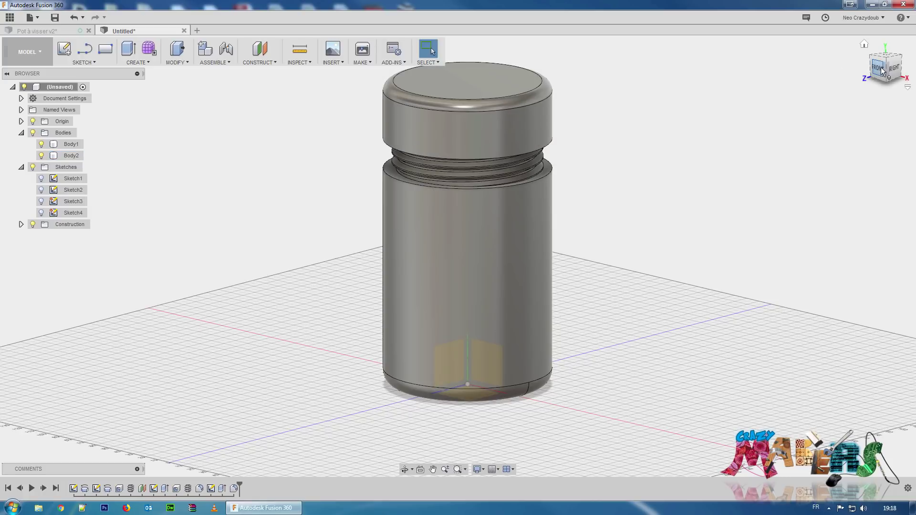
mouse_move(880, 67)
mouse_down()
mouse_move(868, 5)
mouse_move(846, 36)
mouse_move(844, 71)
mouse_up()
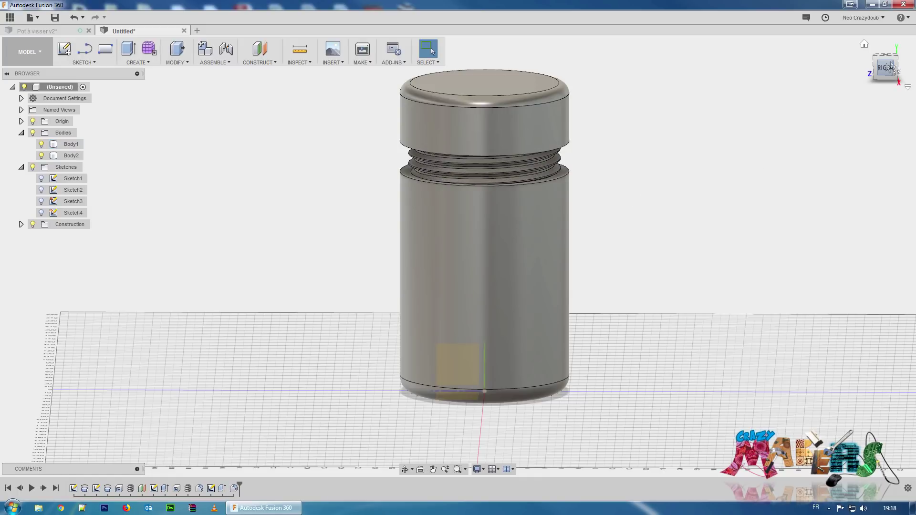
mouse_move(885, 71)
mouse_down()
mouse_move(886, 55)
mouse_move(885, 72)
mouse_up()
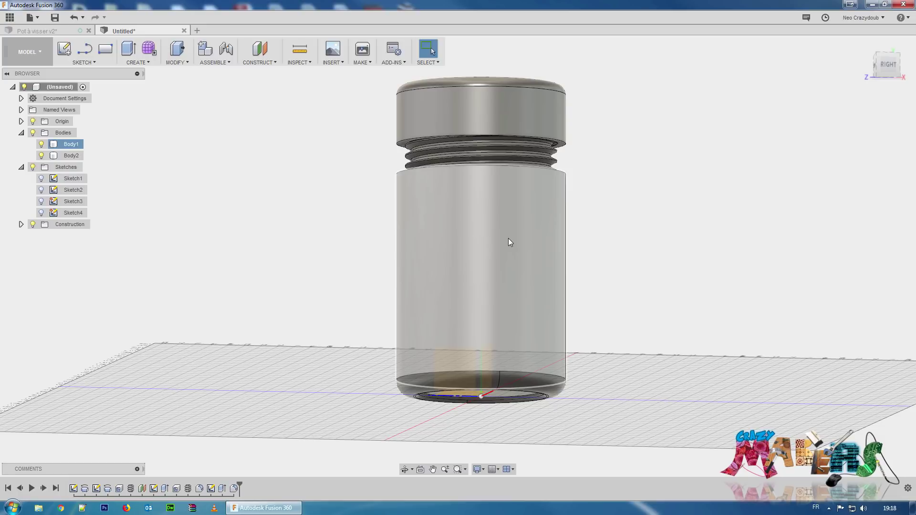
click(646, 210)
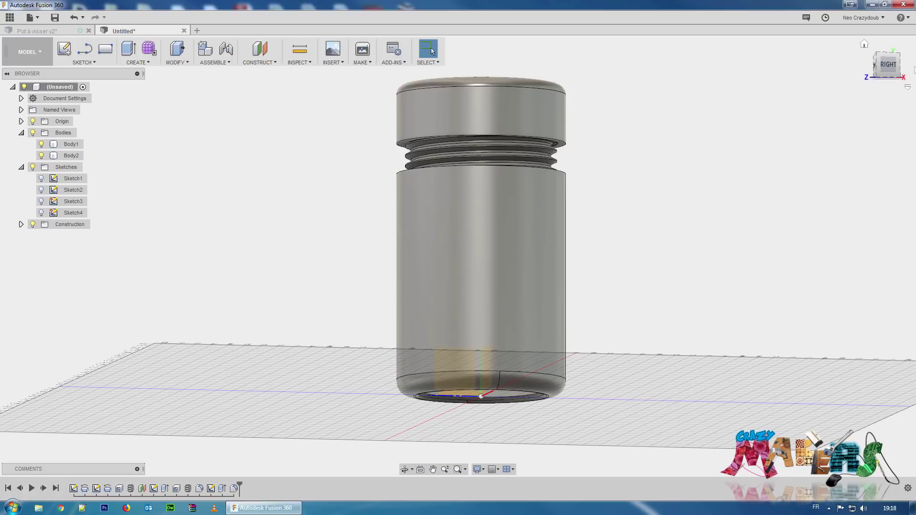
mouse_move(458, 256)
shift+middle_down()
mouse_move(448, 281)
mouse_move(458, 253)
mouse_move(785, 238)
shift+middle_up()
middle_drag(662, 300, 666, 322)
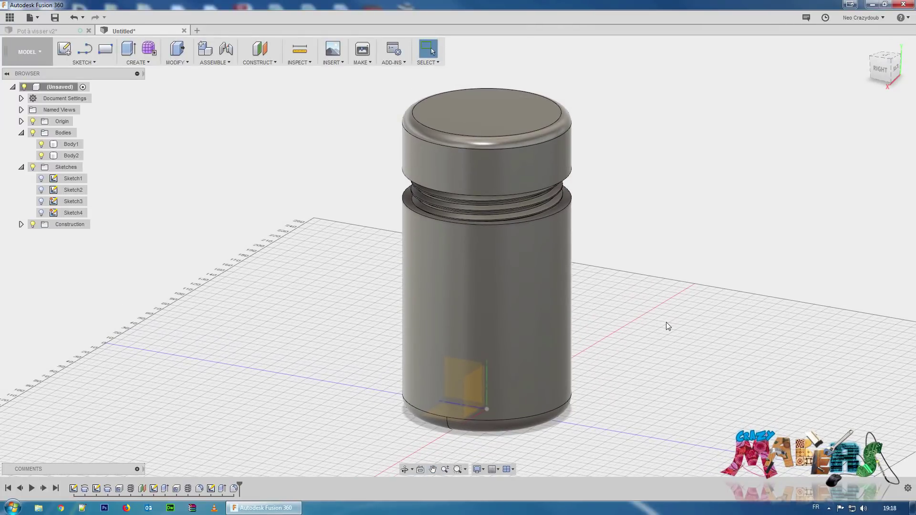